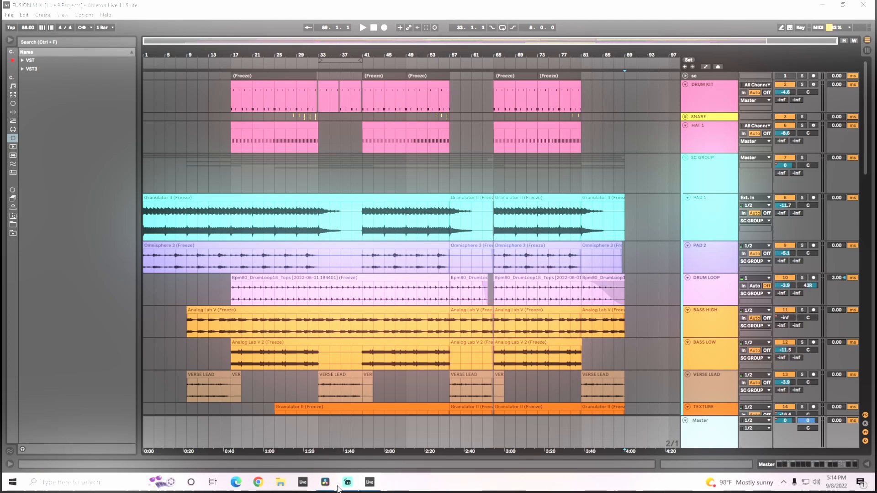
Step: Unfold the sc track and open its frozen clip at bar 17 to check the clip's warp settings
{"action": "mouse_move", "coordinate": [338, 488]}
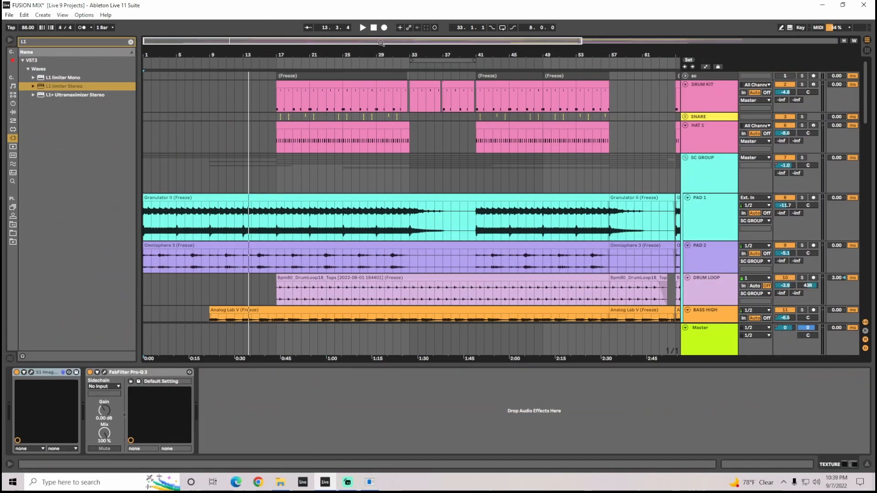
{"action": "key", "text": "minus"}
{"action": "left_click_drag", "start_coordinate": [439, 40], "coordinate": [439, 42]}
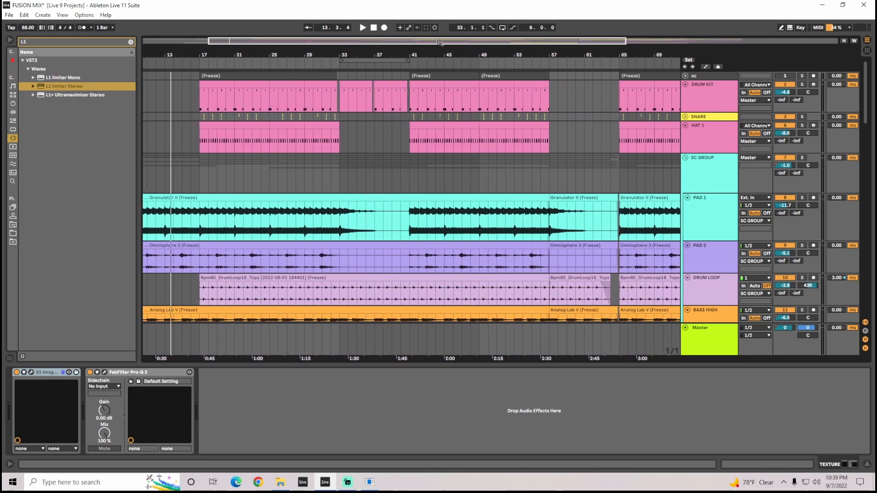
{"action": "left_click", "coordinate": [686, 76]}
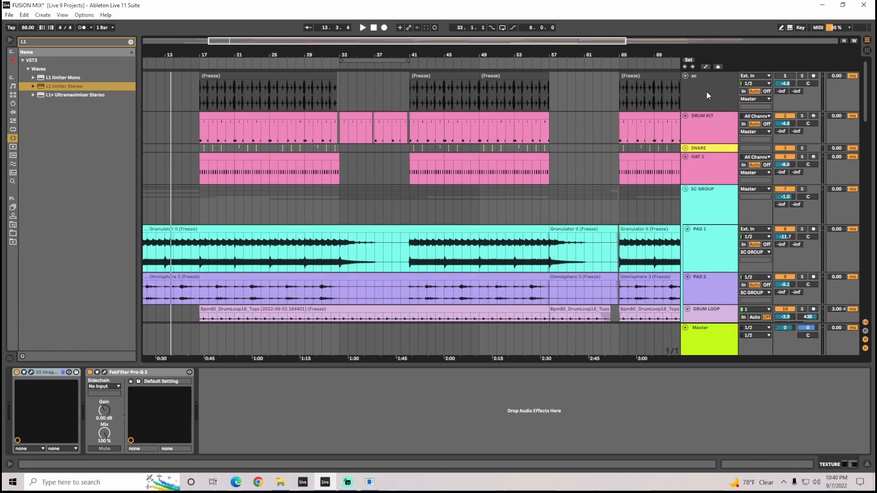
{"action": "double_click", "coordinate": [272, 83]}
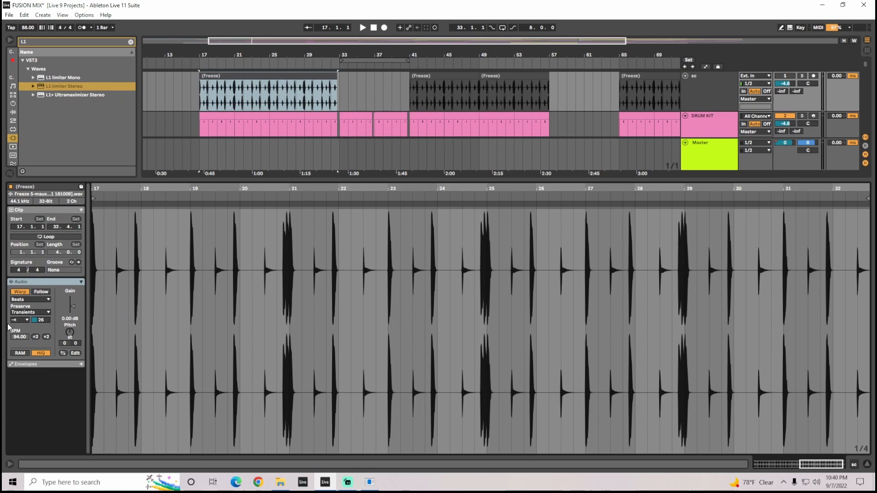
{"action": "left_click", "coordinate": [23, 300]}
{"action": "left_click", "coordinate": [24, 300]}
{"action": "left_click_drag", "start_coordinate": [243, 41], "coordinate": [243, 62]}
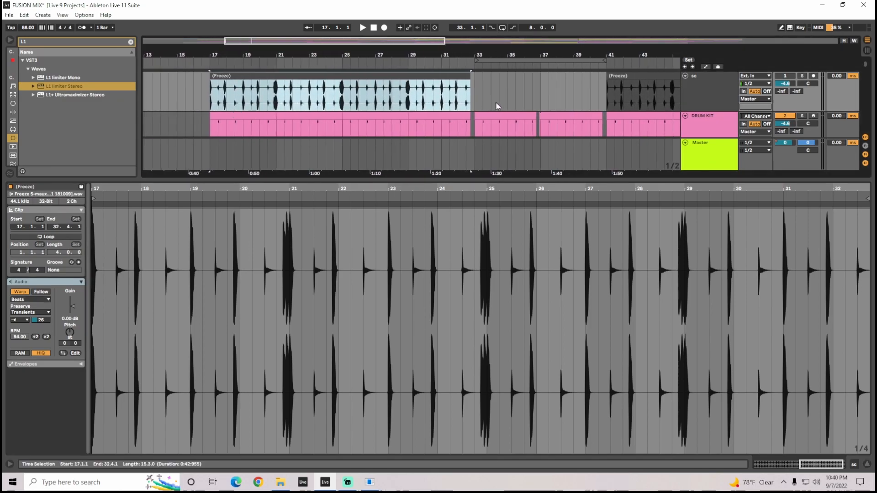
Step: Compare the frozen sc clip with the DRUM KIT clip beneath it and show the sc track's device chain
{"action": "scroll", "coordinate": [487, 102], "scroll_direction": "down", "scroll_amount": 2}
{"action": "scroll", "coordinate": [486, 103], "scroll_direction": "up", "scroll_amount": 2}
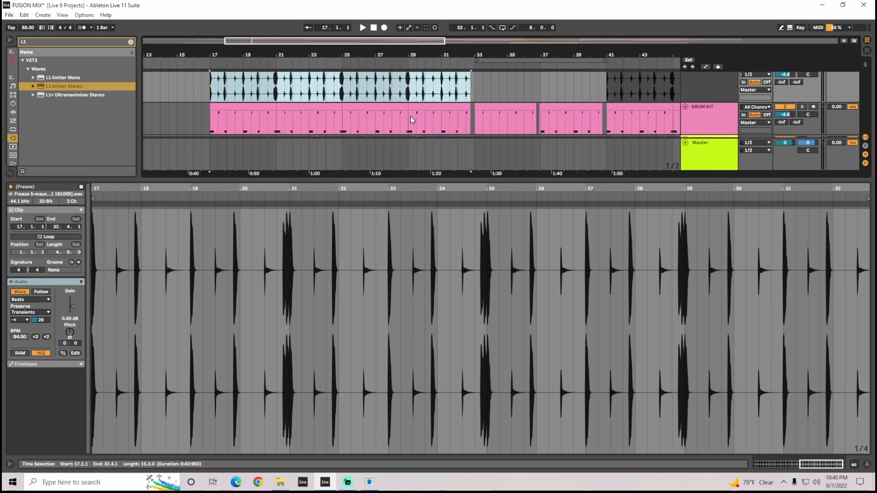
{"action": "left_click", "coordinate": [705, 117]}
{"action": "scroll", "coordinate": [704, 117], "scroll_direction": "up", "scroll_amount": 1}
{"action": "left_click", "coordinate": [242, 113]}
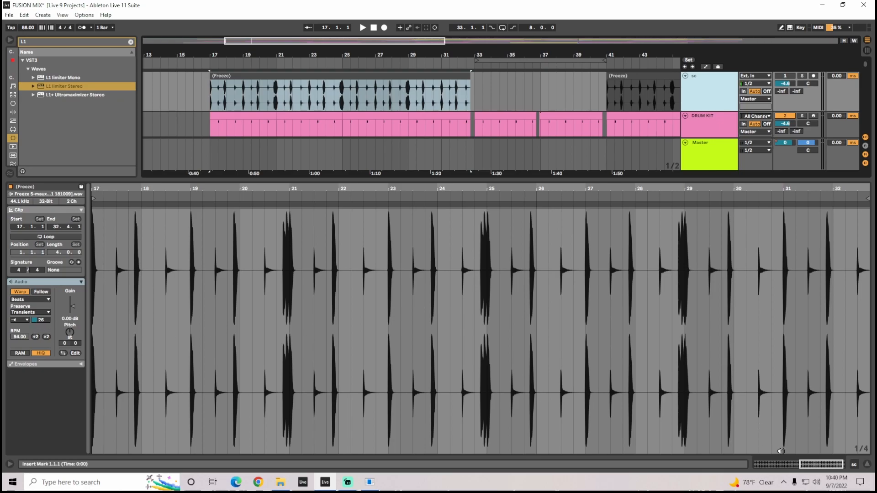
{"action": "left_click", "coordinate": [855, 465]}
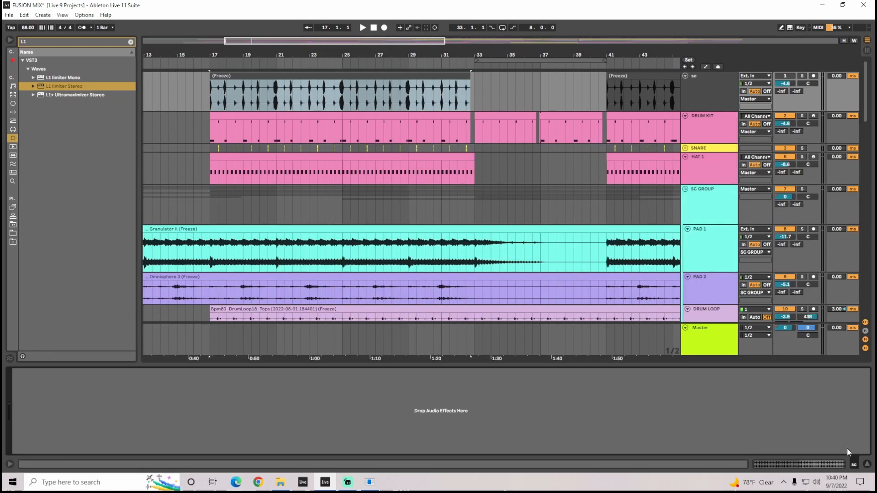
{"action": "left_click", "coordinate": [698, 90]}
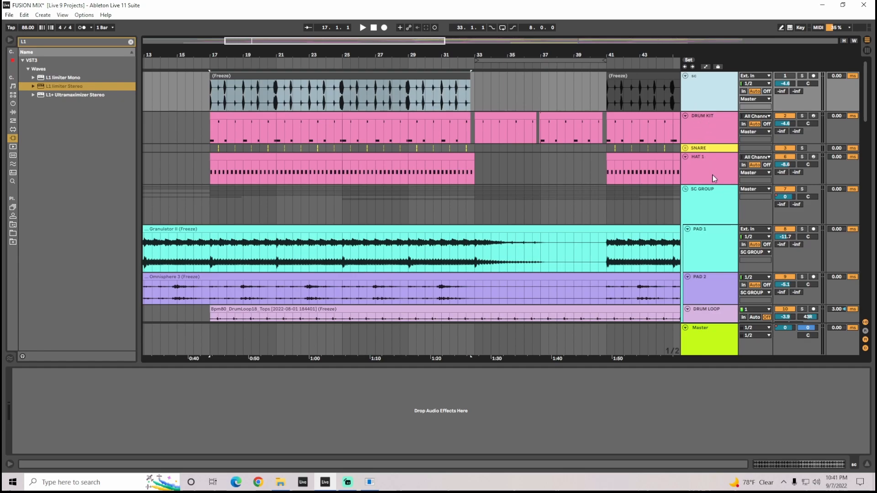
Step: Reopen the sc clip at bar 17, examine its hits up close, and return to the track's device chain
{"action": "double_click", "coordinate": [351, 76]}
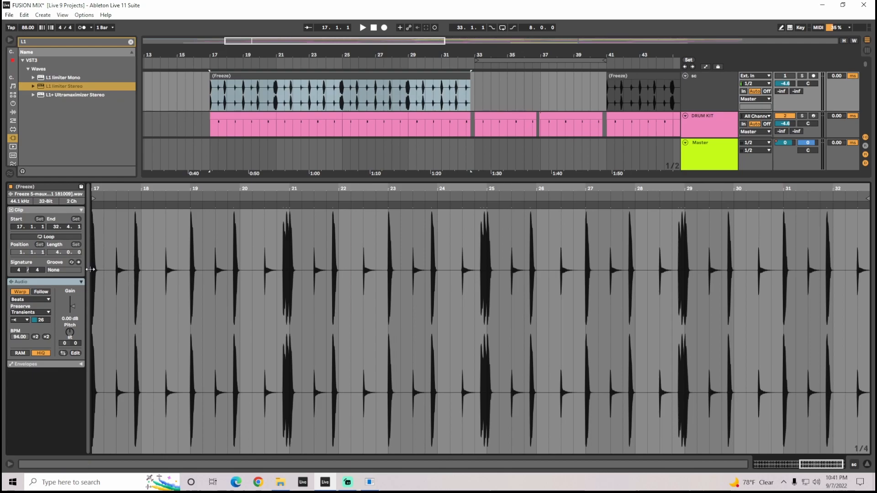
{"action": "left_click_drag", "start_coordinate": [109, 188], "coordinate": [109, 221]}
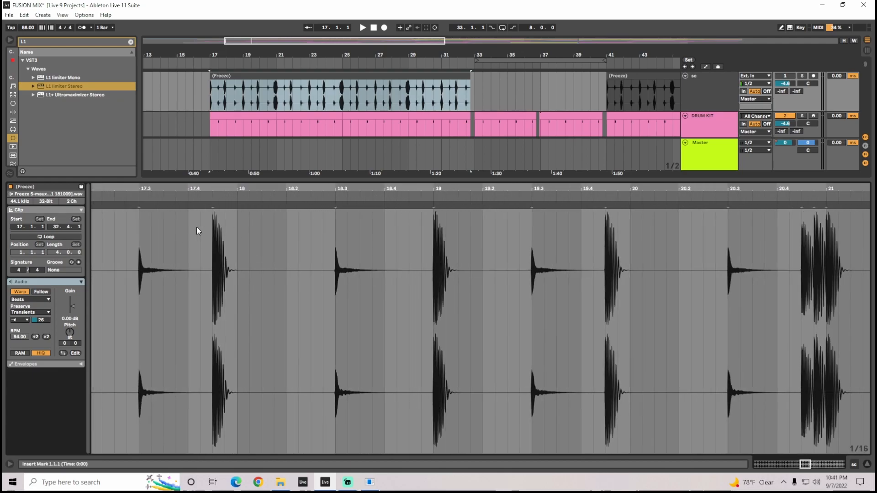
{"action": "scroll", "coordinate": [224, 256], "scroll_direction": "up", "scroll_amount": 3}
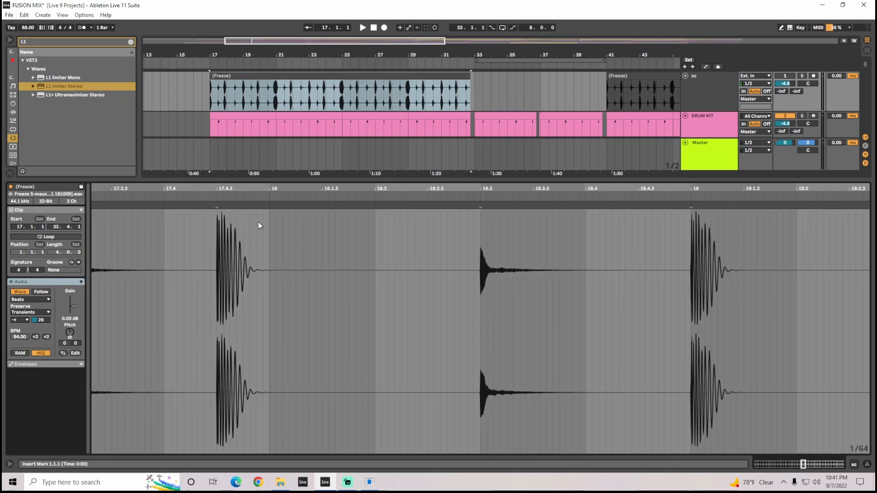
{"action": "left_click_drag", "start_coordinate": [323, 189], "coordinate": [506, 188]}
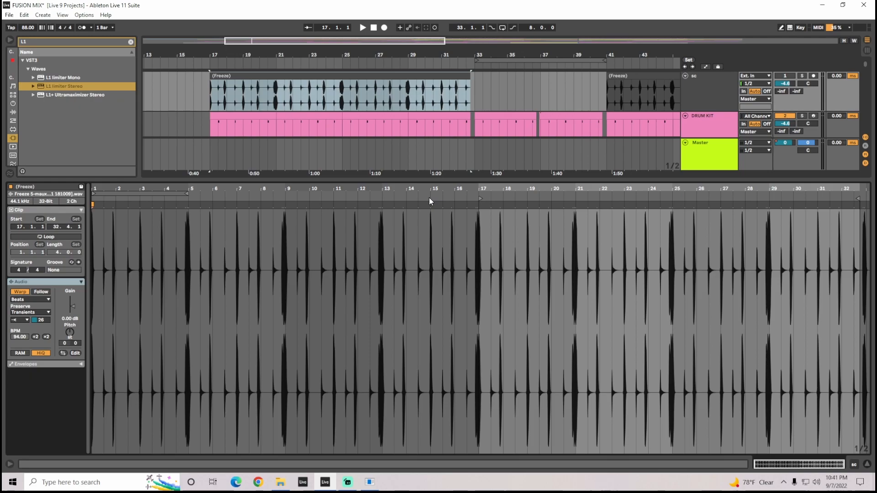
{"action": "left_click", "coordinate": [854, 466]}
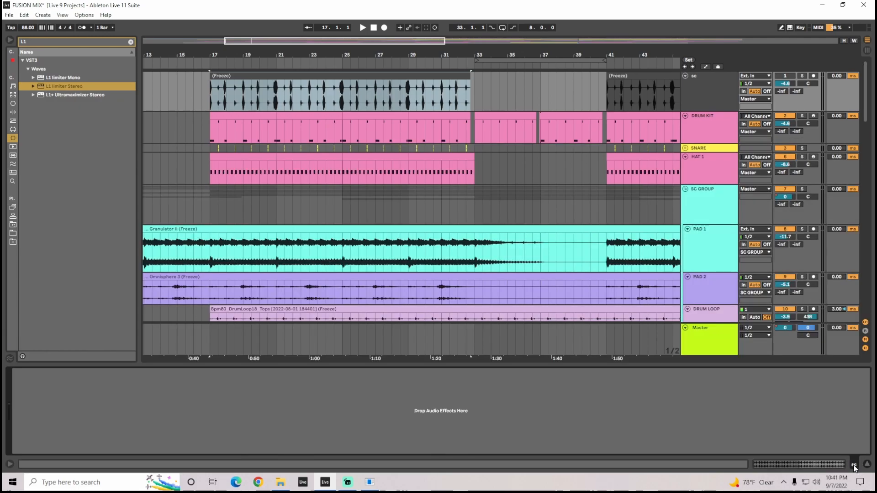
Step: Show the DRUM KIT and SC GROUP devices and clear the L1 search from the browser
{"action": "left_click", "coordinate": [711, 121]}
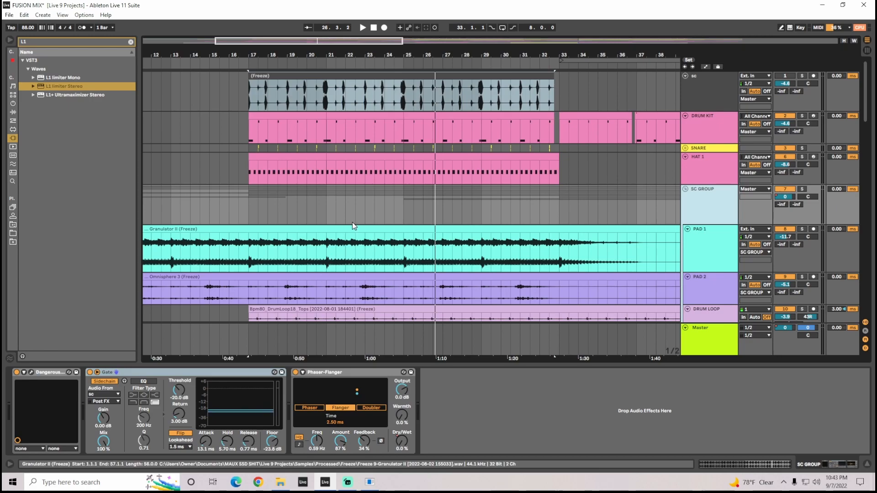
{"action": "left_click_drag", "start_coordinate": [314, 44], "coordinate": [314, 9]}
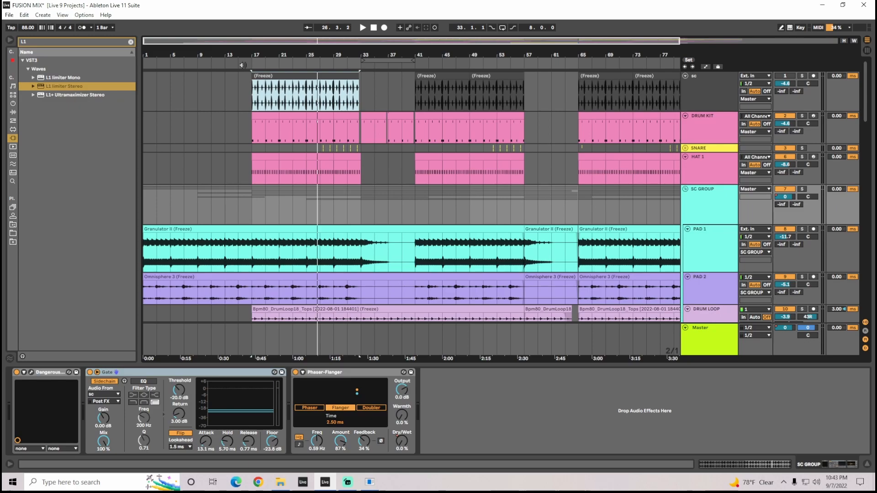
{"action": "left_click", "coordinate": [131, 42]}
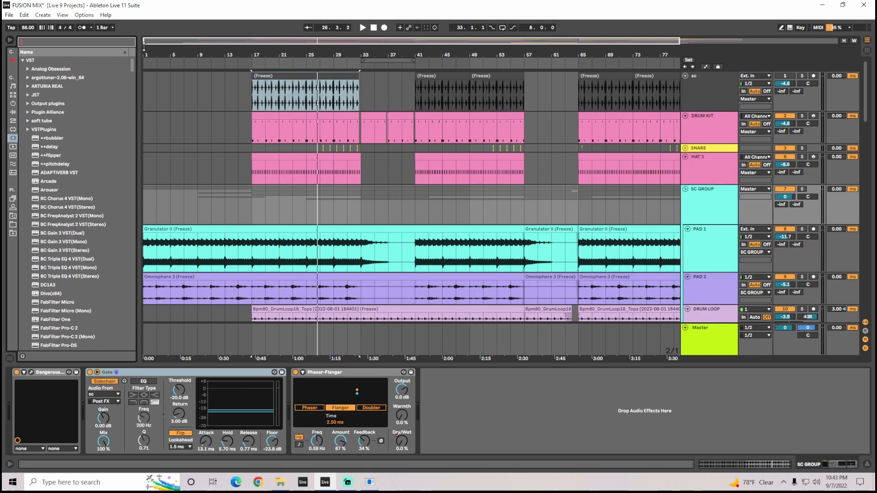
{"action": "left_click_drag", "start_coordinate": [308, 41], "coordinate": [342, 71]}
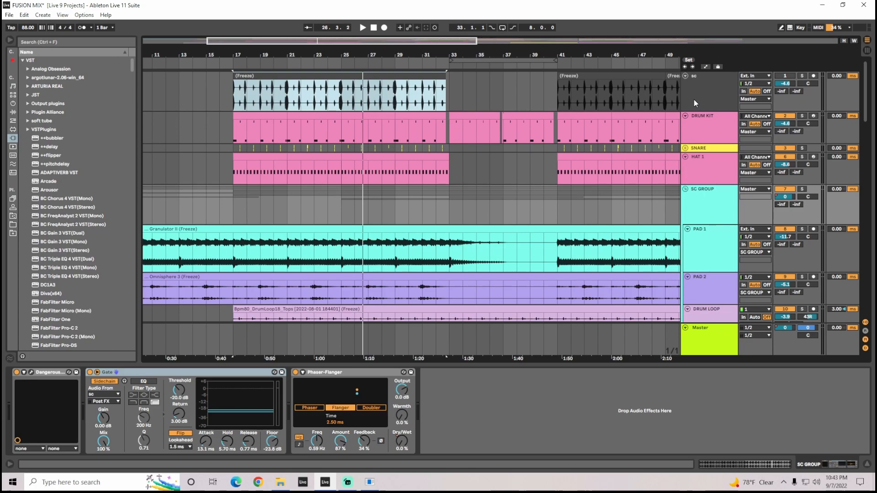
Step: Check the DRUM KIT and sc device chains and select bars 13 to 38 on the sc track
{"action": "left_click", "coordinate": [705, 130]}
{"action": "left_click", "coordinate": [703, 98]}
{"action": "left_click", "coordinate": [709, 127]}
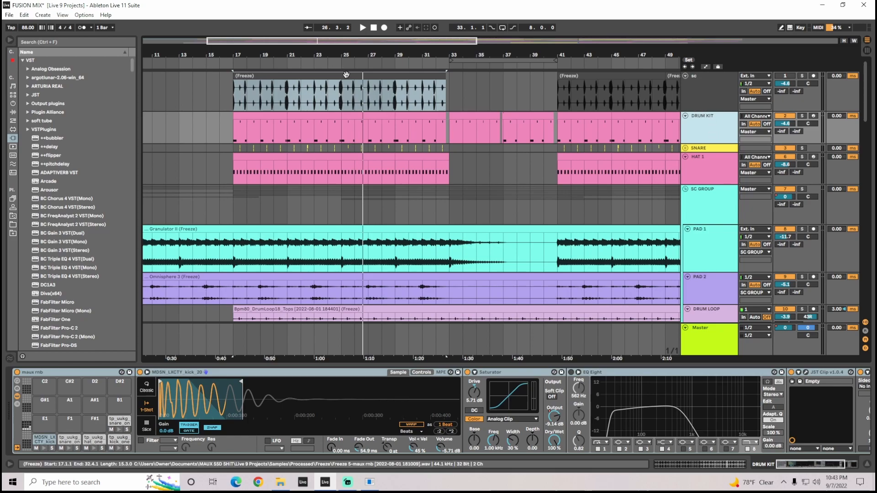
{"action": "left_click", "coordinate": [184, 94]}
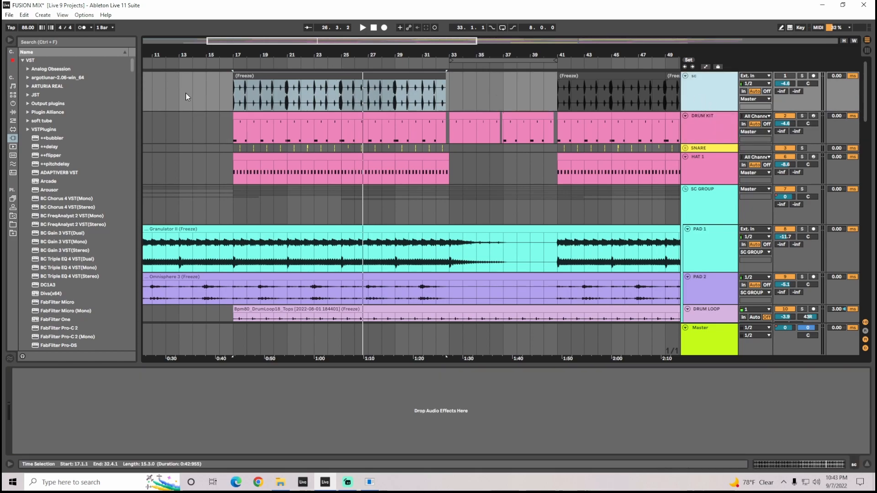
{"action": "left_click_drag", "start_coordinate": [183, 94], "coordinate": [513, 104]}
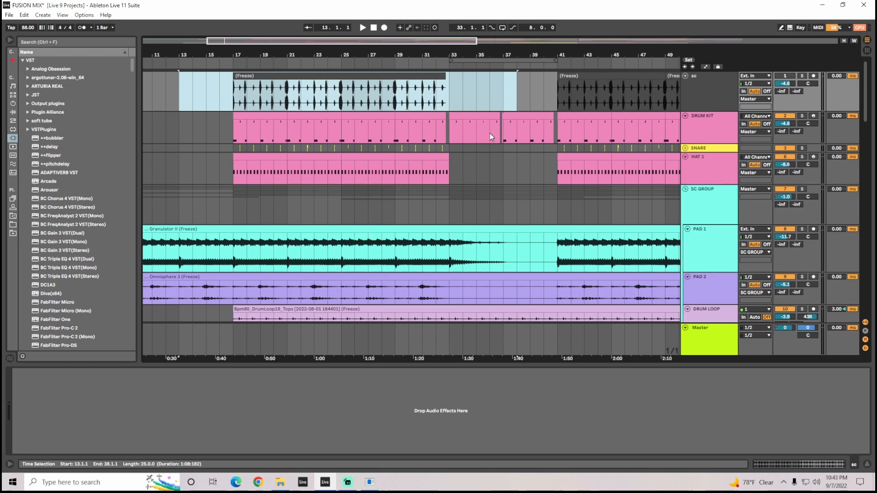
Step: Compare the sc track's device chain with the DRUM KIT's again, with the whole arrangement in view
{"action": "left_click", "coordinate": [704, 98]}
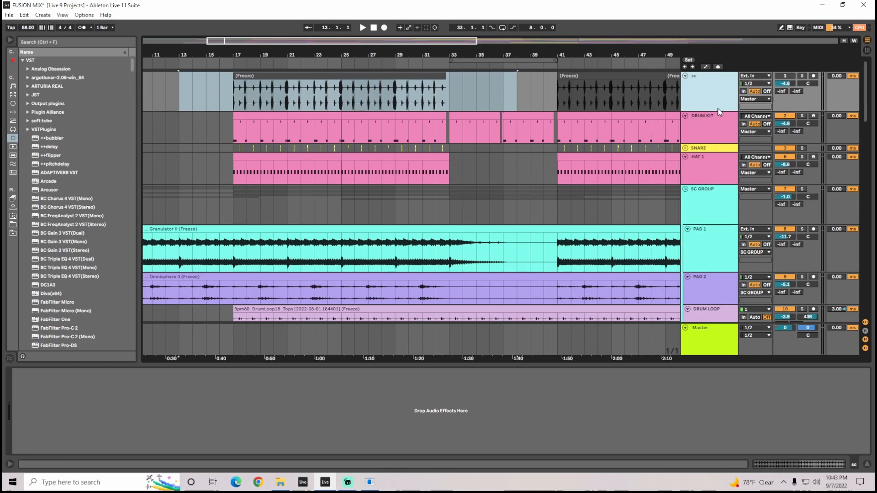
{"action": "left_click", "coordinate": [704, 119]}
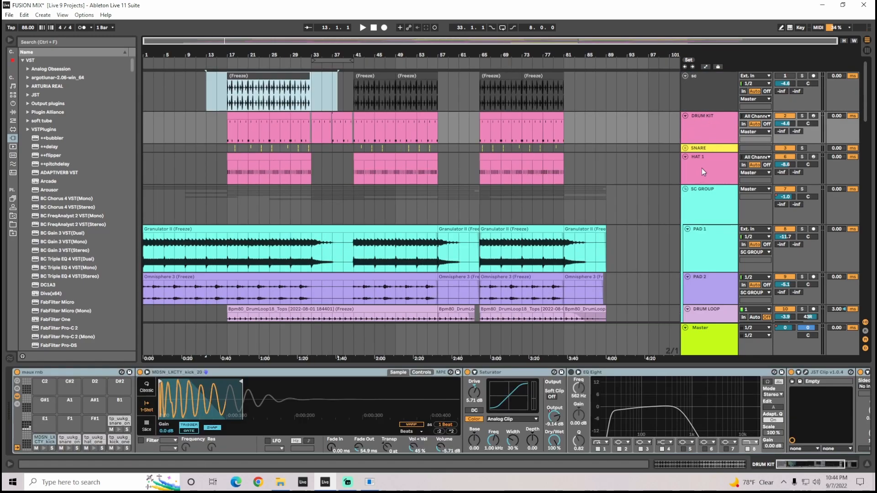
{"action": "left_click", "coordinate": [705, 105]}
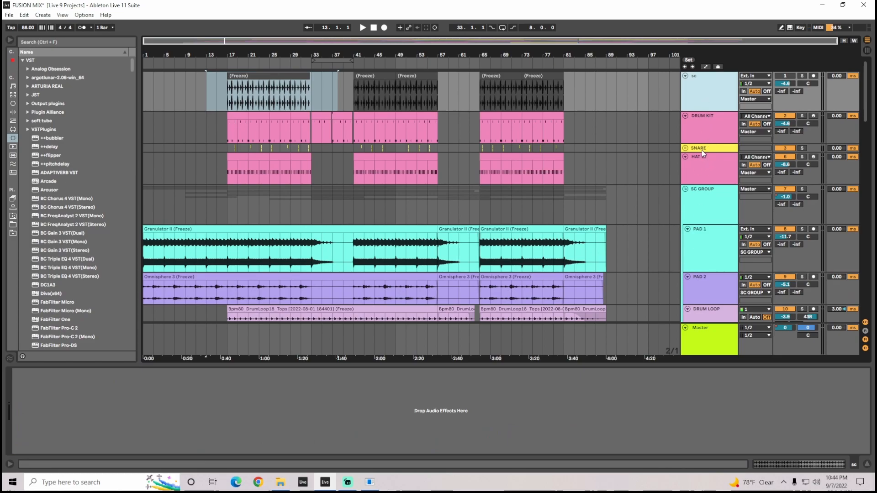
Step: Play from bar 13 and try the SC GROUP Gate with a floor of -69.0 dB and a threshold of -38.7 dB
{"action": "key", "text": "plus"}
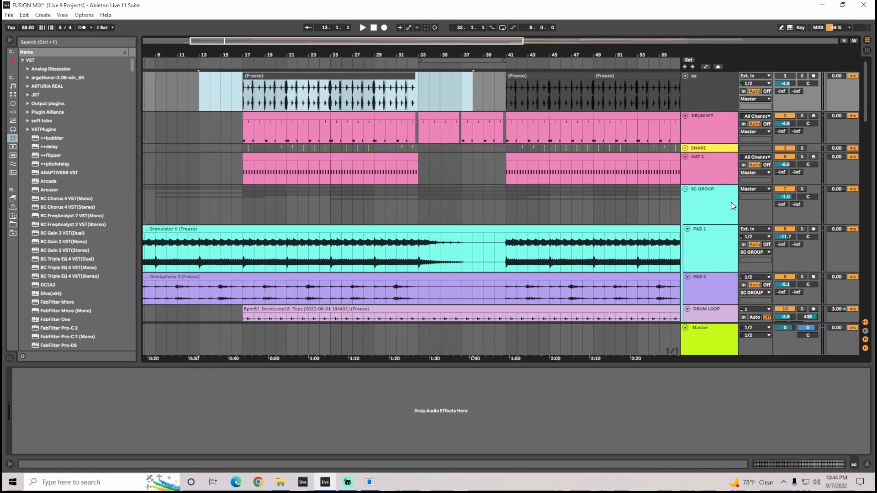
{"action": "left_click", "coordinate": [719, 210]}
{"action": "key", "text": "space"}
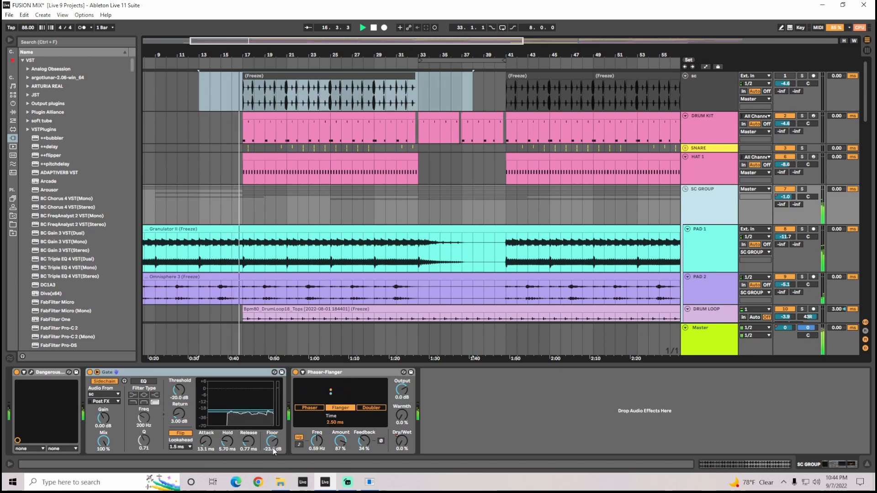
{"action": "left_click_drag", "start_coordinate": [277, 450], "coordinate": [277, 478]}
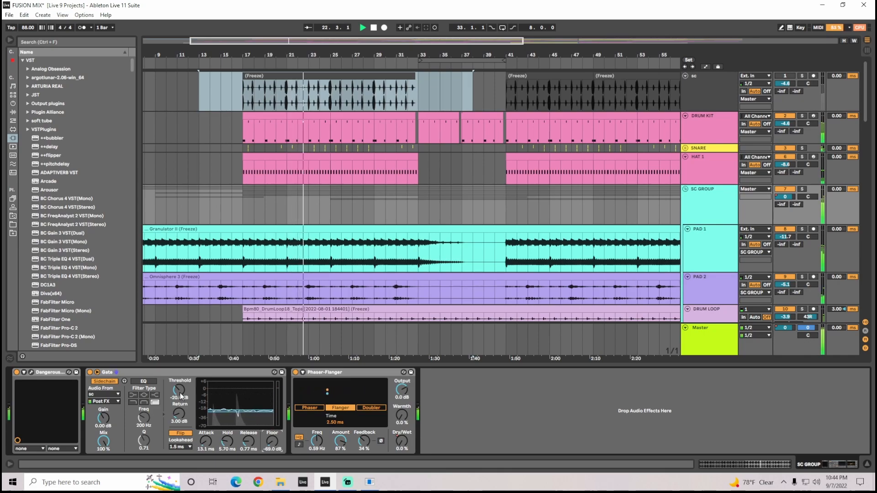
{"action": "left_click_drag", "start_coordinate": [181, 397], "coordinate": [181, 419]}
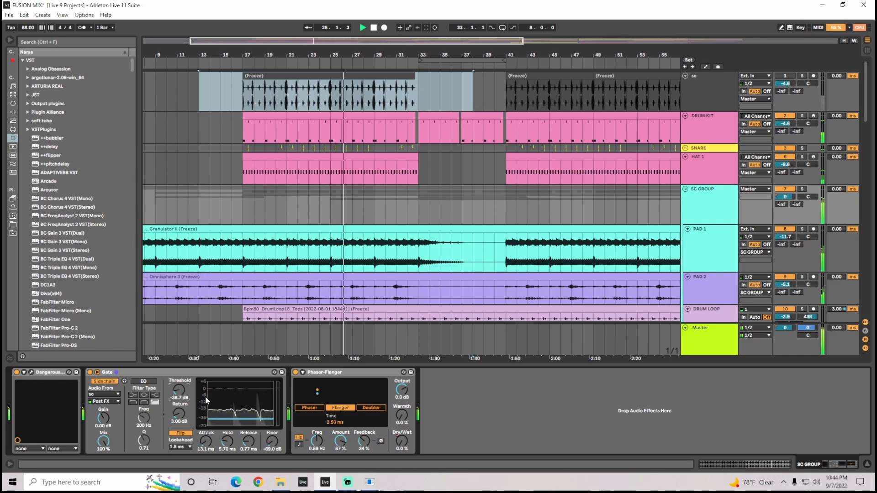
{"action": "key", "text": "space"}
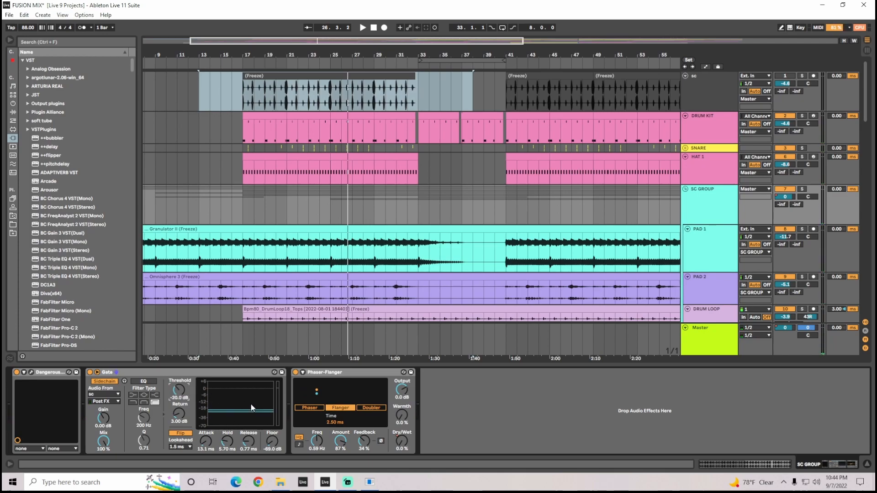
Step: Undo the threshold and floor changes on the SC GROUP's Gate
{"action": "key", "text": "ctrl+z"}
{"action": "left_click", "coordinate": [97, 373]}
{"action": "left_click", "coordinate": [96, 373]}
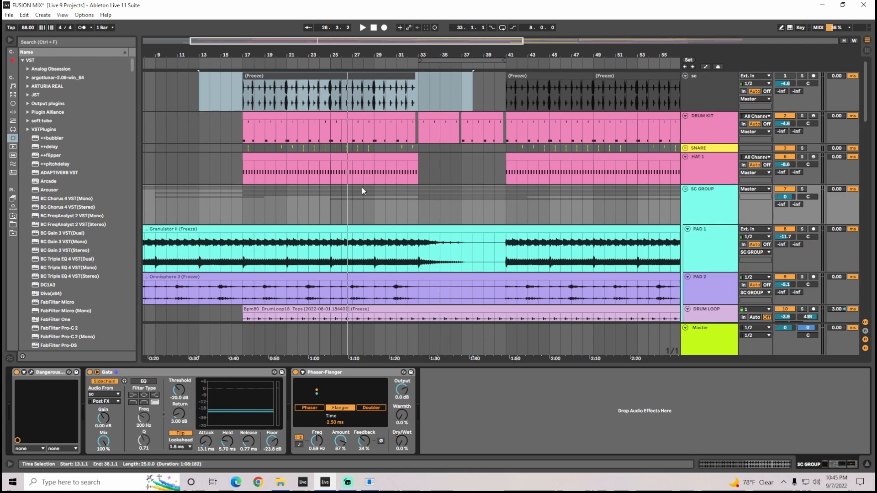
Step: Show the end of the DRUM KIT's device chain and open the JST Clip plug-in window over the arrangement
{"action": "double_click", "coordinate": [521, 42]}
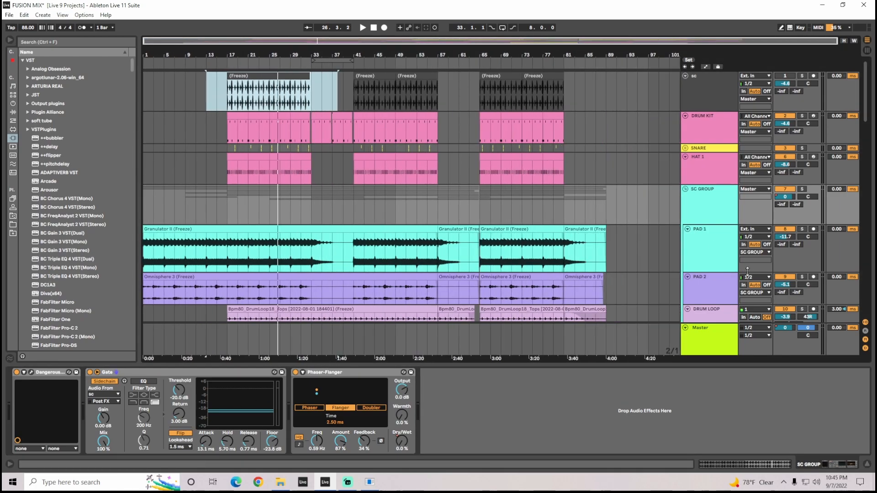
{"action": "left_click", "coordinate": [711, 128]}
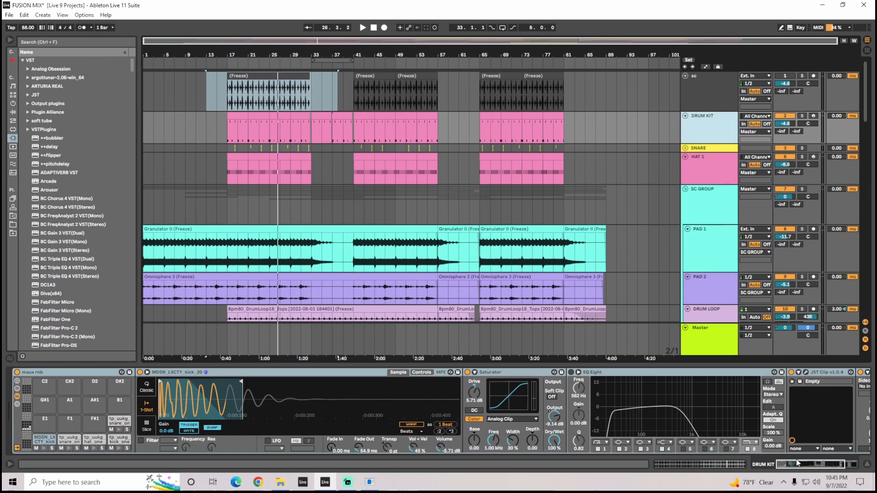
{"action": "left_click", "coordinate": [855, 461]}
{"action": "left_click", "coordinate": [692, 129]}
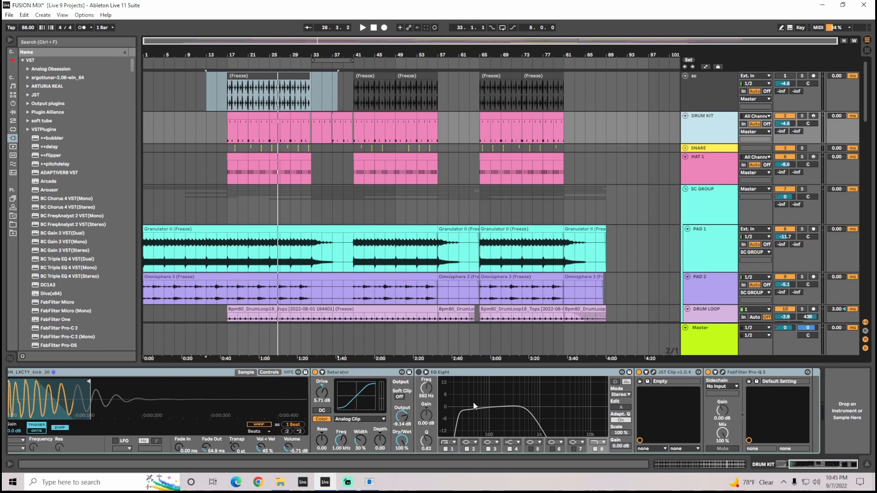
{"action": "left_click", "coordinate": [654, 371]}
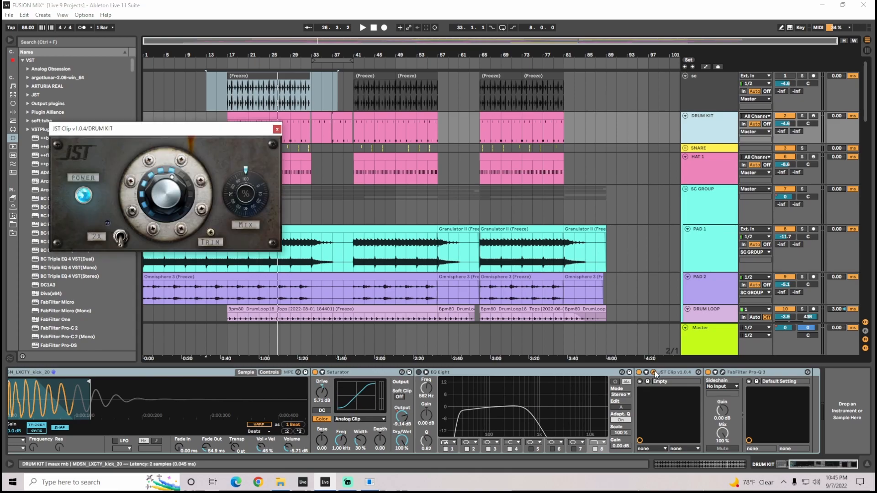
{"action": "left_click_drag", "start_coordinate": [142, 133], "coordinate": [247, 116]}
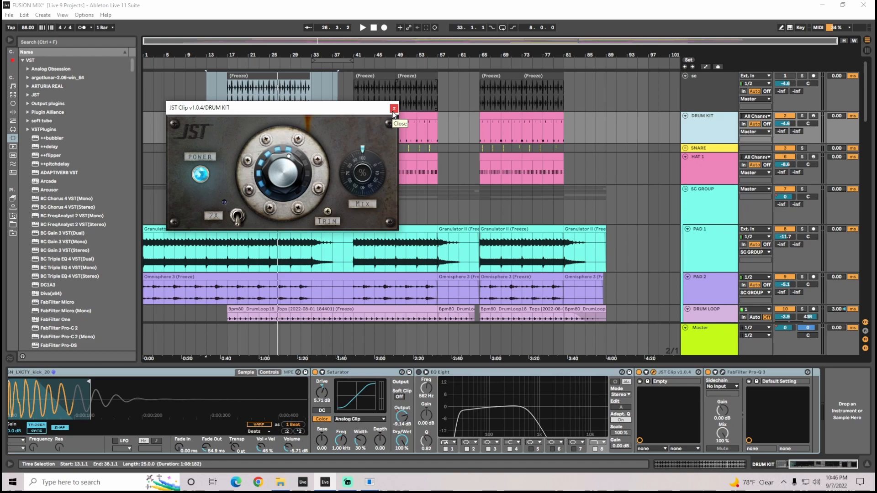
Step: Reposition the JST Clip window over the arrangement and close it
{"action": "left_click_drag", "start_coordinate": [354, 113], "coordinate": [370, 127]}
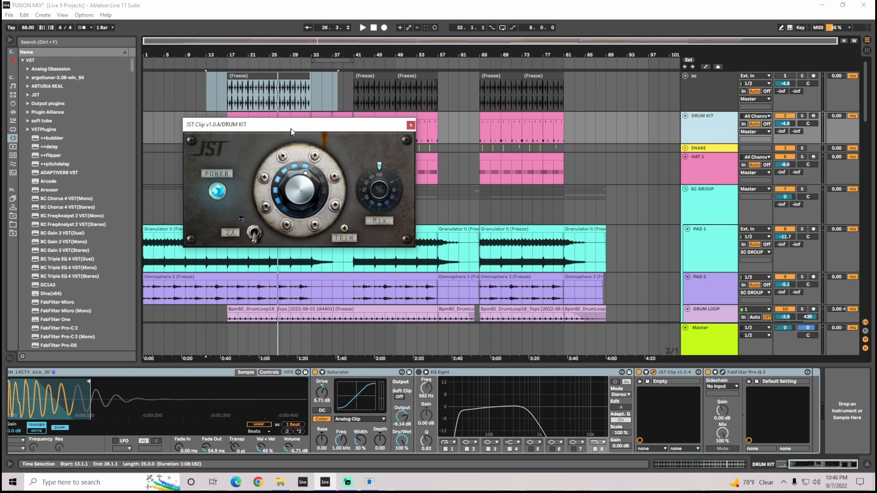
{"action": "left_click_drag", "start_coordinate": [292, 132], "coordinate": [276, 121]}
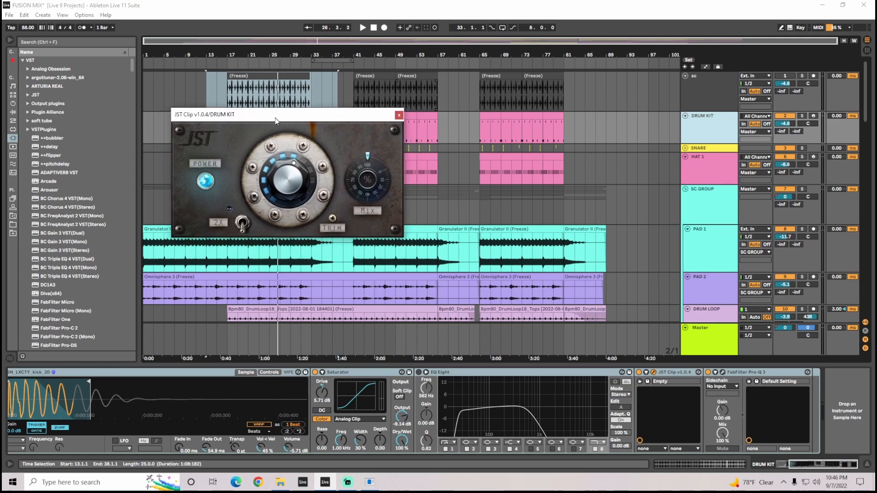
{"action": "left_click", "coordinate": [399, 116]}
Step: Examine the low-frequency bands of the DRUM KIT's FabFilter Pro-Q 3 in its plug-in window, and leave the window closed
{"action": "left_click", "coordinate": [723, 373]}
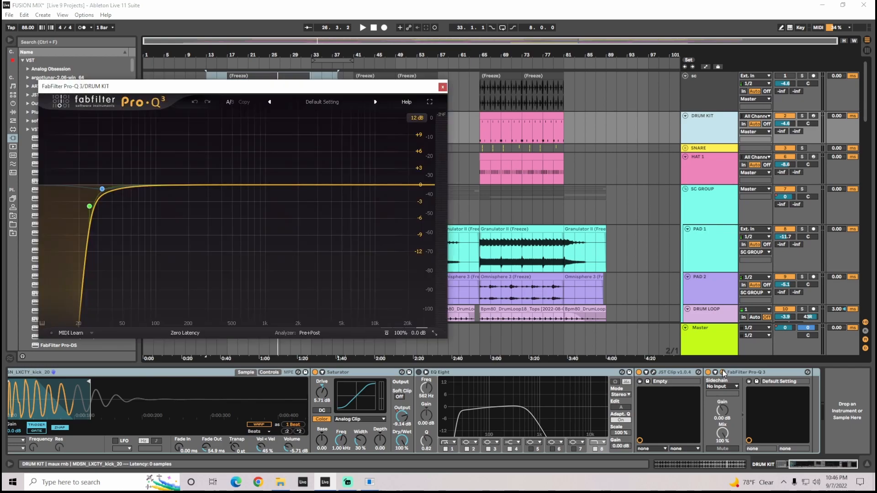
{"action": "left_click_drag", "start_coordinate": [319, 89], "coordinate": [566, 114]}
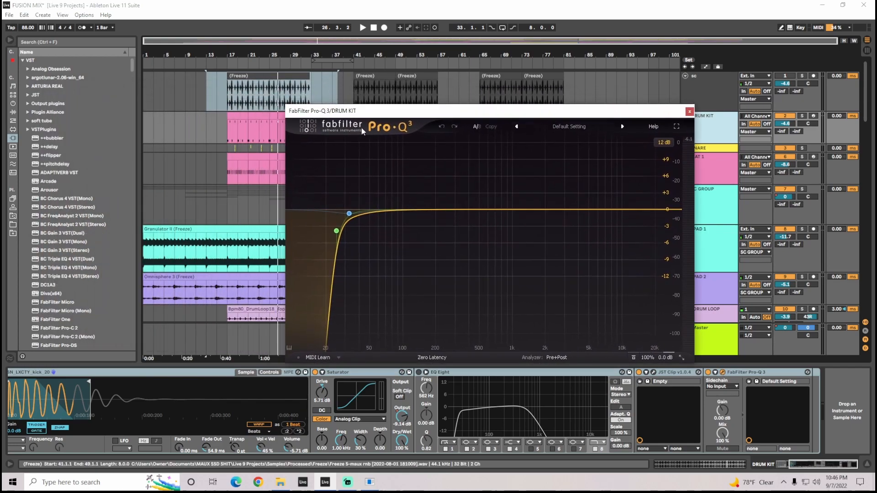
{"action": "mouse_move", "coordinate": [372, 224]}
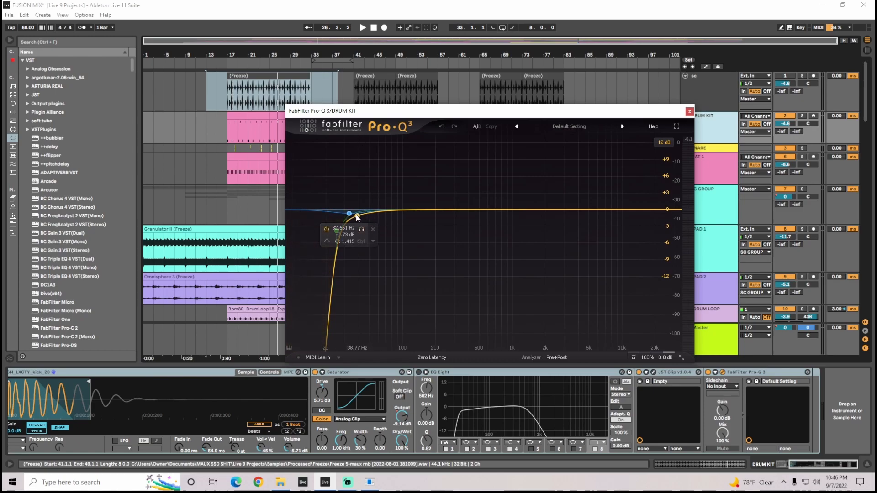
{"action": "left_click", "coordinate": [336, 230]}
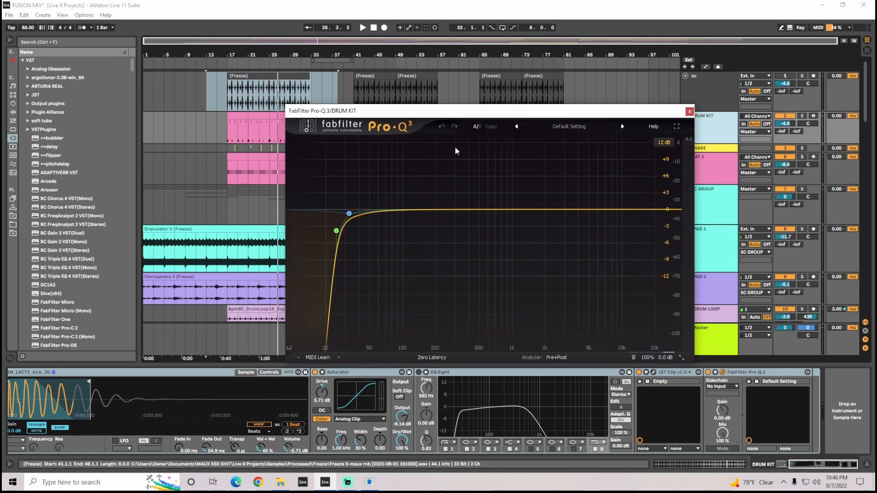
{"action": "left_click", "coordinate": [690, 111]}
{"action": "left_click_drag", "start_coordinate": [867, 114], "coordinate": [867, 111]}
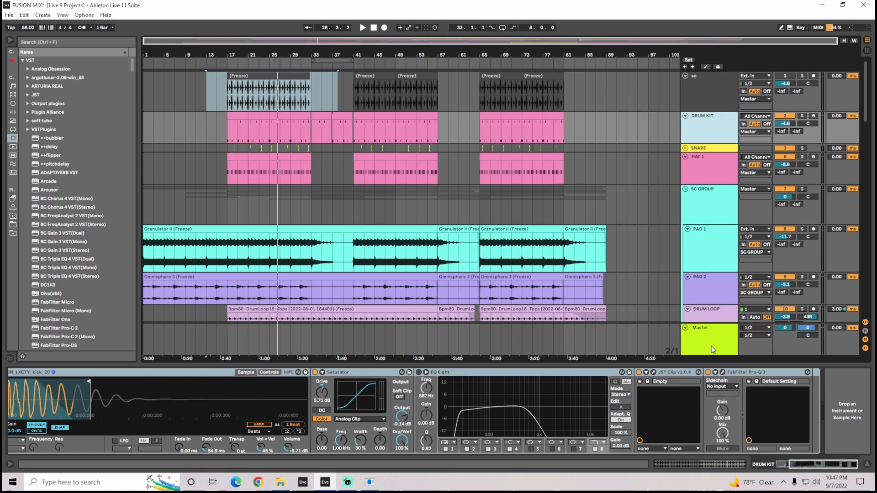
{"action": "left_click", "coordinate": [722, 373]}
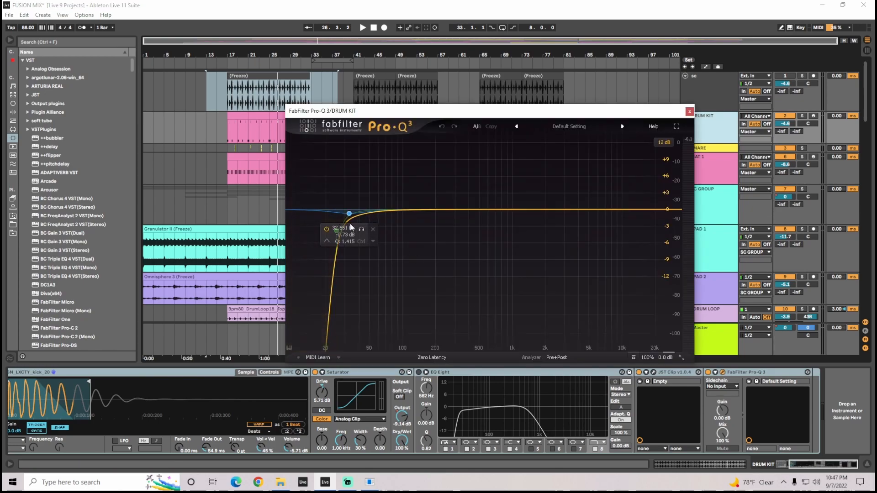
{"action": "left_click", "coordinate": [690, 112]}
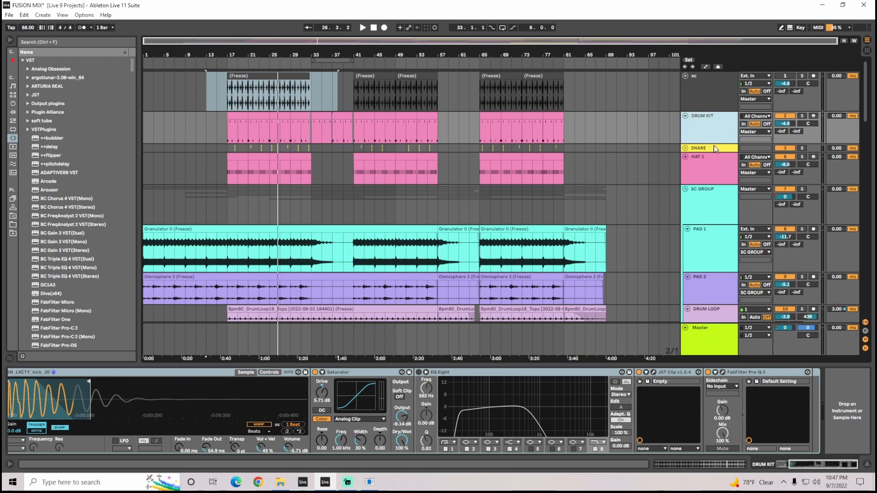
Step: Inspect the low-cut and dip bands of the BASS LOW track's FabFilter Pro-Q 3 and close its window
{"action": "left_click_drag", "start_coordinate": [867, 119], "coordinate": [869, 172]}
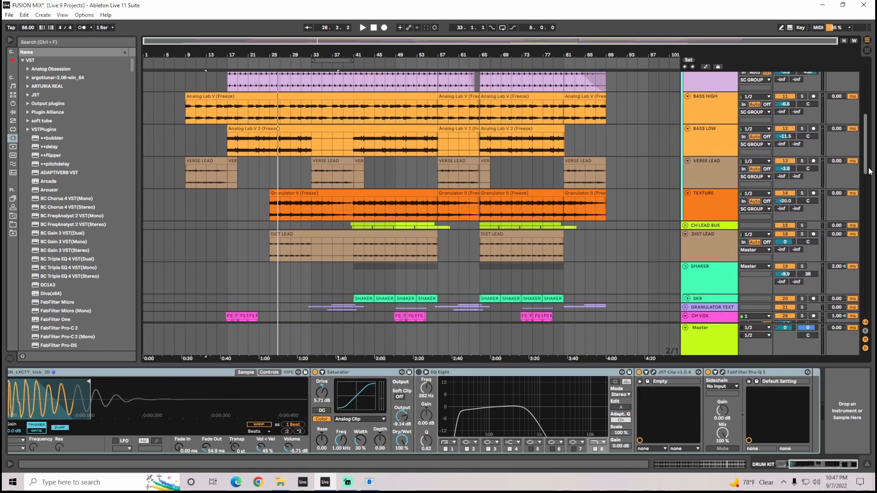
{"action": "left_click", "coordinate": [706, 136]}
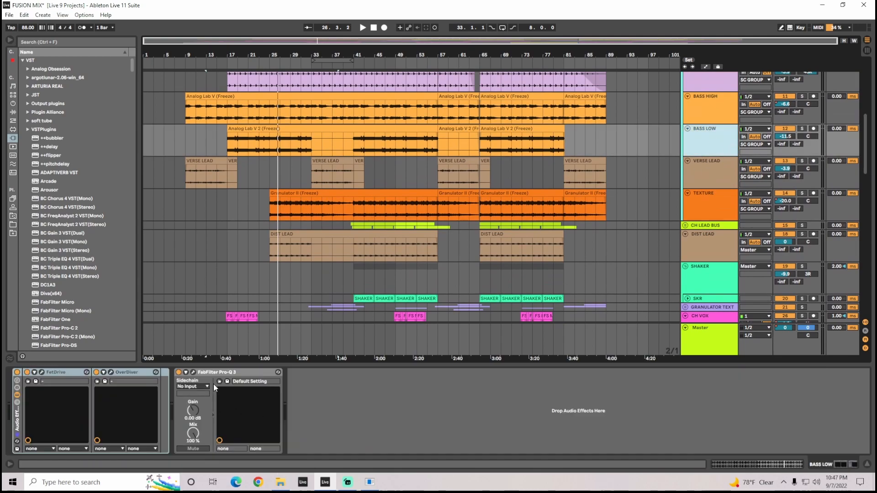
{"action": "left_click", "coordinate": [193, 373]}
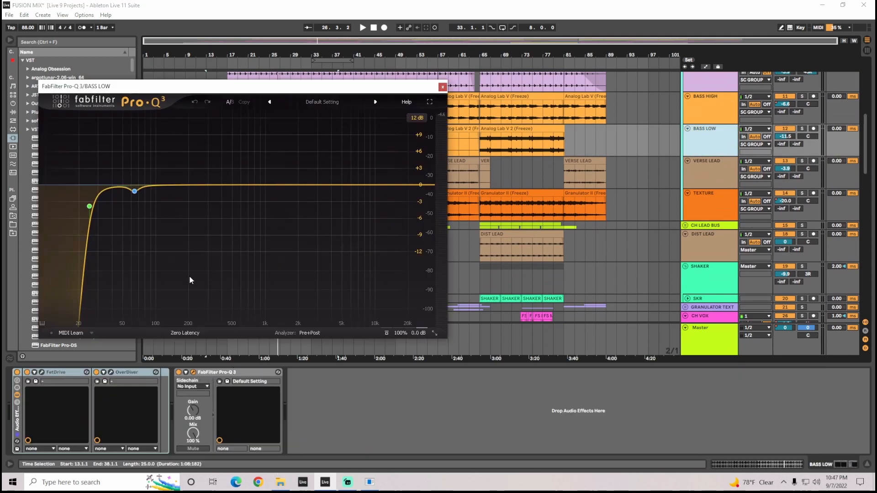
{"action": "mouse_move", "coordinate": [90, 205]}
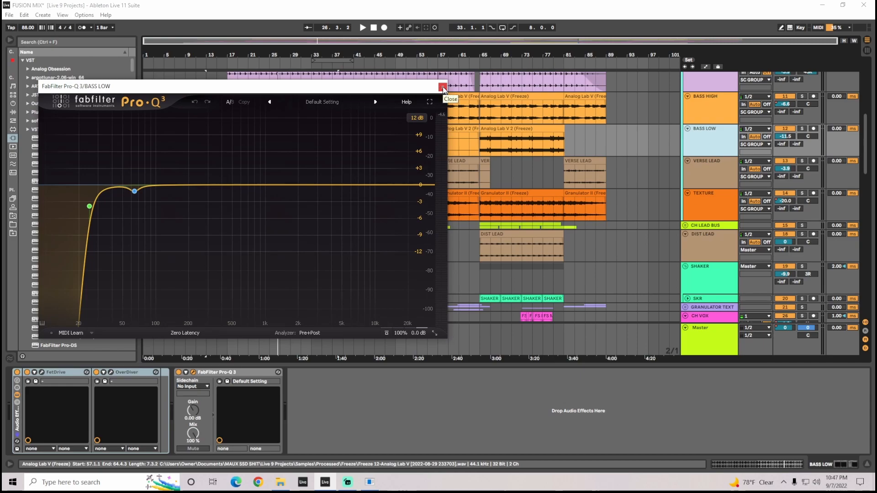
{"action": "mouse_move", "coordinate": [134, 193]}
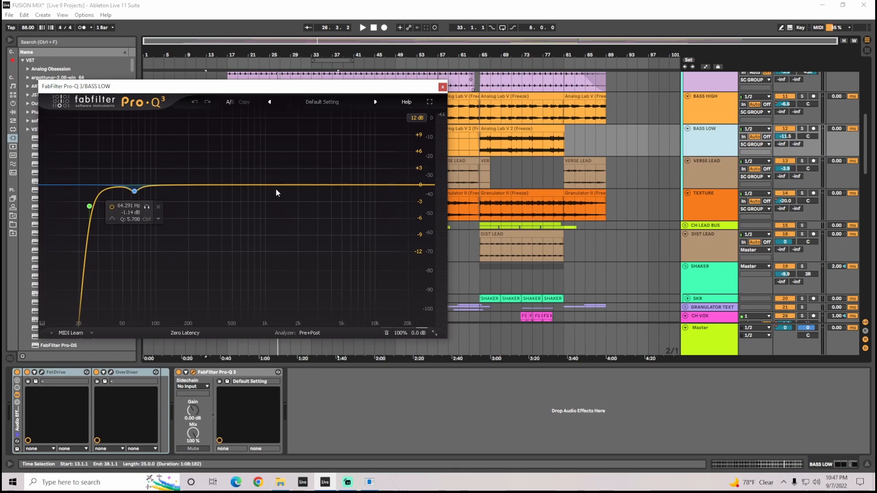
{"action": "left_click", "coordinate": [444, 87]}
Step: Return to the DRUM KIT track, review its FabFilter Pro-Q 3 curve for comparison with BASS LOW, and close the window
{"action": "scroll", "coordinate": [668, 206], "scroll_direction": "up", "scroll_amount": 8}
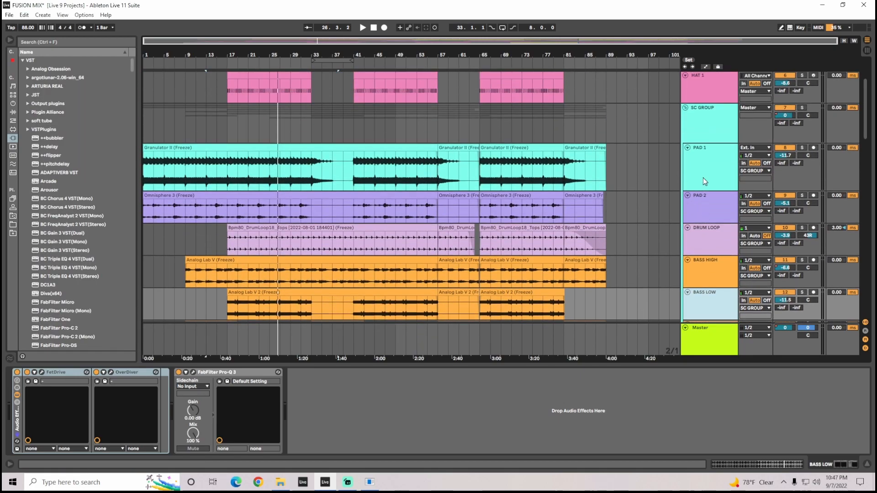
{"action": "scroll", "coordinate": [703, 178], "scroll_direction": "up", "scroll_amount": 4}
{"action": "left_click", "coordinate": [707, 125]}
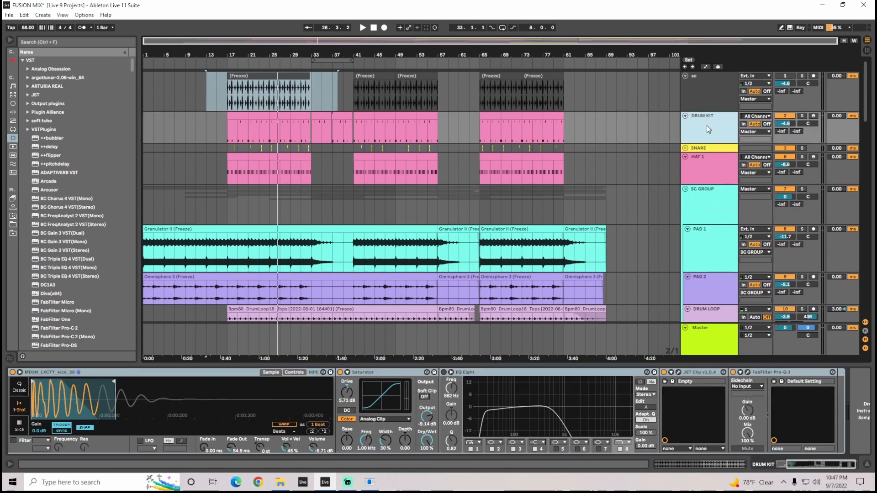
{"action": "left_click", "coordinate": [747, 372]}
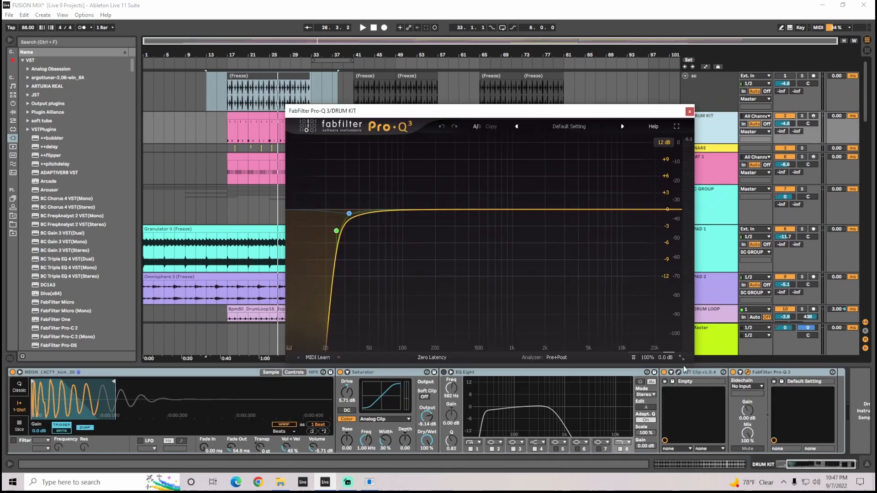
{"action": "left_click", "coordinate": [690, 112]}
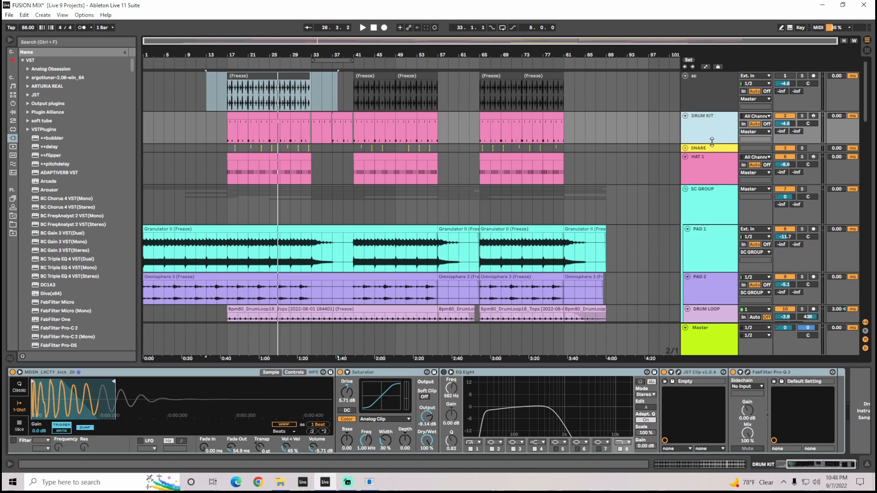
Step: Show the SC GROUP's device chain with the Gate and Phaser-Flanger
{"action": "scroll", "coordinate": [705, 164], "scroll_direction": "down", "scroll_amount": 4}
{"action": "scroll", "coordinate": [706, 163], "scroll_direction": "up", "scroll_amount": 1}
{"action": "left_click", "coordinate": [708, 118]}
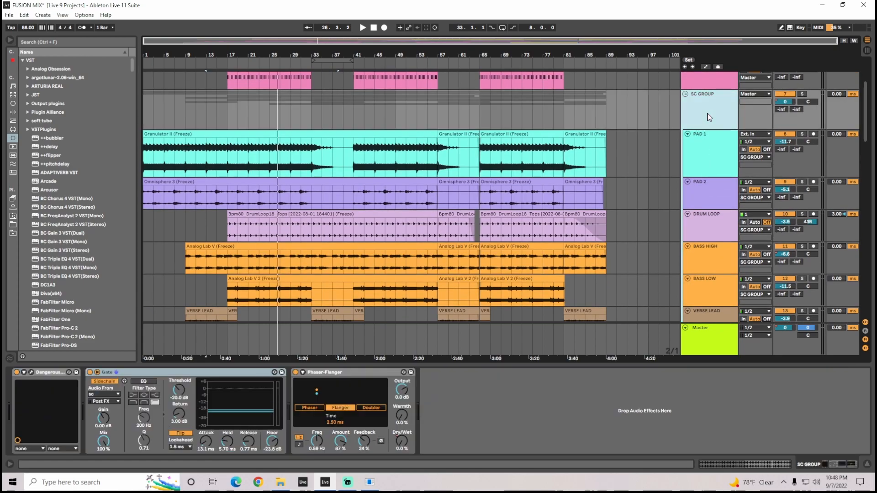
{"action": "left_click_drag", "start_coordinate": [231, 55], "coordinate": [374, 92]}
{"action": "left_click", "coordinate": [702, 121]}
Step: Look through the tracks routed to the SC GROUP, from PAD 1 down to TEXTURE, and return to the pads
{"action": "scroll", "coordinate": [711, 234], "scroll_direction": "down", "scroll_amount": 3}
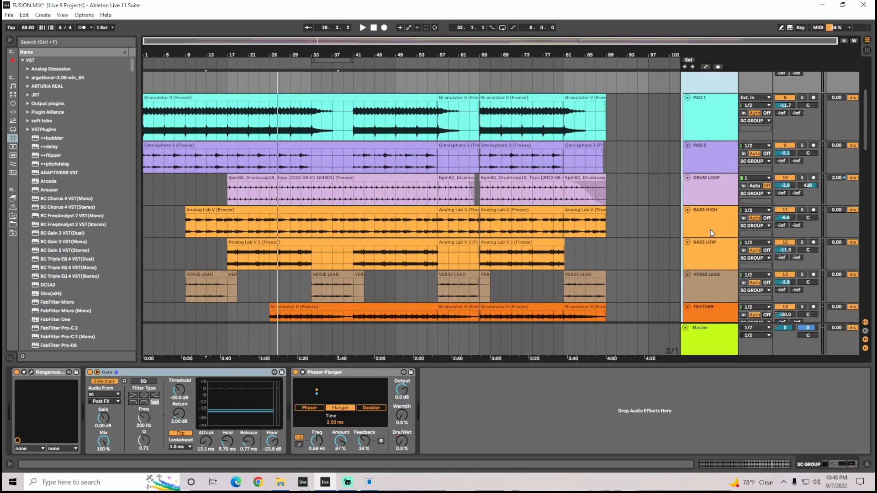
{"action": "scroll", "coordinate": [711, 233], "scroll_direction": "down", "scroll_amount": 1}
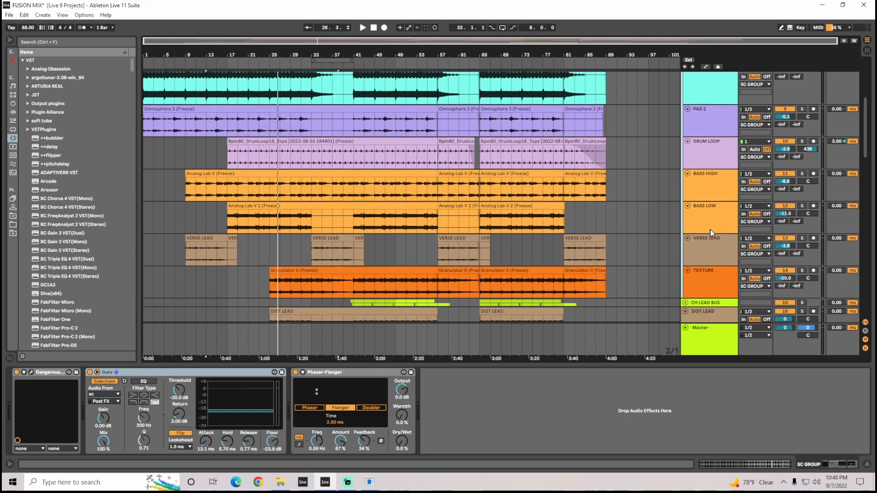
{"action": "scroll", "coordinate": [710, 233], "scroll_direction": "down", "scroll_amount": 4}
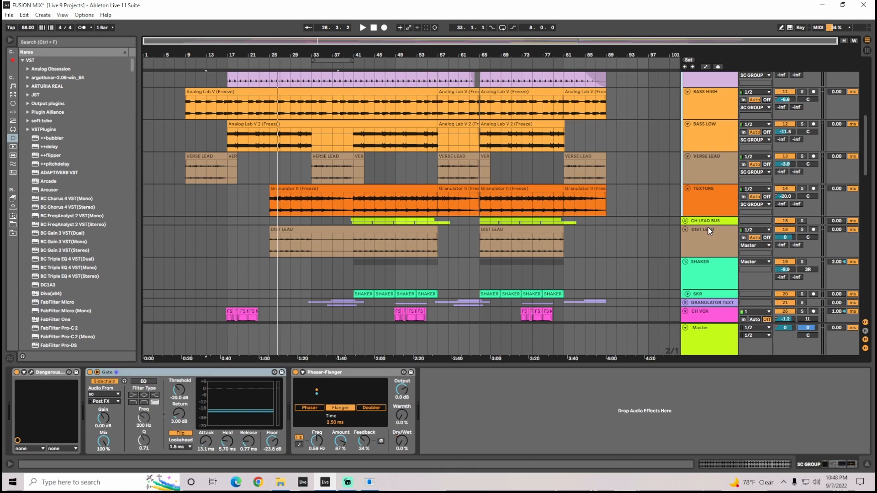
{"action": "scroll", "coordinate": [709, 230], "scroll_direction": "up", "scroll_amount": 4}
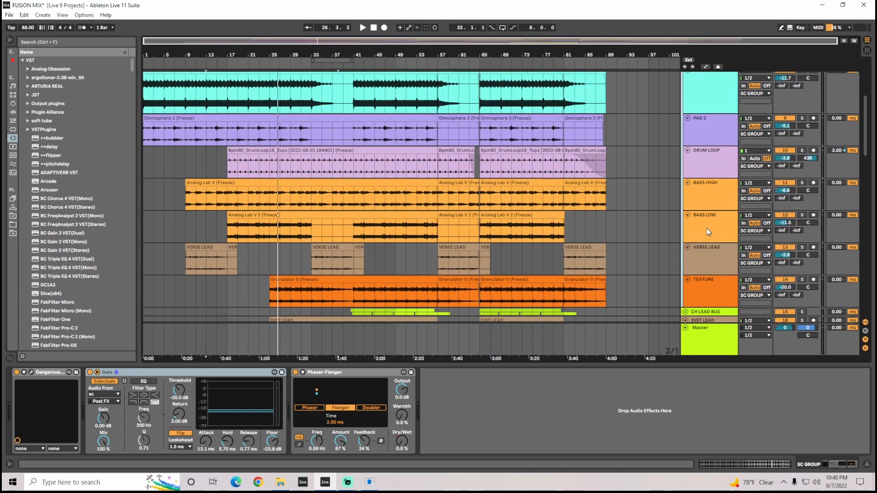
{"action": "scroll", "coordinate": [706, 232], "scroll_direction": "up", "scroll_amount": 1}
{"action": "scroll", "coordinate": [669, 220], "scroll_direction": "up", "scroll_amount": 2}
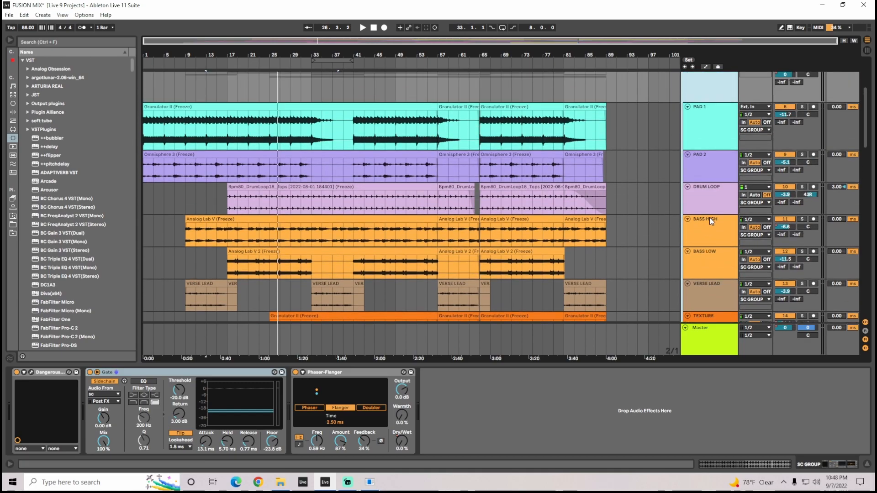
Step: Fit about bars 1 to 73 of the arrangement in view and show the sc track's device chain
{"action": "left_click_drag", "start_coordinate": [306, 55], "coordinate": [389, 137]}
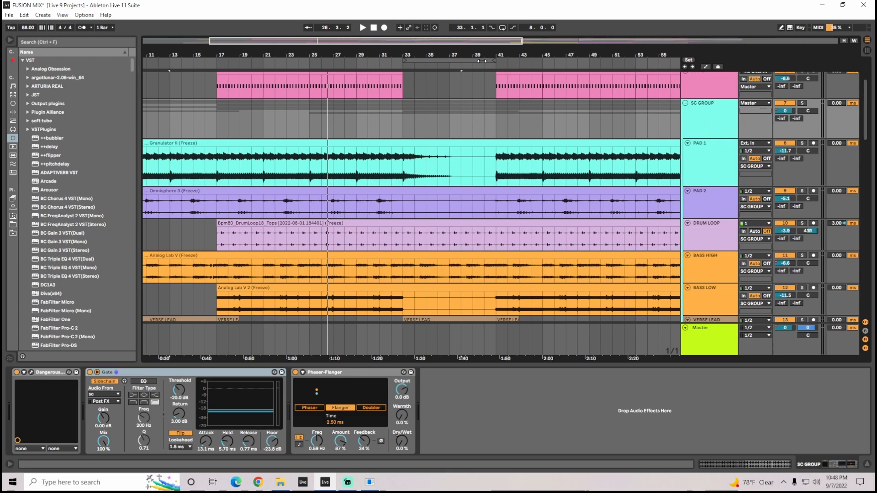
{"action": "left_click_drag", "start_coordinate": [449, 44], "coordinate": [719, 148]}
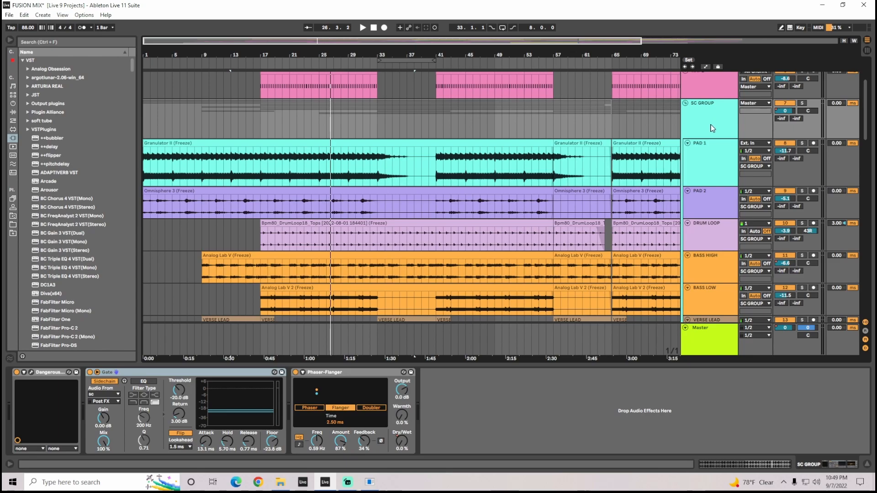
{"action": "scroll", "coordinate": [711, 161], "scroll_direction": "up", "scroll_amount": 4}
{"action": "scroll", "coordinate": [709, 158], "scroll_direction": "up", "scroll_amount": 1}
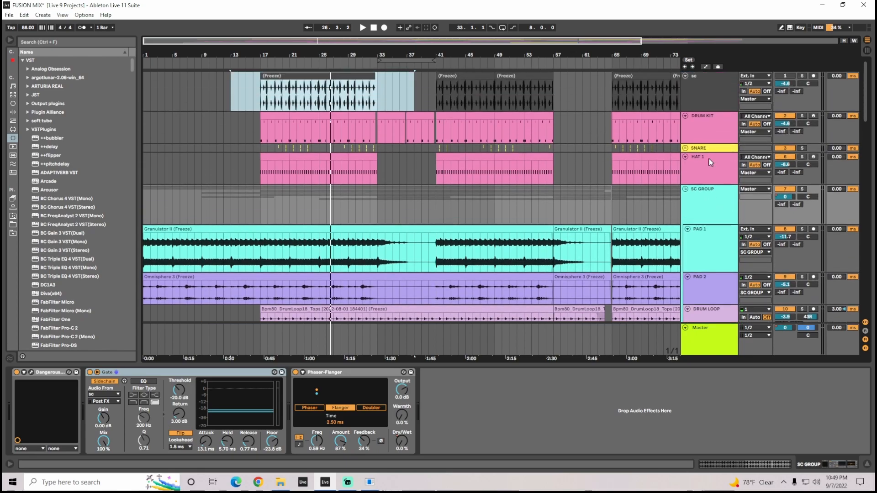
{"action": "left_click", "coordinate": [706, 100]}
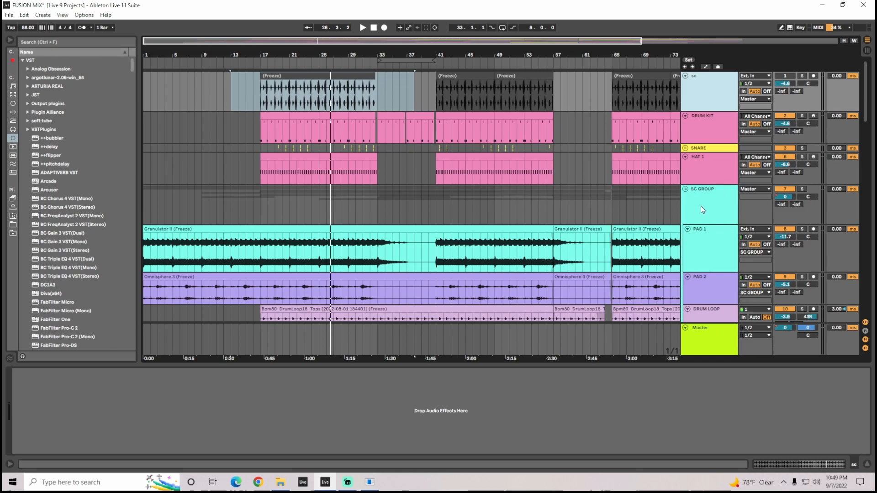
Step: Look over the grouped pad, drum loop and bass tracks and bring up the SC GROUP's device chain
{"action": "scroll", "coordinate": [696, 231], "scroll_direction": "down", "scroll_amount": 1}
{"action": "scroll", "coordinate": [696, 232], "scroll_direction": "down", "scroll_amount": 3}
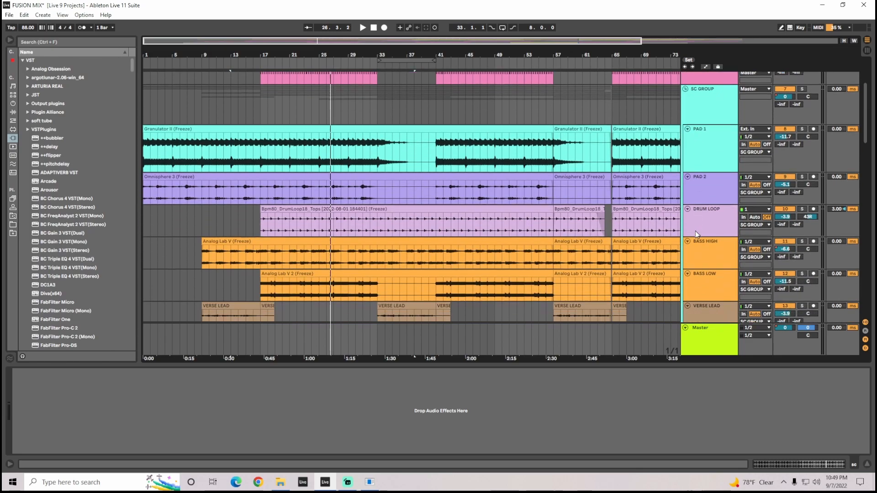
{"action": "scroll", "coordinate": [695, 230], "scroll_direction": "down", "scroll_amount": 1}
{"action": "scroll", "coordinate": [695, 229], "scroll_direction": "up", "scroll_amount": 3}
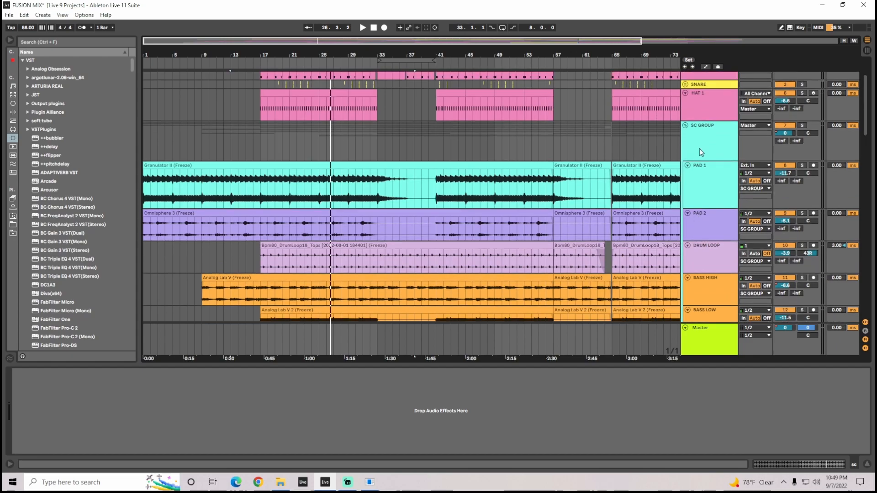
{"action": "left_click", "coordinate": [700, 151]}
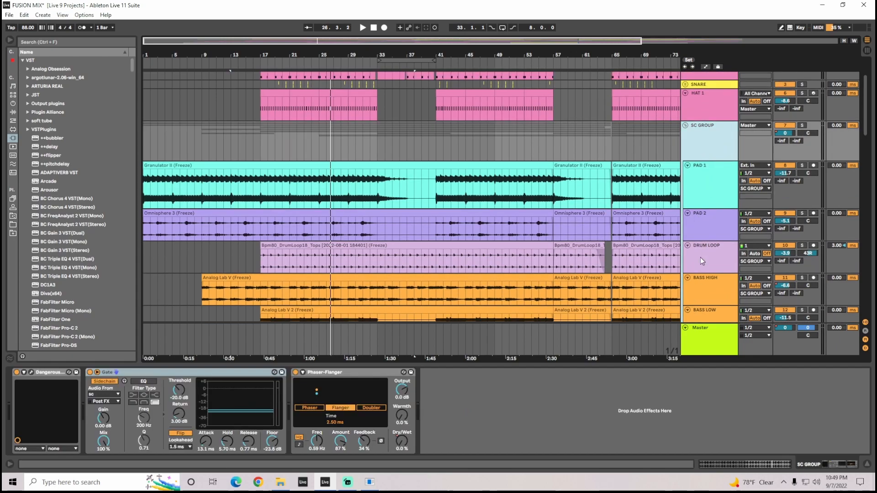
Step: Show the DIST LEAD track's device chain, with about bars 21 to 77 of the arrangement in view
{"action": "scroll", "coordinate": [700, 261], "scroll_direction": "down", "scroll_amount": 2}
{"action": "scroll", "coordinate": [700, 272], "scroll_direction": "down", "scroll_amount": 3}
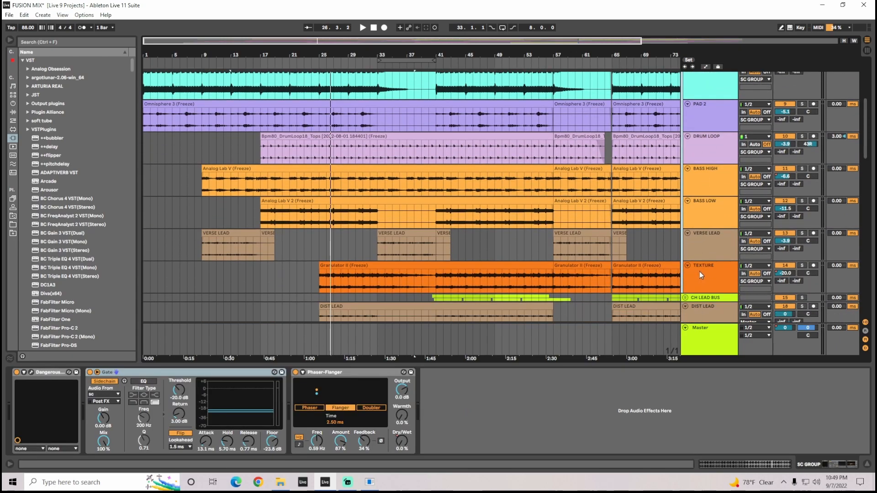
{"action": "left_click_drag", "start_coordinate": [865, 159], "coordinate": [871, 191]}
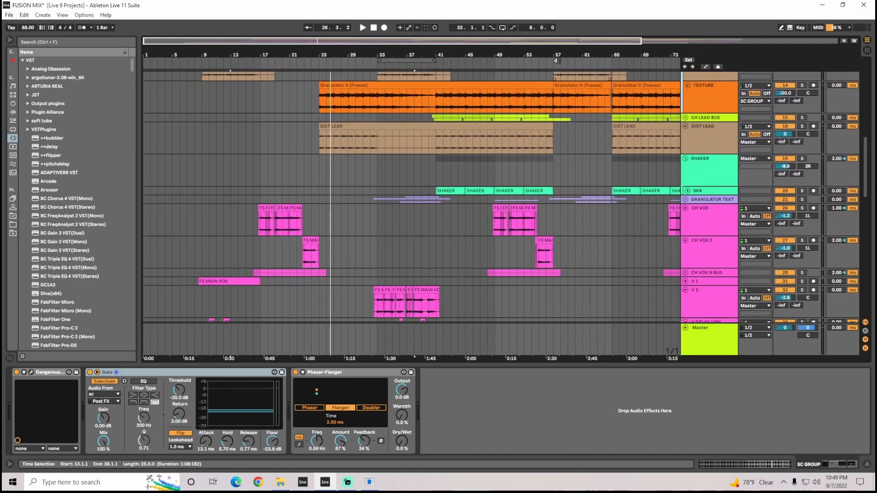
{"action": "left_click_drag", "start_coordinate": [611, 54], "coordinate": [563, 64]}
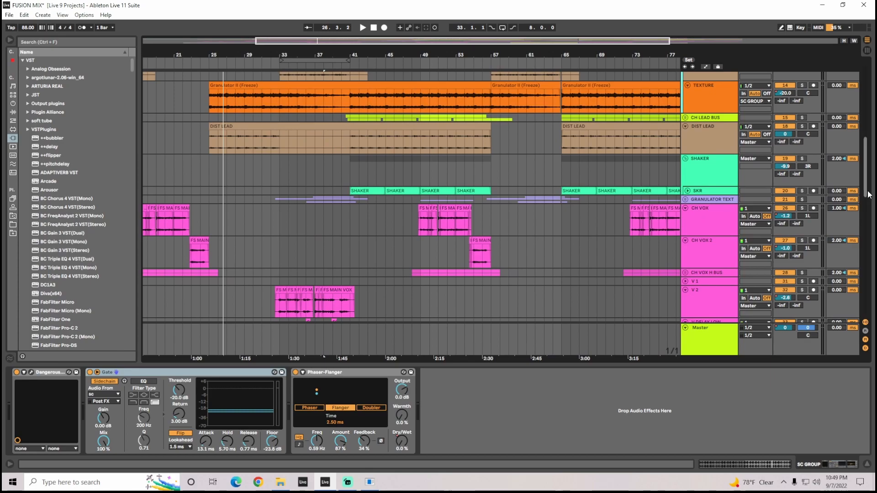
{"action": "left_click", "coordinate": [715, 142]}
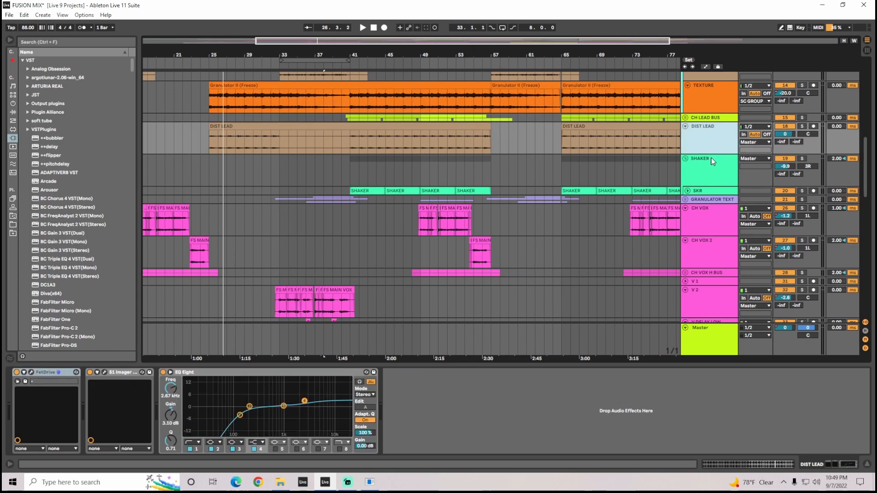
Step: Audition the BASS HIGH track in solo from about bar 42 and take it out of solo
{"action": "scroll", "coordinate": [712, 160], "scroll_direction": "up", "scroll_amount": 5}
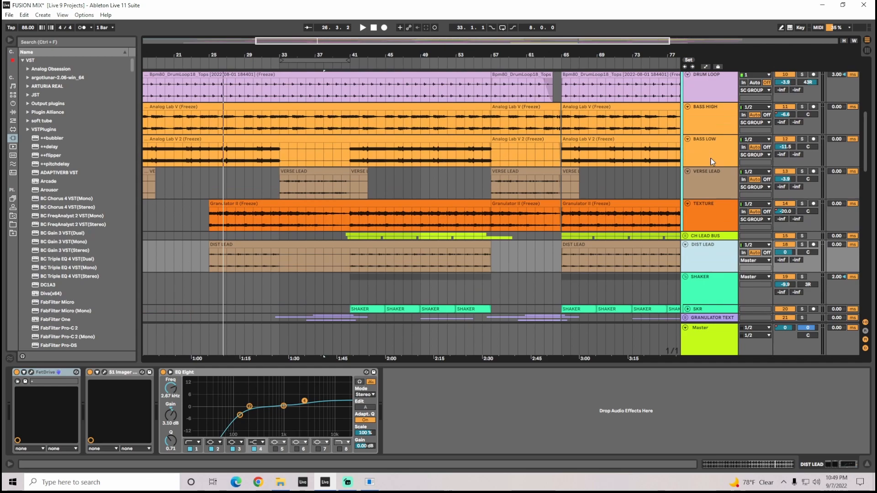
{"action": "scroll", "coordinate": [711, 161], "scroll_direction": "up", "scroll_amount": 2}
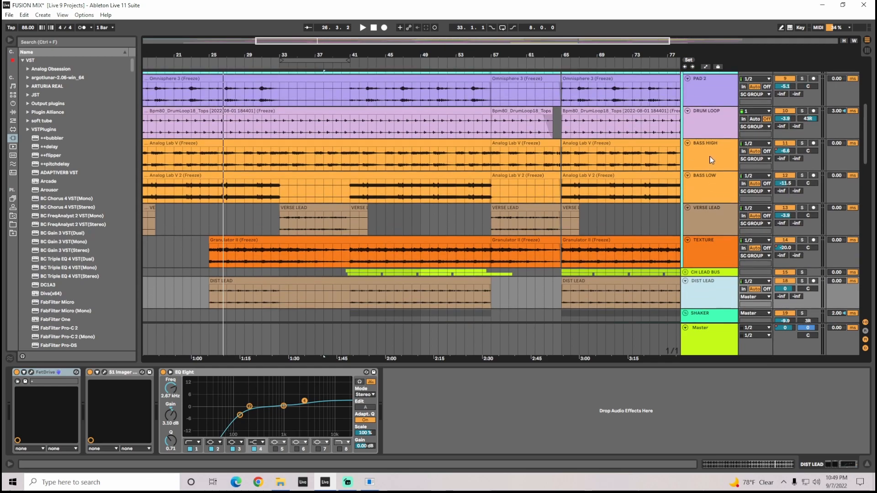
{"action": "left_click", "coordinate": [712, 160]}
{"action": "left_click", "coordinate": [803, 144]}
{"action": "left_click", "coordinate": [359, 65]}
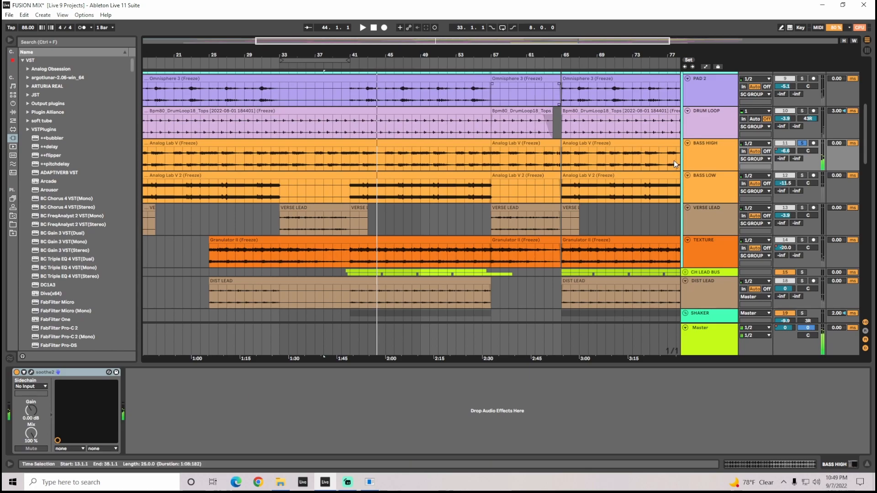
{"action": "left_click", "coordinate": [802, 143]}
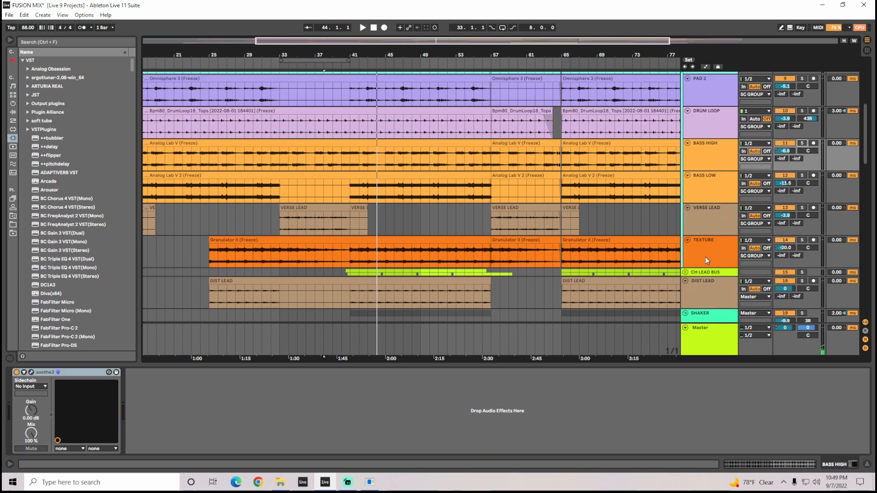
Step: Audition the DIST LEAD track in solo from about bar 41, stop playback and take it out of solo
{"action": "scroll", "coordinate": [706, 258], "scroll_direction": "down", "scroll_amount": 3}
{"action": "left_click", "coordinate": [714, 241]}
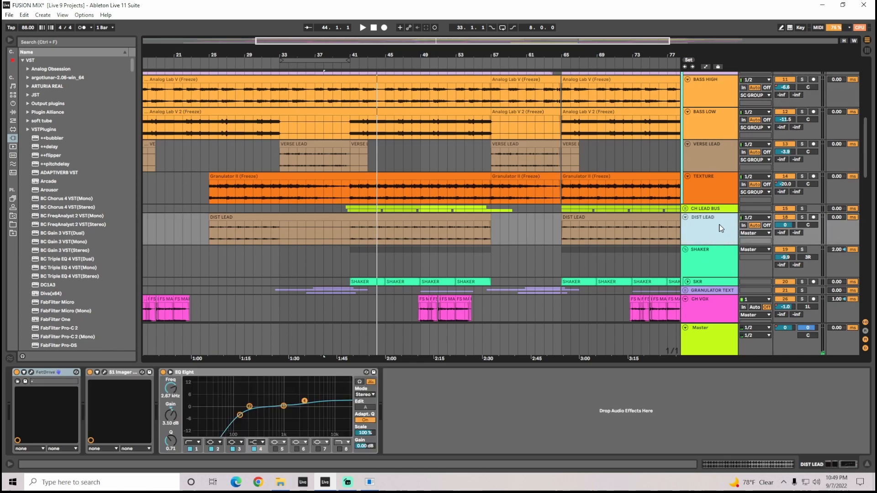
{"action": "left_click", "coordinate": [804, 218]}
{"action": "left_click", "coordinate": [347, 65]}
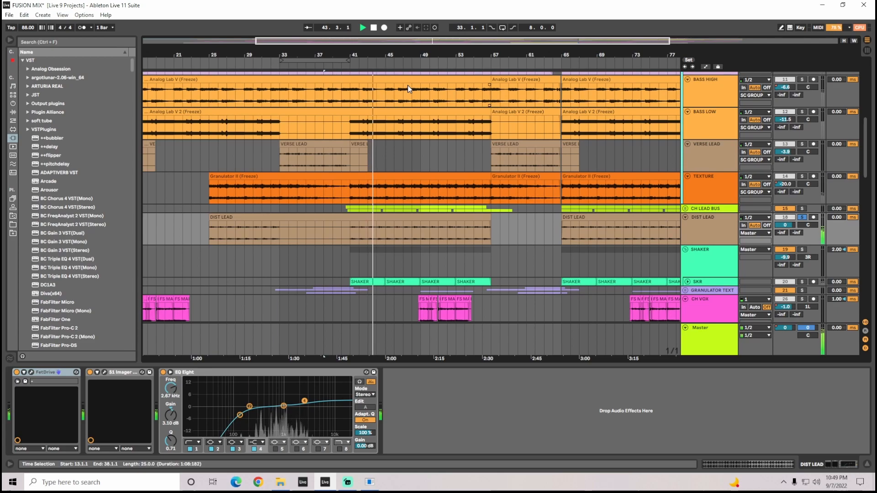
{"action": "left_click", "coordinate": [373, 29]}
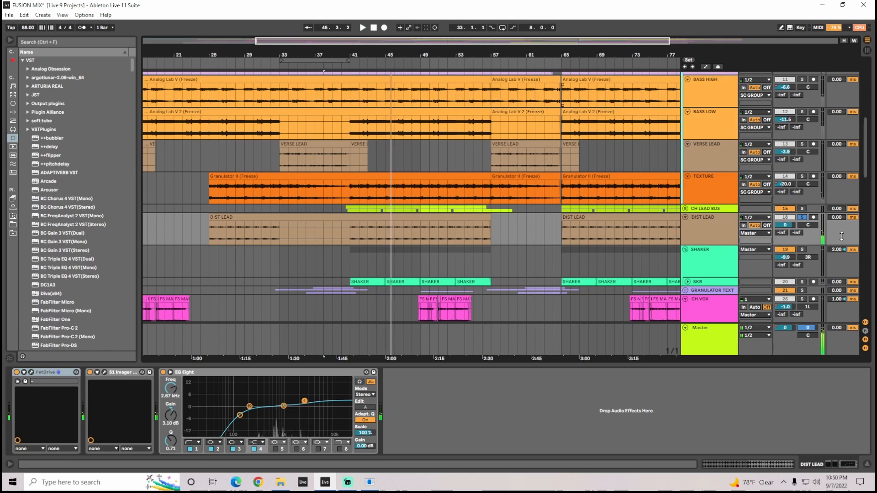
{"action": "left_click", "coordinate": [803, 218]}
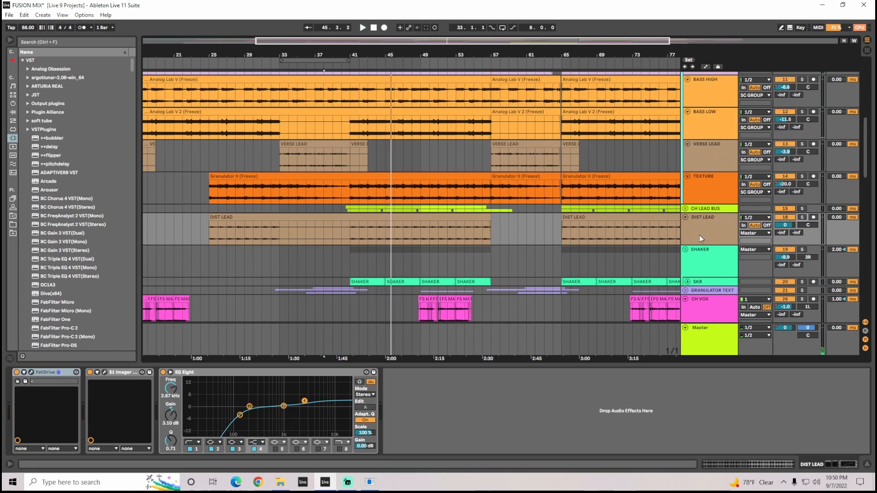
Step: Fit about bars 9 to 93 of the arrangement in view and play the full mix from about bar 22, keeping DIST LEAD's device chain shown
{"action": "left_click", "coordinate": [710, 224]}
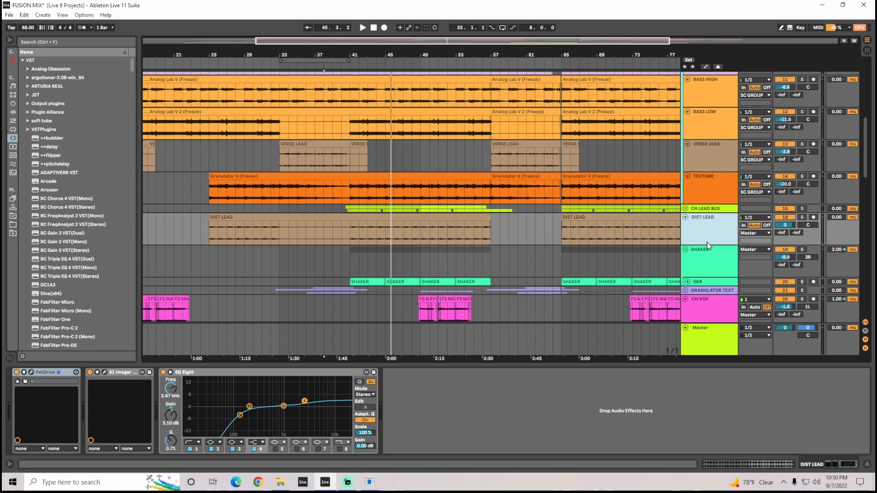
{"action": "left_click_drag", "start_coordinate": [328, 43], "coordinate": [282, 26]}
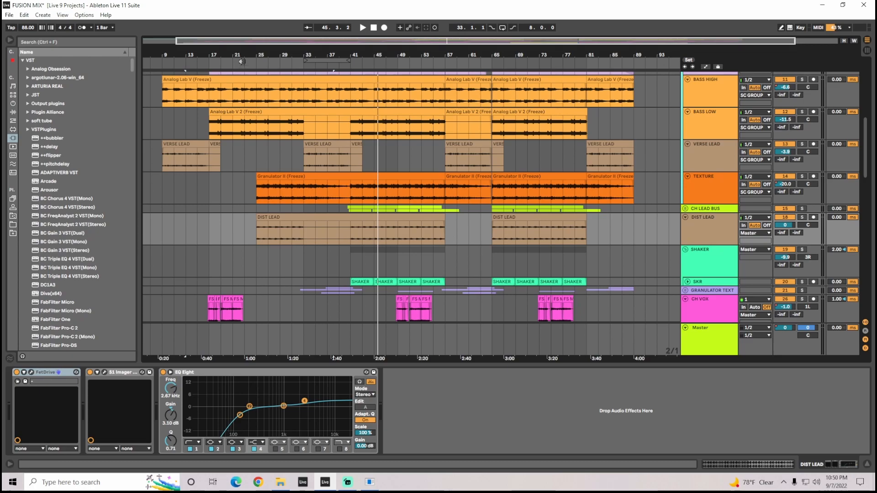
{"action": "left_click", "coordinate": [244, 64]}
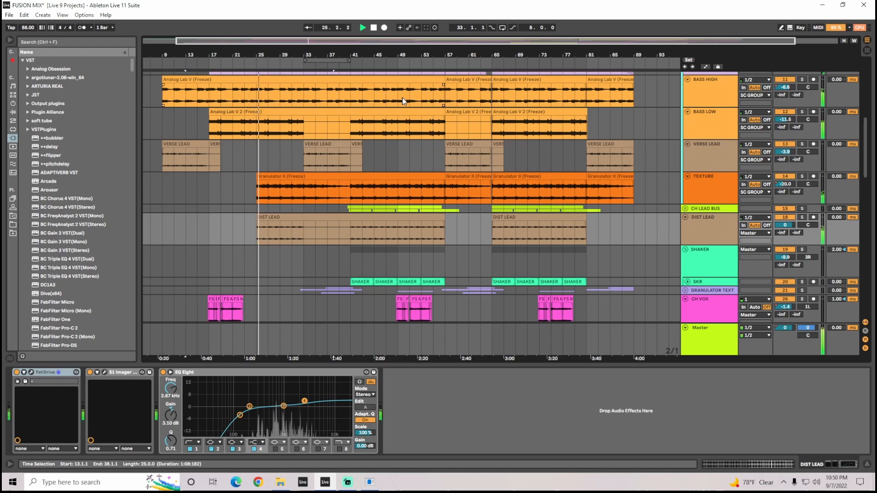
{"action": "left_click", "coordinate": [476, 169]}
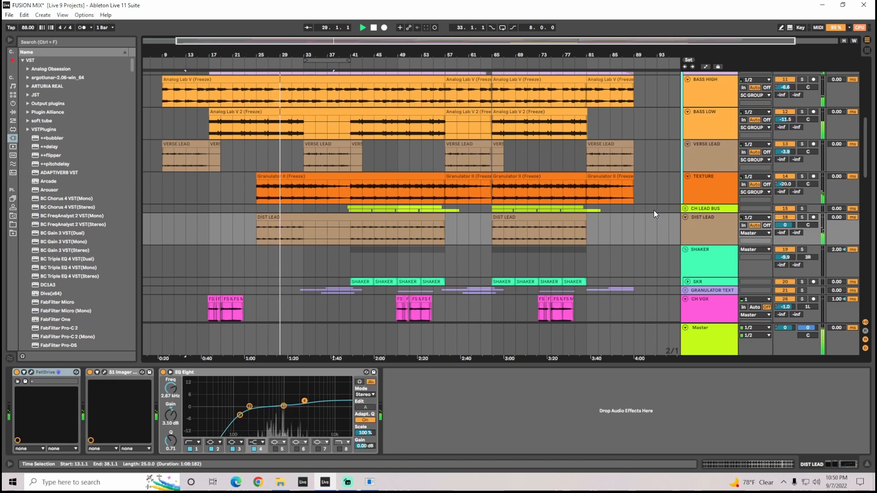
{"action": "left_click", "coordinate": [711, 231]}
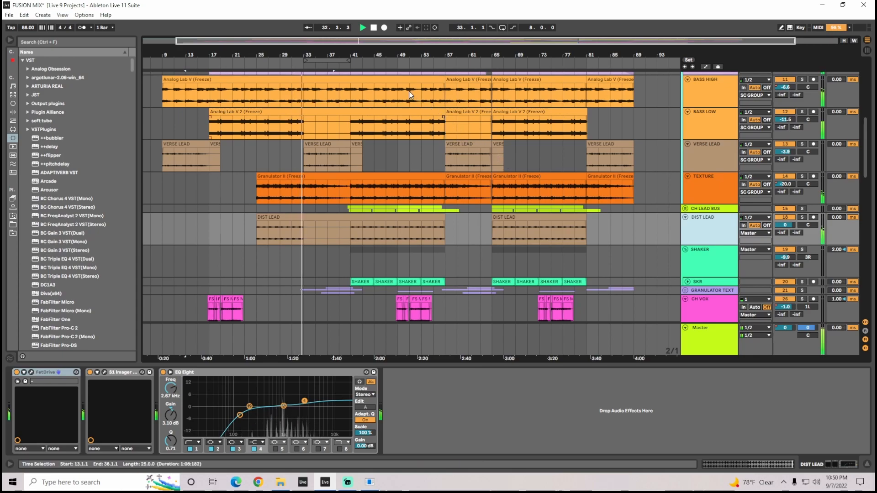
{"action": "left_click", "coordinate": [373, 29]}
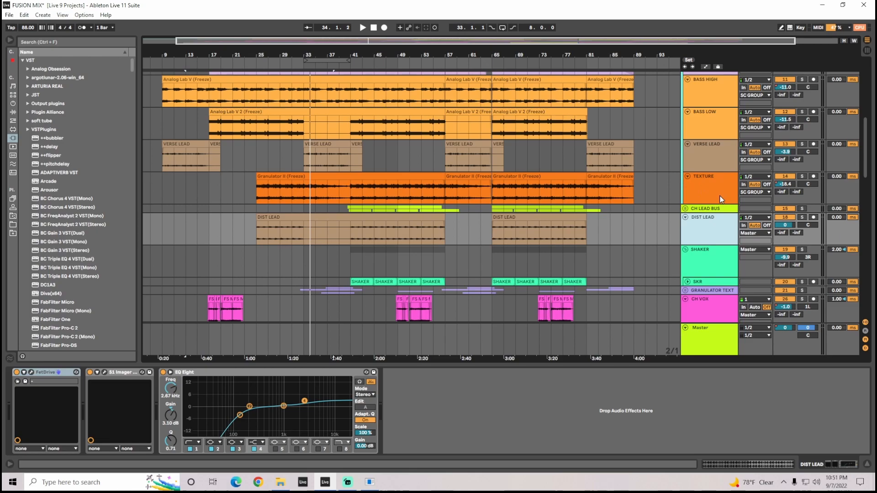
Step: Look over the drum loop, bass and lead tracks of the SC GROUP and show the BASS HIGH device chain
{"action": "scroll", "coordinate": [721, 199], "scroll_direction": "up", "scroll_amount": 2}
{"action": "scroll", "coordinate": [720, 191], "scroll_direction": "up", "scroll_amount": 2}
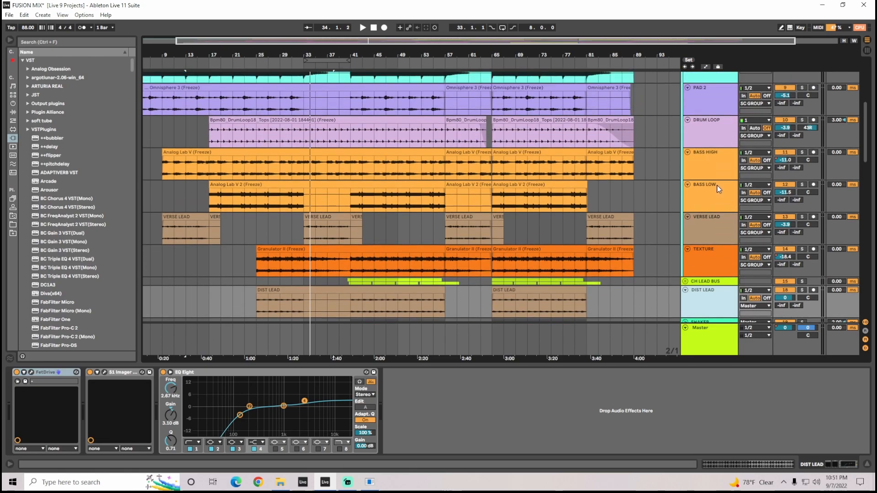
{"action": "scroll", "coordinate": [716, 187], "scroll_direction": "up", "scroll_amount": 1}
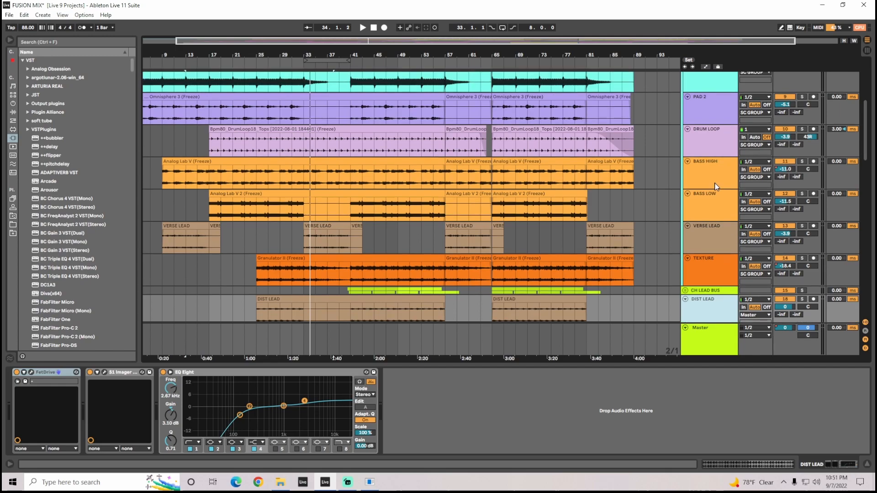
{"action": "left_click", "coordinate": [717, 189]}
{"action": "scroll", "coordinate": [716, 190], "scroll_direction": "down", "scroll_amount": 2}
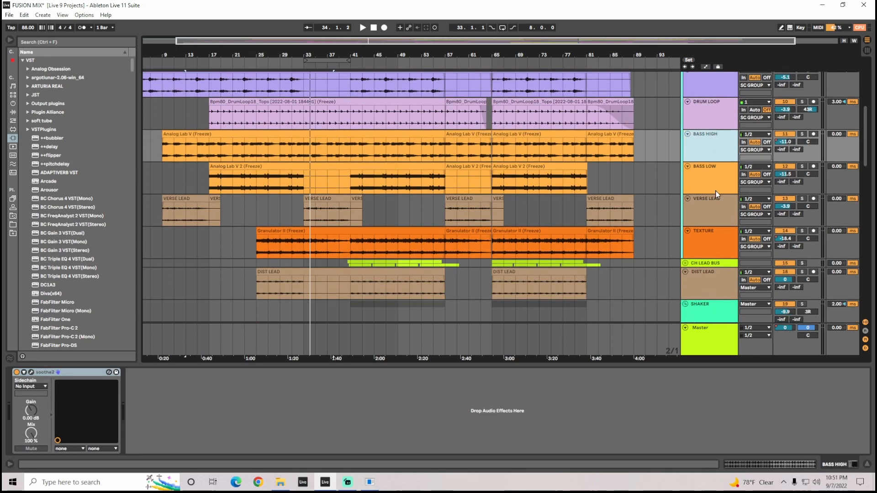
{"action": "scroll", "coordinate": [712, 272], "scroll_direction": "down", "scroll_amount": 2}
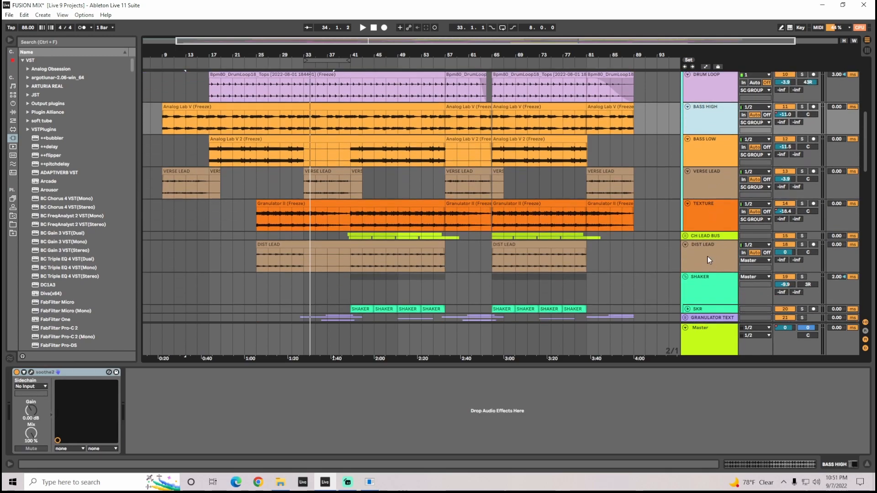
Step: Audition the TEXTURE track in solo from about bar 25, stop playback and take it out of solo
{"action": "left_click", "coordinate": [706, 257]}
{"action": "left_click", "coordinate": [802, 203]}
{"action": "left_click", "coordinate": [263, 87]}
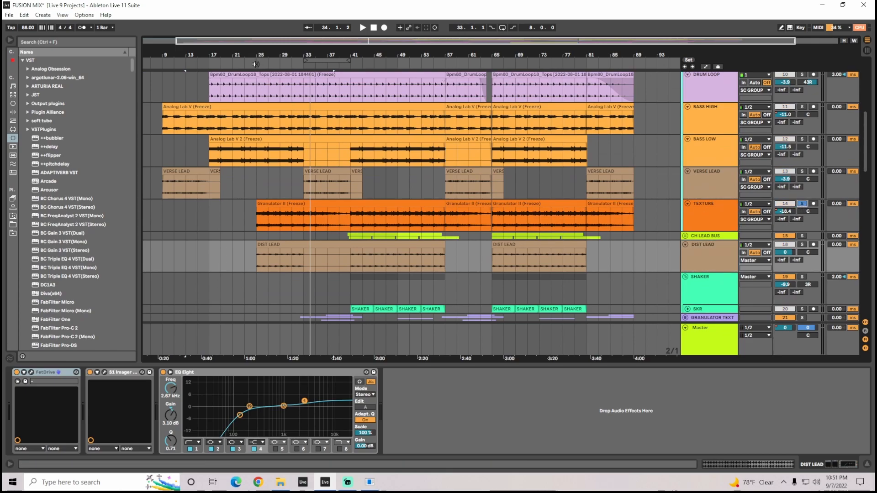
{"action": "left_click", "coordinate": [257, 64]}
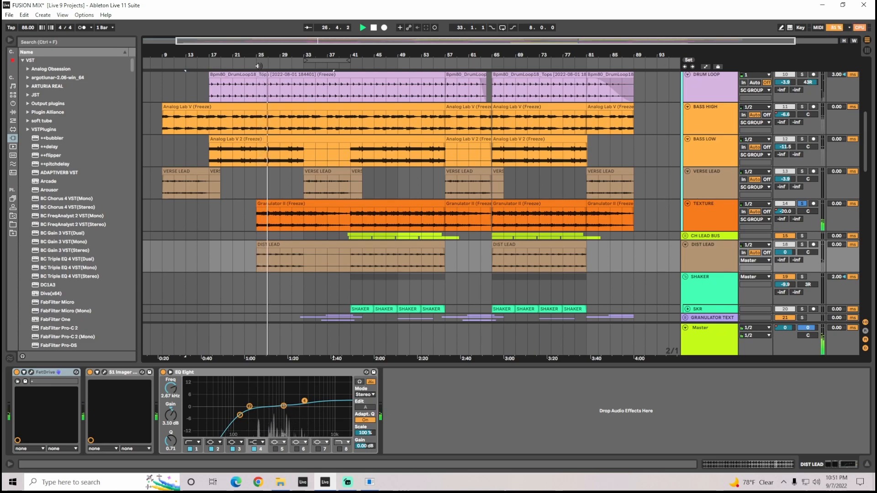
{"action": "left_click", "coordinate": [374, 28]}
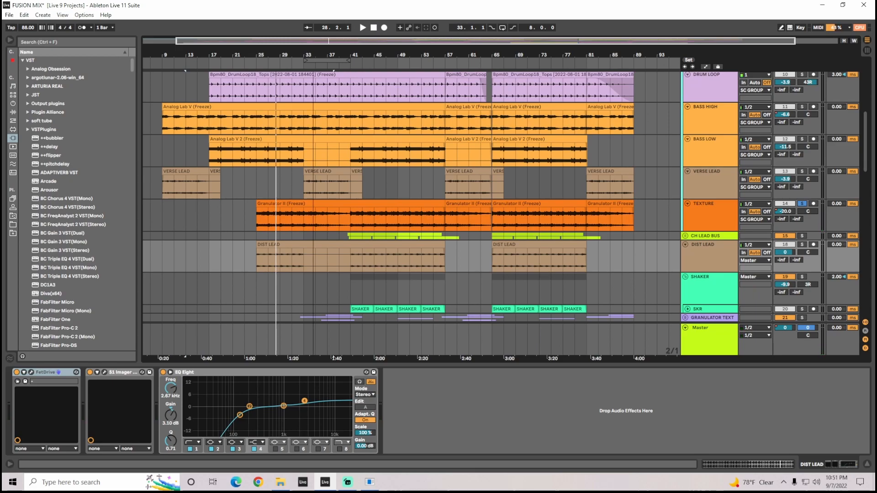
{"action": "key", "text": "minus"}
{"action": "left_click", "coordinate": [712, 206]}
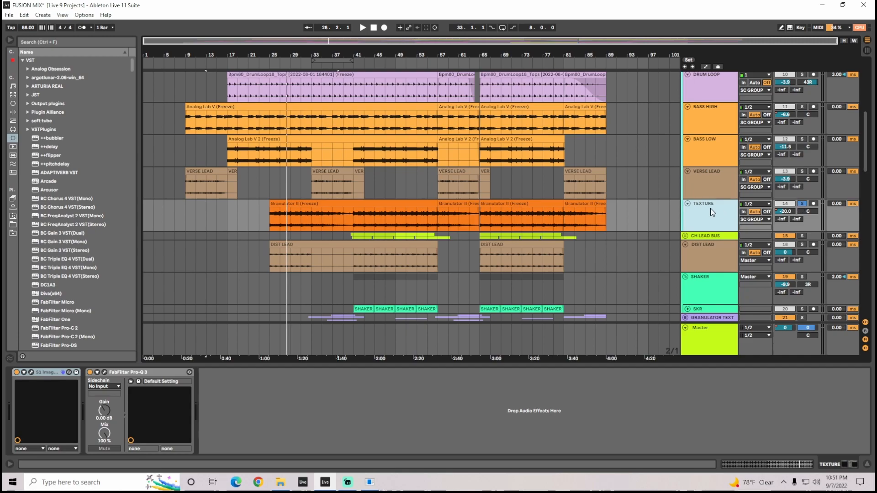
{"action": "left_click", "coordinate": [802, 204]}
Step: Inspect the S1 Imager and FabFilter Pro-Q 3 settings on the TEXTURE track and close both plugin windows
{"action": "left_click", "coordinate": [715, 218]}
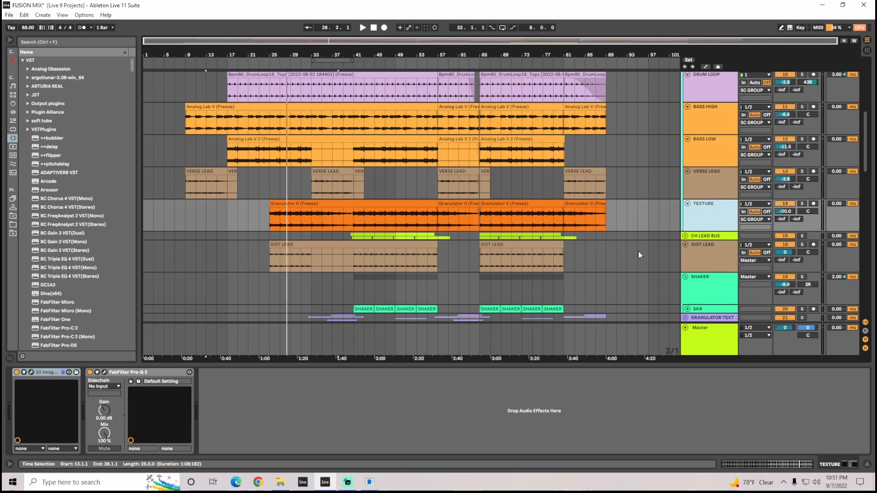
{"action": "left_click", "coordinate": [29, 373]}
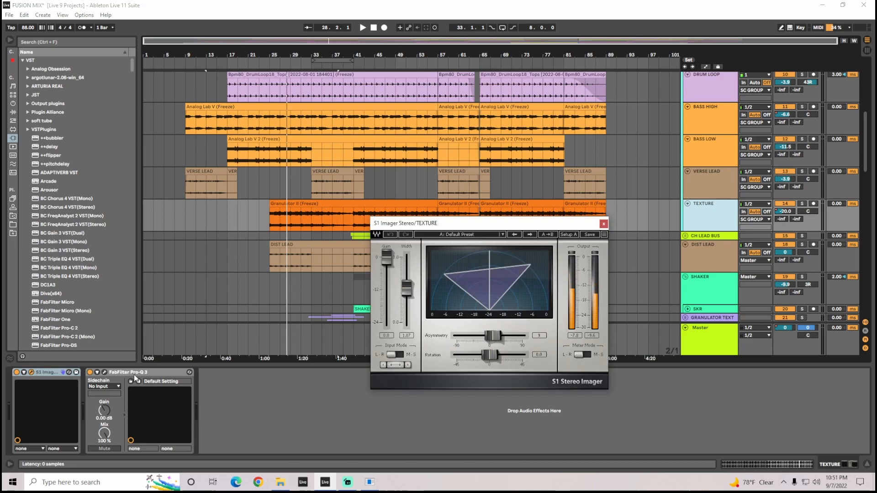
{"action": "left_click", "coordinate": [603, 224]}
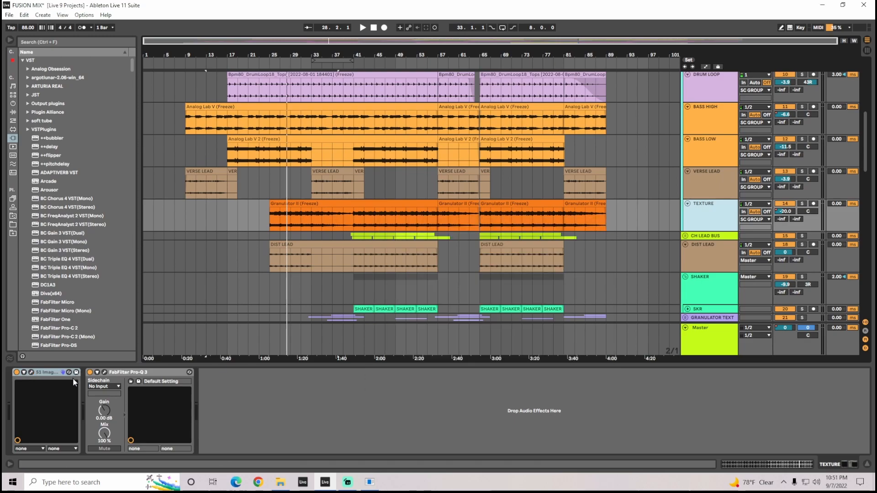
{"action": "left_click", "coordinate": [104, 372]}
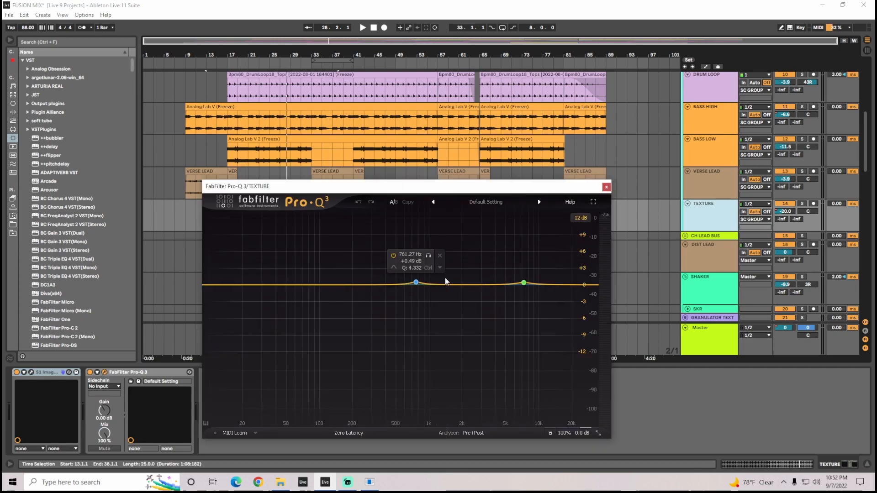
{"action": "left_click", "coordinate": [606, 187]}
Step: Show the BASS LOW track's device chain with its FatDrive, OverDiver and FabFilter Pro-Q 3
{"action": "scroll", "coordinate": [713, 219], "scroll_direction": "up", "scroll_amount": 3}
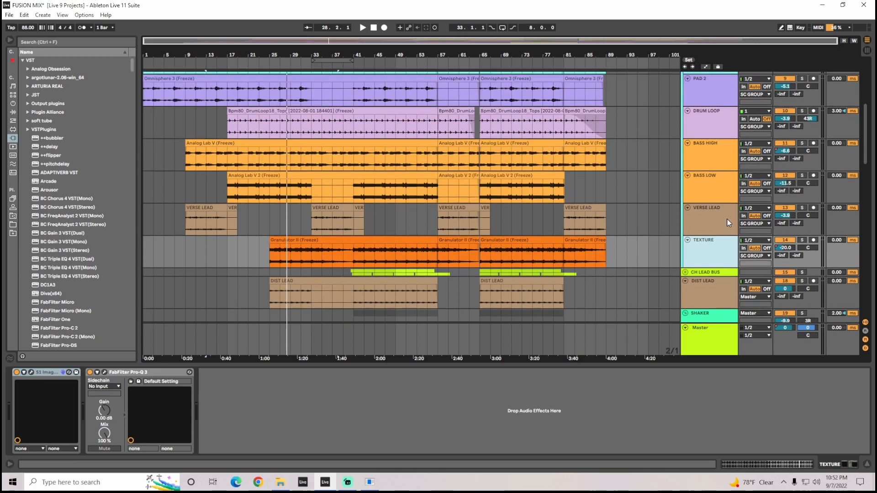
{"action": "left_click", "coordinate": [712, 232]}
{"action": "scroll", "coordinate": [711, 233], "scroll_direction": "up", "scroll_amount": 2}
{"action": "left_click", "coordinate": [713, 222]}
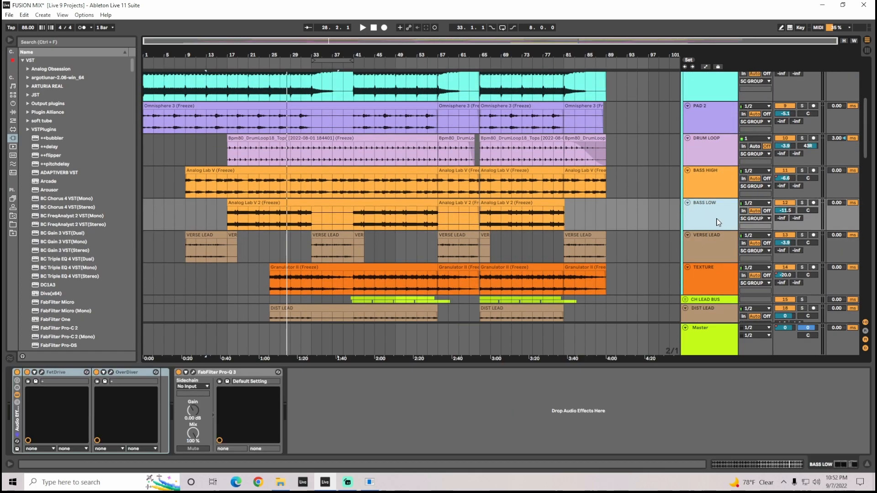
{"action": "scroll", "coordinate": [705, 232], "scroll_direction": "up", "scroll_amount": 5}
Step: Inspect the soothe2 settings on the BASS HIGH track in a clear spot over the arrangement and close the plugin window
{"action": "left_click", "coordinate": [706, 231]}
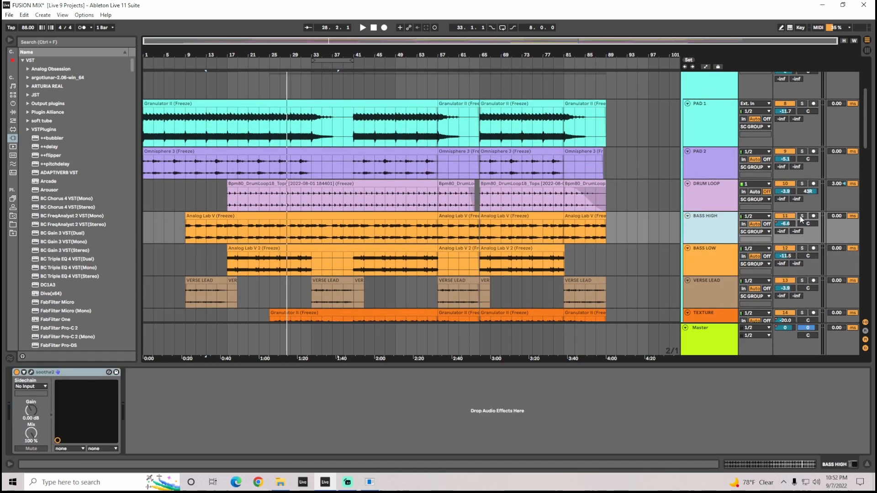
{"action": "left_click", "coordinate": [31, 372]}
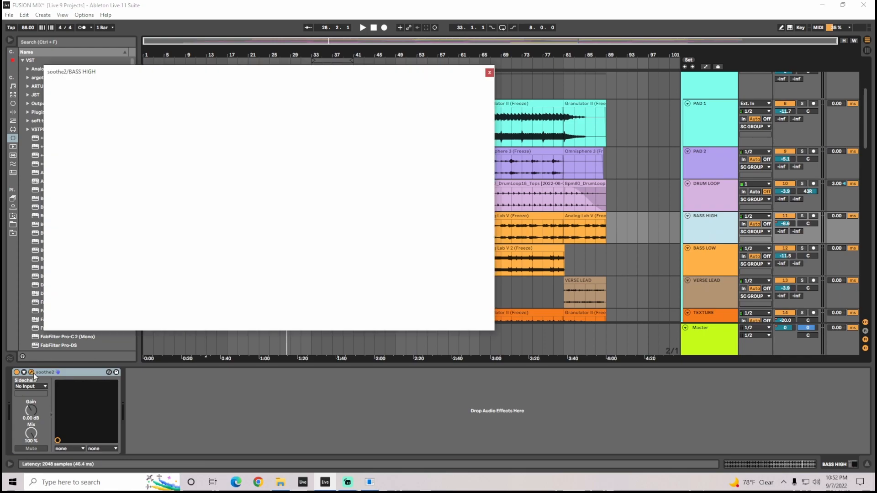
{"action": "left_click_drag", "start_coordinate": [323, 78], "coordinate": [600, 148]}
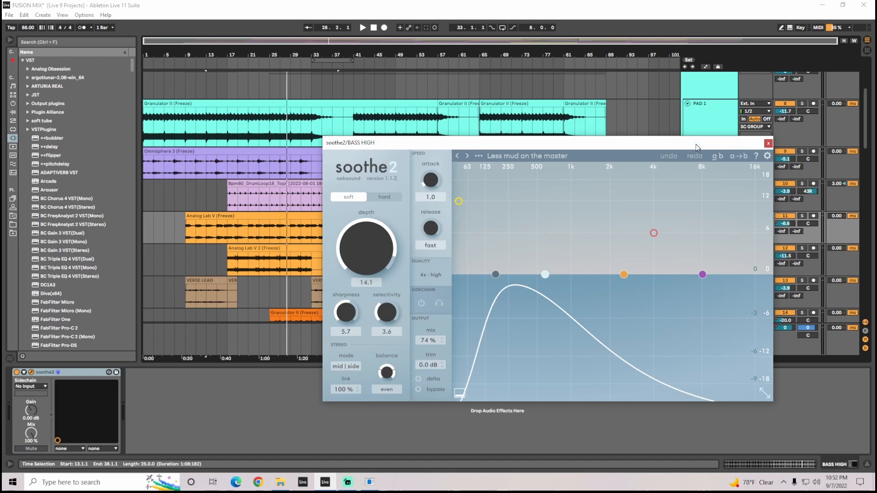
{"action": "left_click_drag", "start_coordinate": [696, 144], "coordinate": [620, 128]}
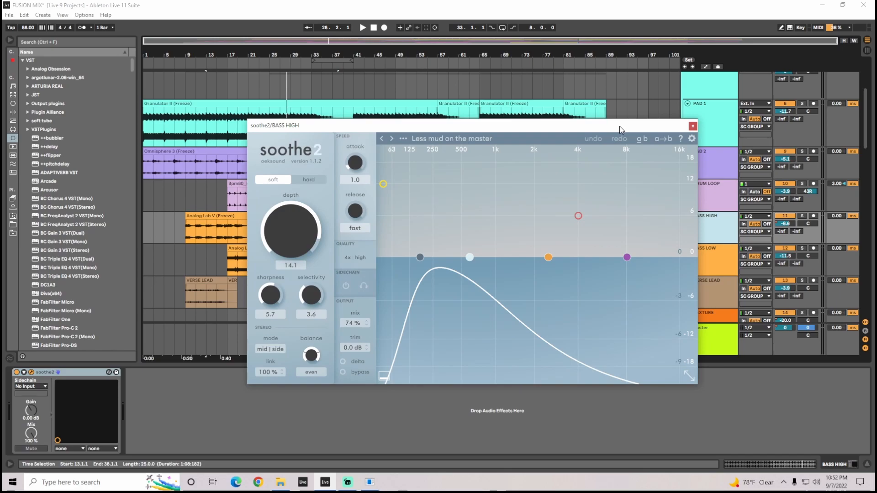
{"action": "left_click", "coordinate": [693, 126]}
Step: Add an EQ Eight from EQ & Filters to the Master chain directly after the L1 limiter
{"action": "left_click", "coordinate": [710, 340]}
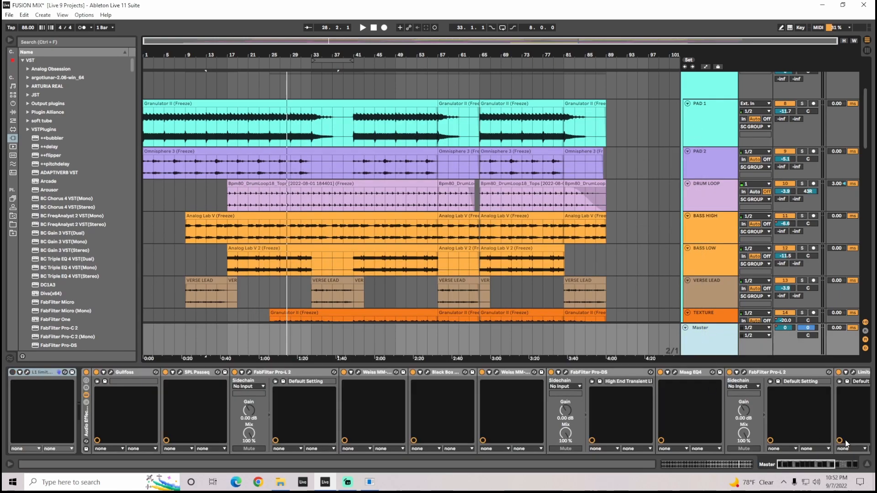
{"action": "left_click", "coordinate": [43, 373]}
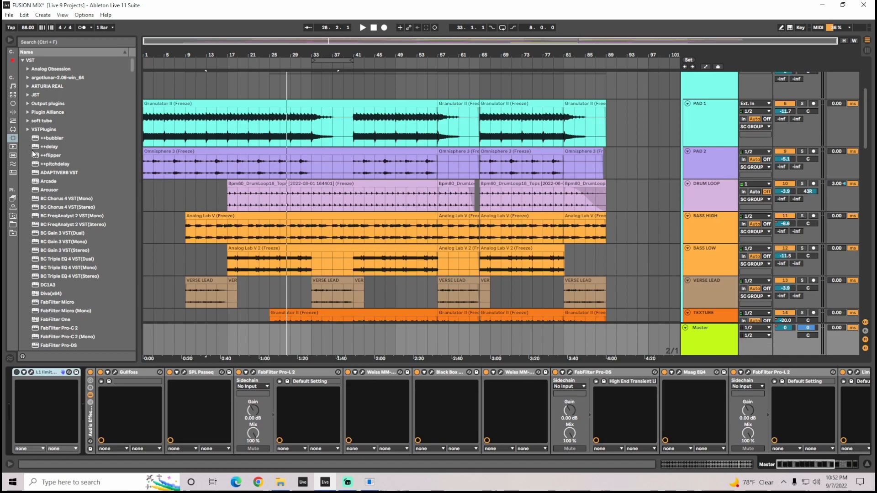
{"action": "left_click", "coordinate": [13, 113]}
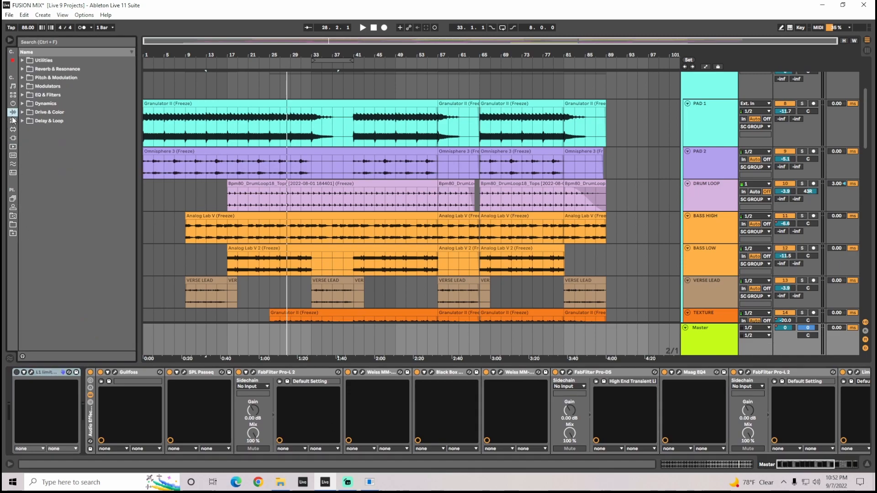
{"action": "left_click", "coordinate": [23, 94]}
{"action": "left_click", "coordinate": [53, 112]}
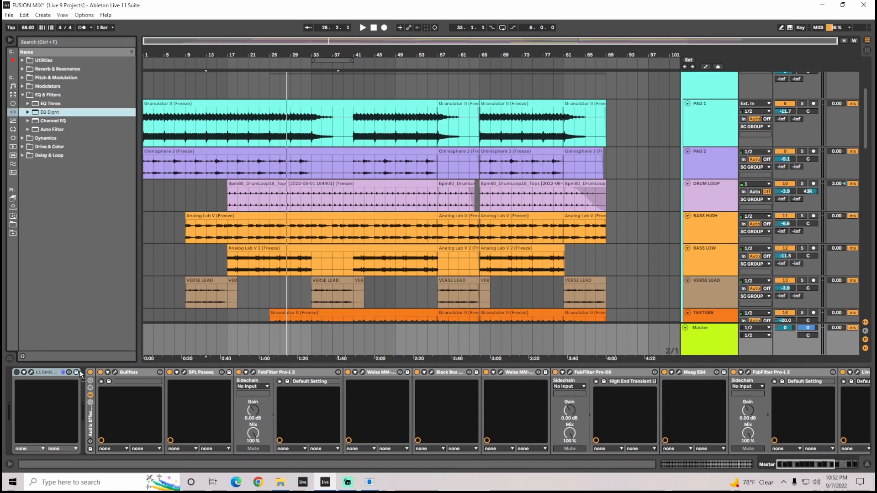
Step: Play the mix from about bar 21, examine its spectrum in the Master EQ Eight's expanded display, stop playback and hide the device chain
{"action": "left_click", "coordinate": [251, 64]}
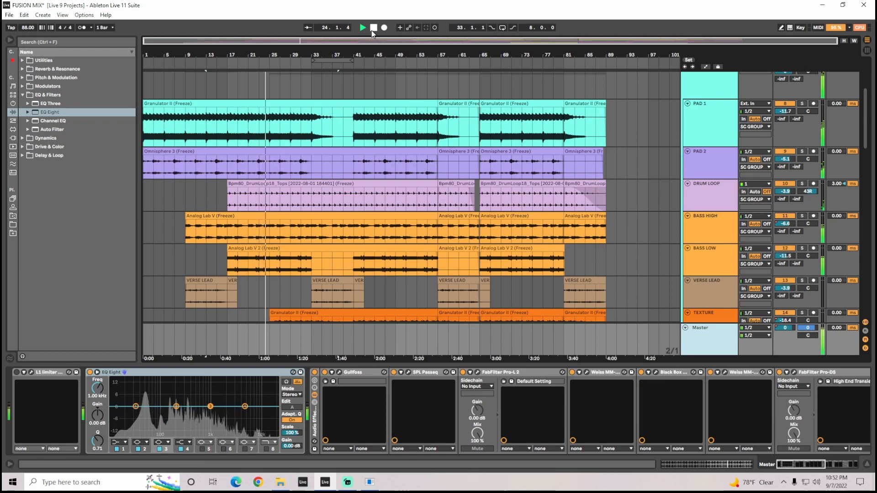
{"action": "left_click", "coordinate": [97, 373]}
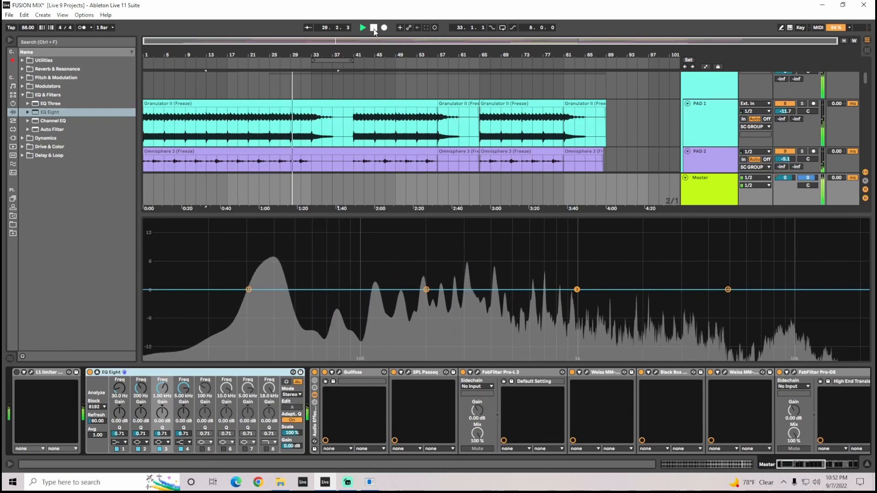
{"action": "key", "text": "space"}
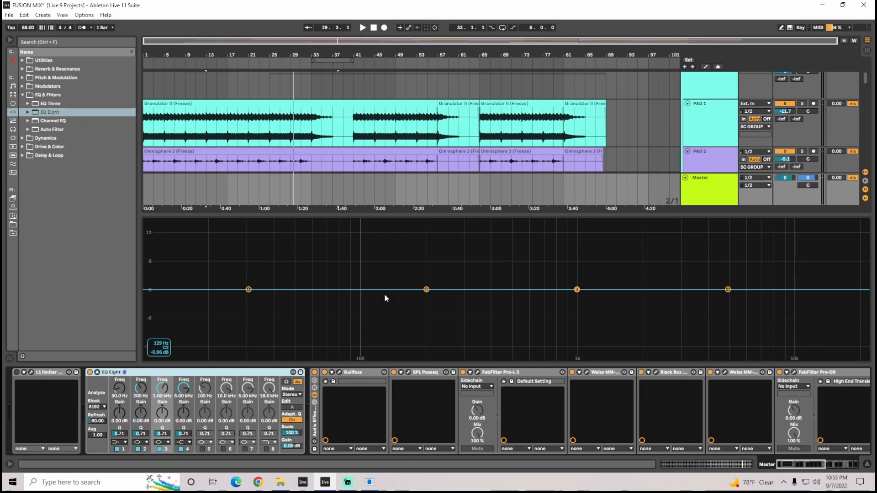
{"action": "left_click", "coordinate": [849, 466]}
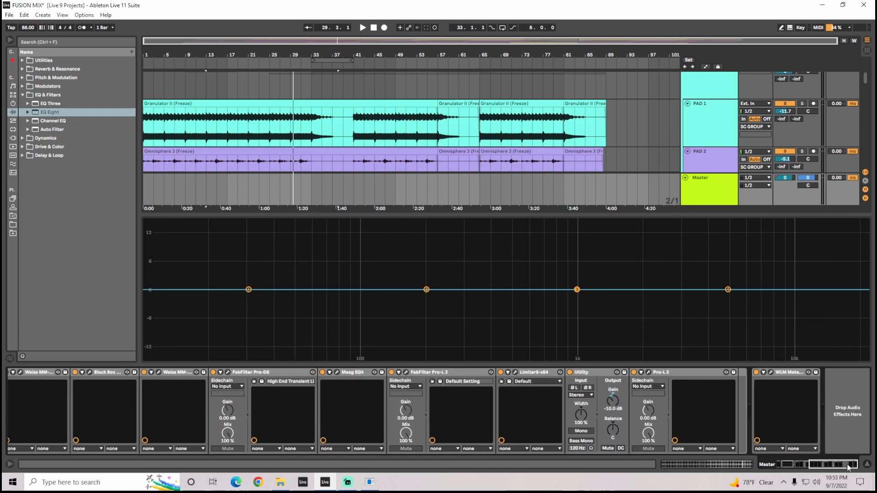
{"action": "left_click", "coordinate": [868, 465]}
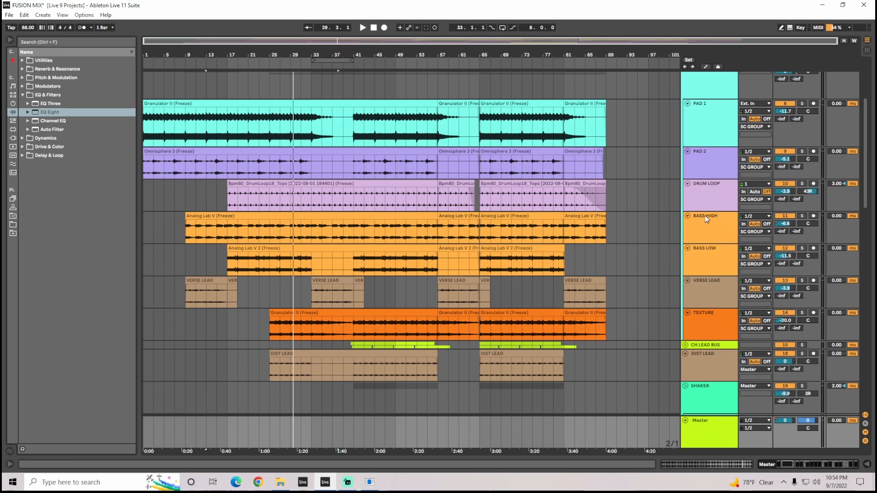
Step: Audition the PAD 2 track in solo from the start of the song and show its Utility and EQ Eight chain
{"action": "scroll", "coordinate": [706, 177], "scroll_direction": "up", "scroll_amount": 1}
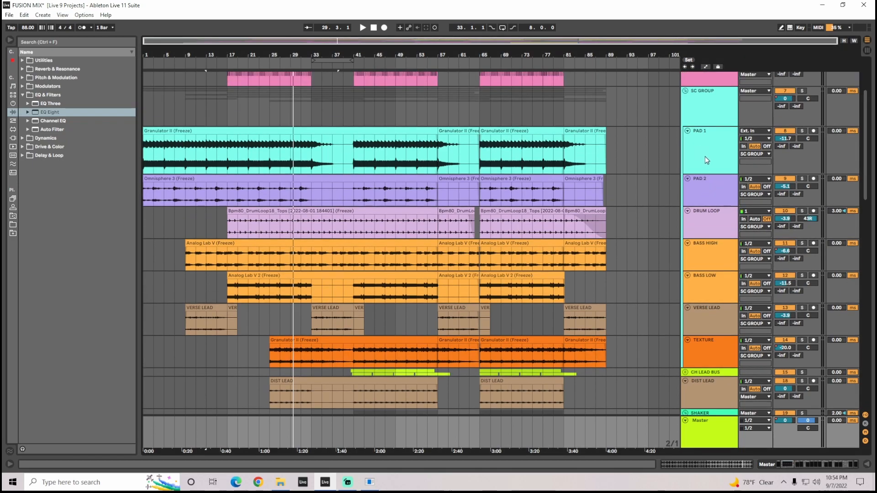
{"action": "left_click", "coordinate": [710, 188]}
{"action": "left_click", "coordinate": [802, 179]}
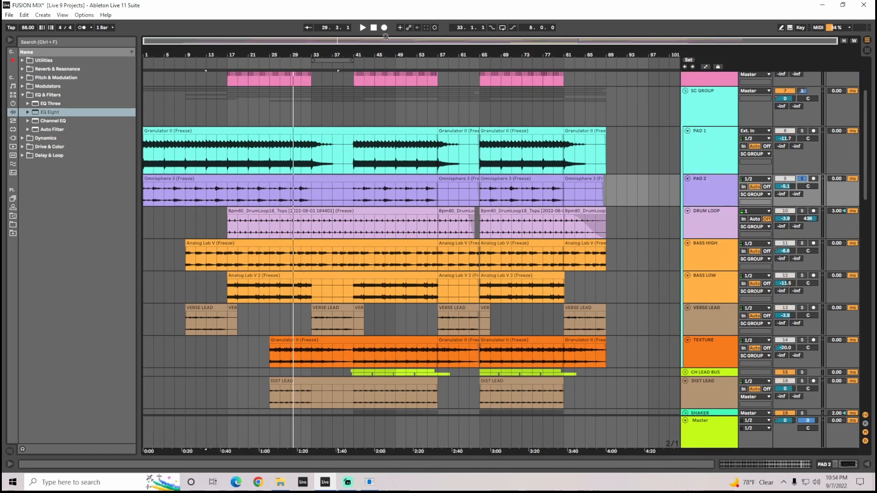
{"action": "left_click", "coordinate": [374, 27]}
{"action": "left_click", "coordinate": [363, 28]}
{"action": "left_click", "coordinate": [712, 191]}
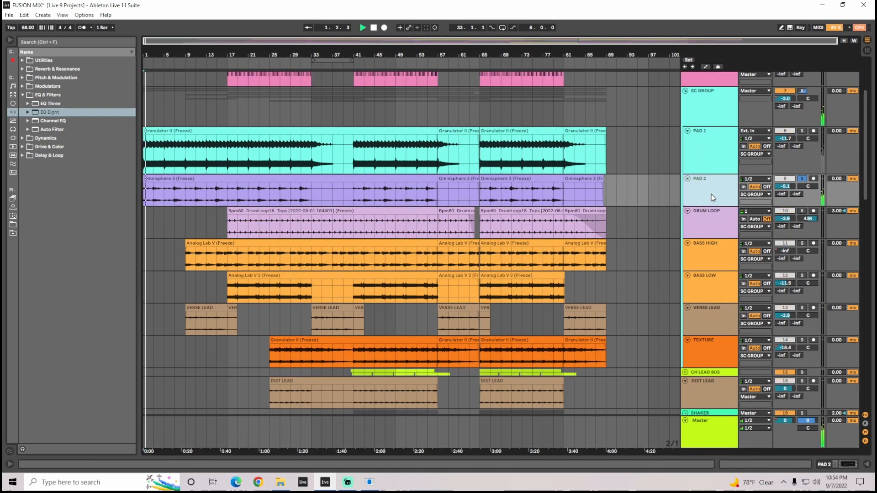
{"action": "left_click", "coordinate": [840, 465]}
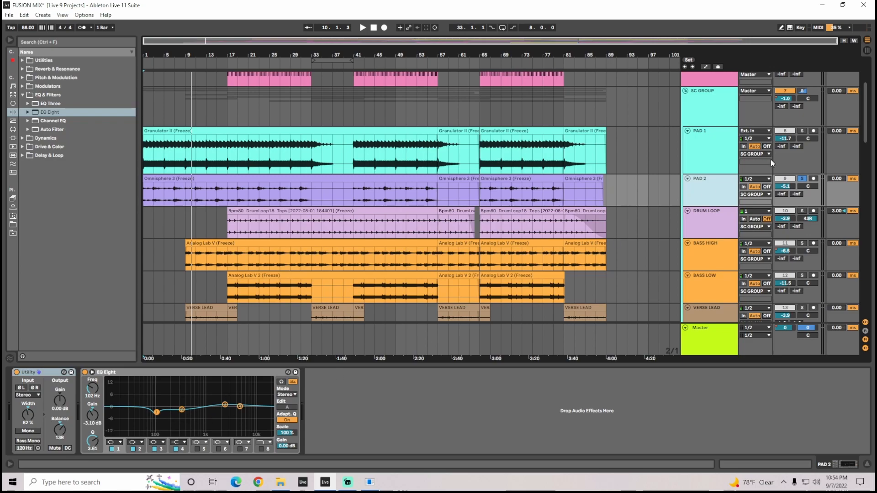
Step: Audition the PAD 1 track in solo from the start of the song while watching its EQ Eight, and stop playback
{"action": "left_click", "coordinate": [711, 168]}
{"action": "left_click", "coordinate": [803, 131]}
{"action": "key", "text": "Home"}
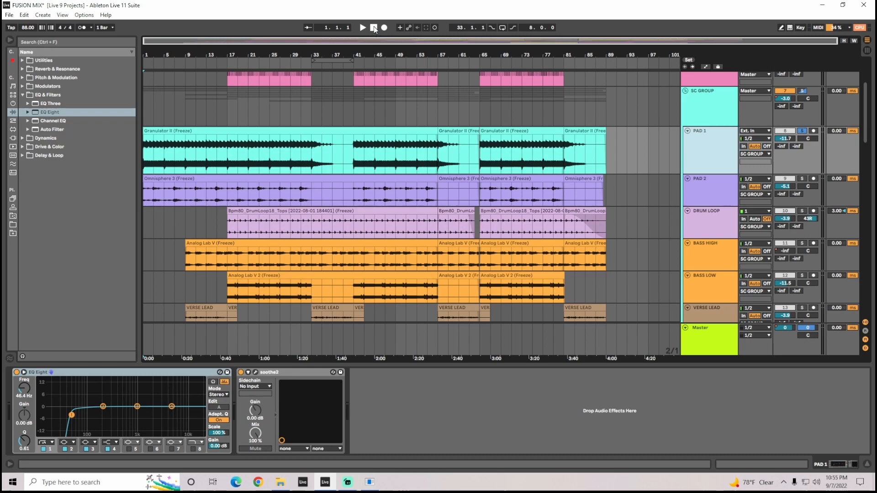
{"action": "key", "text": "space"}
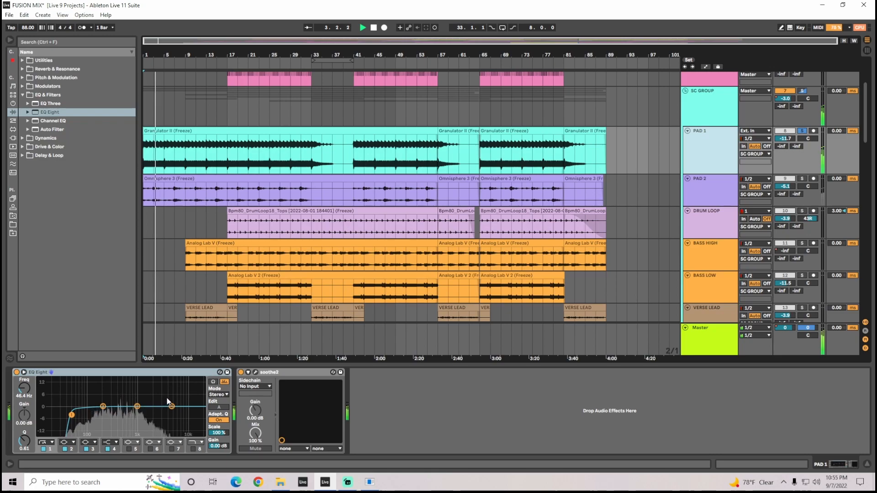
{"action": "left_click", "coordinate": [373, 28]}
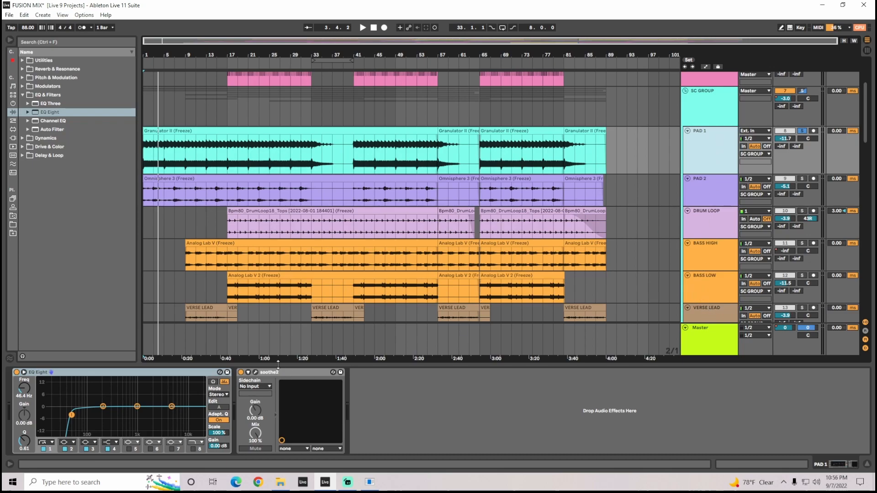
Step: Inspect the soothe2 on PAD 1 during playback, with its window moved clear of the device chain, and close the window
{"action": "left_click", "coordinate": [255, 372]}
{"action": "left_click_drag", "start_coordinate": [244, 71], "coordinate": [550, 137]}
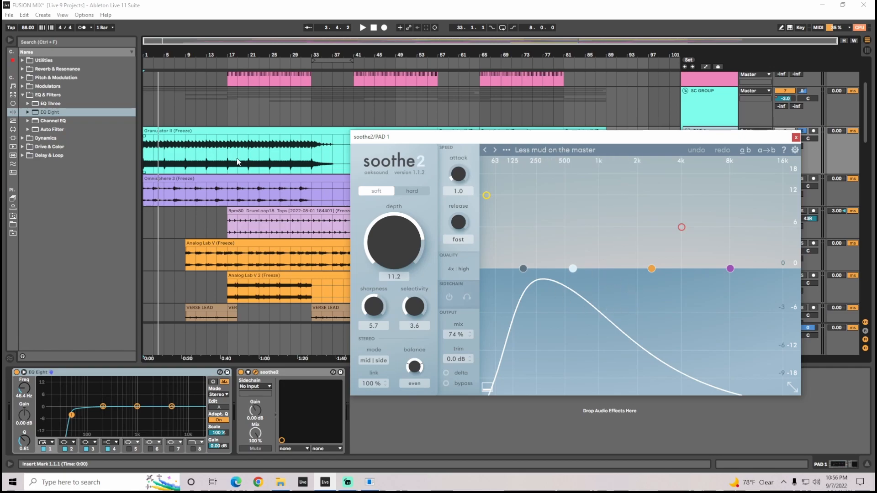
{"action": "left_click", "coordinate": [161, 61]}
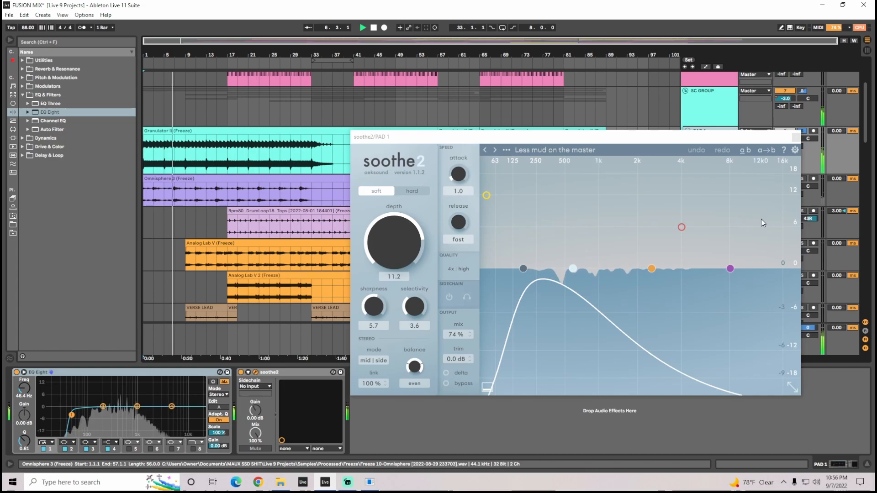
{"action": "left_click", "coordinate": [255, 372]}
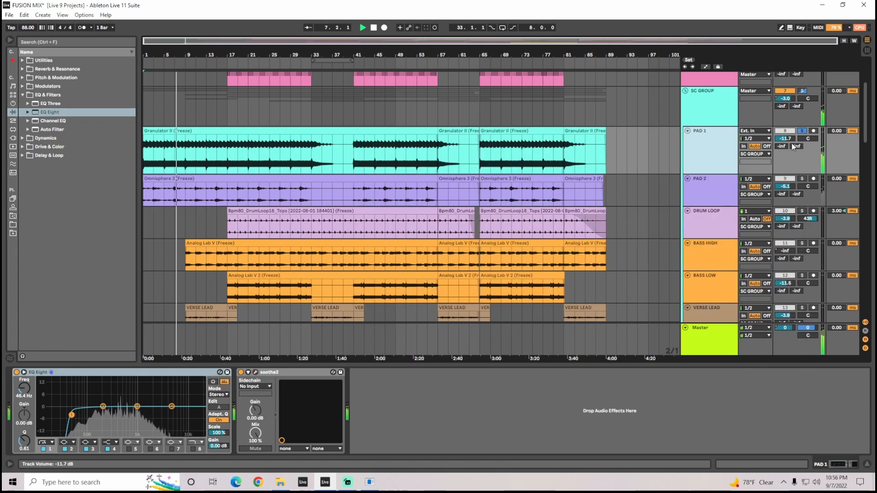
Step: Compare the PAD 1 sound with soothe2 switched off and back on, and stop playback
{"action": "left_click", "coordinate": [241, 373]}
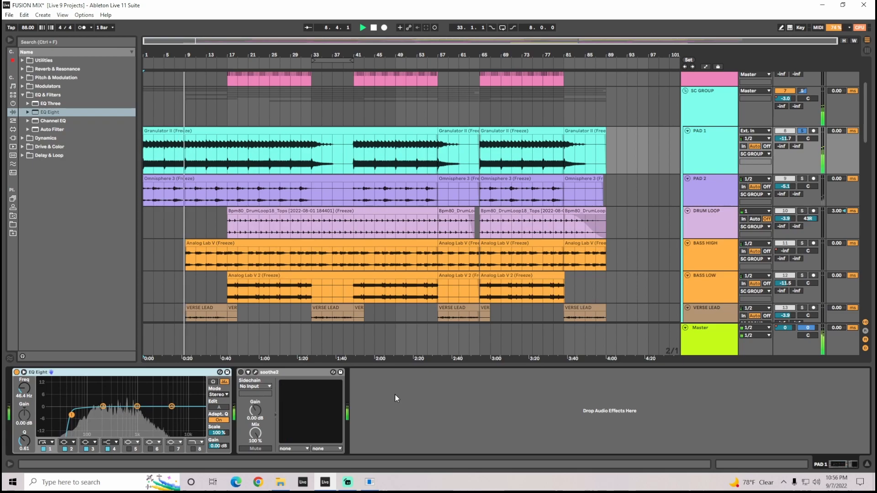
{"action": "left_click", "coordinate": [241, 373]}
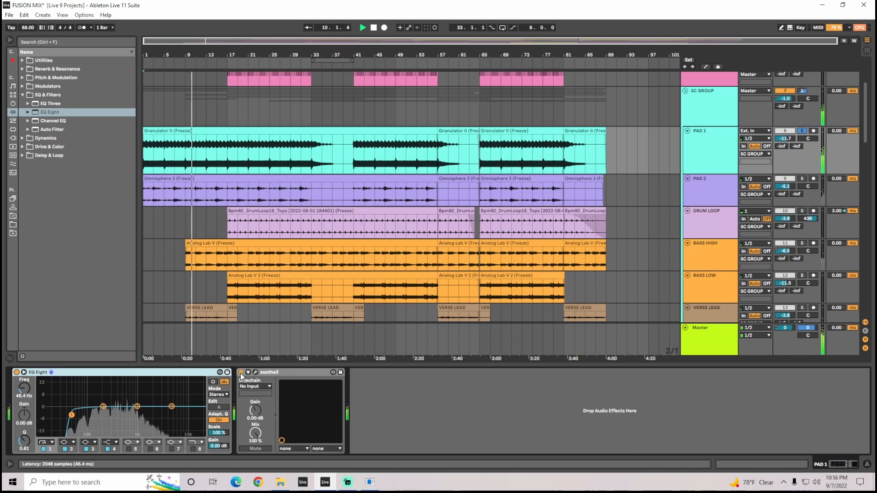
{"action": "key", "text": "space"}
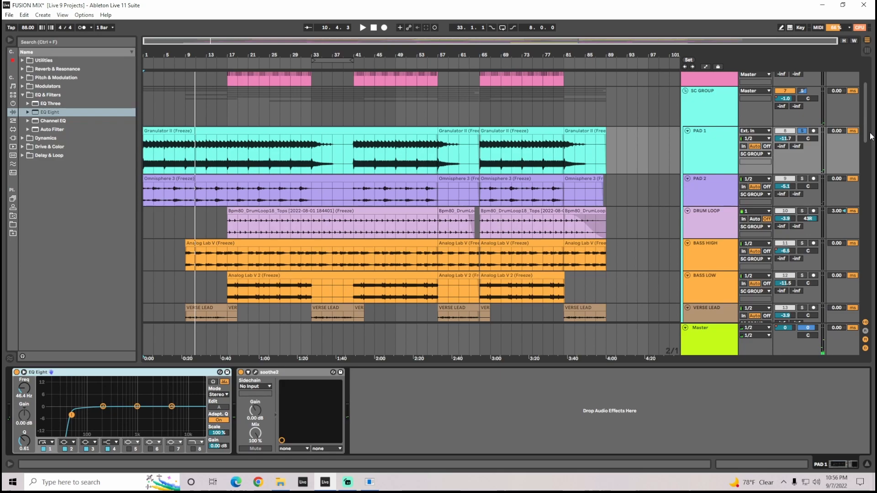
Step: Select the BASS HIGH track and audition it in solo from bar 17
{"action": "left_click_drag", "start_coordinate": [868, 137], "coordinate": [865, 164]}
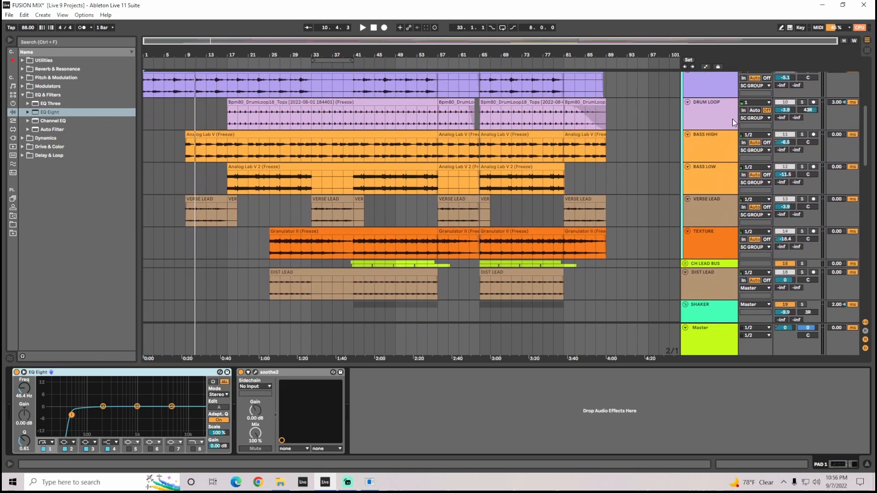
{"action": "left_click", "coordinate": [718, 156]}
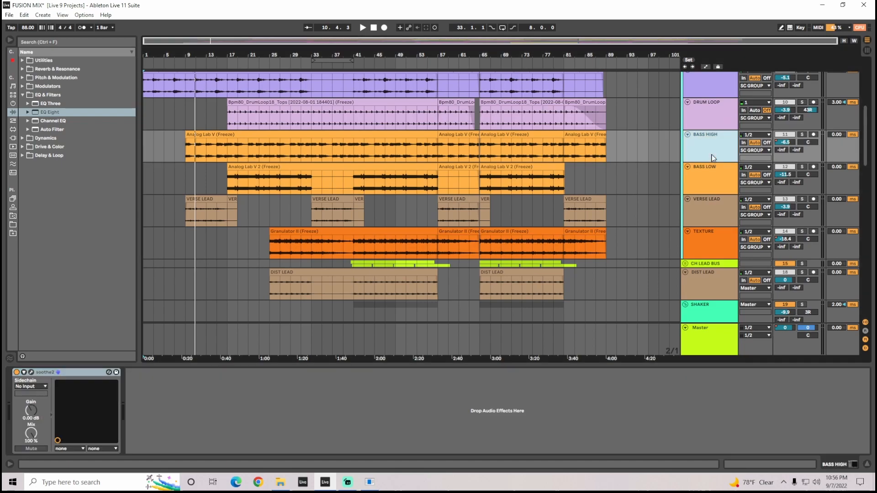
{"action": "left_click", "coordinate": [802, 135]}
{"action": "left_click", "coordinate": [226, 61]}
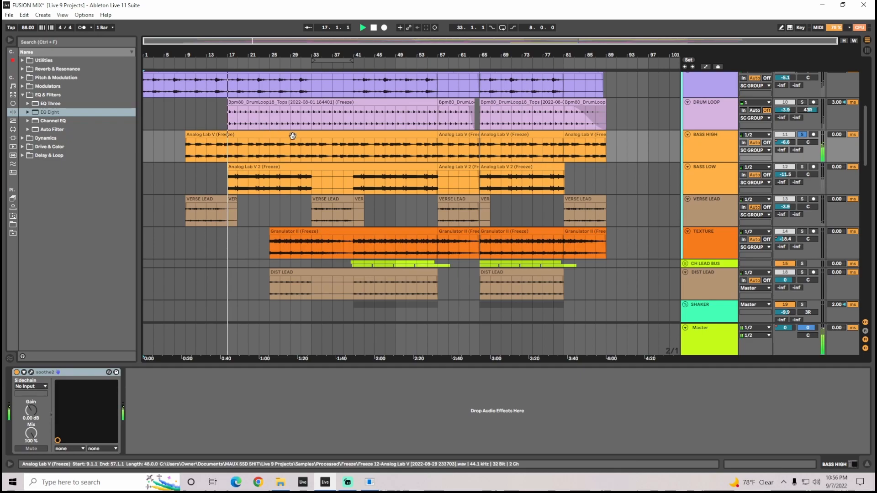
Step: Watch the soothe2 processing on BASS HIGH during playback, close the plugin window and stop playback
{"action": "left_click", "coordinate": [31, 373]}
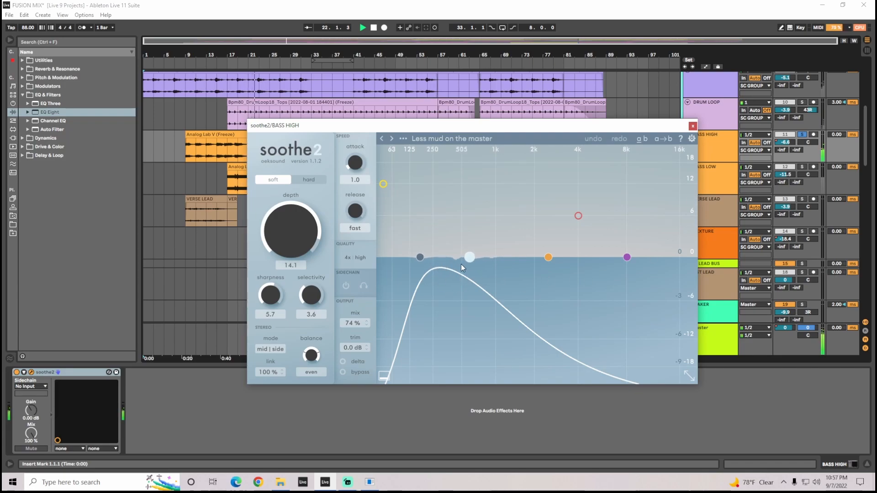
{"action": "left_click", "coordinate": [693, 125]}
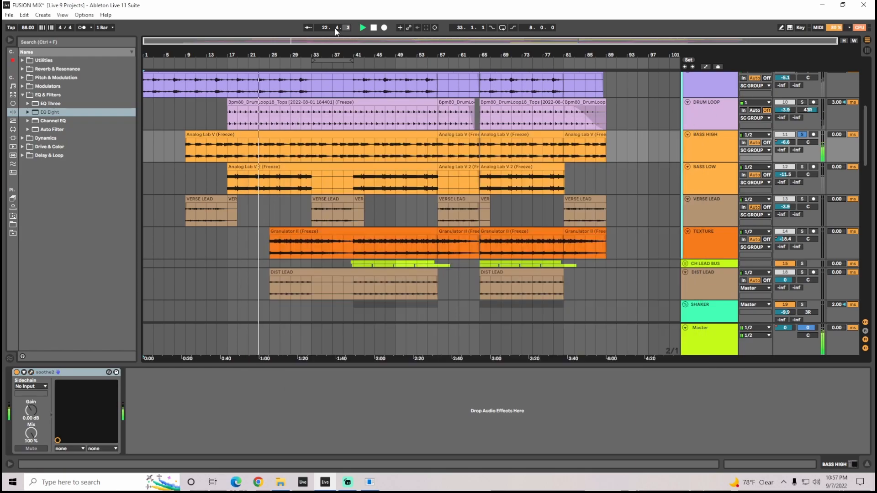
{"action": "left_click", "coordinate": [374, 28]}
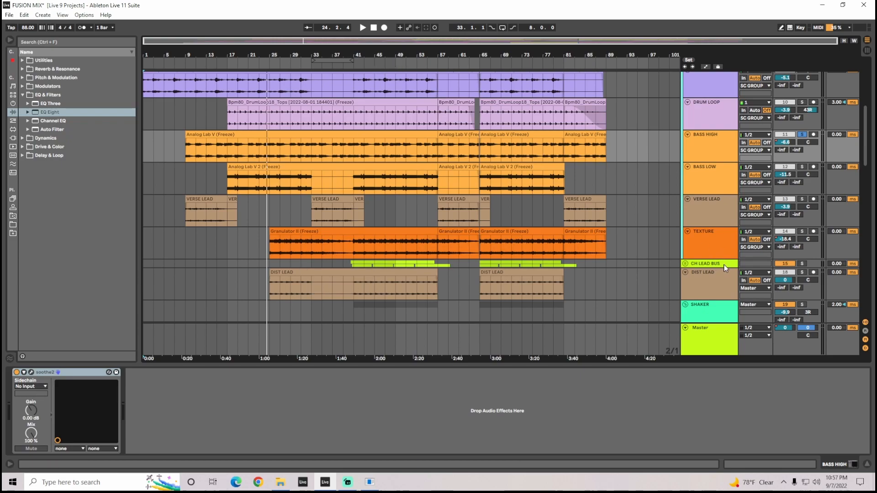
Step: Show the device chains of the BASS LOW and DIST LEAD tracks
{"action": "mouse_move", "coordinate": [868, 157]}
{"action": "left_mouse_down"}
{"action": "mouse_move", "coordinate": [869, 179]}
{"action": "mouse_move", "coordinate": [868, 169]}
{"action": "left_mouse_up"}
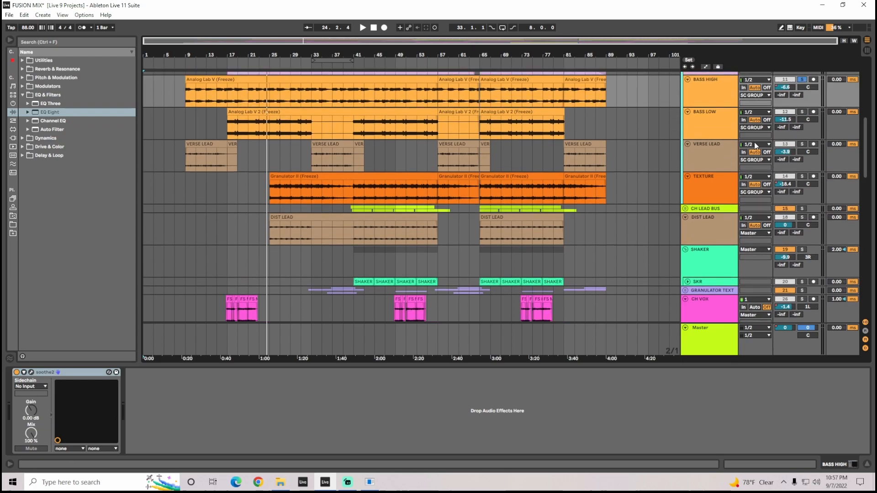
{"action": "left_click", "coordinate": [704, 129]}
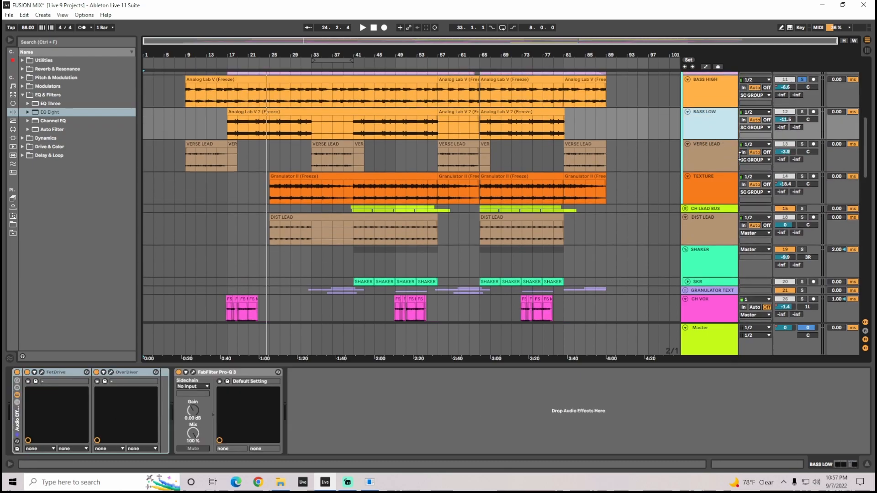
{"action": "scroll", "coordinate": [709, 188], "scroll_direction": "down", "scroll_amount": 3}
{"action": "scroll", "coordinate": [709, 188], "scroll_direction": "down", "scroll_amount": 2}
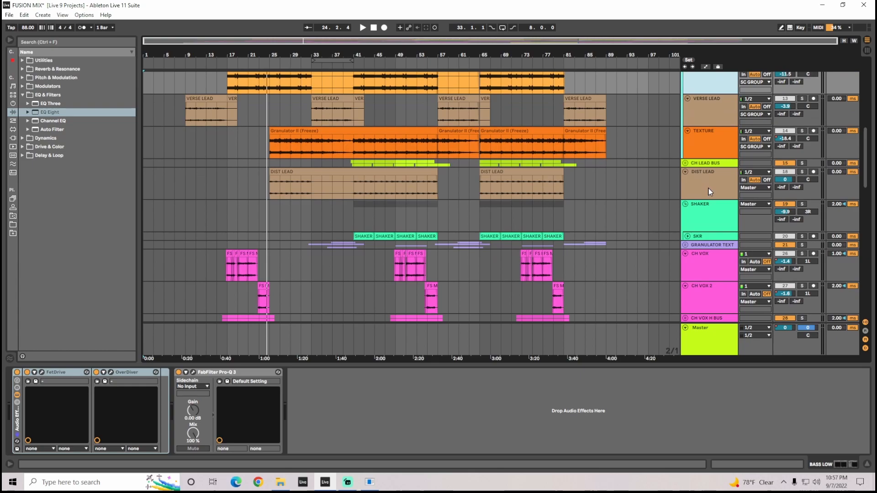
{"action": "left_click", "coordinate": [711, 160]}
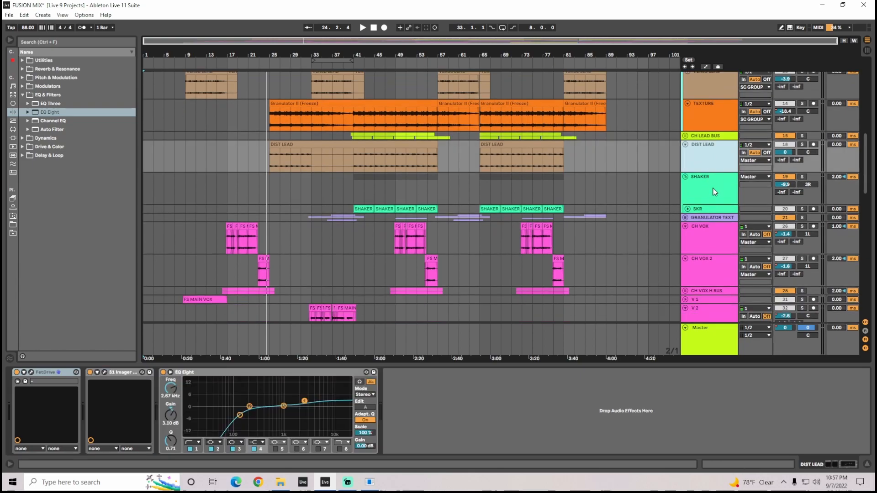
Step: Return to the SC GROUP tracks and show the DRUM LOOP track's device chain
{"action": "scroll", "coordinate": [715, 192], "scroll_direction": "up", "scroll_amount": 7}
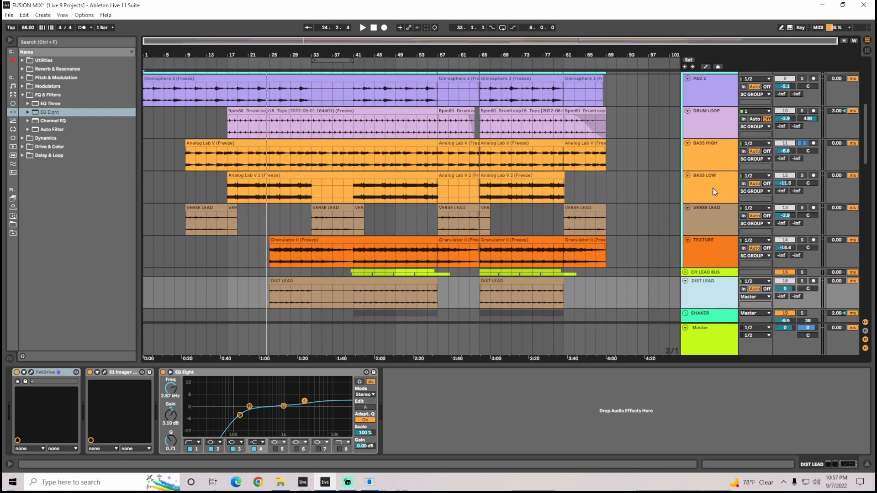
{"action": "scroll", "coordinate": [715, 192], "scroll_direction": "up", "scroll_amount": 3}
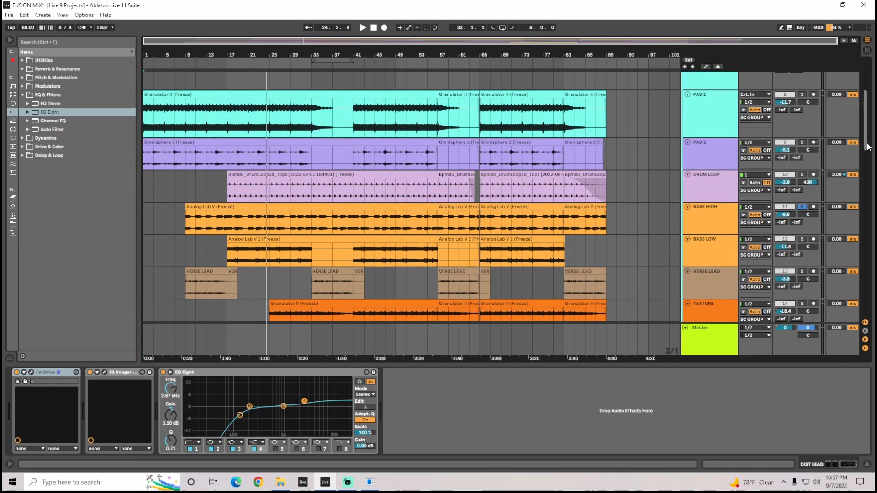
{"action": "scroll", "coordinate": [725, 229], "scroll_direction": "up", "scroll_amount": 2}
{"action": "left_click", "coordinate": [723, 233]}
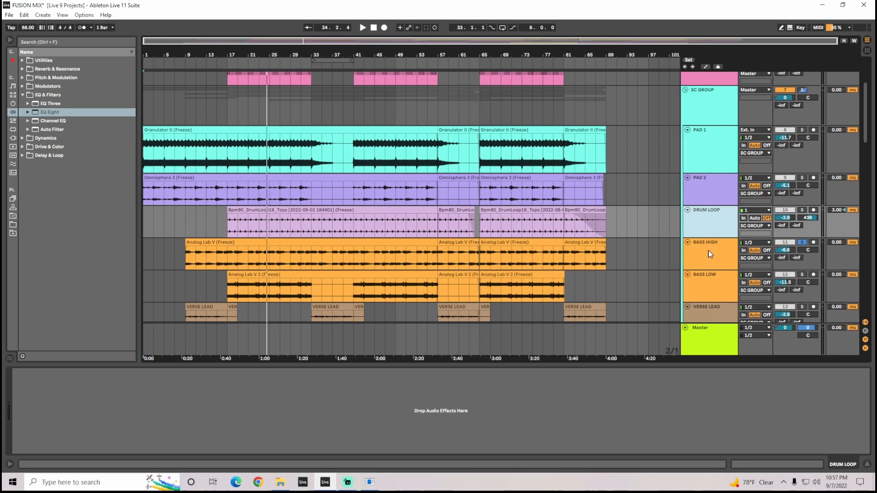
Step: Show the device chains of the BASS HIGH and PAD 2 tracks
{"action": "left_click", "coordinate": [706, 256]}
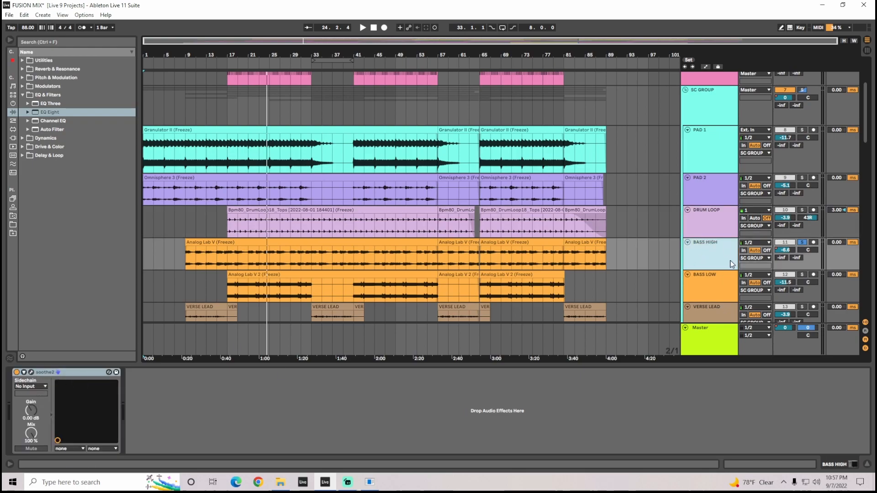
{"action": "scroll", "coordinate": [709, 242], "scroll_direction": "up", "scroll_amount": 1}
{"action": "left_click", "coordinate": [712, 201]}
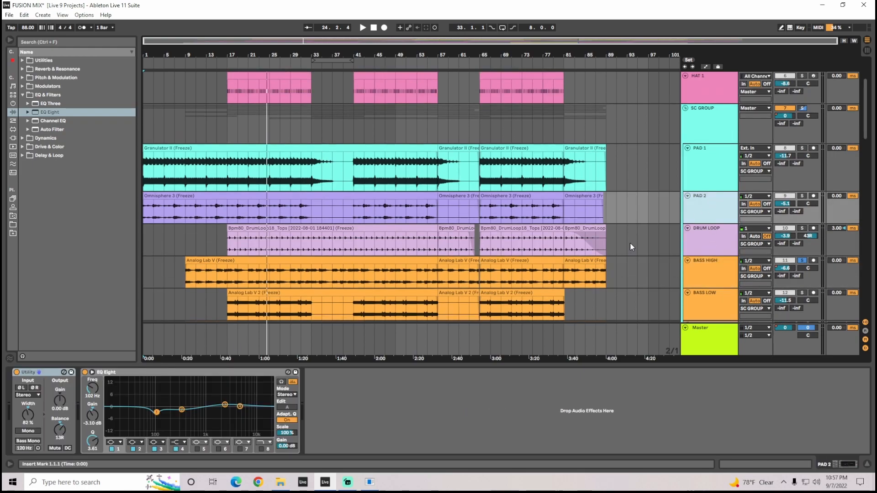
Step: Select the PAD 1 track and audition it in solo from the start of the song
{"action": "left_click", "coordinate": [704, 181]}
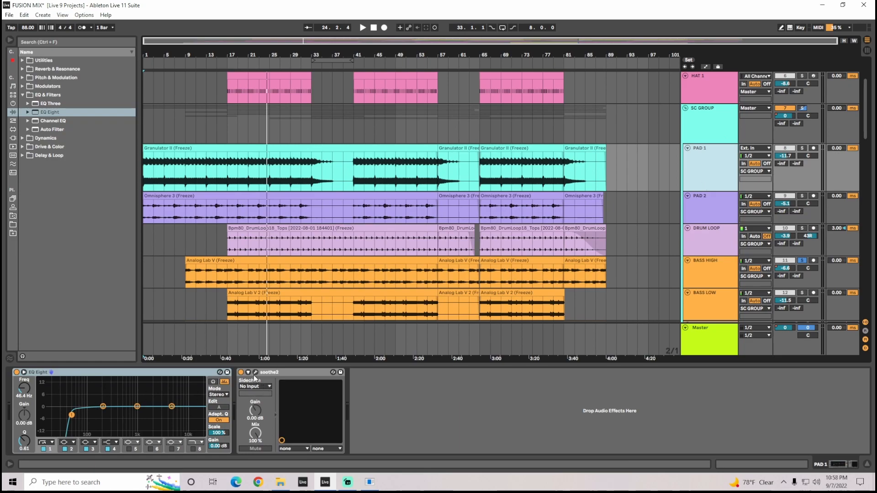
{"action": "left_click", "coordinate": [374, 27]}
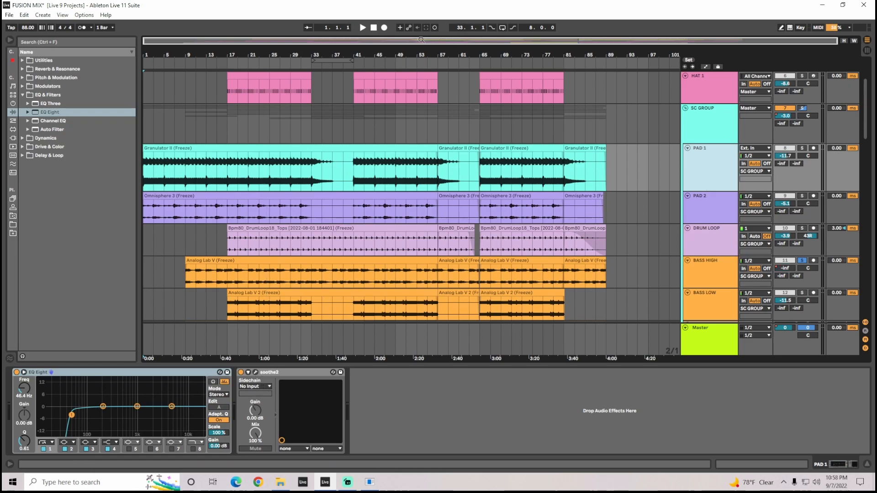
{"action": "left_click", "coordinate": [802, 148]}
{"action": "left_click", "coordinate": [363, 28]}
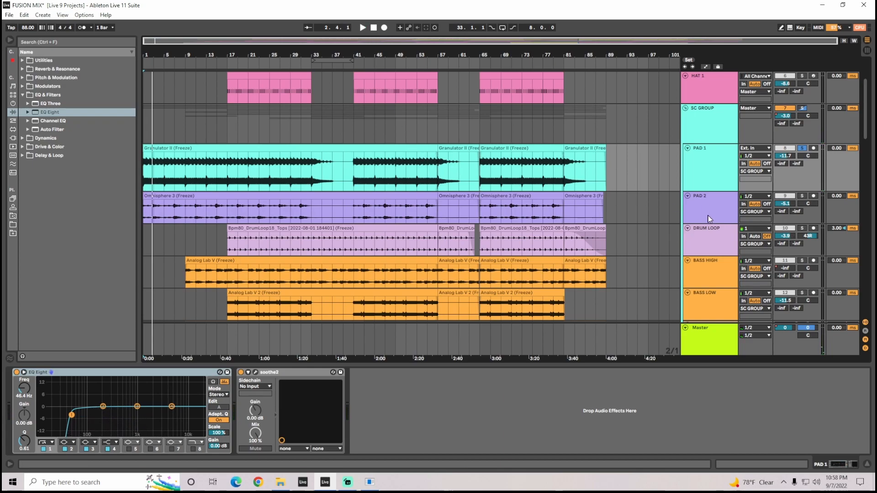
Step: Select the PAD 2 track, audition it in solo from the start, and release its solo
{"action": "scroll", "coordinate": [712, 207], "scroll_direction": "down", "scroll_amount": 2}
{"action": "left_click", "coordinate": [716, 158]}
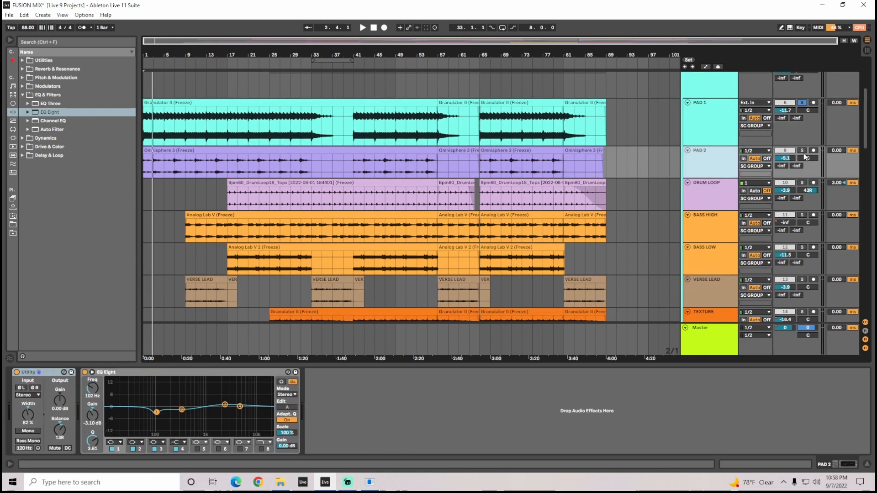
{"action": "left_click", "coordinate": [373, 27]}
{"action": "left_click", "coordinate": [362, 27]}
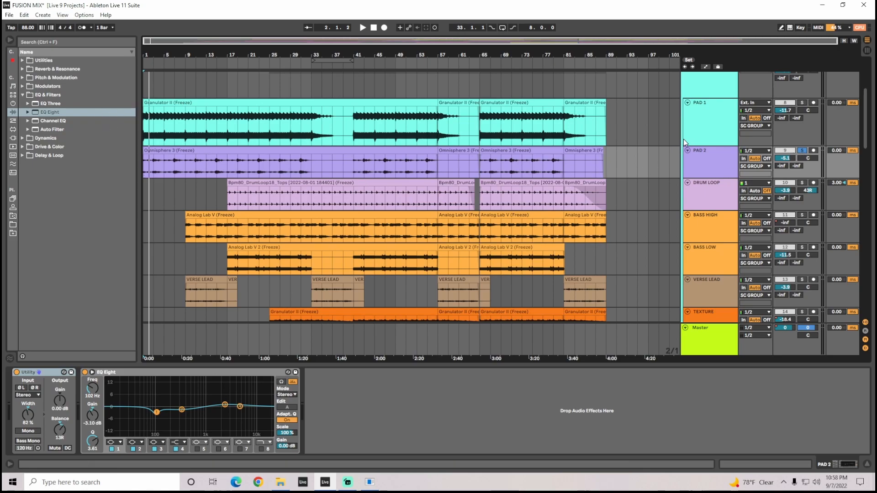
{"action": "left_click", "coordinate": [802, 150]}
Step: Select the DRUM LOOP track, audition it in solo from bar 17, and return to the full mix
{"action": "scroll", "coordinate": [781, 138], "scroll_direction": "down", "scroll_amount": 5}
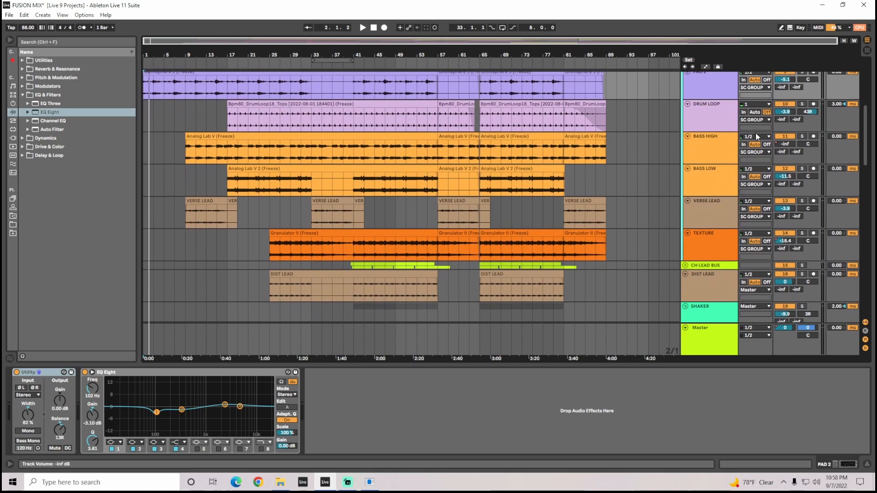
{"action": "left_click", "coordinate": [696, 116]}
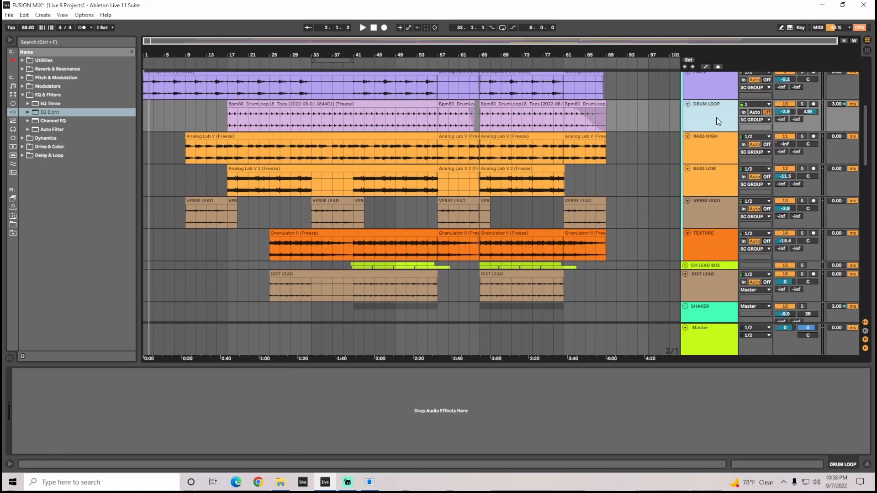
{"action": "left_click", "coordinate": [802, 105]}
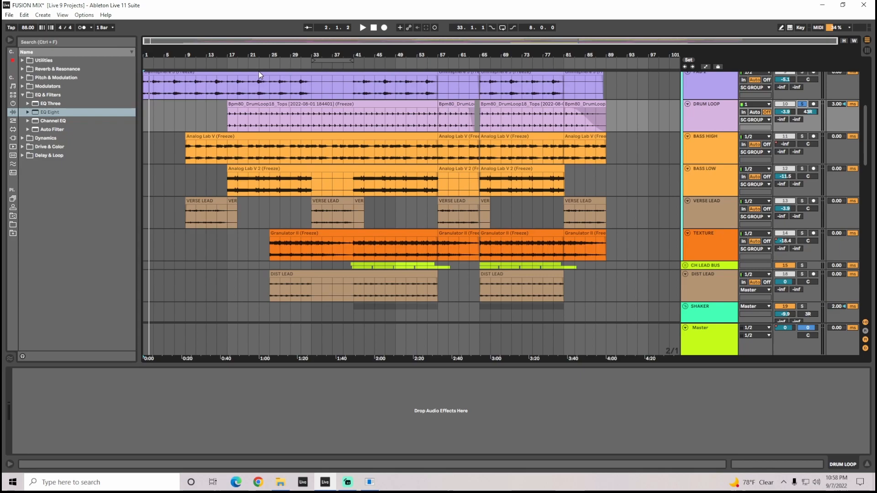
{"action": "scroll", "coordinate": [609, 269], "scroll_direction": "down", "scroll_amount": 4}
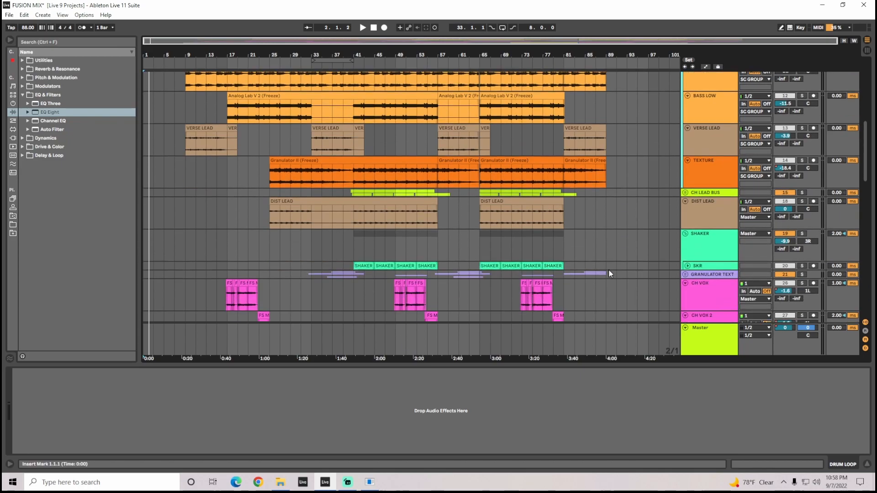
{"action": "scroll", "coordinate": [273, 100], "scroll_direction": "up", "scroll_amount": 5}
{"action": "left_click", "coordinate": [226, 64]}
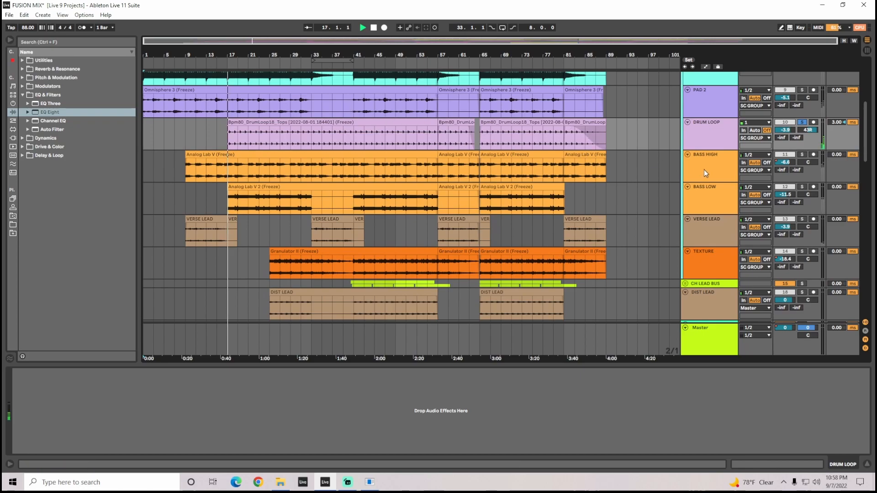
{"action": "left_click", "coordinate": [802, 122]}
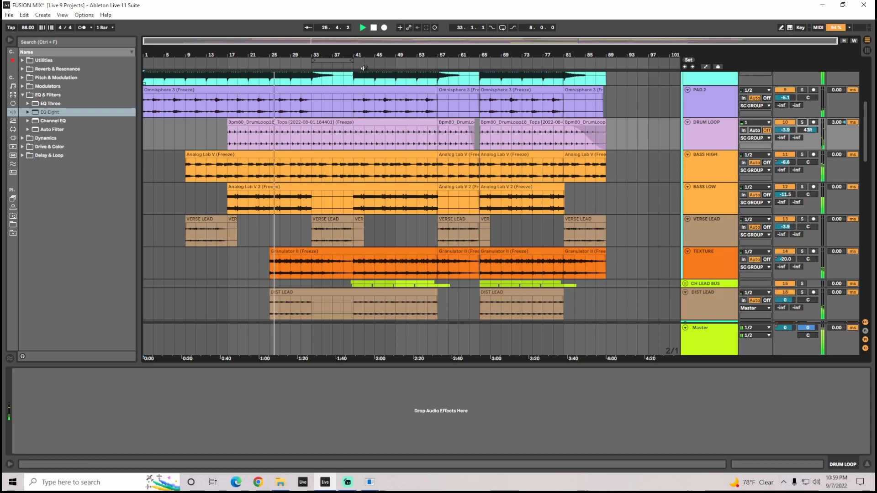
Step: View the vocal tracks further down the arrangement during full mix playback, and stop playback
{"action": "left_click", "coordinate": [322, 66]}
{"action": "left_click_drag", "start_coordinate": [866, 132], "coordinate": [867, 211]}
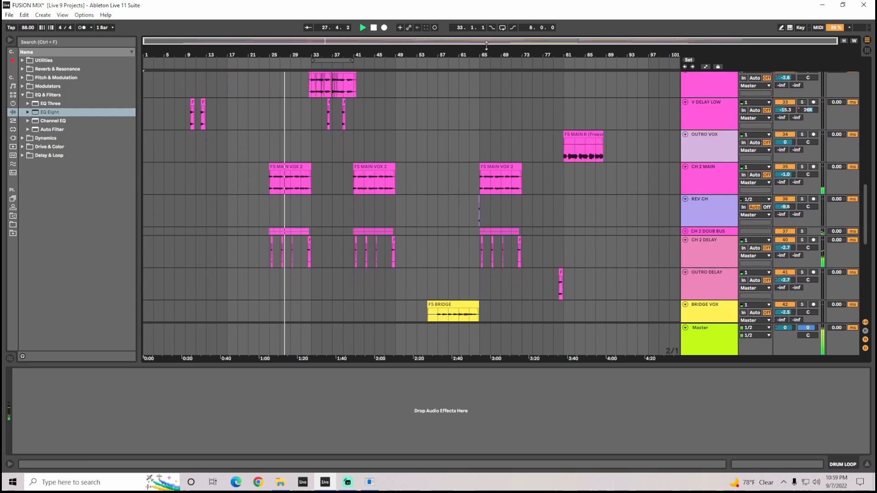
{"action": "left_click", "coordinate": [375, 28]}
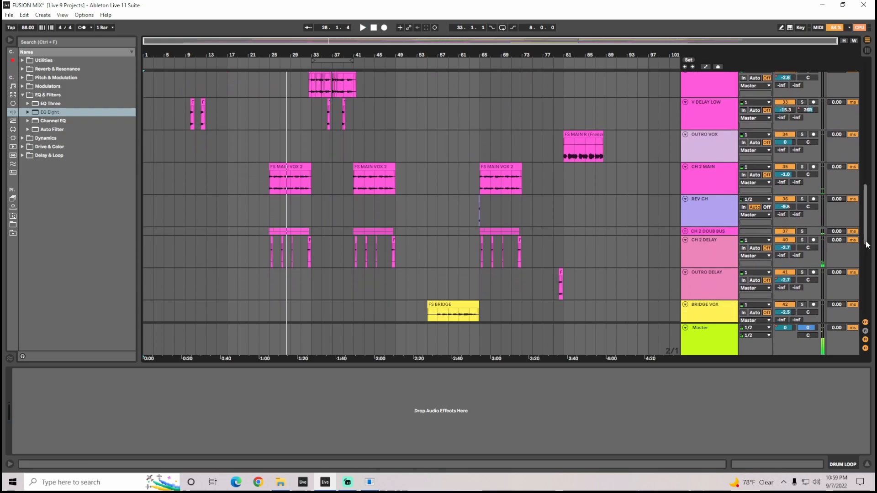
Step: Unfold the SNARE group and show its device chain
{"action": "scroll", "coordinate": [687, 154], "scroll_direction": "up", "scroll_amount": 15}
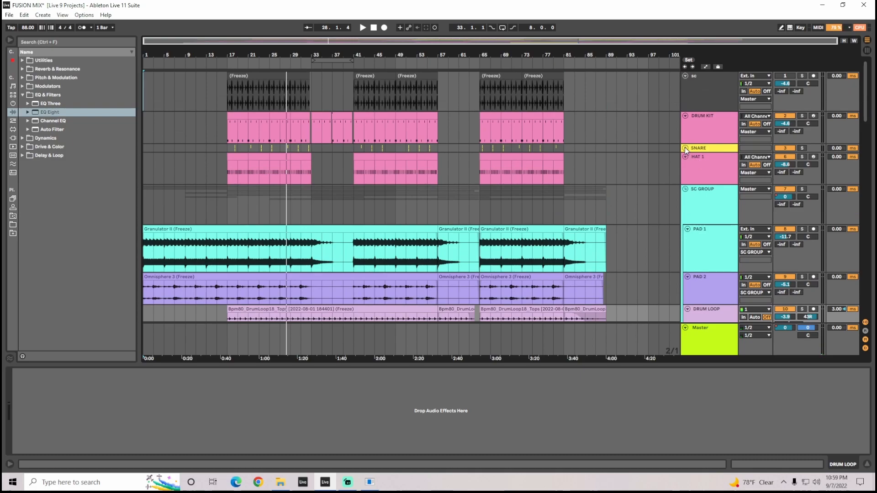
{"action": "left_click", "coordinate": [685, 148]}
{"action": "left_click", "coordinate": [710, 169]}
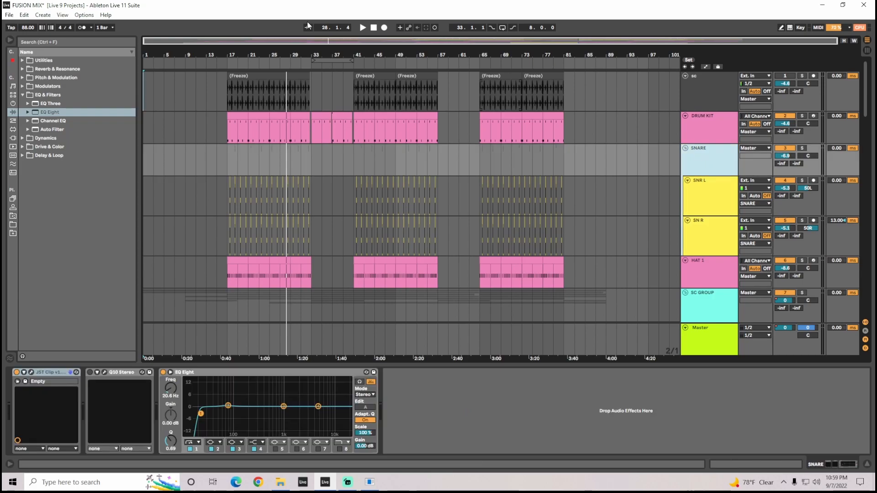
{"action": "left_click_drag", "start_coordinate": [302, 41], "coordinate": [302, 41]}
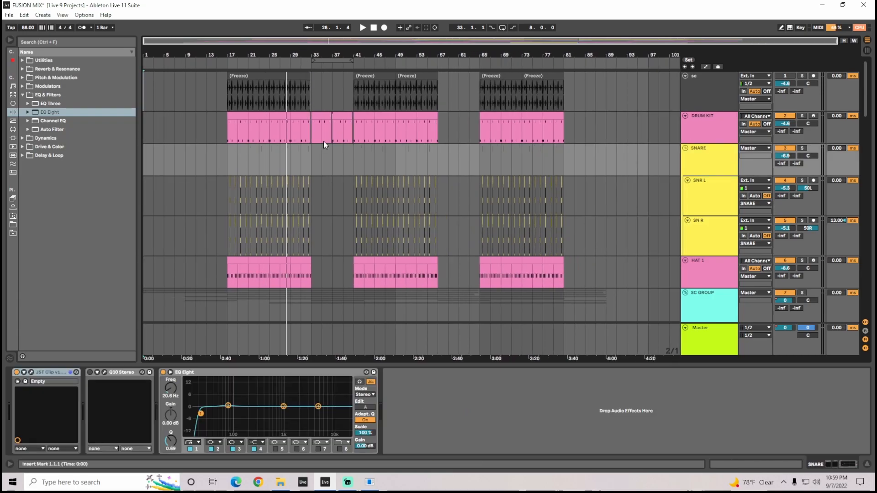
{"action": "left_click", "coordinate": [713, 167]}
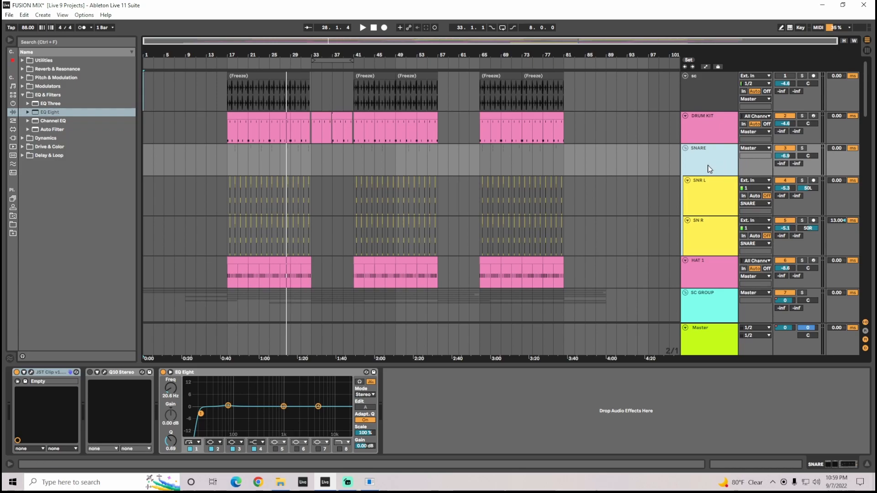
Step: Compare the EQ Eight settings and track delays of the SNR L and SN R tracks
{"action": "left_click", "coordinate": [718, 202]}
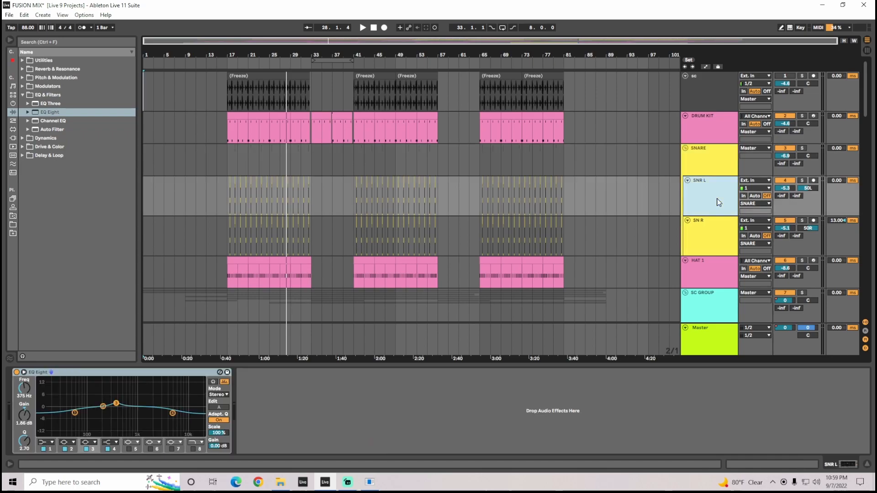
{"action": "left_click", "coordinate": [713, 245]}
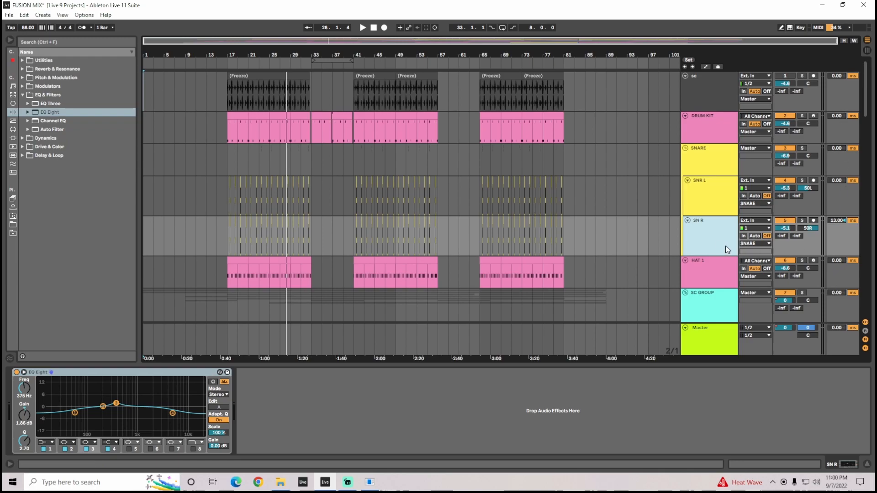
{"action": "left_click", "coordinate": [699, 202]}
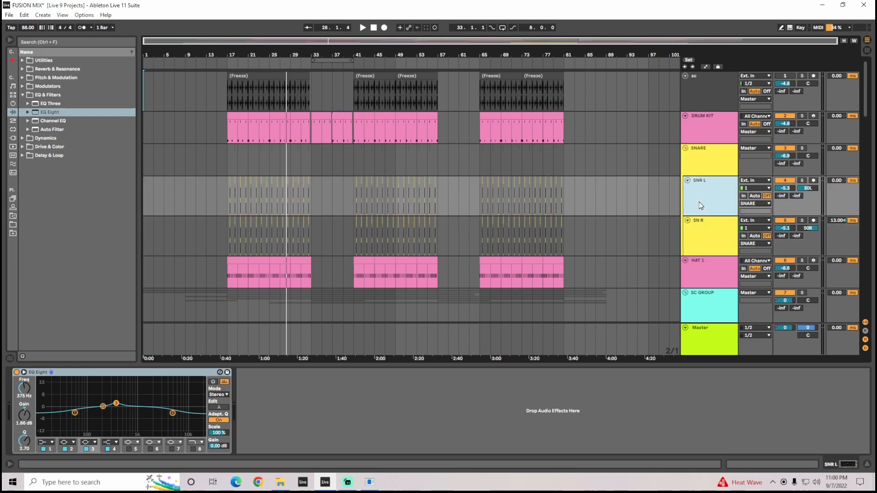
{"action": "left_click", "coordinate": [728, 244]}
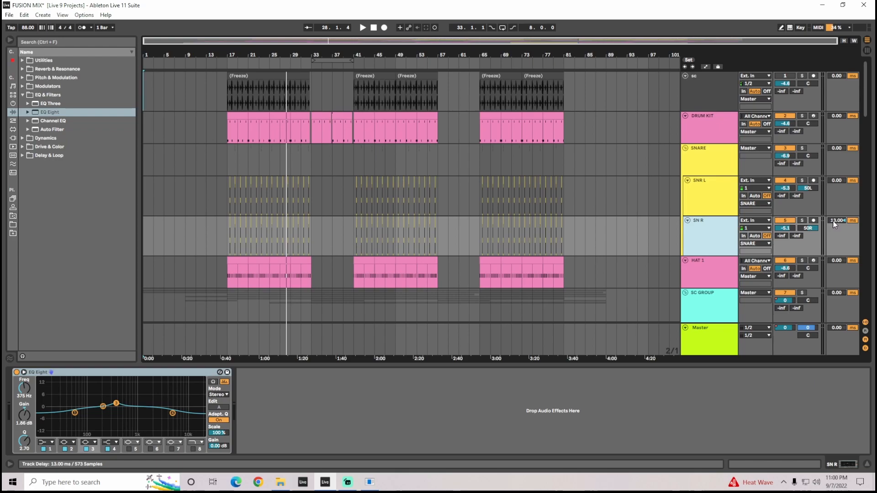
{"action": "left_click", "coordinate": [716, 181]}
Step: Add a Utility device after EQ Eight in the SNARE group's device chain
{"action": "left_click", "coordinate": [716, 171]}
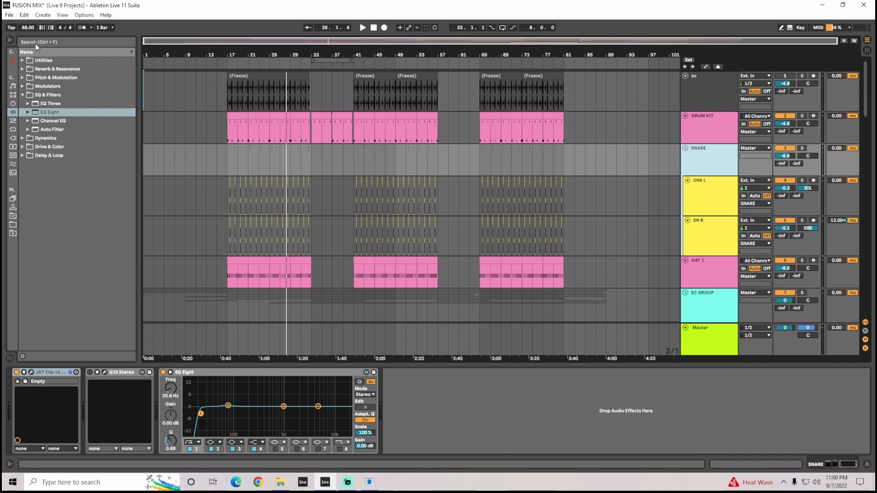
{"action": "left_click", "coordinate": [22, 59]}
{"action": "left_click_drag", "start_coordinate": [48, 71], "coordinate": [427, 413]}
{"action": "left_click_drag", "start_coordinate": [487, 411], "coordinate": [471, 409]}
{"action": "left_click", "coordinate": [702, 167]}
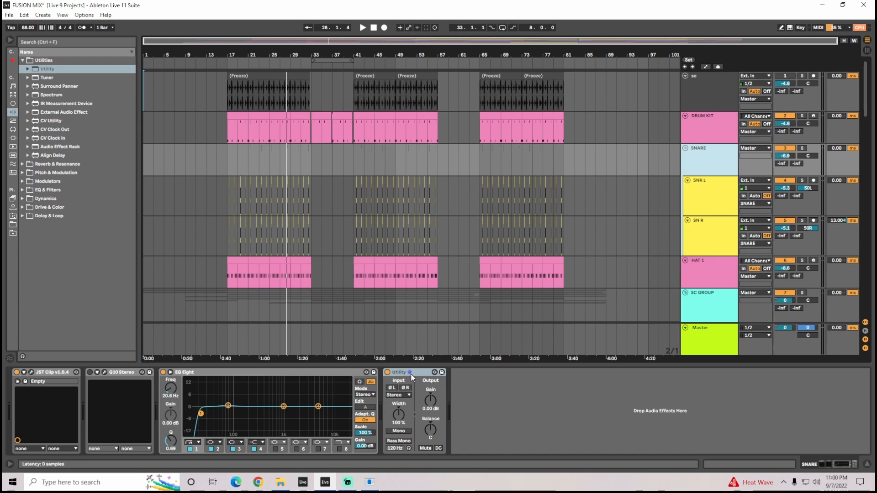
{"action": "left_click", "coordinate": [410, 374]}
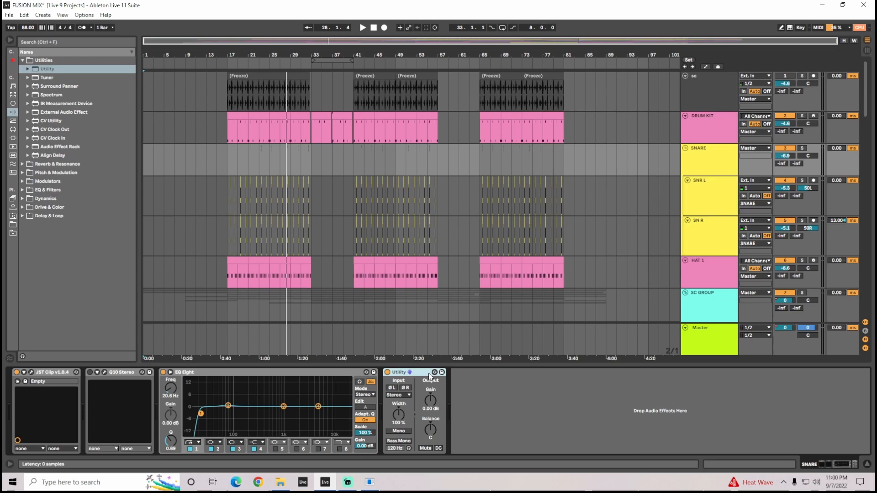
Step: Solo the SNARE group, switch its Utility to Mono, and play from bar 17
{"action": "left_click", "coordinate": [803, 148]}
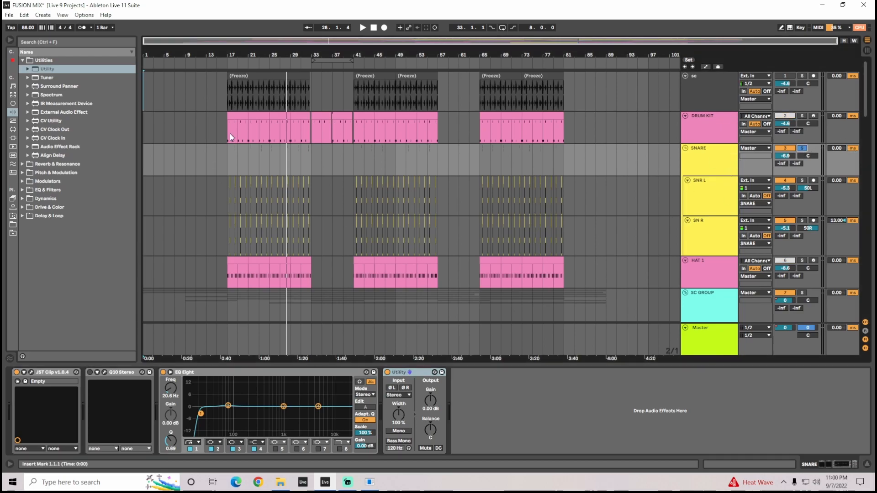
{"action": "left_click", "coordinate": [399, 431]}
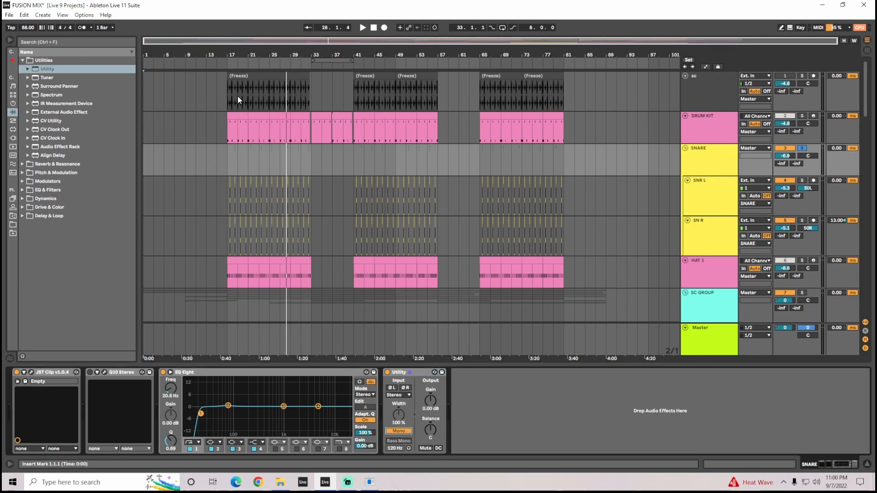
{"action": "left_click", "coordinate": [225, 65]}
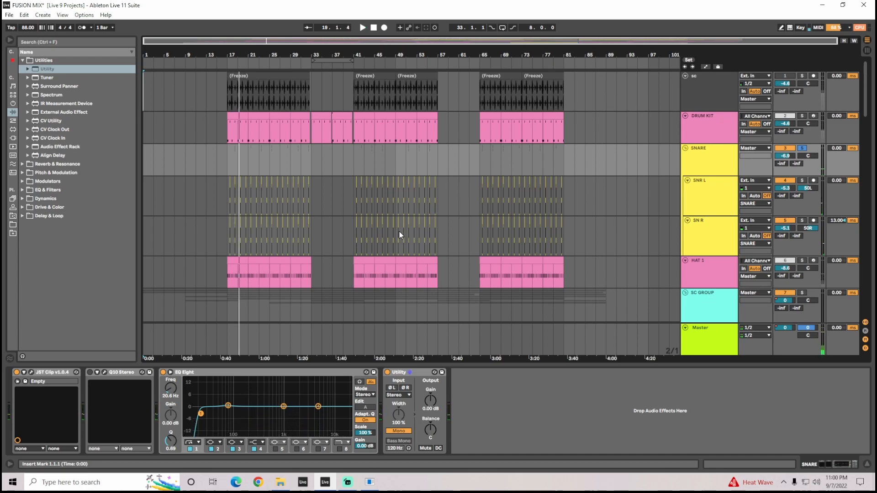
Step: Replace the Utility on the SNARE group with a new Utility set to Mono
{"action": "left_click", "coordinate": [410, 374]}
{"action": "key", "text": "Delete"}
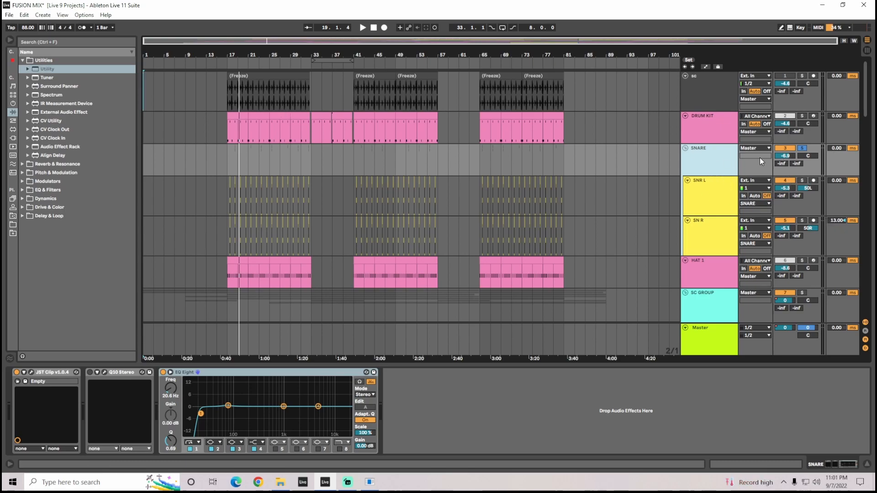
{"action": "left_click_drag", "start_coordinate": [47, 70], "coordinate": [413, 423]}
{"action": "left_click", "coordinate": [402, 430]}
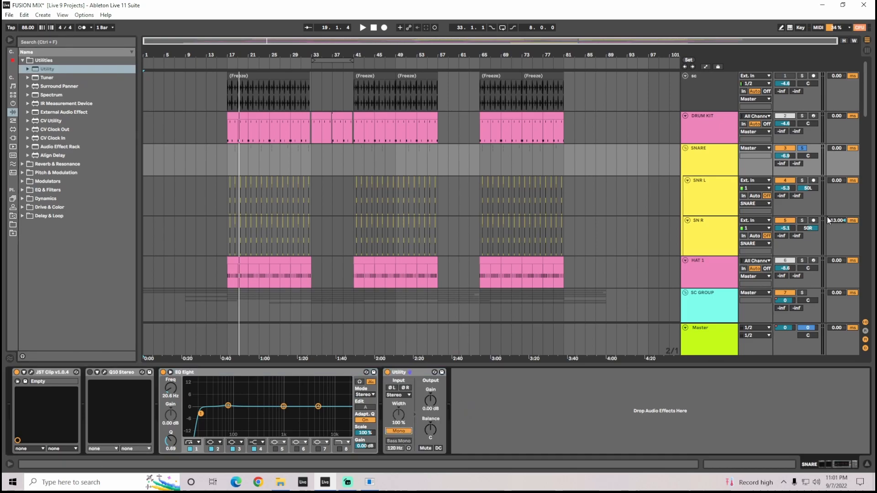
Step: Raise the SN R track delay to 21 ms and audition the soloed snares from bar 17
{"action": "left_click_drag", "start_coordinate": [834, 223], "coordinate": [834, 219]}
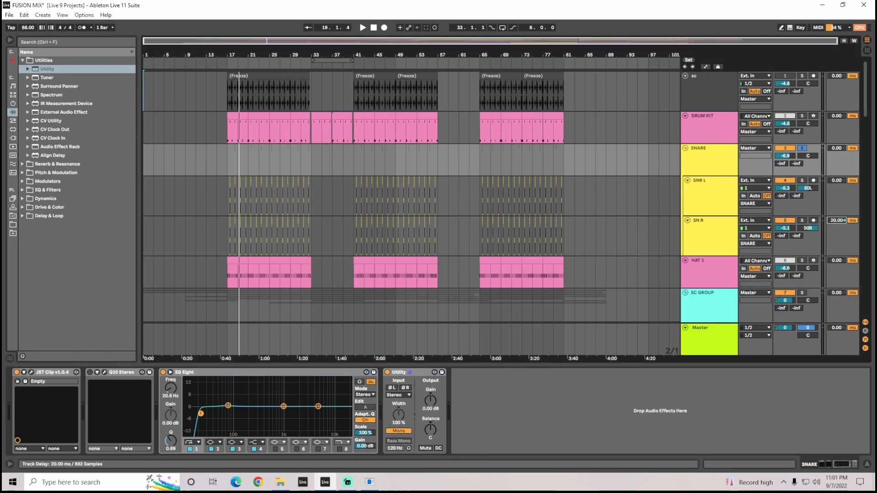
{"action": "left_click", "coordinate": [225, 65]}
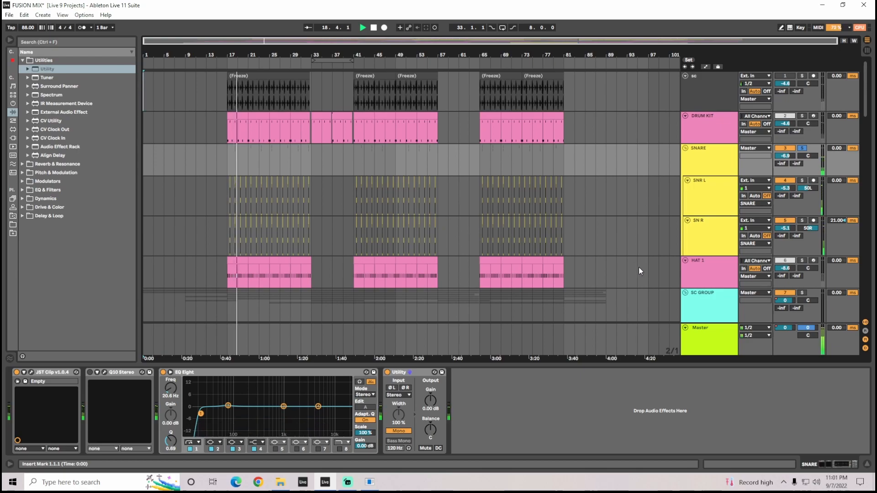
Step: Set the SN R track delay to 11 ms and turn off the Utility on the SNARE group
{"action": "left_click", "coordinate": [835, 222]}
{"action": "left_click_drag", "start_coordinate": [835, 222], "coordinate": [835, 232]}
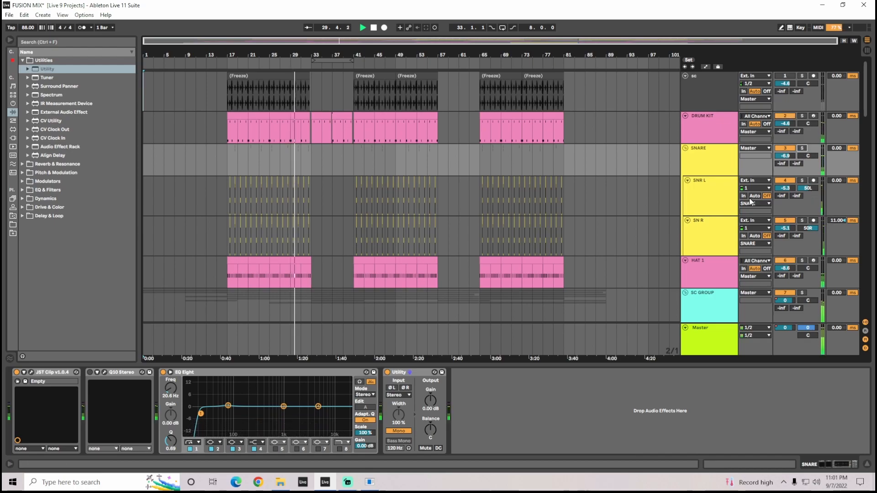
{"action": "left_click", "coordinate": [388, 373]}
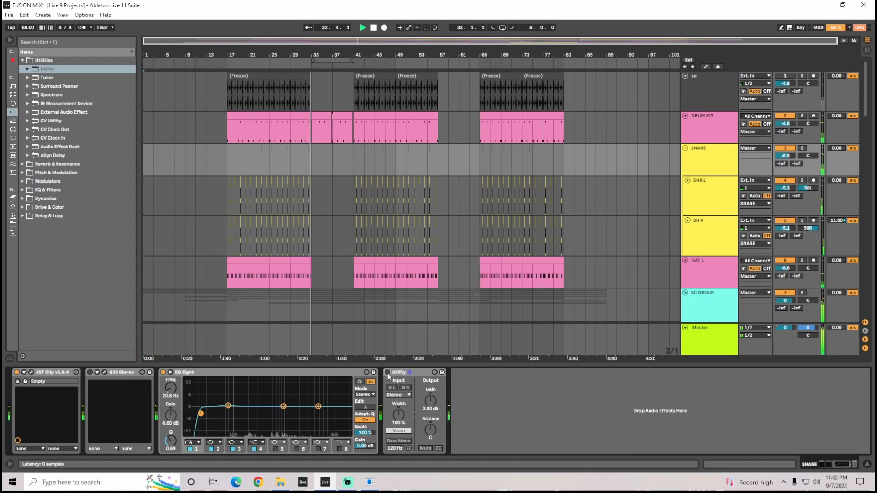
Step: Solo the SNARE group, play it from bar 17, and sweep the SN R track delay down to 1 ms and up to 13 ms
{"action": "left_click", "coordinate": [373, 28]}
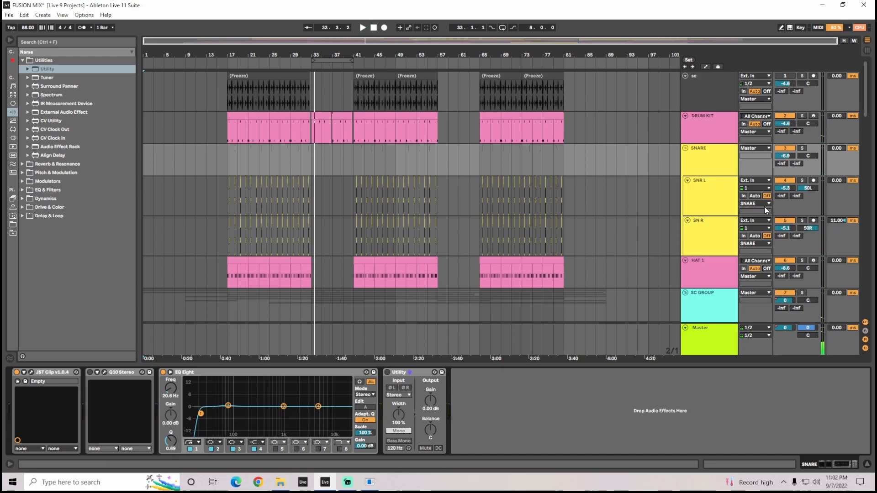
{"action": "left_click_drag", "start_coordinate": [290, 44], "coordinate": [293, 68]}
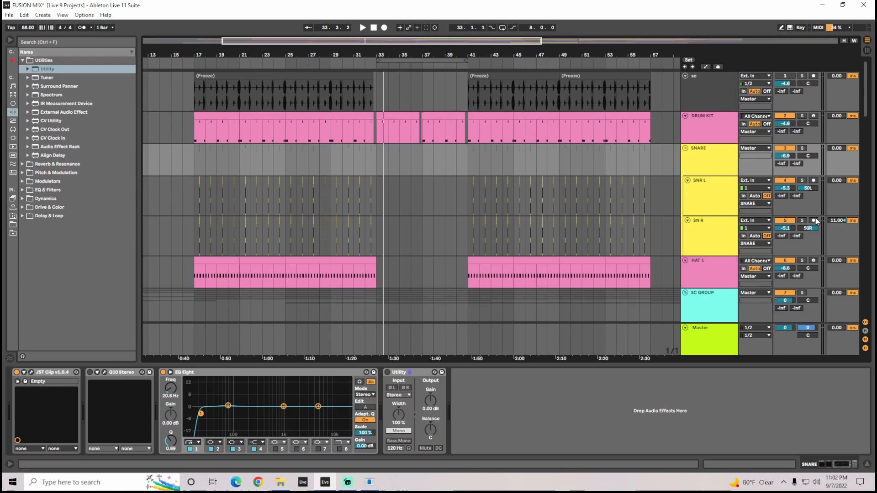
{"action": "left_click", "coordinate": [699, 163]}
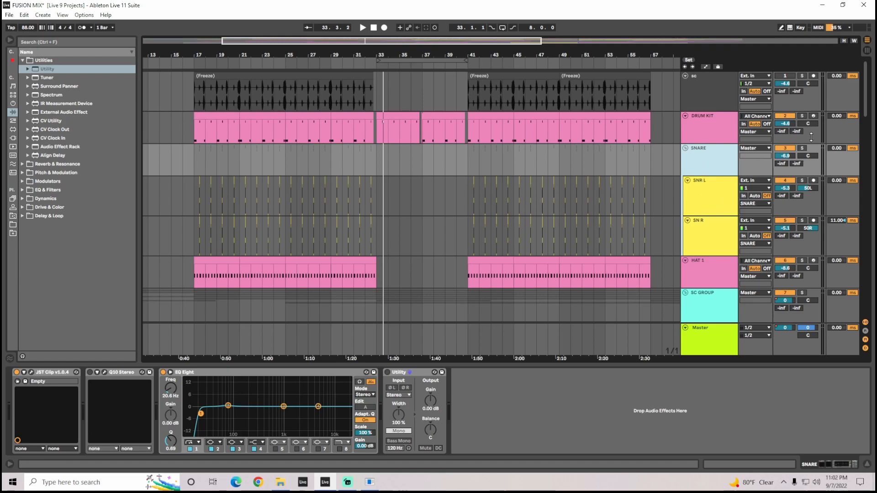
{"action": "left_click", "coordinate": [803, 149]}
{"action": "left_click", "coordinate": [193, 64]}
{"action": "left_click_drag", "start_coordinate": [833, 224], "coordinate": [832, 260]}
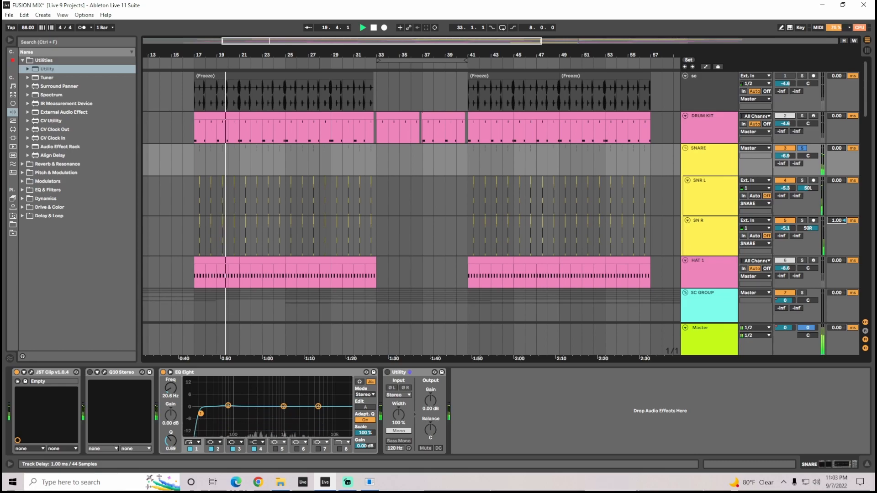
{"action": "left_click_drag", "start_coordinate": [837, 221], "coordinate": [837, 170]}
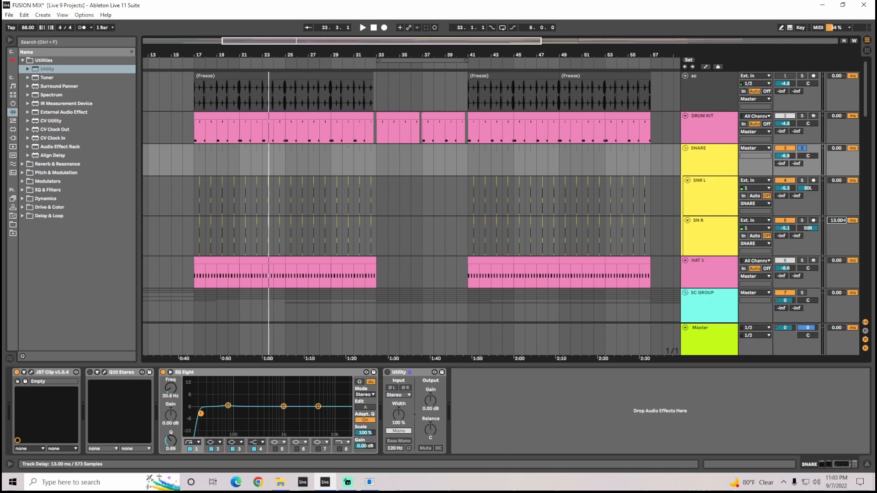
Step: Unsolo the SNARE group, audition the full mix from bar 17, and stop playback
{"action": "left_click", "coordinate": [711, 171]}
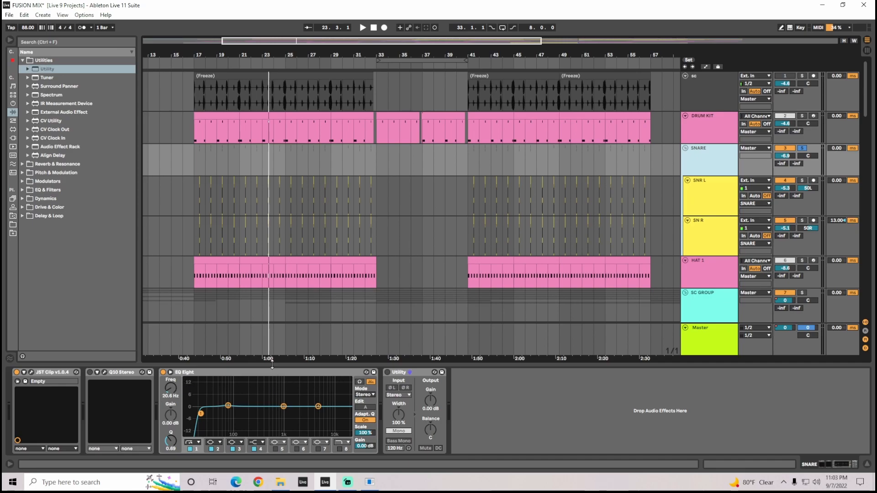
{"action": "left_click", "coordinate": [802, 150]}
{"action": "left_click", "coordinate": [194, 63]}
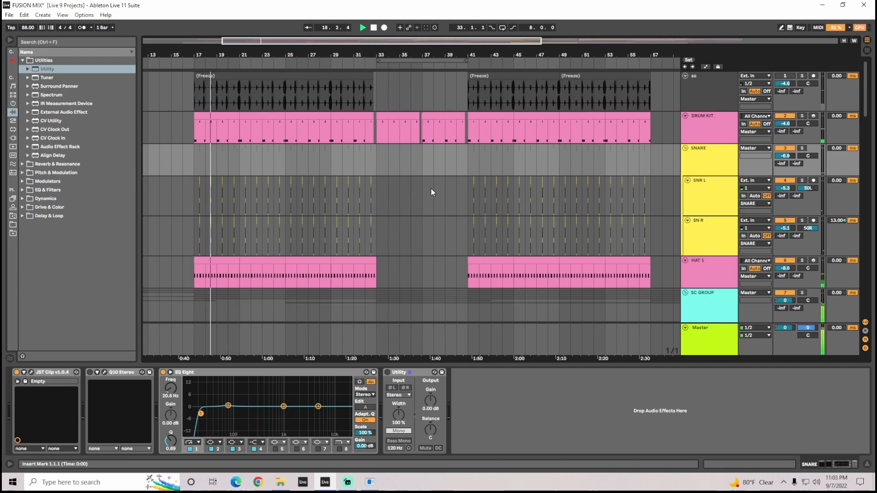
{"action": "left_click", "coordinate": [718, 171]}
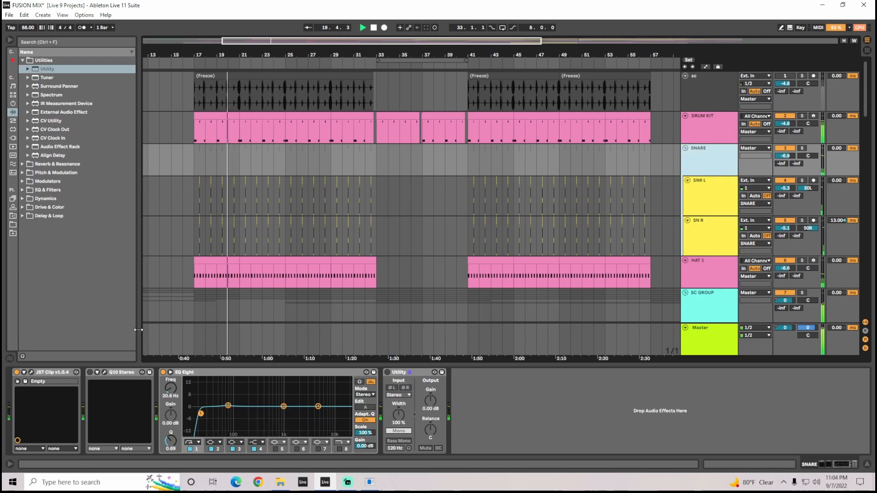
{"action": "key", "text": "space"}
Step: Inspect the JST Clip plug-in's settings on the SNARE group and close its window
{"action": "left_click", "coordinate": [31, 373]}
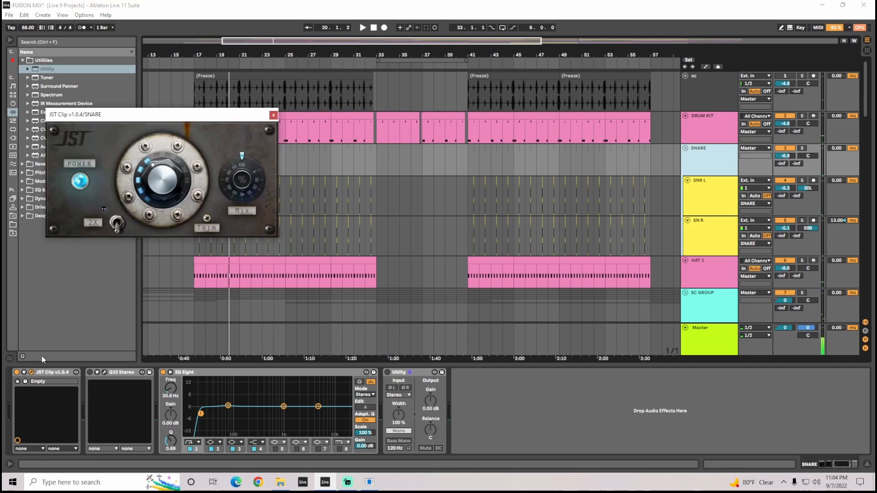
{"action": "left_click_drag", "start_coordinate": [128, 115], "coordinate": [182, 112]}
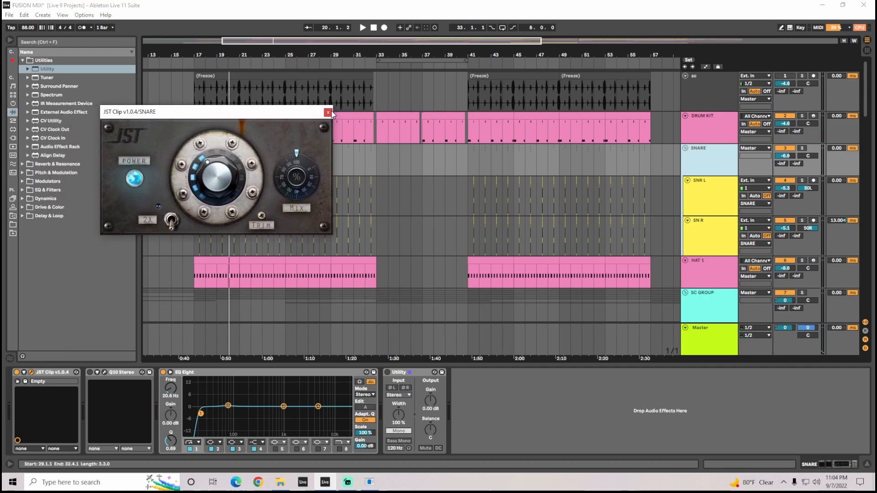
{"action": "left_click", "coordinate": [328, 112]}
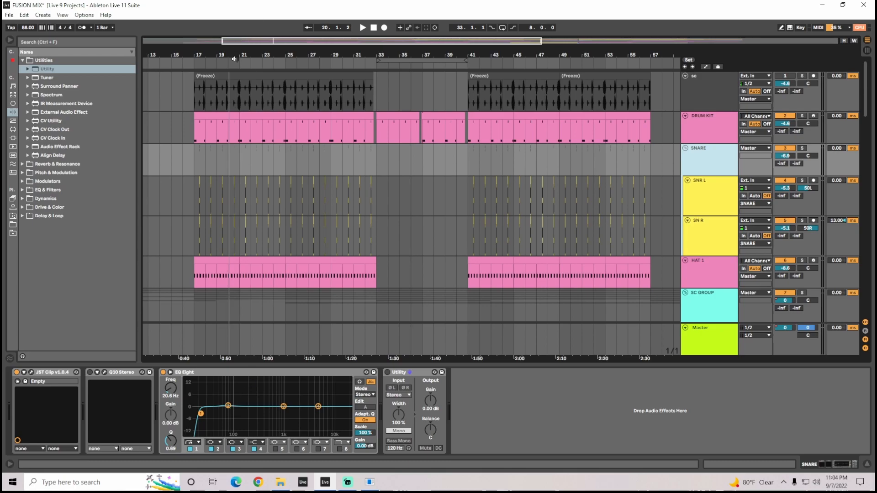
Step: Audition the full mix from bar 20 for a few bars and stop playback
{"action": "left_click_drag", "start_coordinate": [224, 53], "coordinate": [248, 53]}
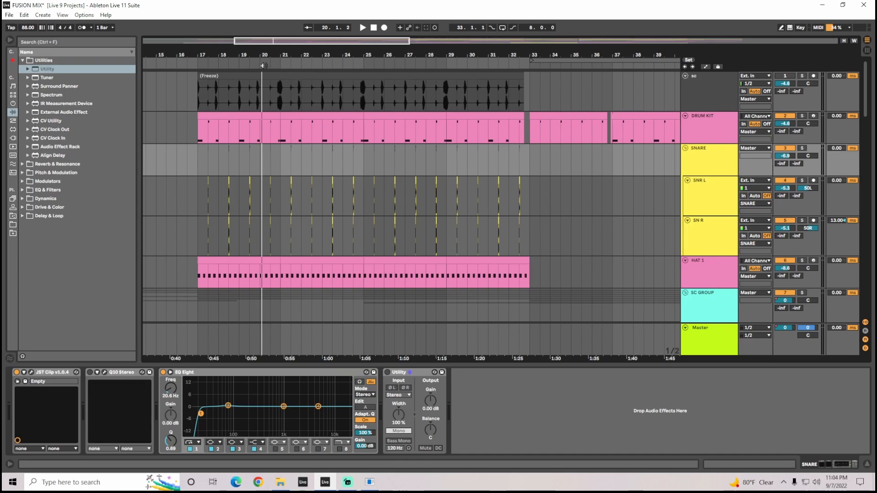
{"action": "left_click", "coordinate": [262, 64]}
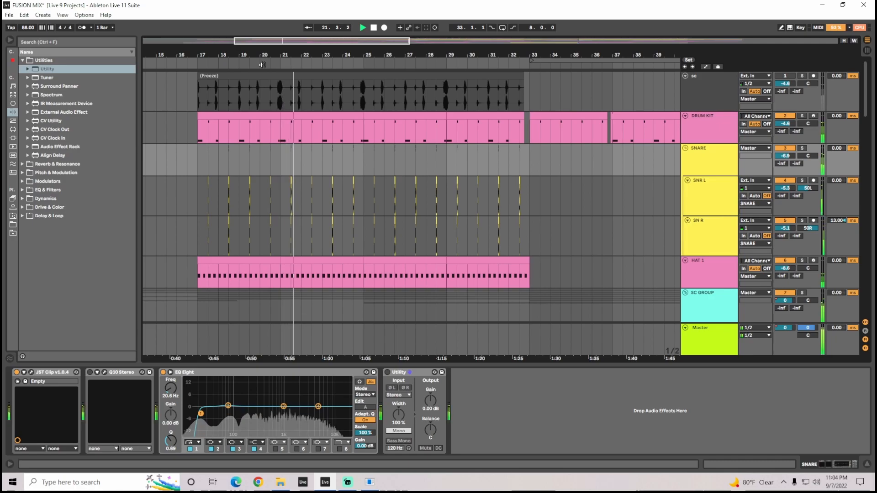
{"action": "left_click", "coordinate": [373, 28]}
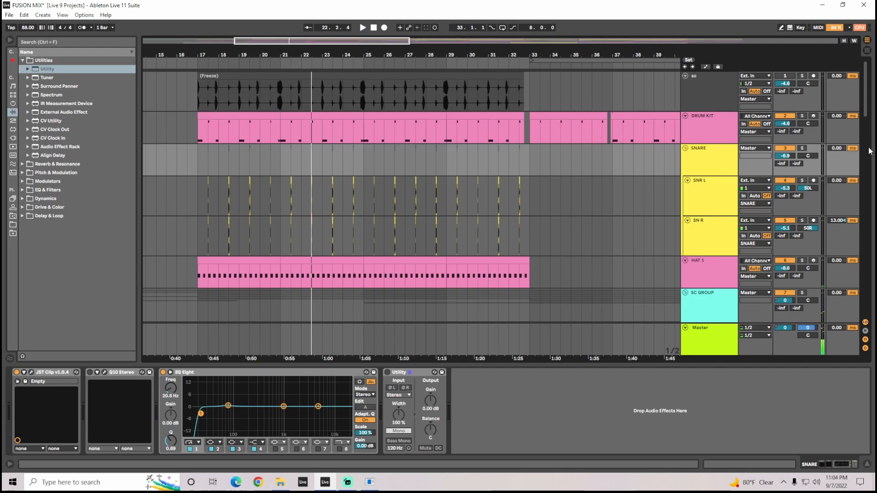
{"action": "mouse_move", "coordinate": [866, 111]}
{"action": "left_mouse_down"}
{"action": "mouse_move", "coordinate": [868, 131]}
{"action": "mouse_move", "coordinate": [869, 116]}
{"action": "left_mouse_up"}
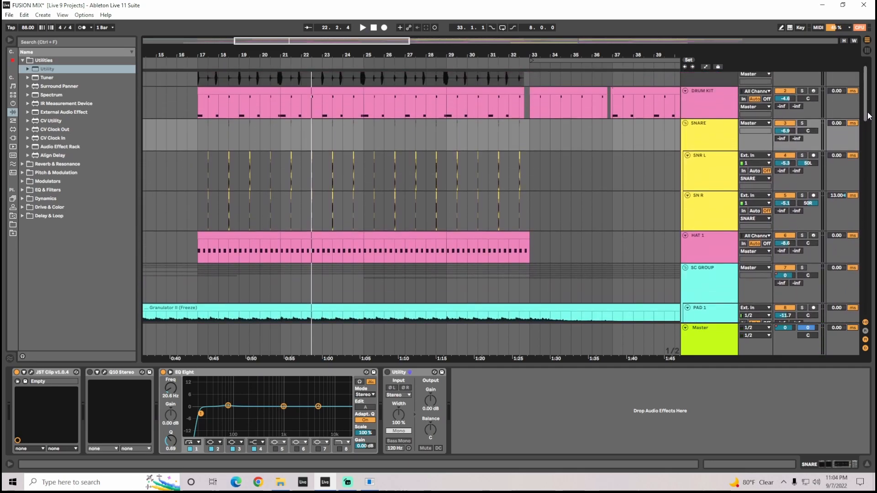
Step: Raise the band 1 low-cut frequency in the SNARE group's EQ Eight to 212 Hz
{"action": "left_click", "coordinate": [229, 406]}
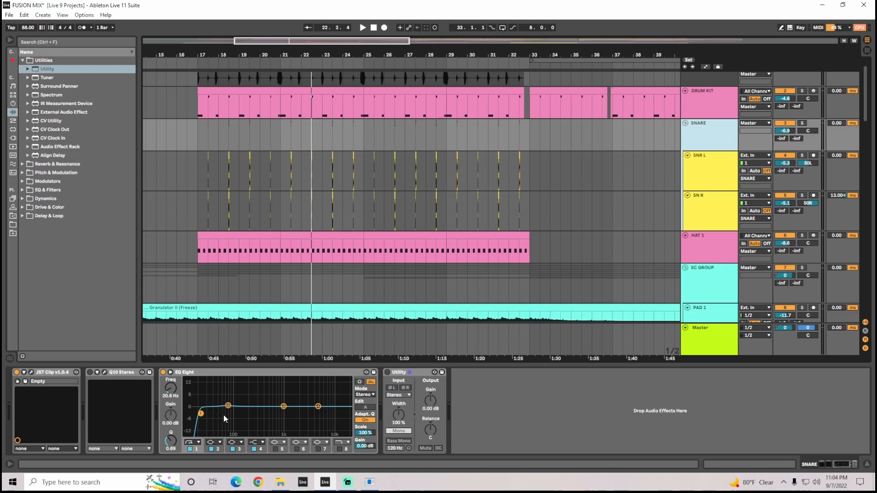
{"action": "left_click", "coordinate": [173, 402]}
{"action": "left_click_drag", "start_coordinate": [174, 402], "coordinate": [174, 374]}
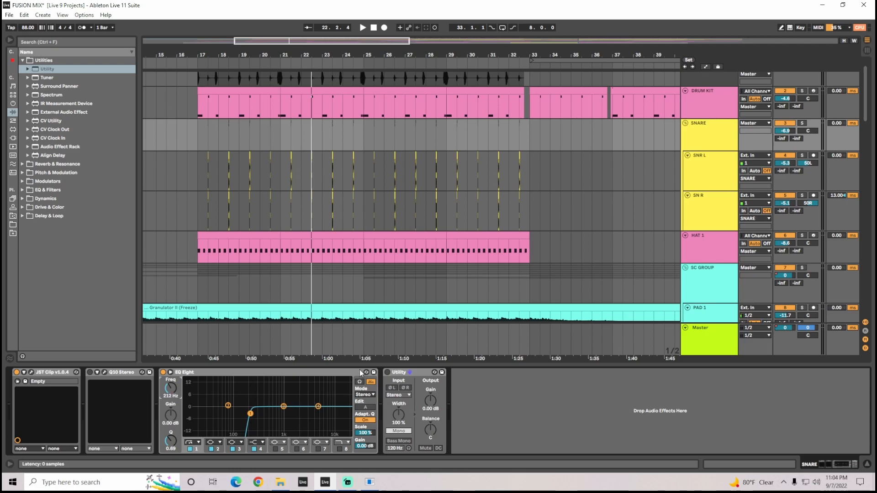
{"action": "left_click_drag", "start_coordinate": [322, 42], "coordinate": [342, 60]}
{"action": "left_click", "coordinate": [706, 139]}
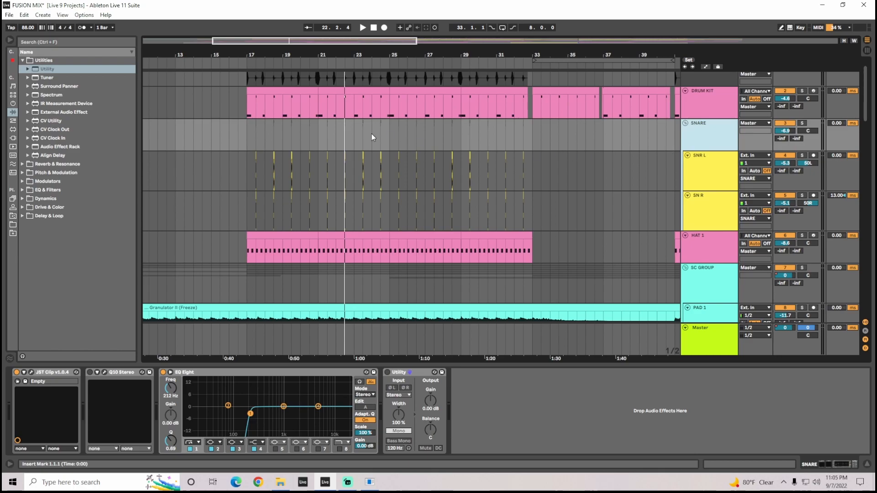
{"action": "left_click_drag", "start_coordinate": [279, 47], "coordinate": [279, 44]}
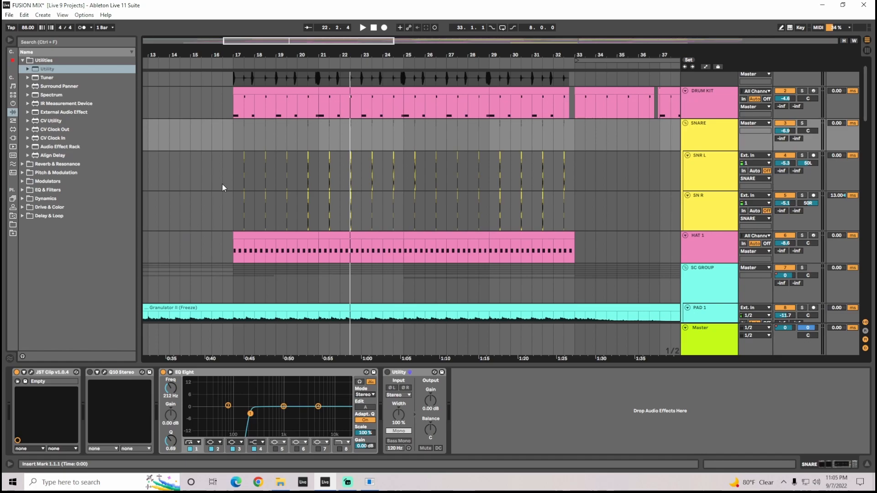
{"action": "left_click_drag", "start_coordinate": [257, 43], "coordinate": [256, 50]}
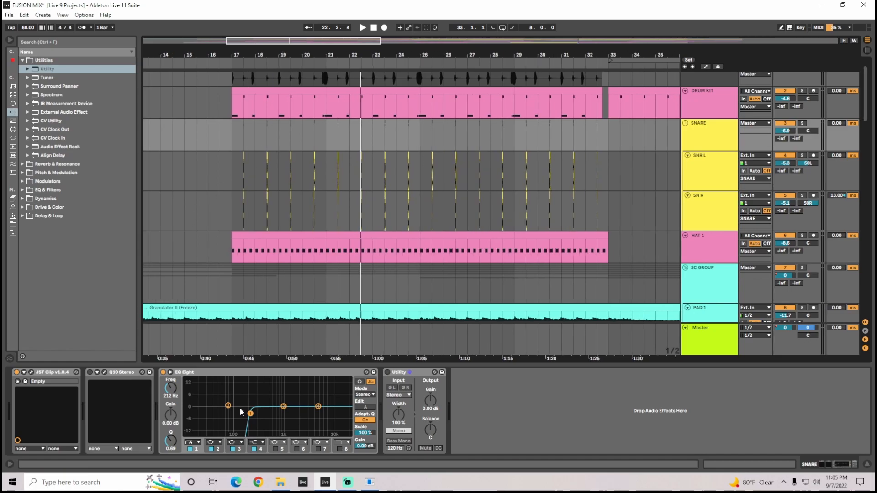
Step: Move EQ Eight's band 1 back to the lowest frequencies and make band 3 a low shelf at 27.8 Hz and -4.09 dB
{"action": "left_click_drag", "start_coordinate": [250, 414], "coordinate": [203, 410]}
{"action": "left_click_drag", "start_coordinate": [283, 407], "coordinate": [207, 414]}
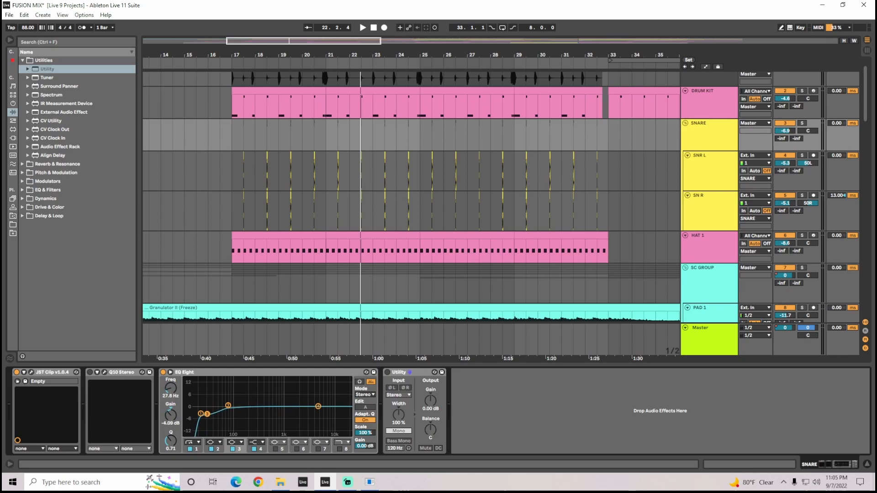
{"action": "left_click", "coordinate": [234, 444]}
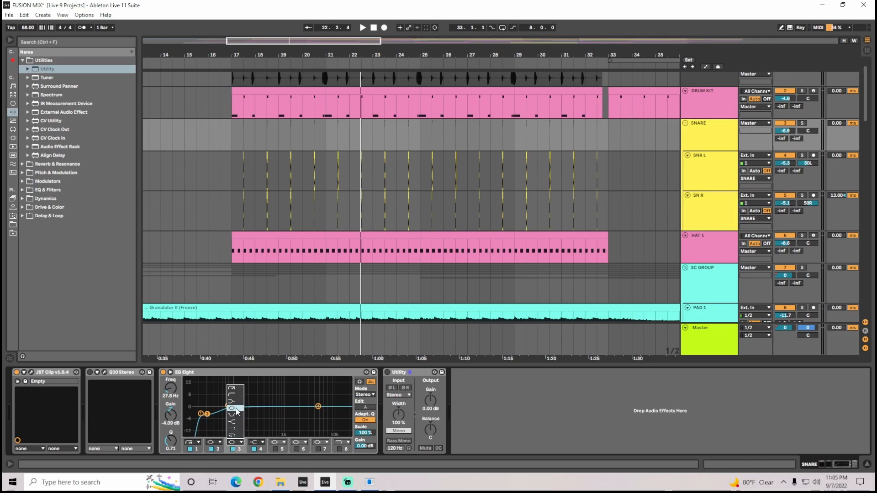
{"action": "left_click", "coordinate": [239, 402]}
Step: Try the band 3 low shelf at 126 Hz and -8.06 dB, and undo that move
{"action": "left_click_drag", "start_coordinate": [209, 416], "coordinate": [239, 421]}
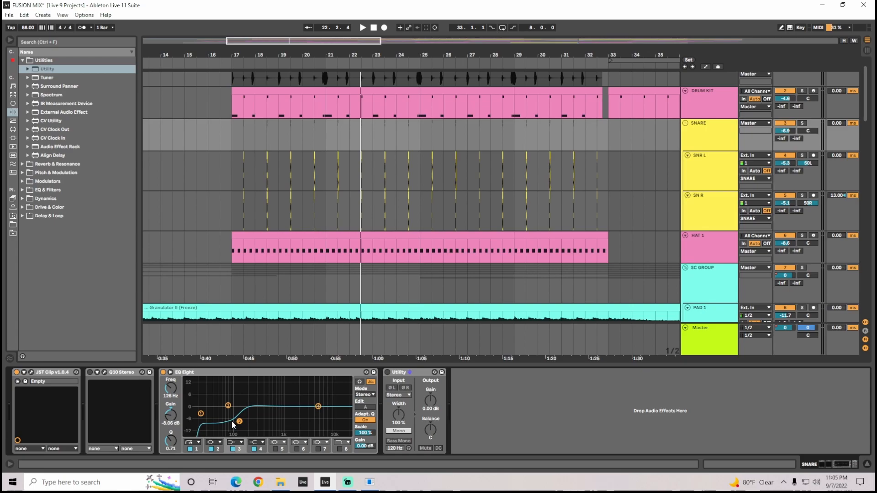
{"action": "key", "text": "ctrl+z"}
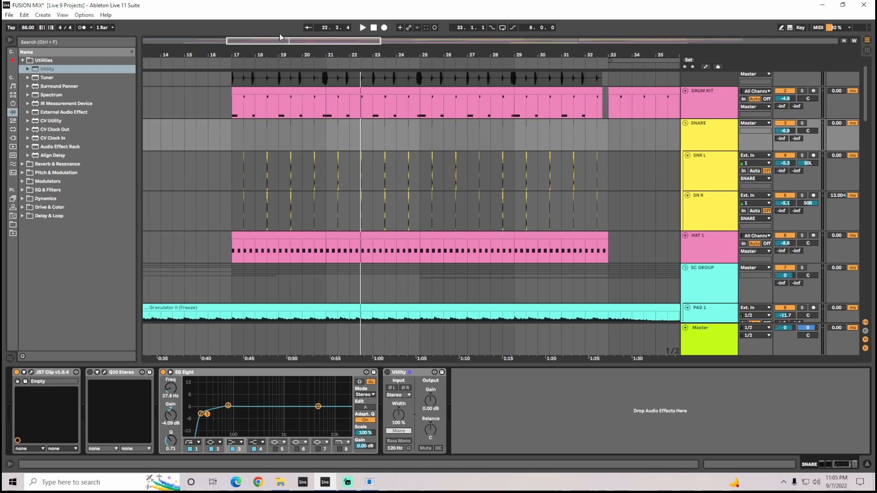
{"action": "left_click_drag", "start_coordinate": [285, 40], "coordinate": [243, 223]}
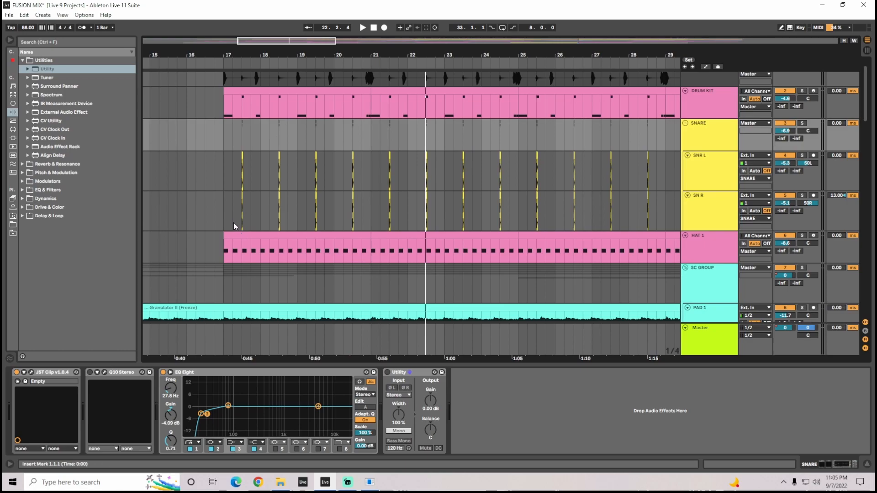
{"action": "left_click", "coordinate": [704, 136]}
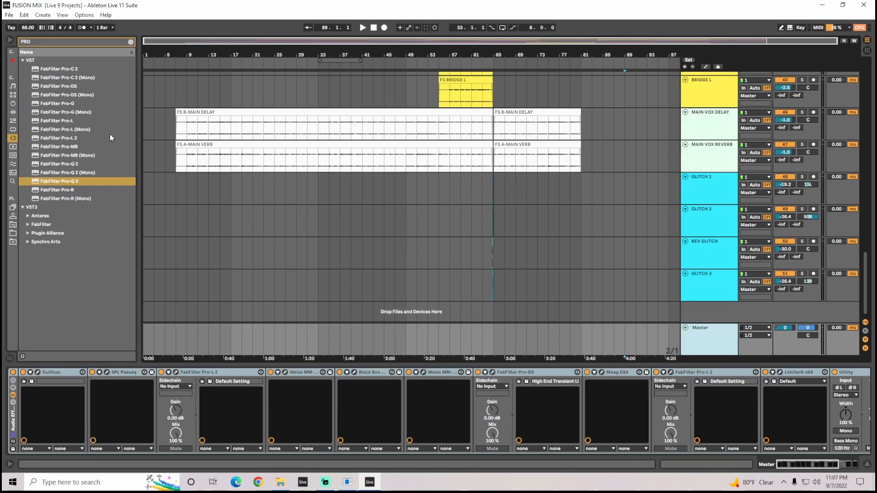
Step: Insert FabFilter Pro-Q 3 at the start of the Master chain and add a 72 dB/oct low-cut band at about 26 Hz
{"action": "left_click_drag", "start_coordinate": [67, 182], "coordinate": [12, 395]}
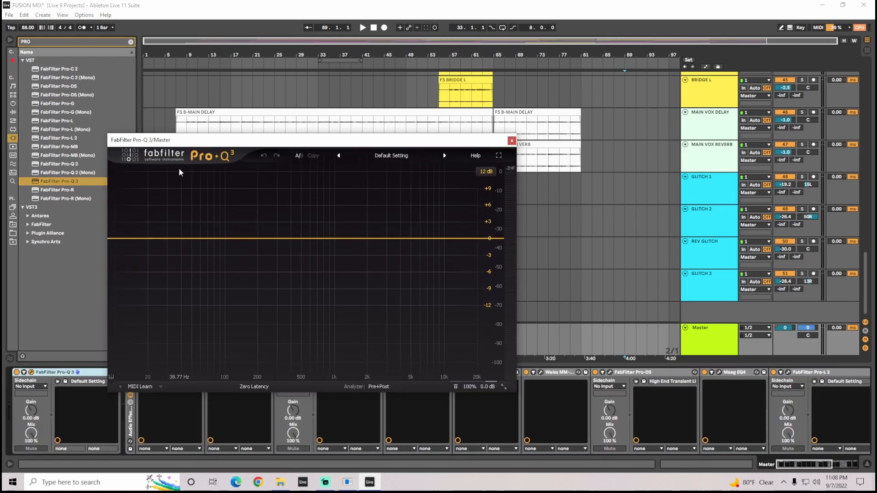
{"action": "double_click", "coordinate": [161, 238]}
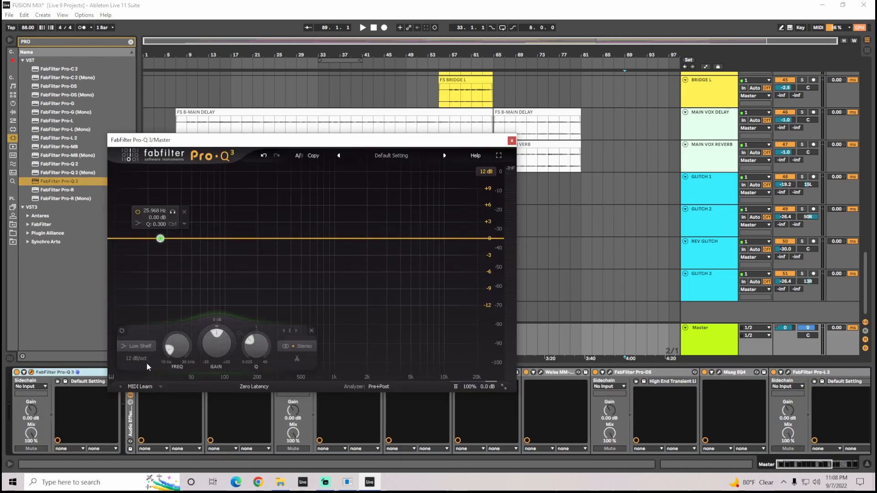
{"action": "left_click", "coordinate": [137, 347]}
{"action": "left_click", "coordinate": [143, 279]}
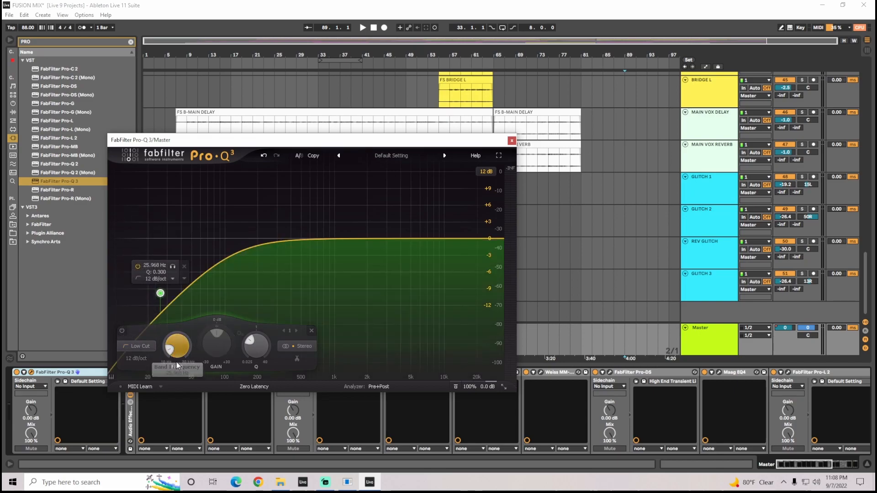
{"action": "left_click", "coordinate": [134, 359]}
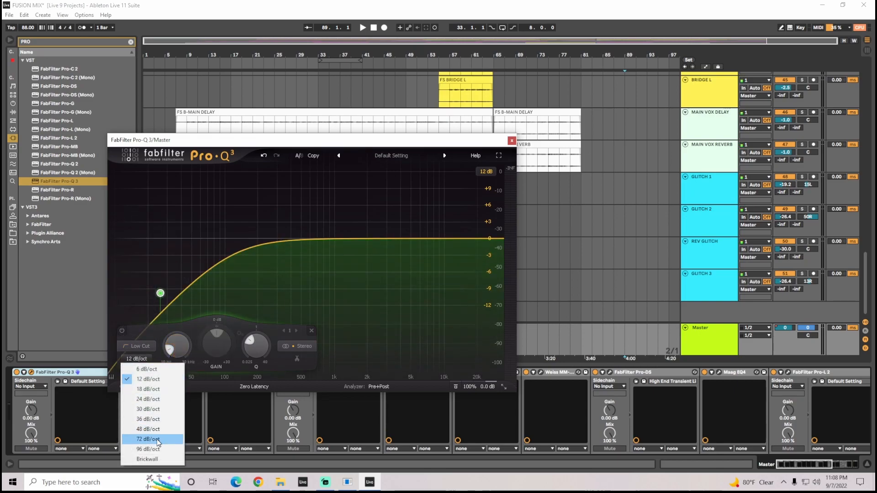
{"action": "left_click", "coordinate": [155, 439]}
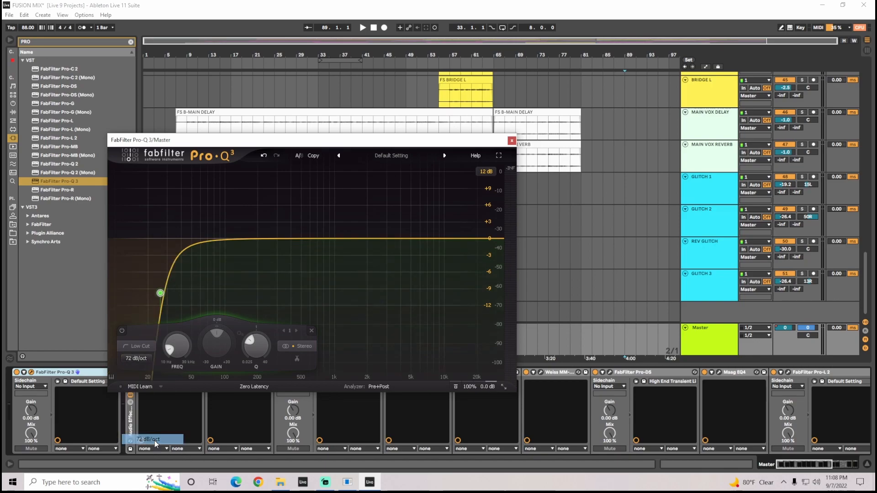
Step: Set the Pro-Q 3 low-cut band's Q to 0.859 and its frequency to exactly 26 Hz
{"action": "left_click_drag", "start_coordinate": [256, 353], "coordinate": [264, 336]}
{"action": "scroll", "coordinate": [264, 336], "scroll_direction": "up", "scroll_amount": 5}
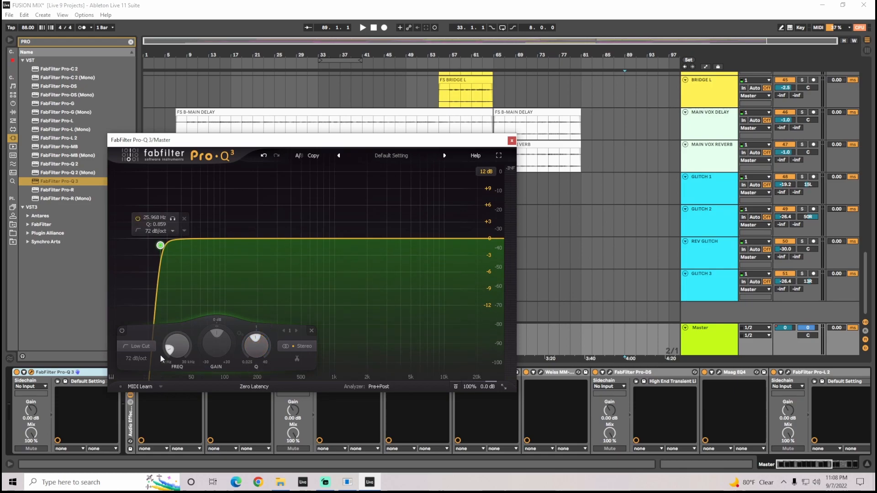
{"action": "double_click", "coordinate": [177, 352]}
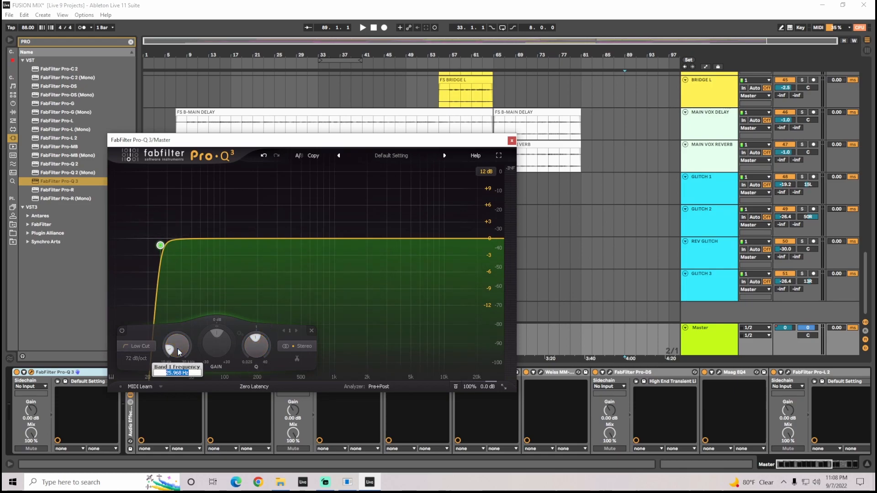
{"action": "type", "text": "26"}
{"action": "key", "text": "Return"}
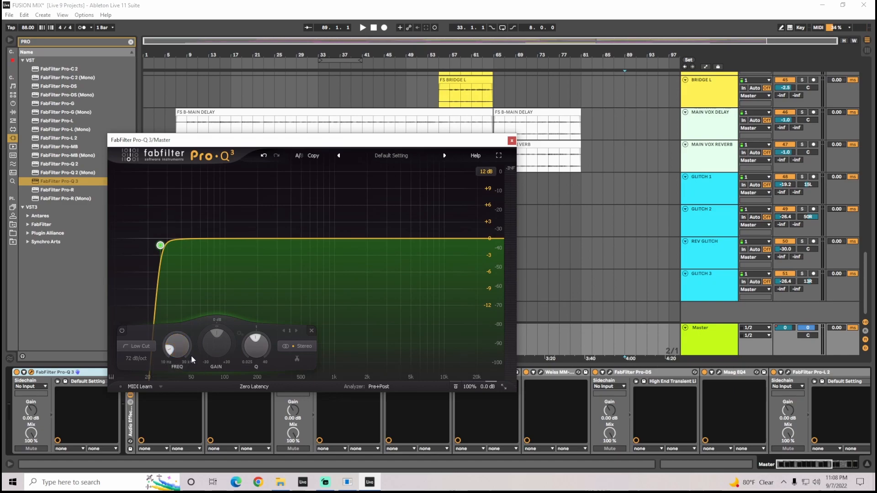
{"action": "mouse_move", "coordinate": [161, 246]}
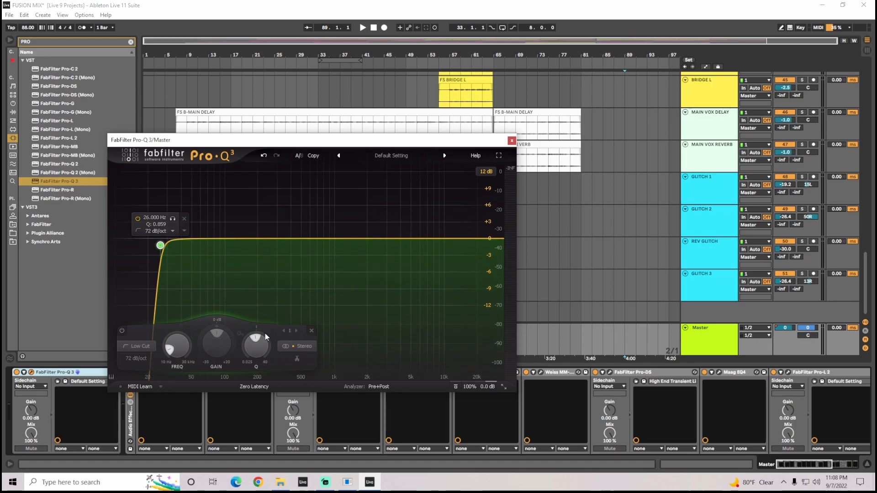
Step: Try gentler slopes of 36, 30 and 24 dB/oct on the Pro-Q 3 low-cut band
{"action": "mouse_move", "coordinate": [257, 352]}
{"action": "left_click", "coordinate": [136, 359]}
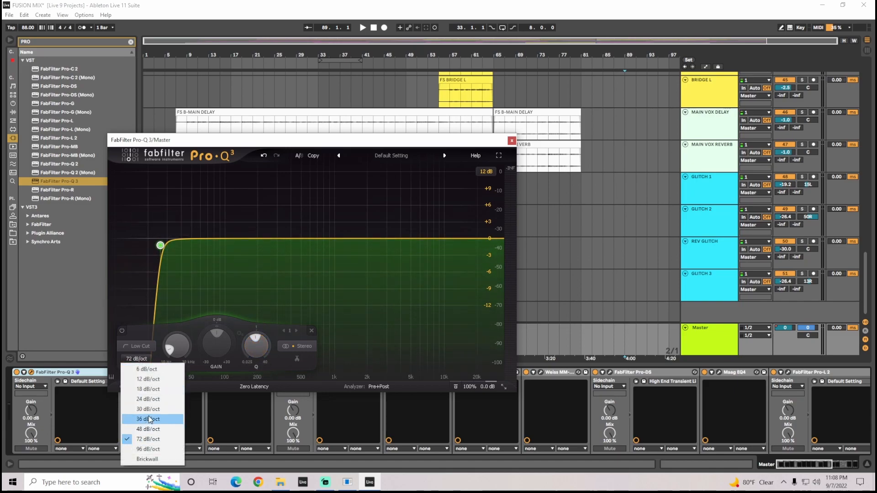
{"action": "left_click", "coordinate": [148, 419]}
{"action": "left_click", "coordinate": [137, 359]}
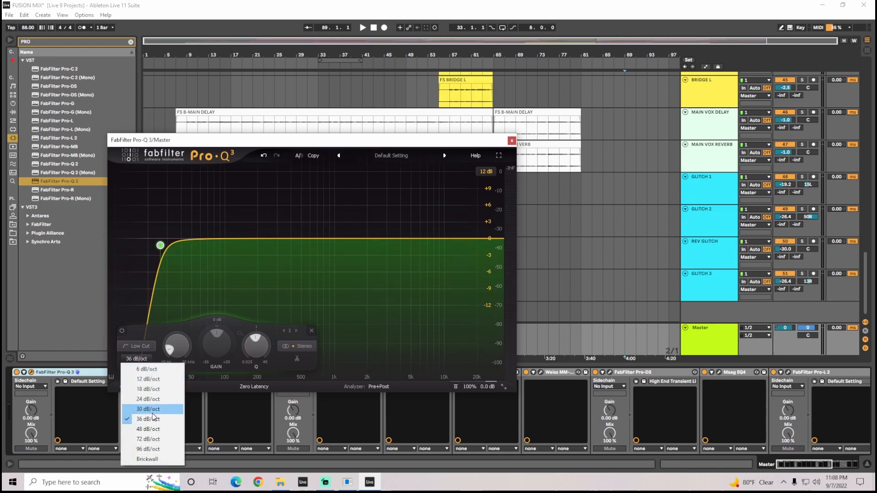
{"action": "left_click", "coordinate": [148, 409]}
{"action": "left_click", "coordinate": [142, 359]}
{"action": "left_click", "coordinate": [156, 398]}
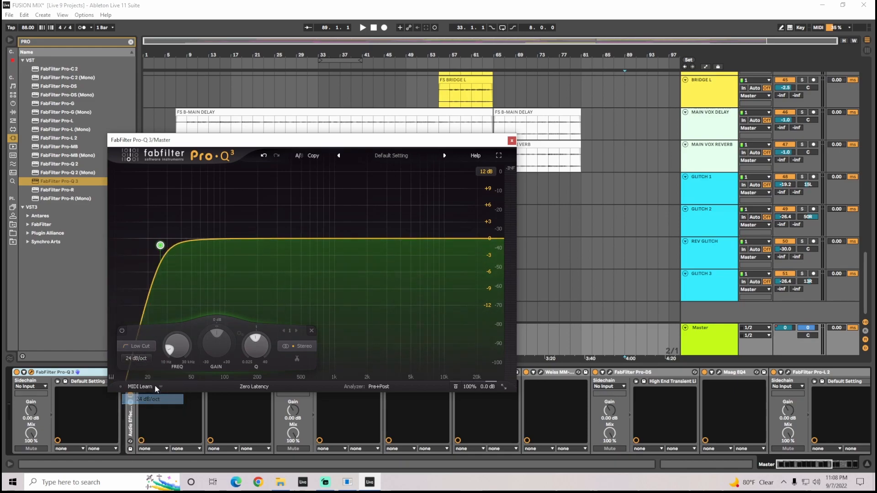
Step: Try an 18 dB/oct slope on the low-cut band and return it to 72 dB/oct
{"action": "left_click", "coordinate": [133, 358]}
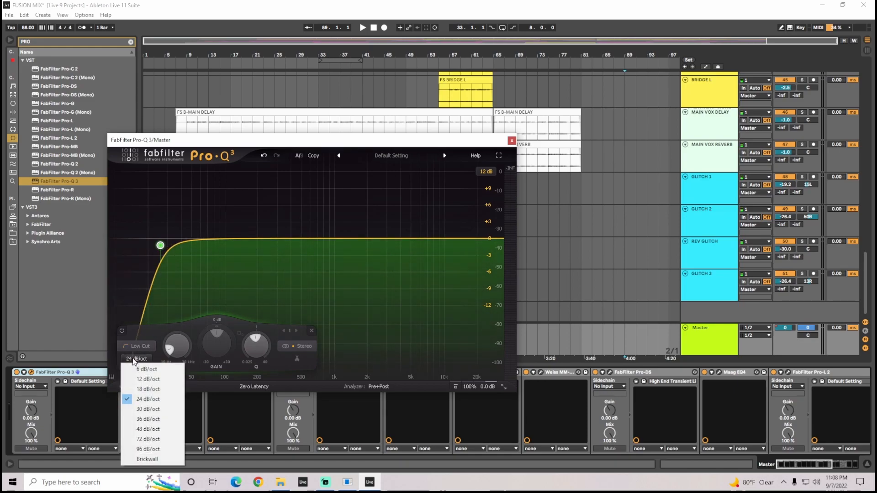
{"action": "left_click", "coordinate": [147, 389]}
{"action": "left_click", "coordinate": [143, 360]}
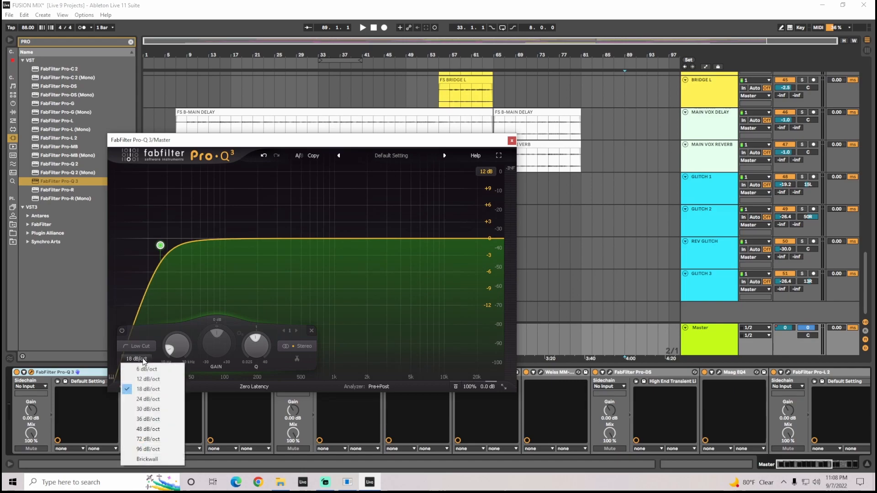
{"action": "left_click", "coordinate": [143, 361]}
{"action": "left_click", "coordinate": [143, 360]}
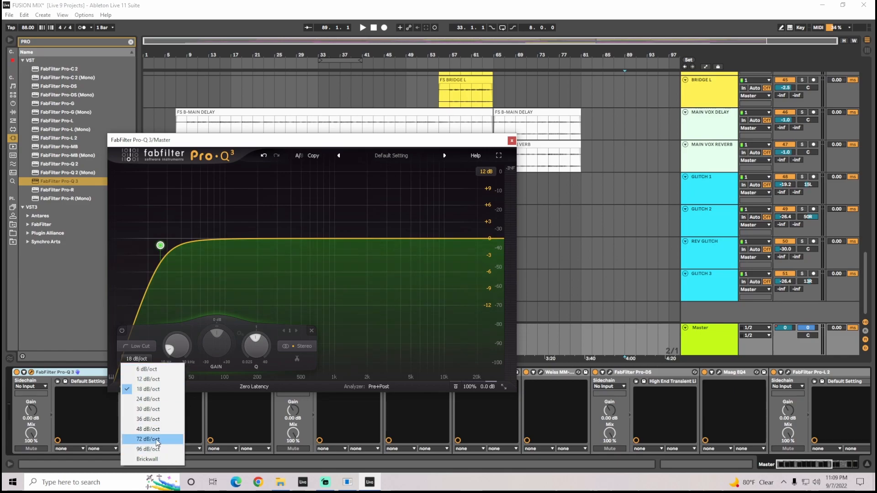
{"action": "left_click", "coordinate": [157, 440]}
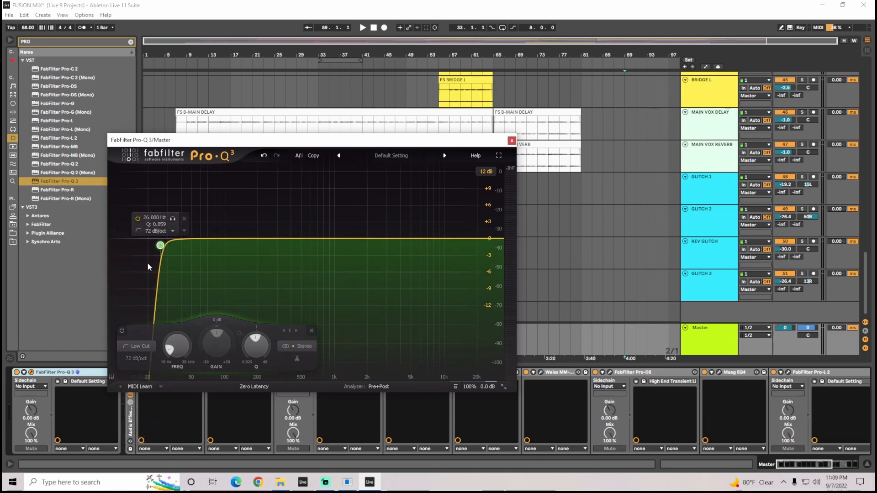
Step: Try steeper low-cut slopes of 96 dB/oct and Brickwall on the Pro-Q 3 band
{"action": "left_click", "coordinate": [137, 359]}
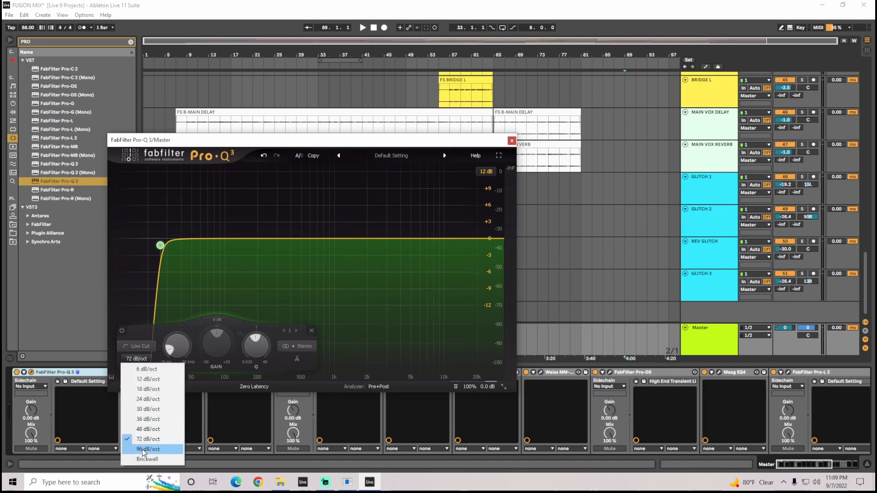
{"action": "left_click", "coordinate": [153, 450]}
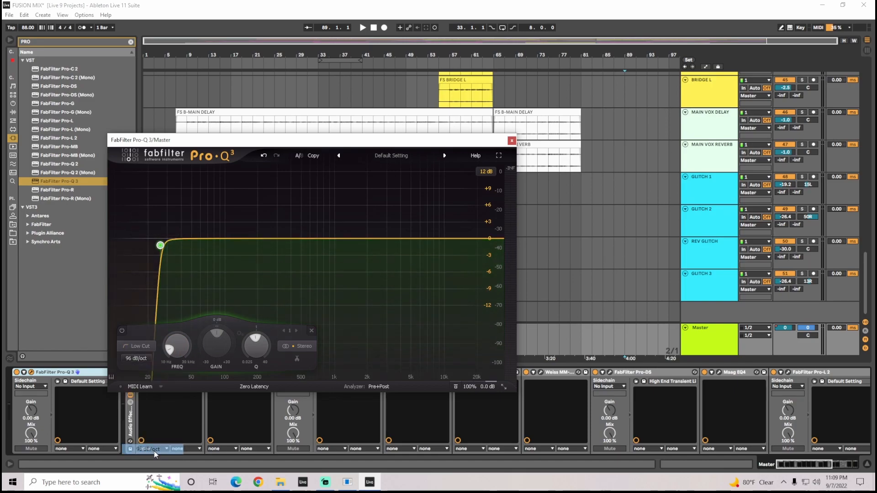
{"action": "left_click", "coordinate": [141, 358]}
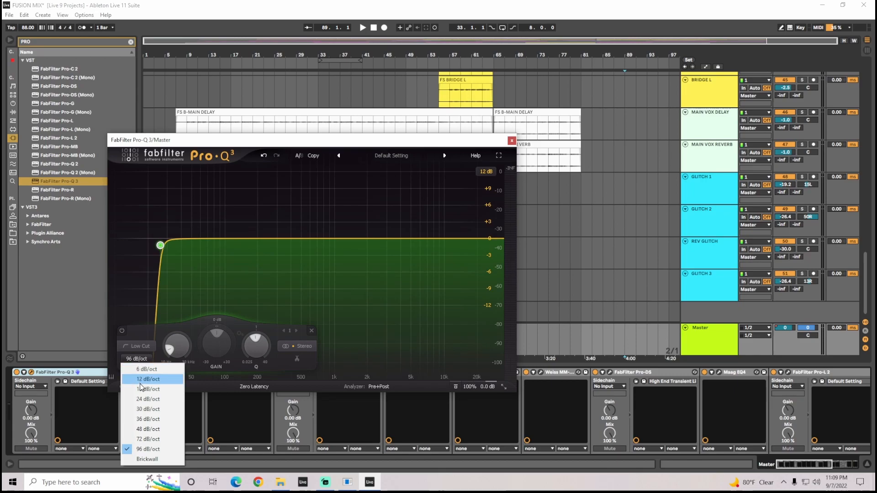
{"action": "left_click", "coordinate": [151, 460]}
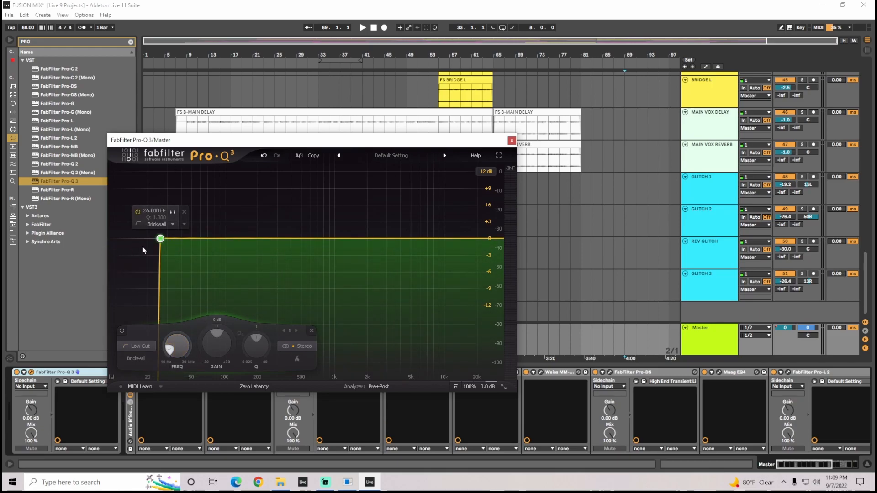
Step: Replace the Brickwall slope with 36 dB/oct and restore the low-cut band to 72 dB/oct
{"action": "left_click", "coordinate": [136, 359]}
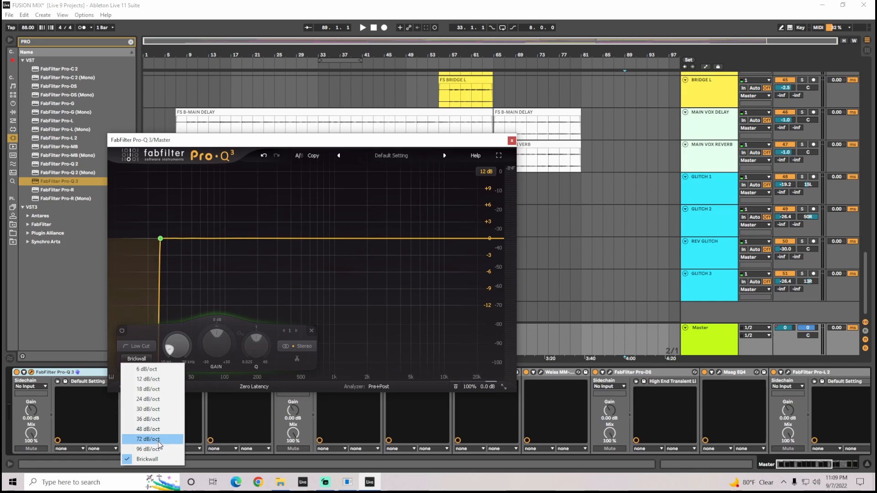
{"action": "left_click", "coordinate": [158, 419]}
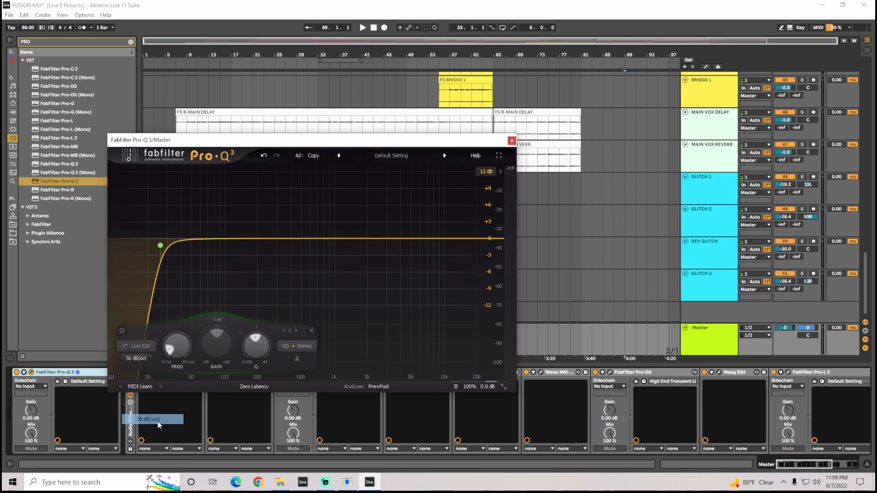
{"action": "left_click", "coordinate": [138, 359]}
{"action": "left_click", "coordinate": [157, 440]}
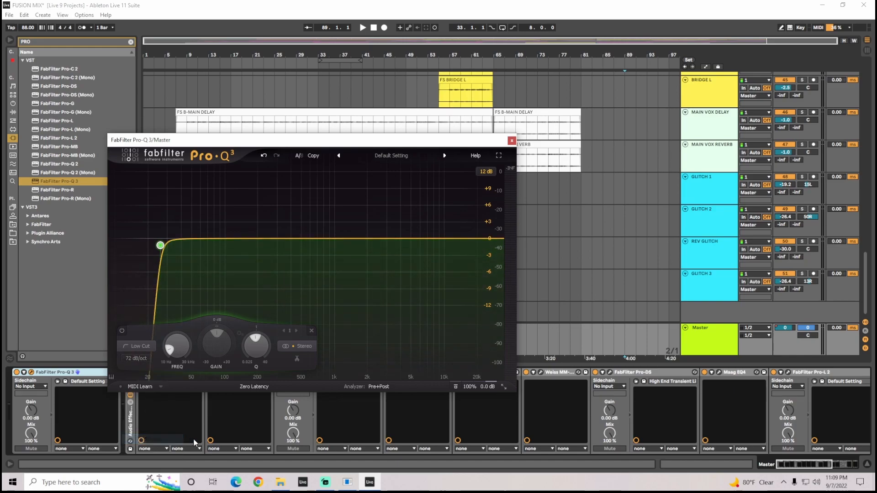
Step: Close the Pro-Q 3 window, delete Pro-Q 3 from the Master chain and select Gullfoss there
{"action": "left_click", "coordinate": [512, 141]}
{"action": "right_click", "coordinate": [64, 376]}
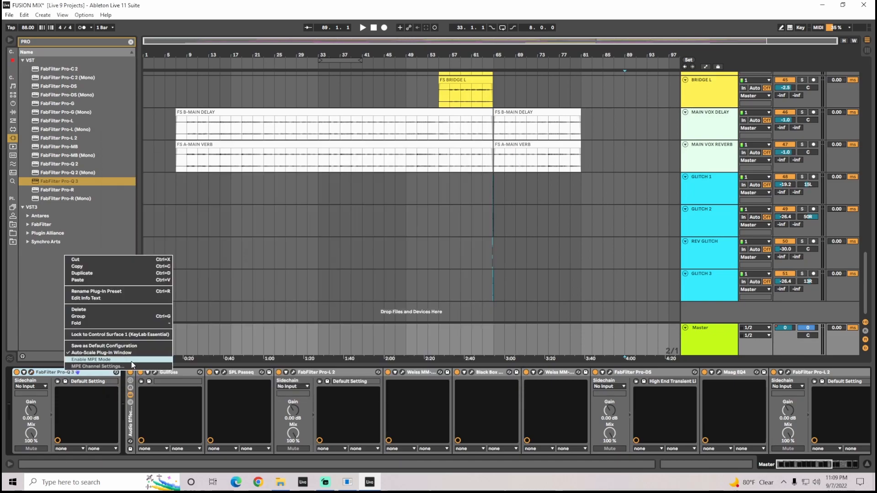
{"action": "left_click", "coordinate": [85, 312]}
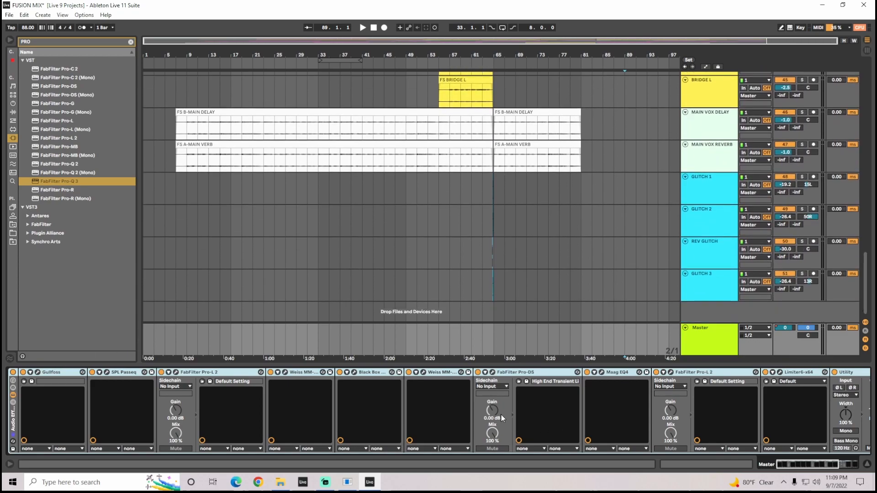
{"action": "left_click_drag", "start_coordinate": [825, 465], "coordinate": [813, 465]}
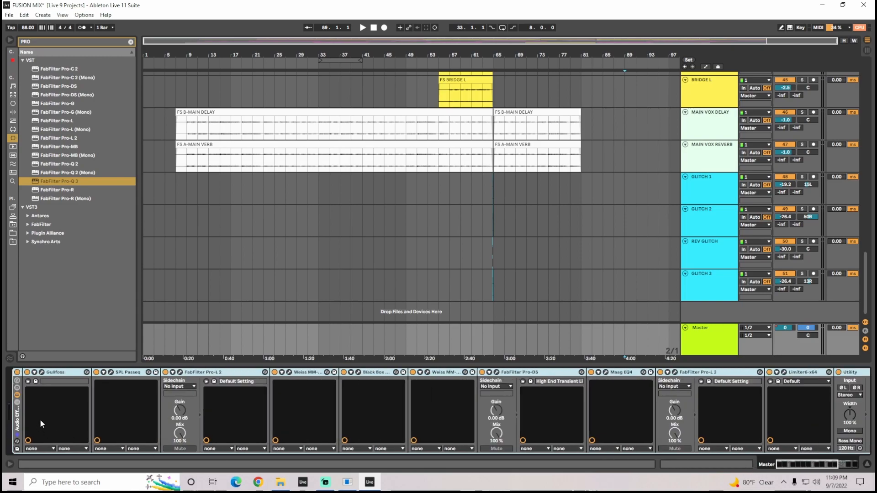
{"action": "left_click", "coordinate": [62, 372]}
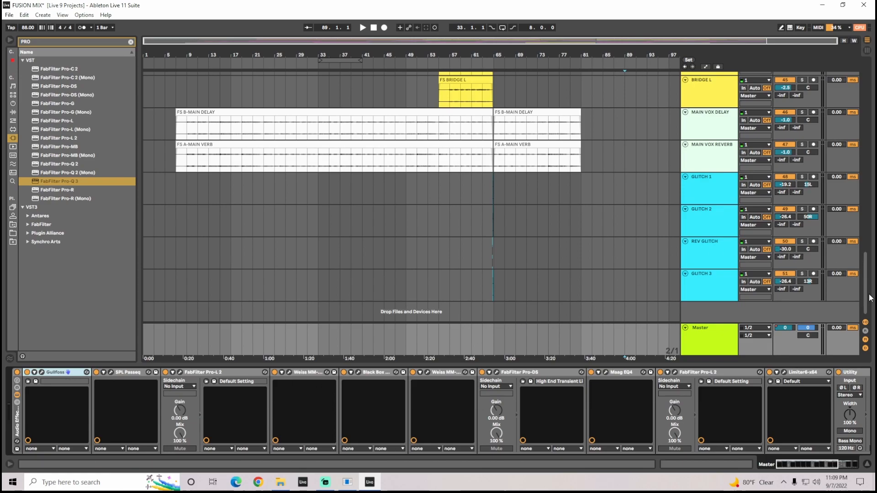
Step: Look through the arrangement's tracks and examine the device chain of SC GROUP
{"action": "mouse_move", "coordinate": [867, 299]}
{"action": "left_mouse_down"}
{"action": "mouse_move", "coordinate": [867, 271]}
{"action": "mouse_move", "coordinate": [871, 315]}
{"action": "left_mouse_up"}
{"action": "left_click_drag", "start_coordinate": [868, 289], "coordinate": [869, 95]}
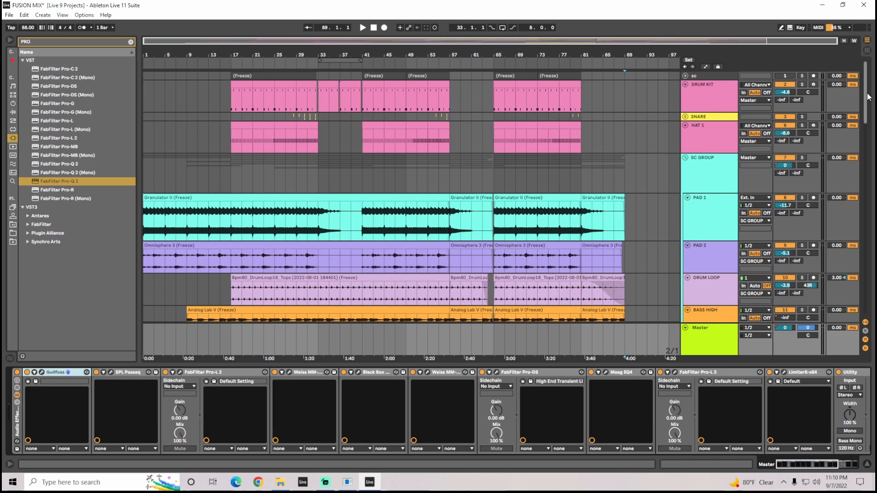
{"action": "mouse_move", "coordinate": [868, 101]}
{"action": "left_mouse_down"}
{"action": "mouse_move", "coordinate": [872, 307]}
{"action": "mouse_move", "coordinate": [866, 99]}
{"action": "left_mouse_up"}
{"action": "left_click_drag", "start_coordinate": [867, 102], "coordinate": [871, 60]}
{"action": "left_click", "coordinate": [707, 188]}
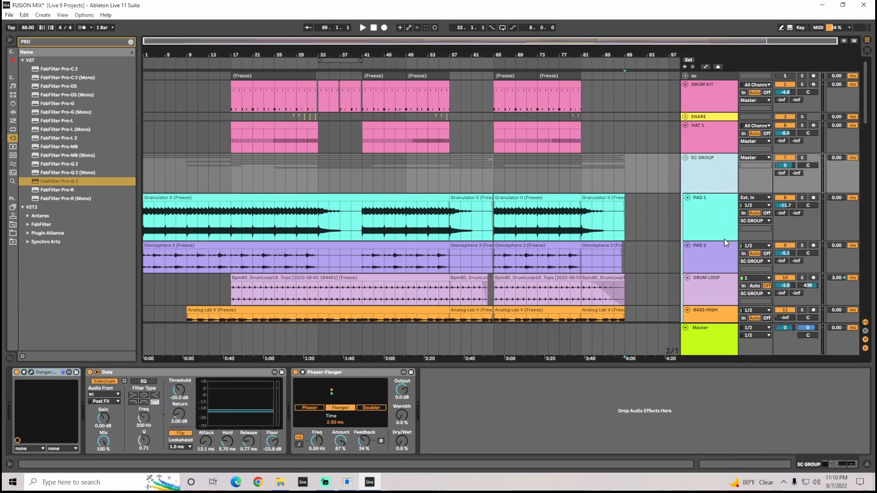
{"action": "scroll", "coordinate": [726, 247], "scroll_direction": "down", "scroll_amount": 5}
{"action": "scroll", "coordinate": [726, 246], "scroll_direction": "down", "scroll_amount": 2}
{"action": "scroll", "coordinate": [721, 247], "scroll_direction": "down", "scroll_amount": 2}
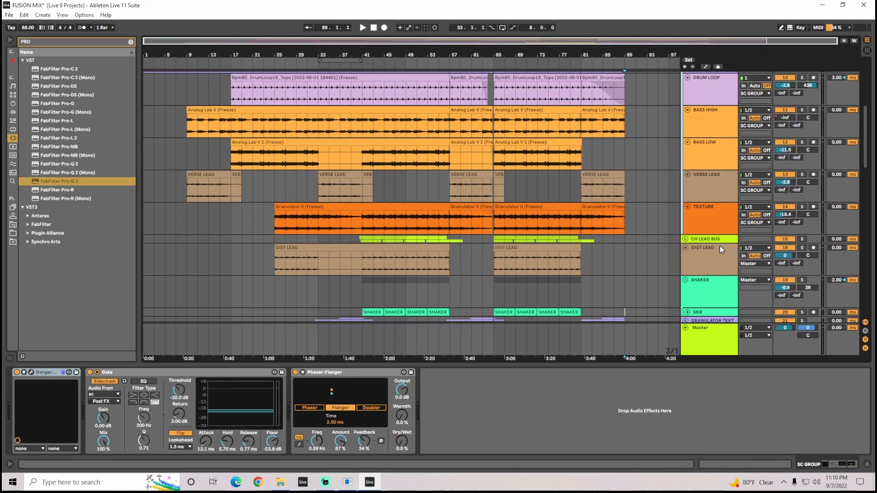
{"action": "left_click_drag", "start_coordinate": [864, 169], "coordinate": [864, 123]}
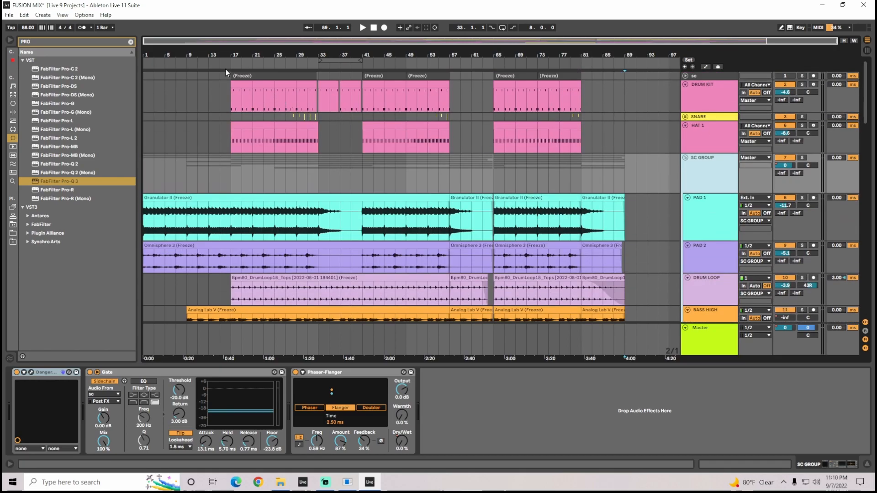
{"action": "left_click", "coordinate": [707, 348]}
{"action": "mouse_move", "coordinate": [820, 464]}
{"action": "left_mouse_down"}
{"action": "mouse_move", "coordinate": [841, 466]}
{"action": "mouse_move", "coordinate": [808, 467]}
{"action": "left_mouse_up"}
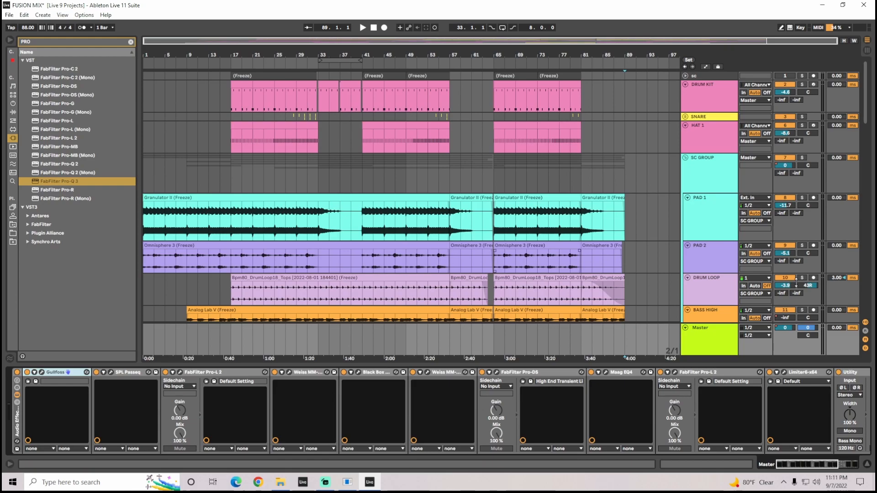
{"action": "left_click", "coordinate": [225, 67]}
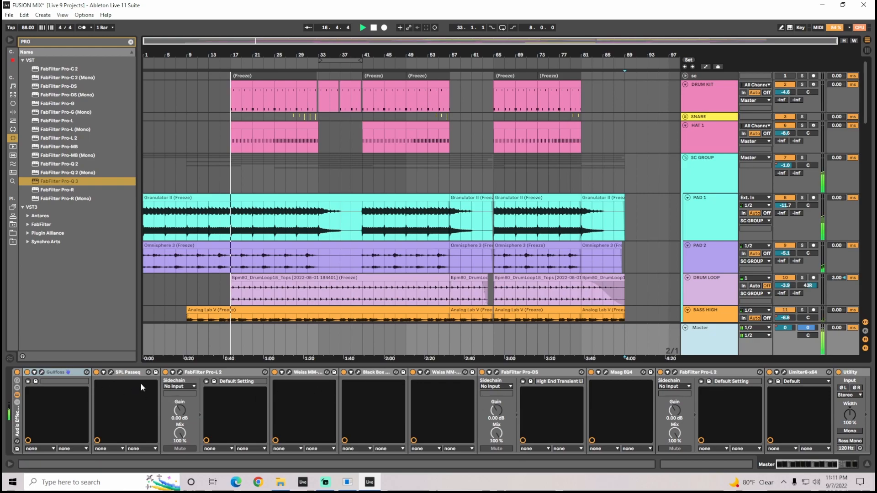
{"action": "left_click", "coordinate": [800, 464]}
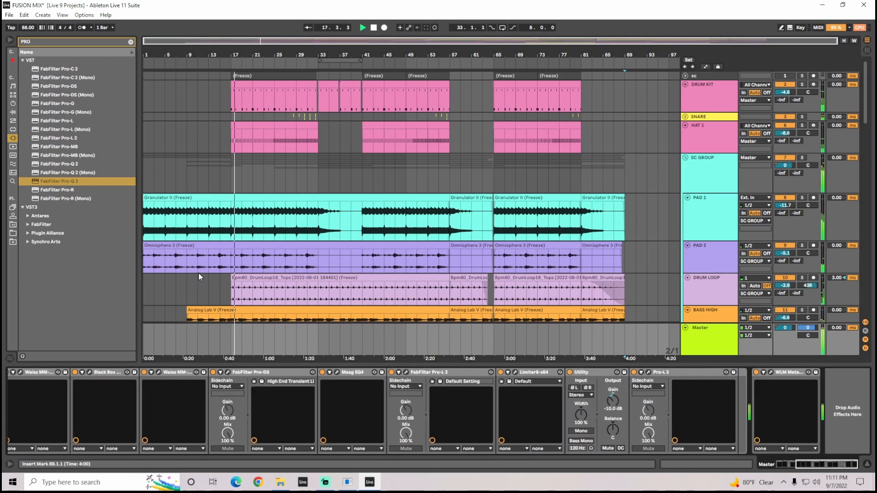
Step: Search the browser for VU, insert VU Meter Stereo at the start of the Master chain, and stop playback and close its window
{"action": "left_click", "coordinate": [130, 42]}
{"action": "type", "text": "VU"}
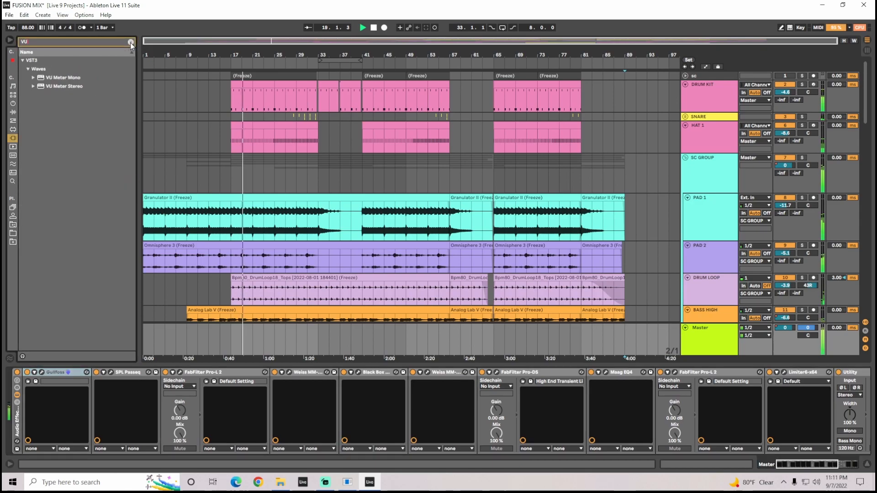
{"action": "double_click", "coordinate": [62, 86]}
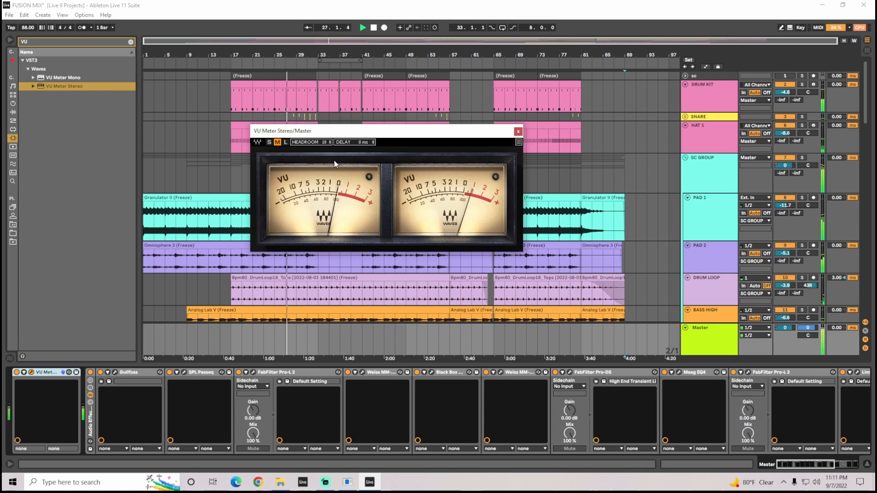
{"action": "key", "text": "space"}
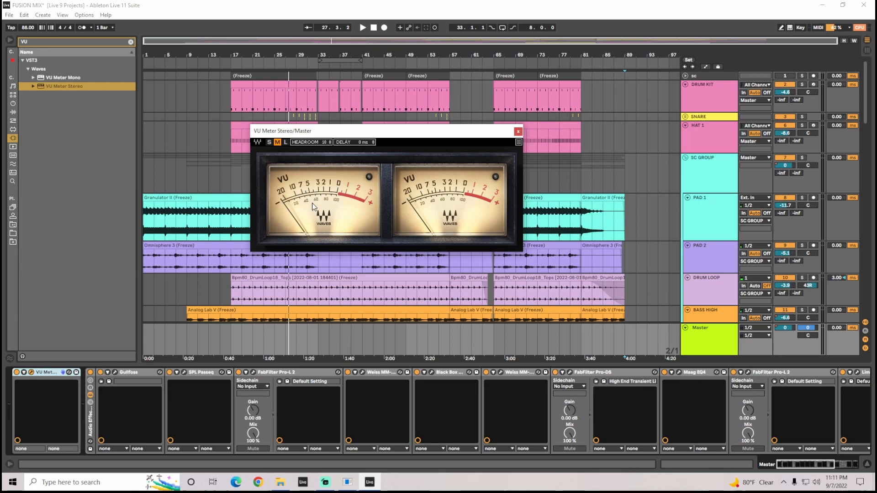
{"action": "left_click", "coordinate": [518, 132]}
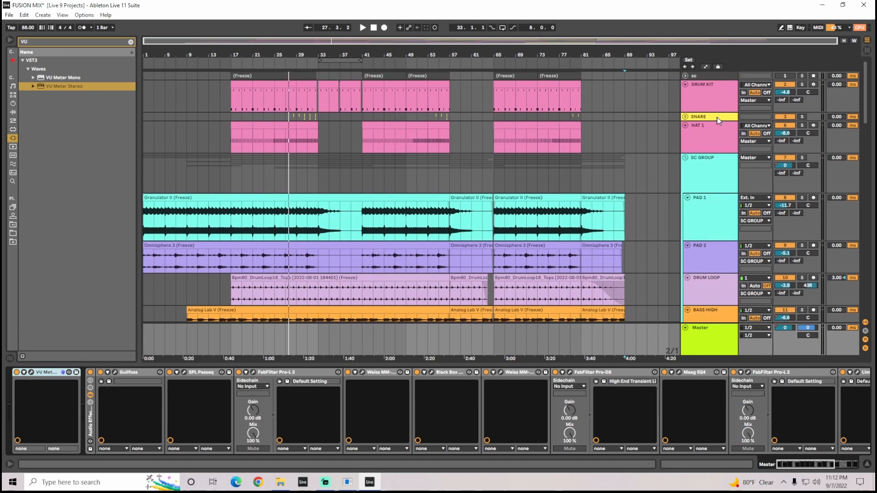
Step: Examine the DRUM KIT device chain and view the settings of its JST Clip plug-in
{"action": "left_click", "coordinate": [716, 105]}
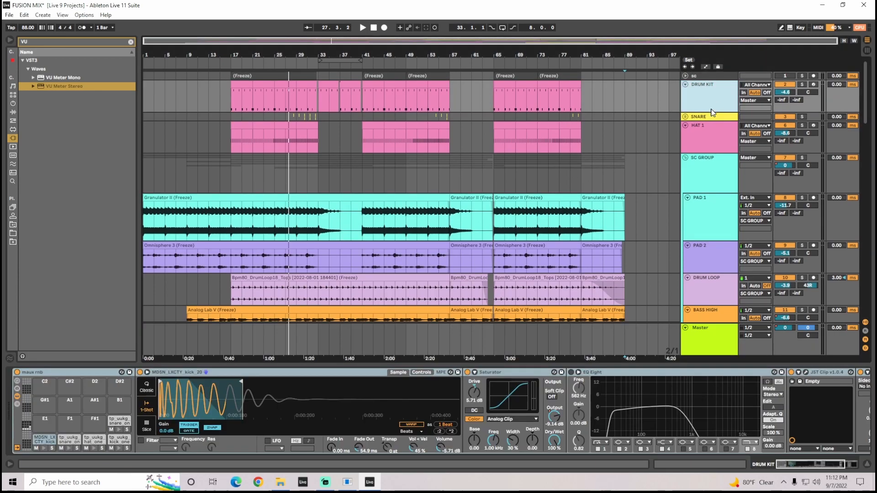
{"action": "scroll", "coordinate": [776, 458], "scroll_direction": "right", "scroll_amount": 3}
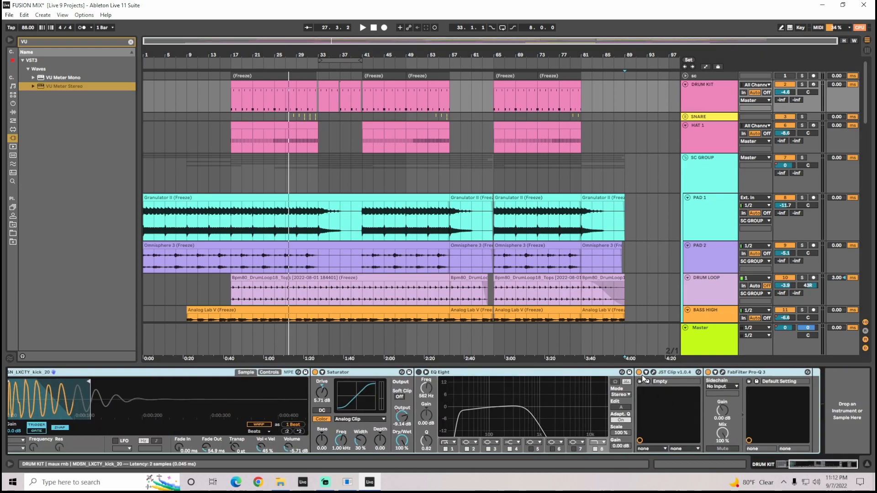
{"action": "left_click", "coordinate": [647, 372]}
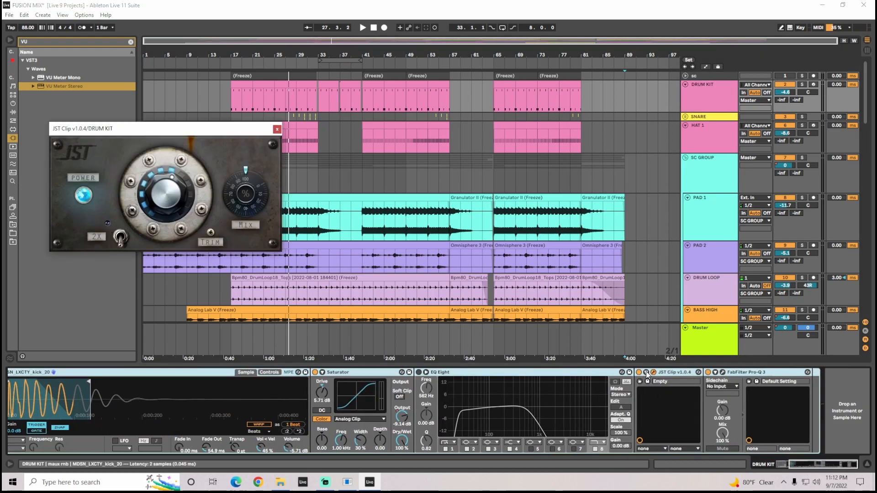
{"action": "left_click", "coordinate": [277, 130]}
Step: Look through the tracks down to the vocals and show the CH VOX device chain
{"action": "mouse_move", "coordinate": [870, 107]}
{"action": "left_mouse_down"}
{"action": "mouse_move", "coordinate": [875, 315]}
{"action": "mouse_move", "coordinate": [865, 163]}
{"action": "mouse_move", "coordinate": [874, 110]}
{"action": "left_mouse_up"}
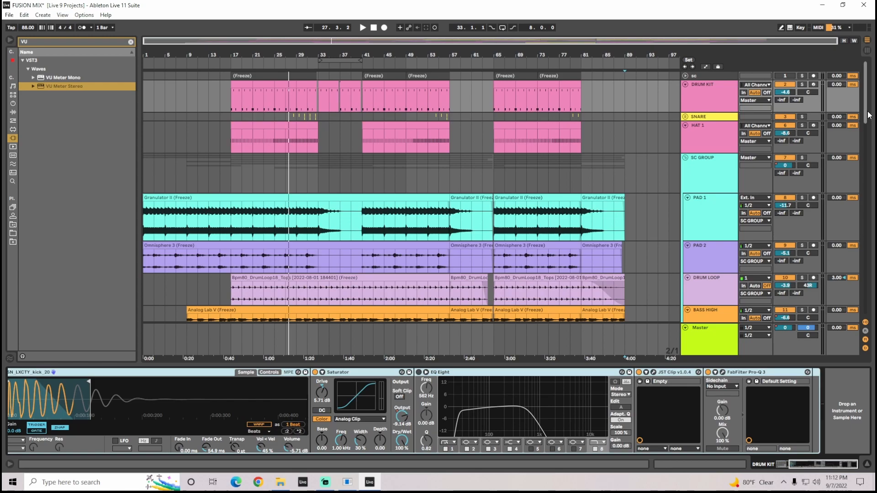
{"action": "left_click_drag", "start_coordinate": [867, 111], "coordinate": [866, 92]}
{"action": "left_click_drag", "start_coordinate": [866, 92], "coordinate": [867, 156]}
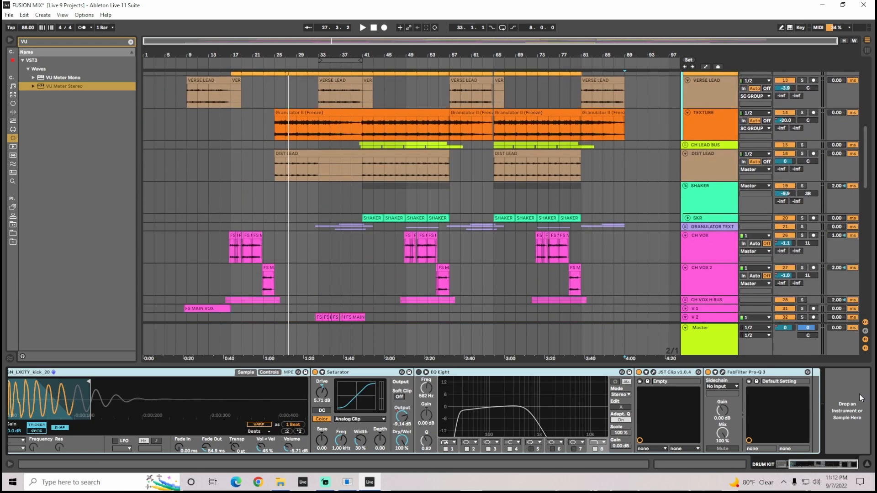
{"action": "left_click_drag", "start_coordinate": [866, 175], "coordinate": [866, 197]}
{"action": "left_click", "coordinate": [721, 153]}
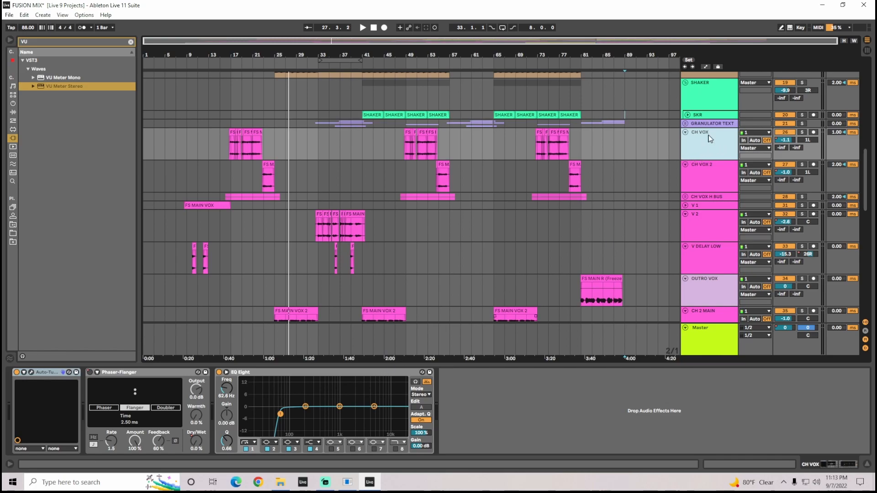
Step: Unfold Auto-Tune Pro on CH VOX, view its settings and close its window
{"action": "left_click", "coordinate": [24, 373]}
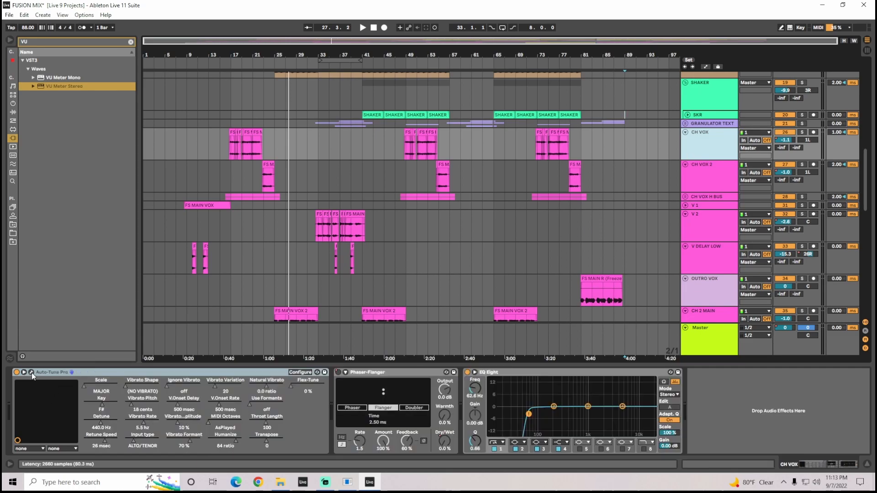
{"action": "left_click", "coordinate": [32, 373]}
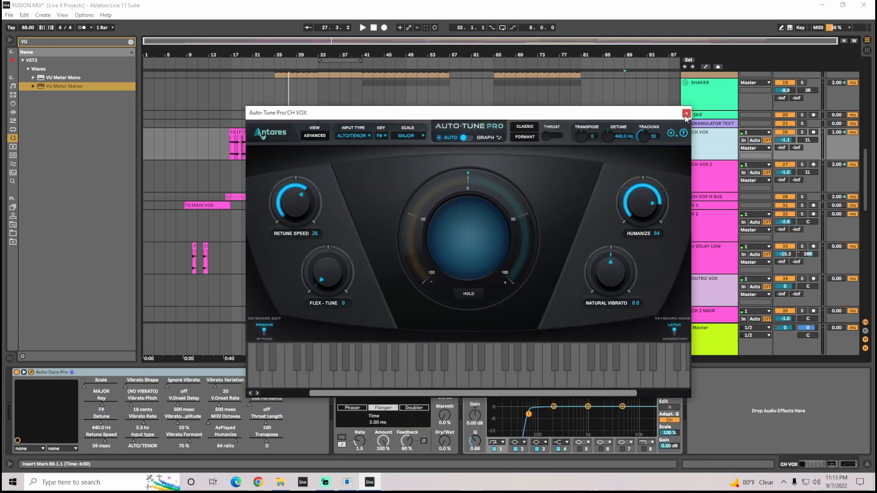
{"action": "left_click", "coordinate": [687, 114]}
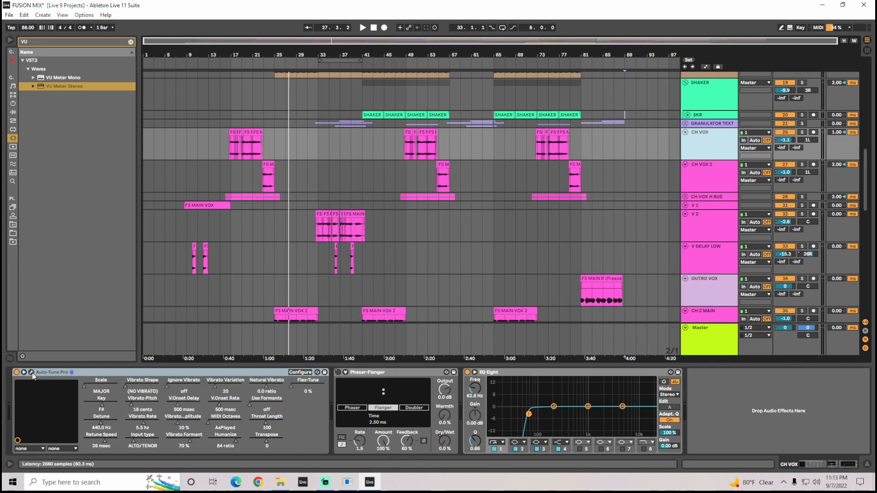
{"action": "mouse_move", "coordinate": [442, 41]}
{"action": "left_mouse_down"}
{"action": "mouse_move", "coordinate": [443, 60]}
{"action": "mouse_move", "coordinate": [443, 40]}
{"action": "left_mouse_up"}
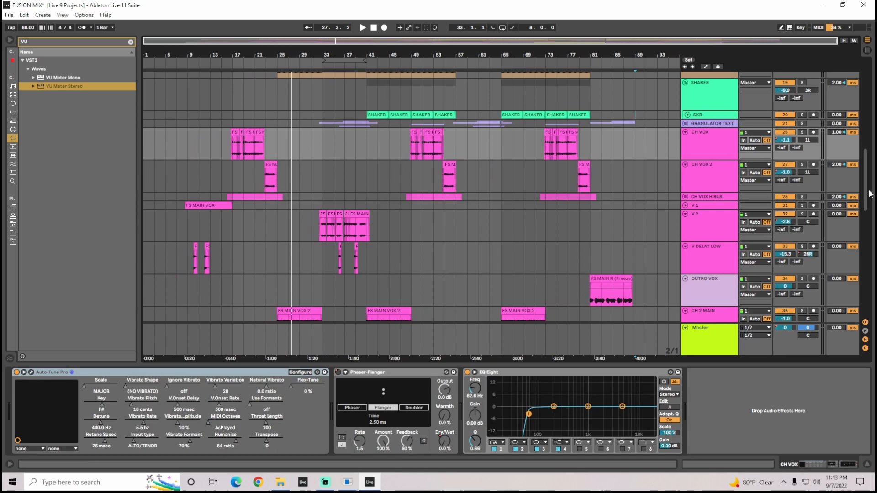
Step: Show the CH VOX 2 and V 1 device chains and view the TDR Nova settings on V 1
{"action": "left_click", "coordinate": [721, 179]}
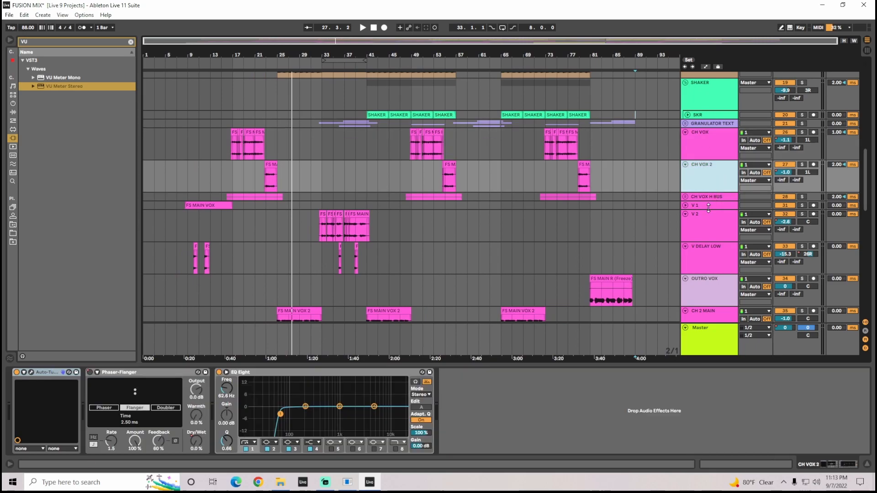
{"action": "left_click", "coordinate": [708, 205]}
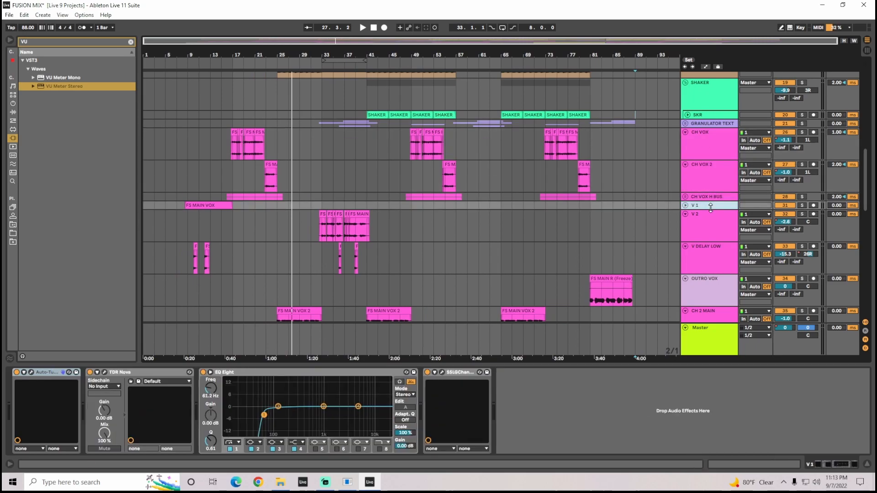
{"action": "left_click", "coordinate": [105, 372]}
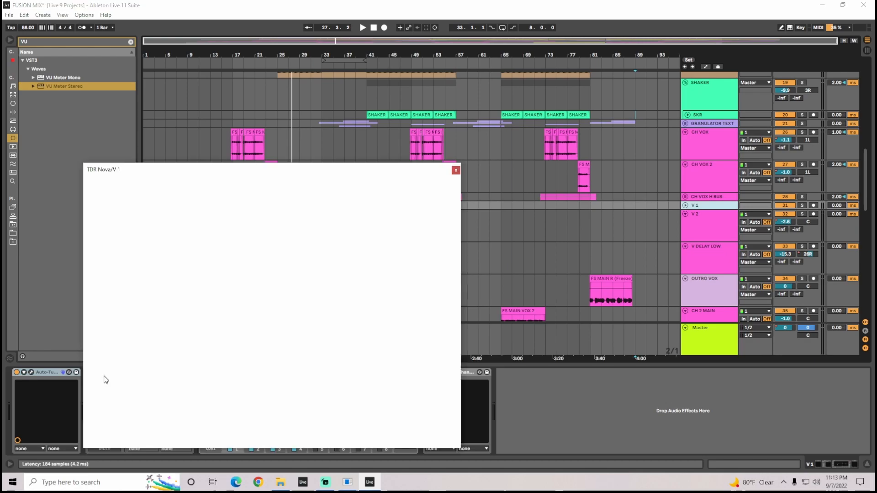
{"action": "left_click_drag", "start_coordinate": [238, 173], "coordinate": [365, 115]}
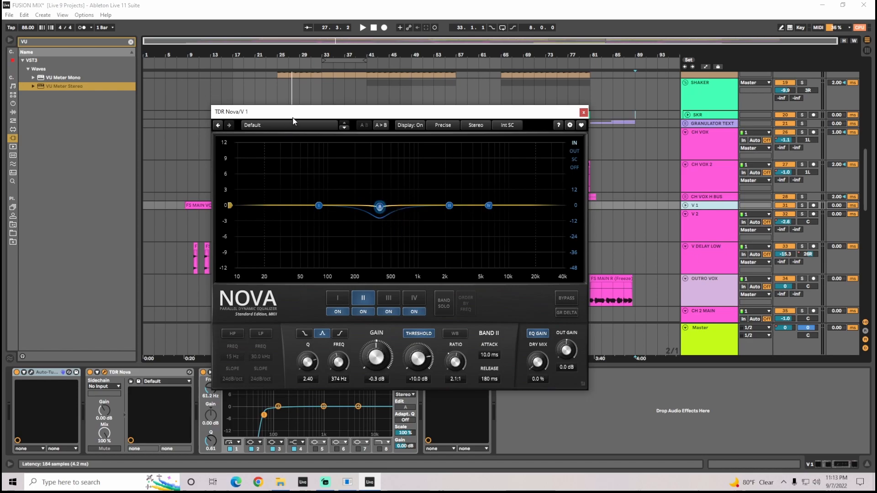
{"action": "left_click_drag", "start_coordinate": [293, 121], "coordinate": [420, 126]}
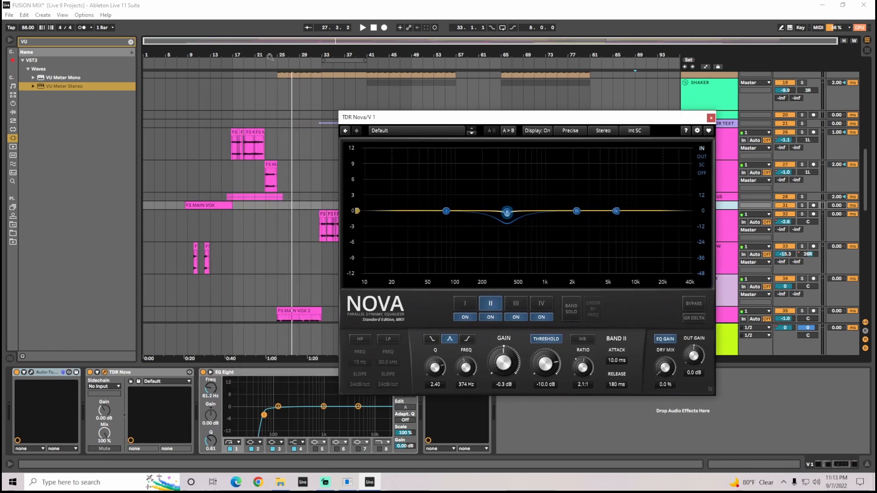
{"action": "left_click_drag", "start_coordinate": [257, 45], "coordinate": [264, 91]}
{"action": "left_click_drag", "start_coordinate": [473, 119], "coordinate": [321, 124]}
Step: Look through the vocal tracks and show the CH VOX and CH VOX 2 device chains
{"action": "left_click", "coordinate": [703, 138]}
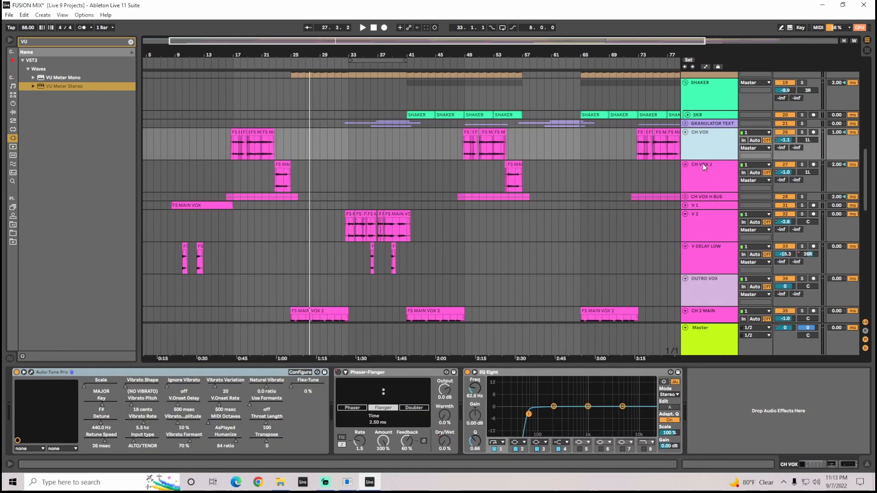
{"action": "scroll", "coordinate": [709, 211], "scroll_direction": "down", "scroll_amount": 8}
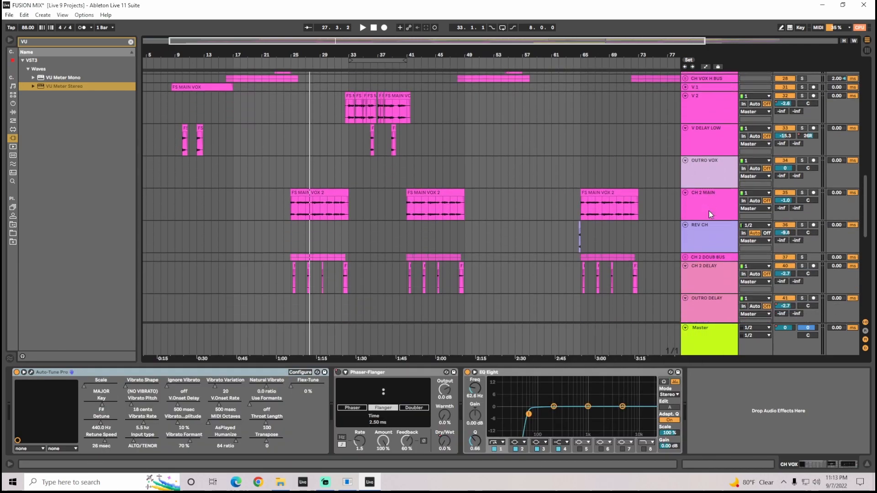
{"action": "scroll", "coordinate": [709, 211], "scroll_direction": "up", "scroll_amount": 7}
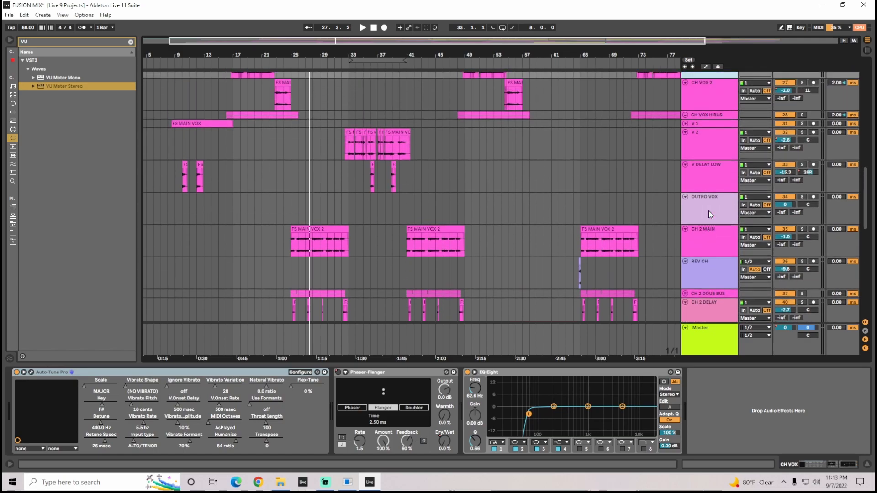
{"action": "scroll", "coordinate": [710, 211], "scroll_direction": "up", "scroll_amount": 2}
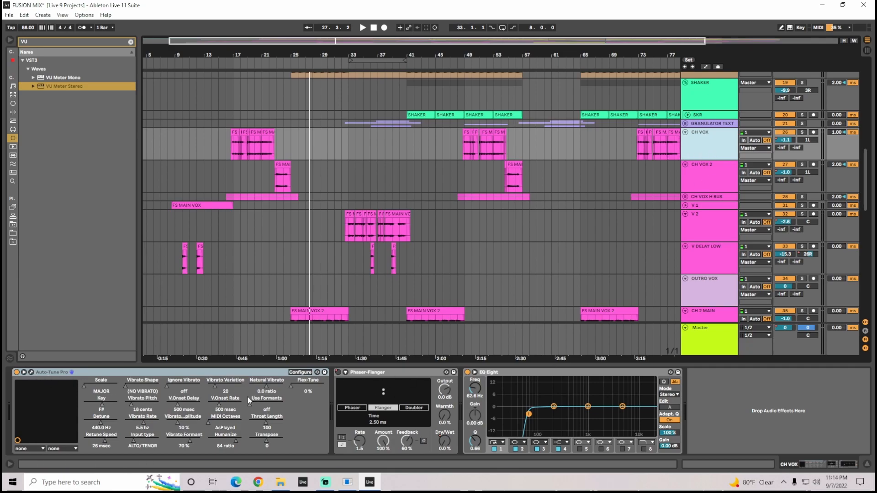
{"action": "left_click", "coordinate": [711, 168]}
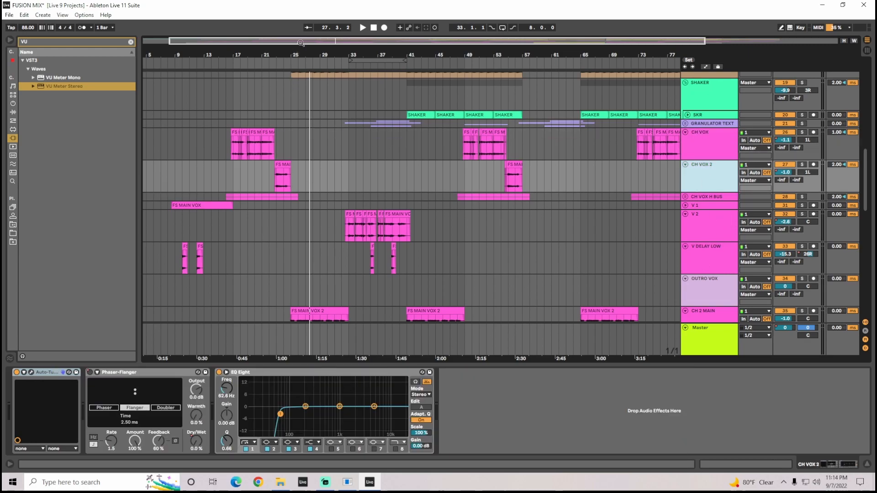
{"action": "left_click_drag", "start_coordinate": [301, 42], "coordinate": [302, 69]}
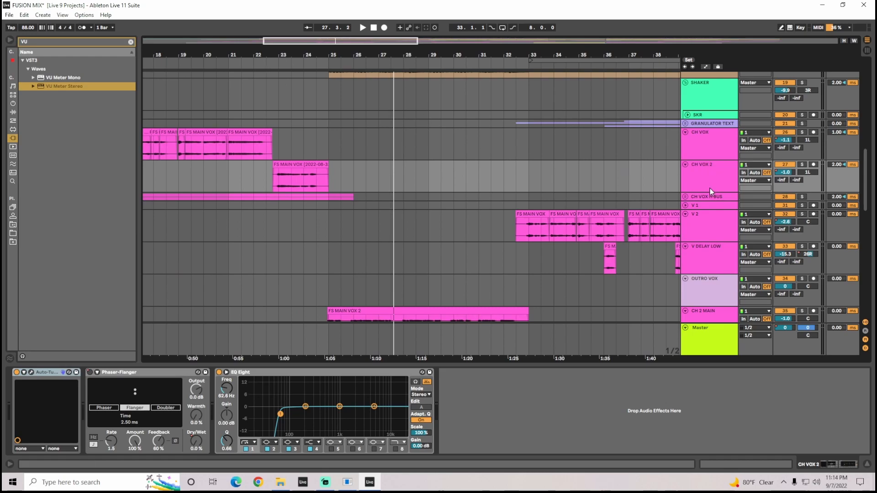
Step: Solo CH VOX 2 and play its first clip from about bar 23
{"action": "scroll", "coordinate": [270, 73], "scroll_direction": "down", "scroll_amount": 1}
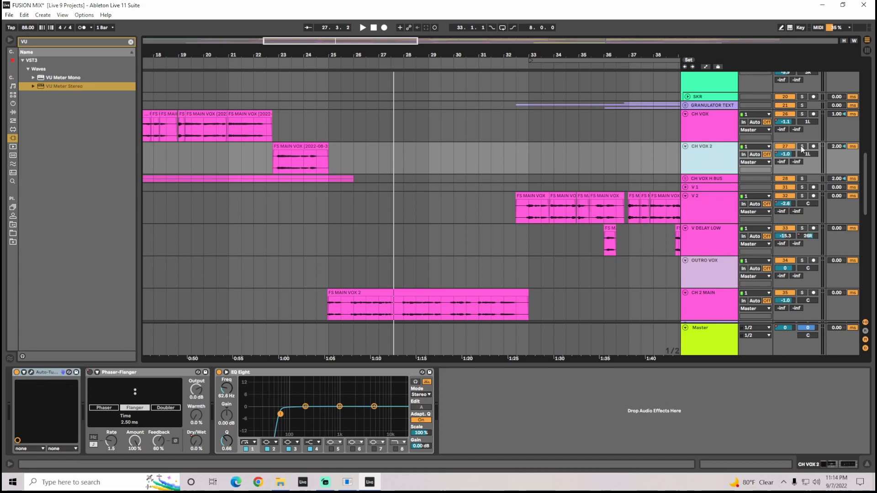
{"action": "left_click", "coordinate": [802, 147]}
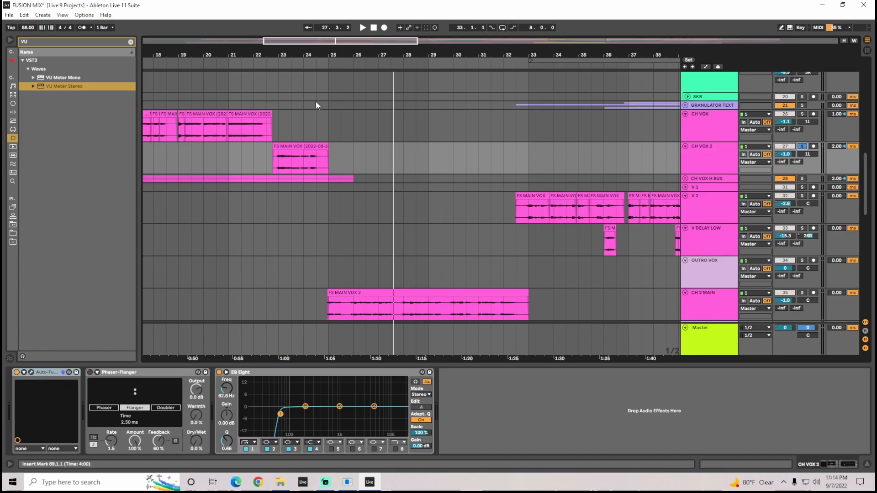
{"action": "left_click", "coordinate": [280, 65]}
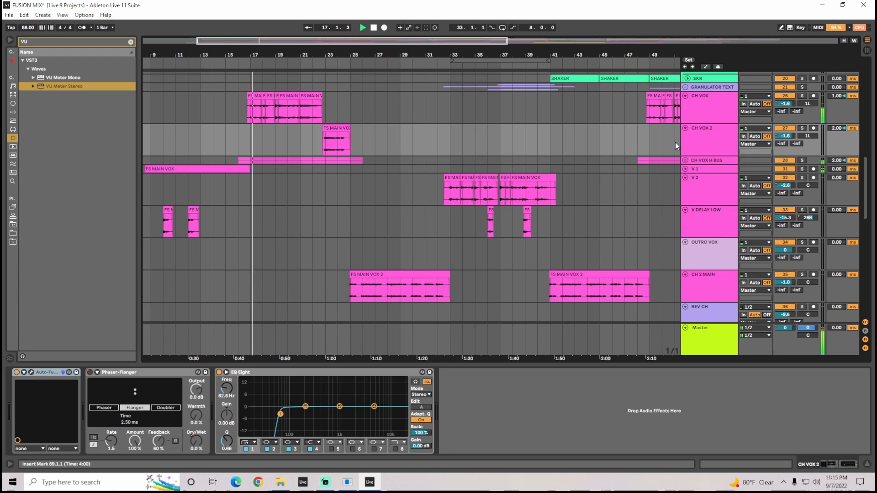
Step: Show the CH VOX H BUS and V 1 device chains during playback, moving the TDR Nova window clear of the track headers
{"action": "scroll", "coordinate": [498, 85], "scroll_direction": "down", "scroll_amount": 5}
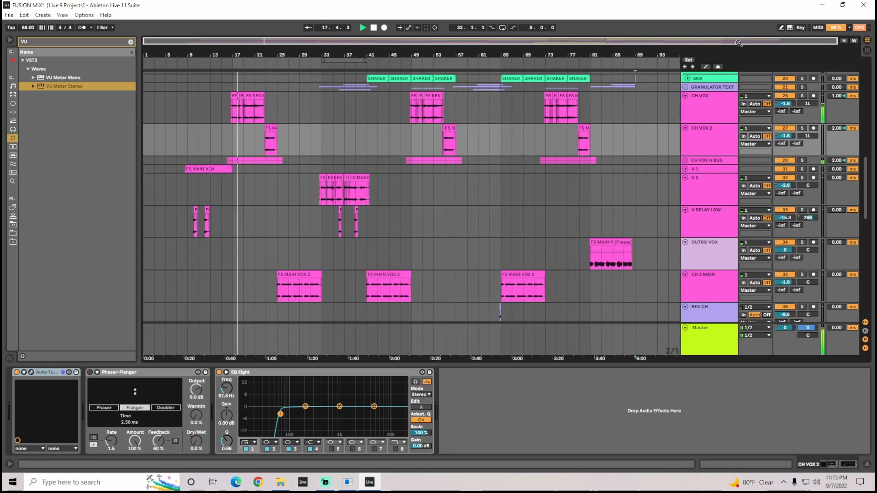
{"action": "left_click", "coordinate": [701, 160]}
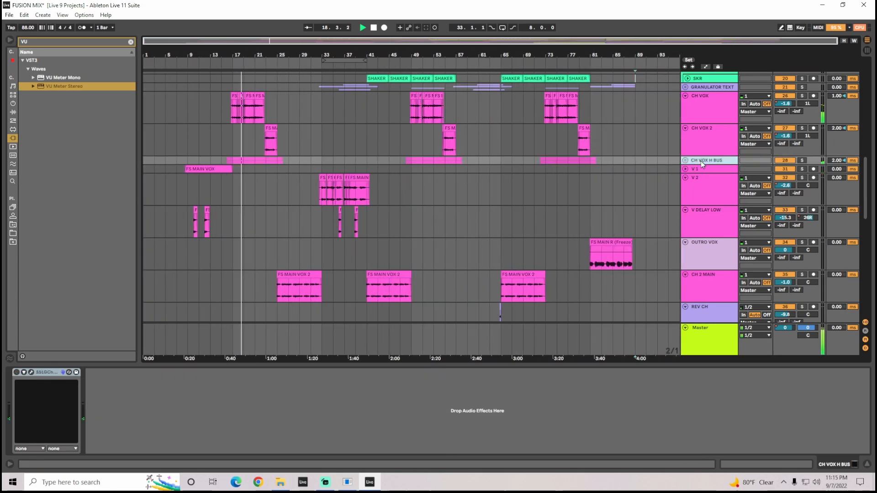
{"action": "left_click", "coordinate": [712, 170]}
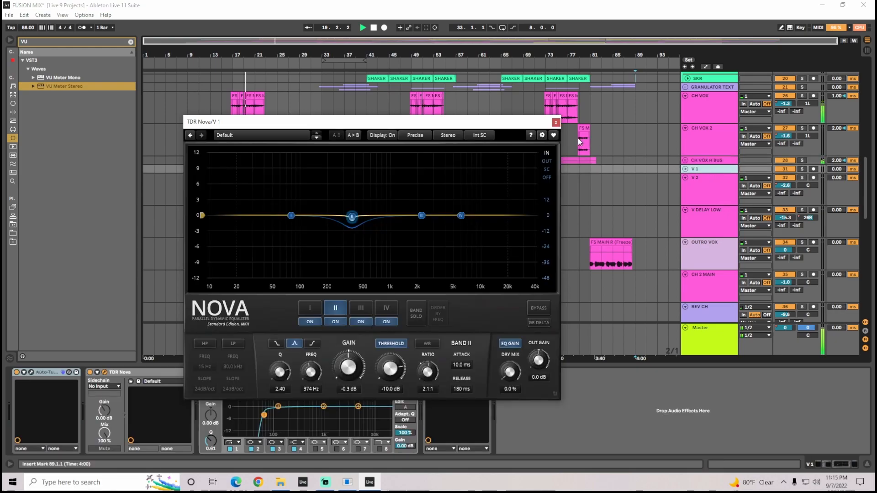
{"action": "left_click_drag", "start_coordinate": [530, 124], "coordinate": [584, 214]}
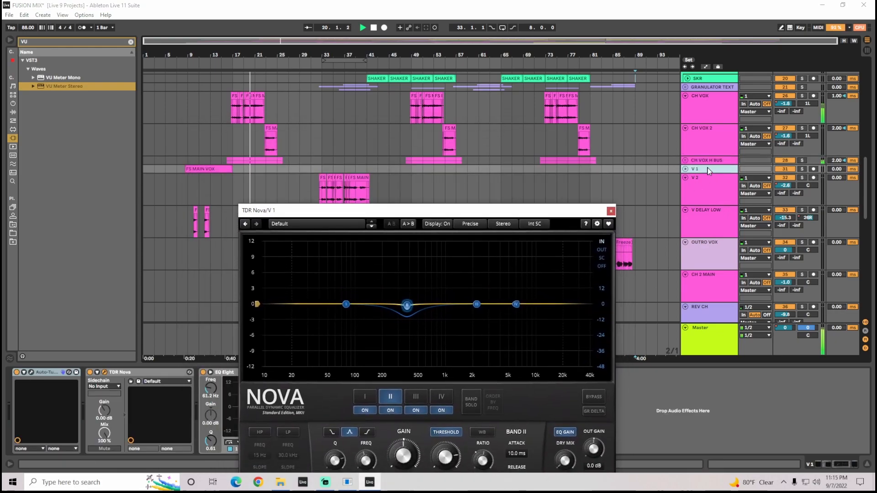
Step: Unfold the V 1 track and close its TDR Nova window
{"action": "left_click", "coordinate": [686, 169]}
{"action": "scroll", "coordinate": [311, 152], "scroll_direction": "down", "scroll_amount": 2}
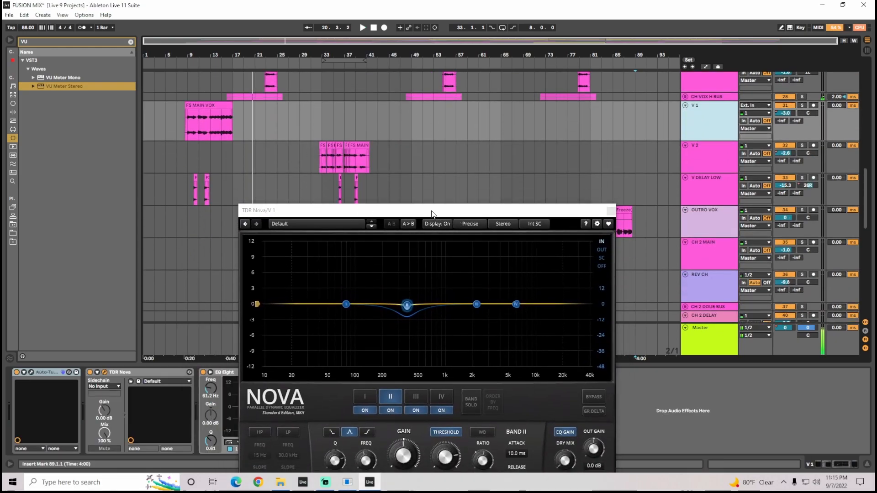
{"action": "left_click_drag", "start_coordinate": [432, 212], "coordinate": [420, 175]}
{"action": "left_click", "coordinate": [599, 173]}
{"action": "left_click_drag", "start_coordinate": [199, 42], "coordinate": [200, 51]}
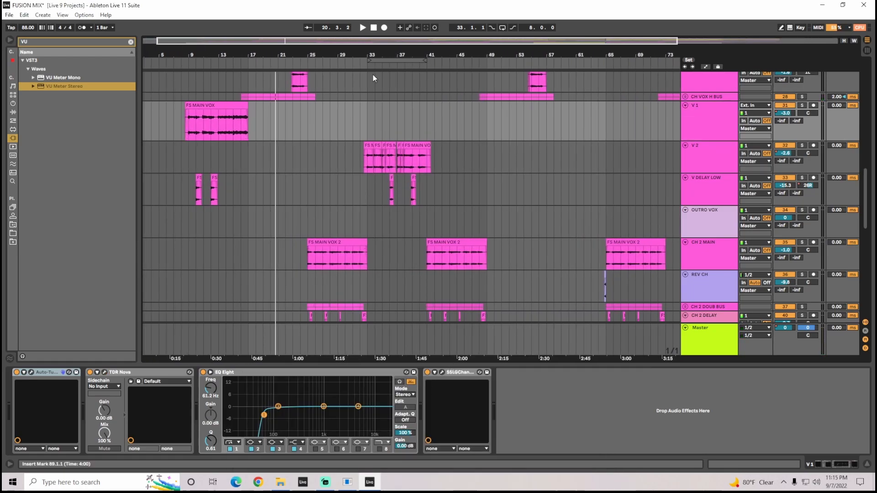
Step: View the Auto-Tune Pro and TDR Nova settings on V 1, closing each plug-in window
{"action": "left_click", "coordinate": [711, 127]}
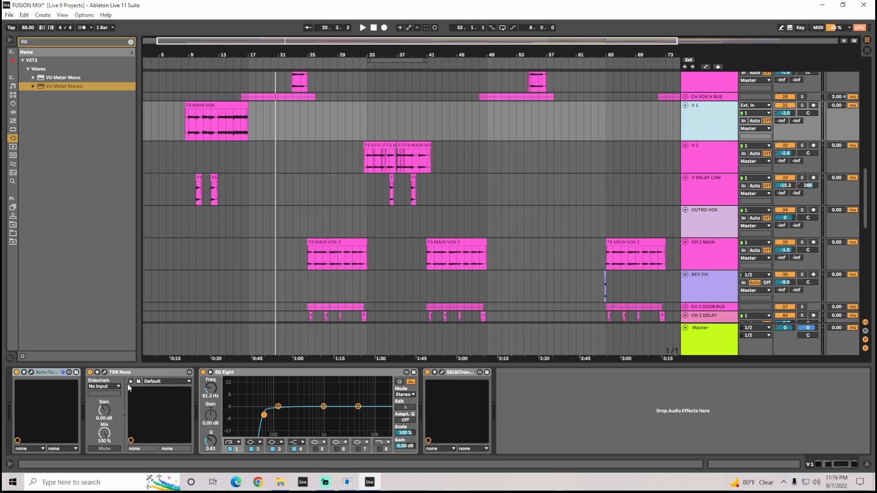
{"action": "left_click", "coordinate": [31, 372]}
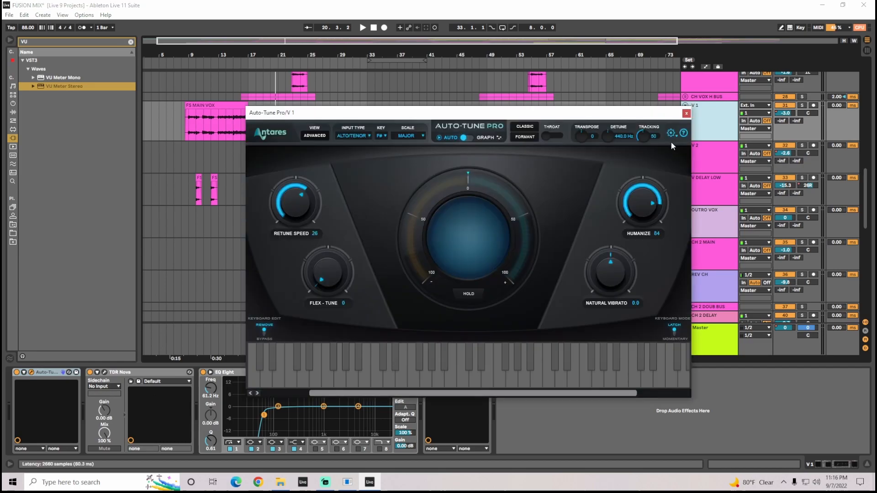
{"action": "left_click", "coordinate": [686, 113]}
{"action": "left_click", "coordinate": [105, 372]}
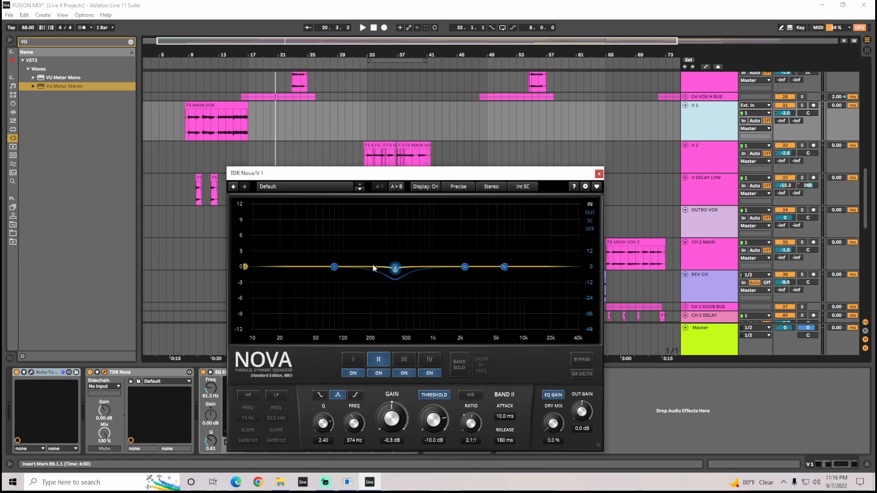
{"action": "left_click_drag", "start_coordinate": [278, 173], "coordinate": [242, 112]}
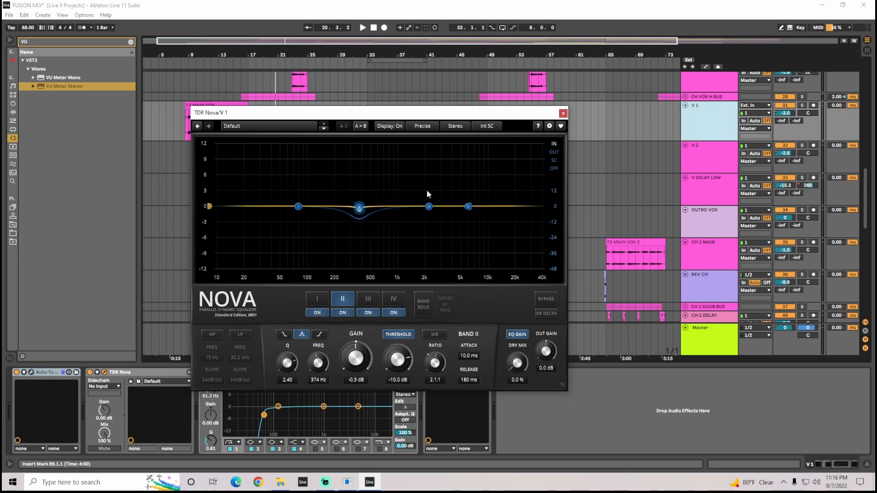
{"action": "left_click", "coordinate": [564, 113]}
Step: Play the V 1 vocal clip while watching TDR Nova's dynamic band II, stop playback and close the plug-in window
{"action": "left_click_drag", "start_coordinate": [201, 42], "coordinate": [201, 60]}
{"action": "left_click", "coordinate": [179, 62]}
{"action": "left_click", "coordinate": [104, 372]}
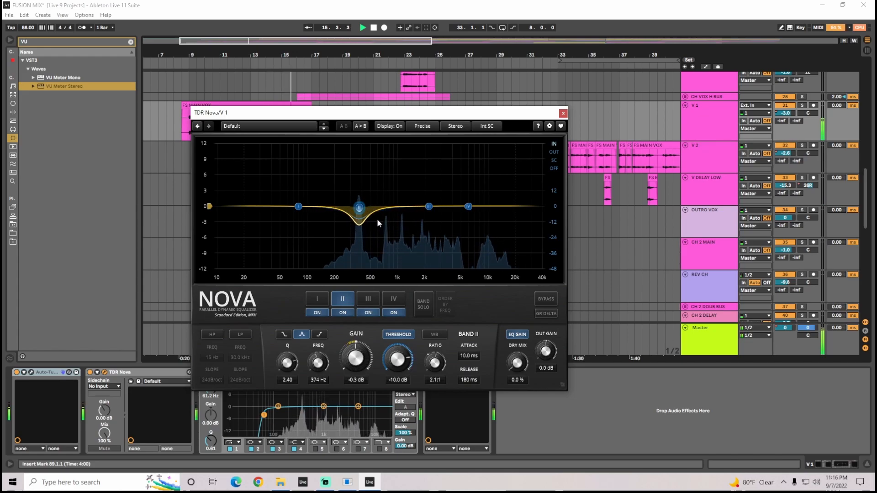
{"action": "key", "text": "space"}
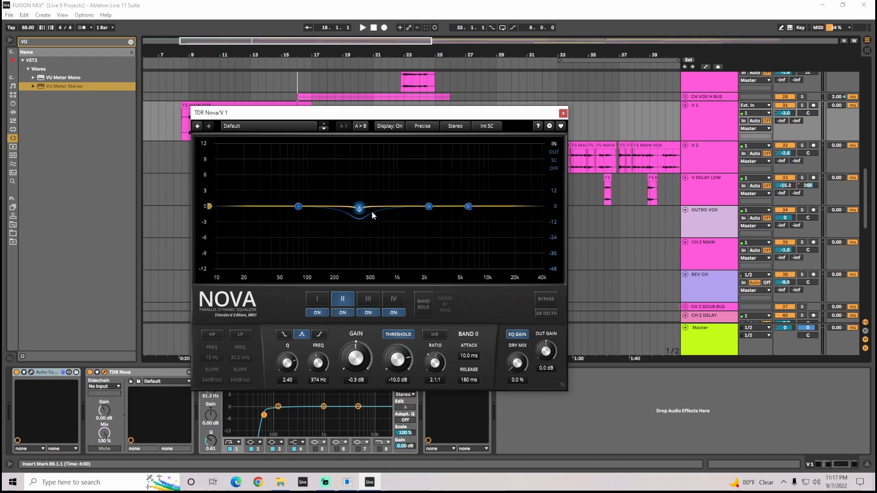
{"action": "left_click", "coordinate": [563, 113]}
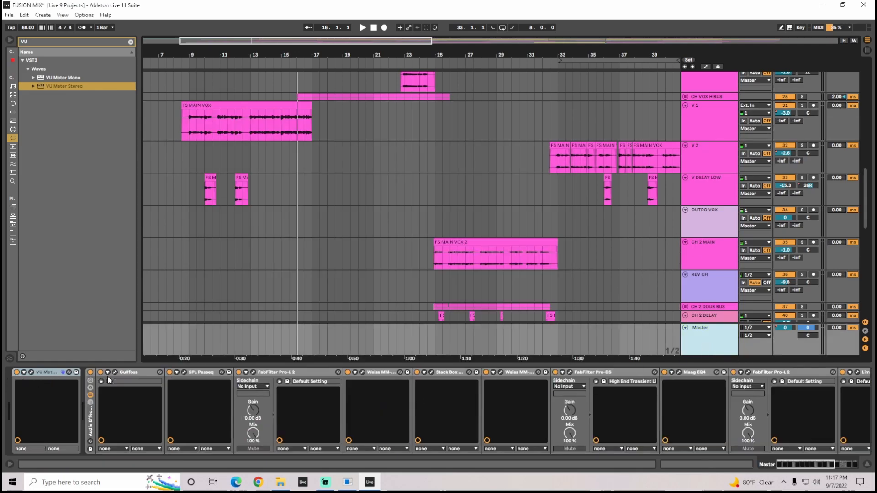
{"action": "left_click", "coordinate": [131, 41]}
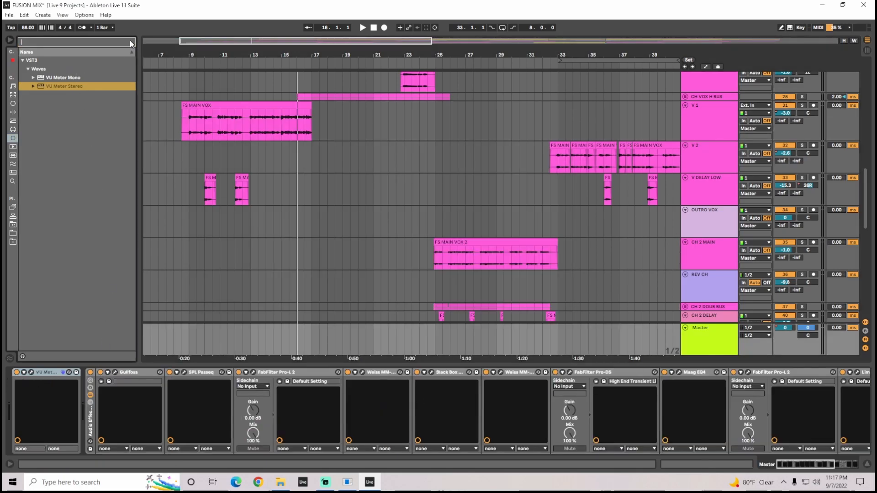
{"action": "type", "text": "MASTER"}
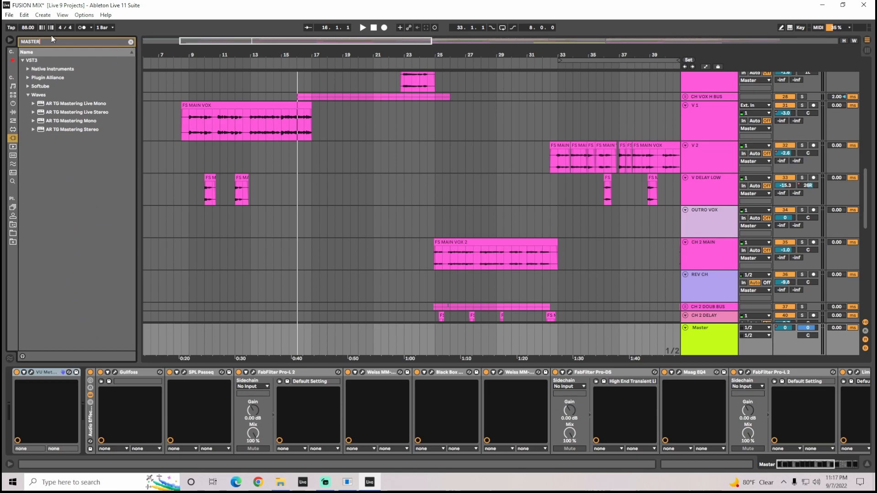
{"action": "key", "text": "BackSpace"}
{"action": "key", "text": "BackSpace"}
{"action": "key", "text": "BackSpace"}
{"action": "key", "text": "BackSpace"}
{"action": "key", "text": "BackSpace"}
{"action": "key", "text": "BackSpace"}
Step: Search the browser for "EQ" and add the EQ Eight audio effect to the Master chain after VU Meter
{"action": "type", "text": "EQ"}
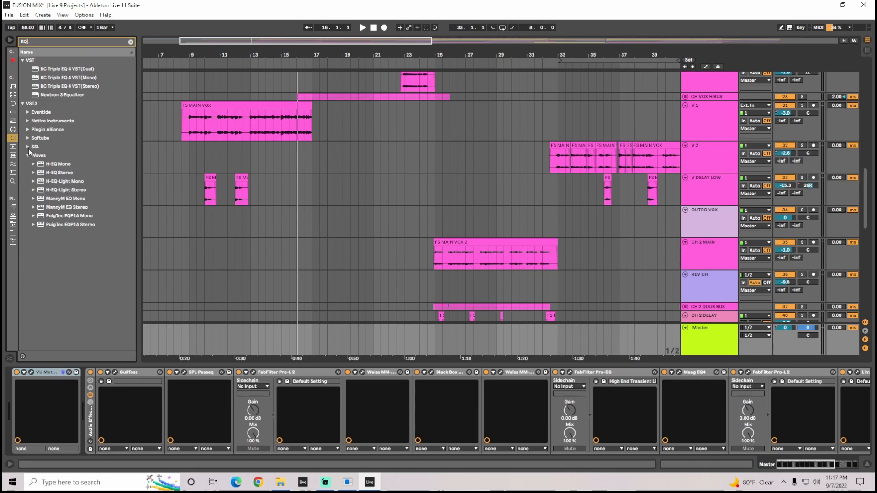
{"action": "left_click", "coordinate": [16, 112]}
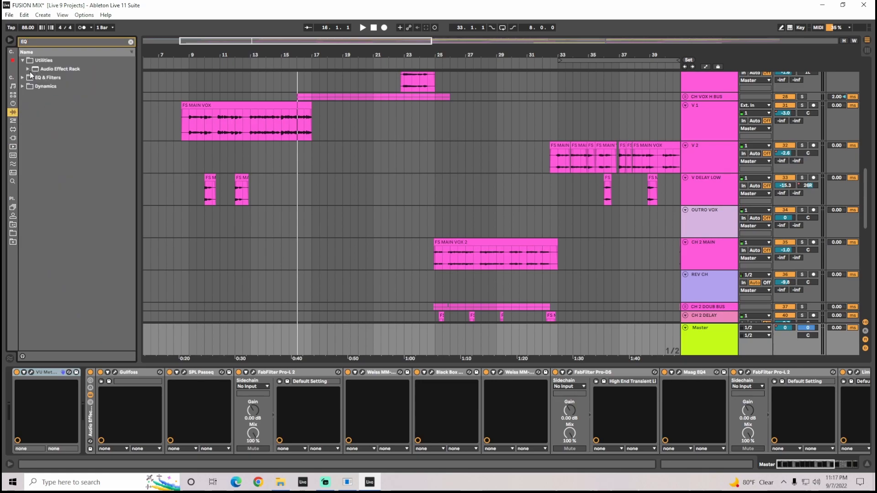
{"action": "left_click", "coordinate": [22, 77]}
{"action": "left_click_drag", "start_coordinate": [53, 87], "coordinate": [86, 404]}
Step: Play the song and inspect EQ Eight's enlarged frequency display on the Master, stop playback and hide the device chain
{"action": "key", "text": "space"}
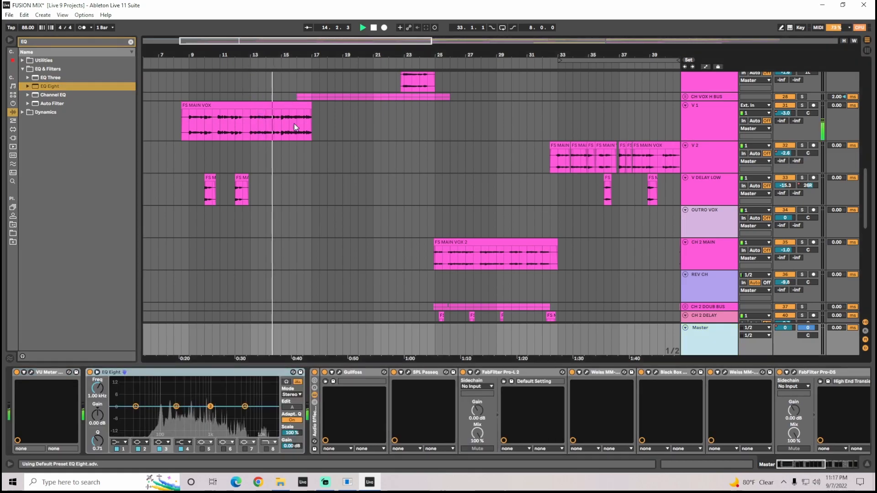
{"action": "left_click", "coordinate": [96, 372]}
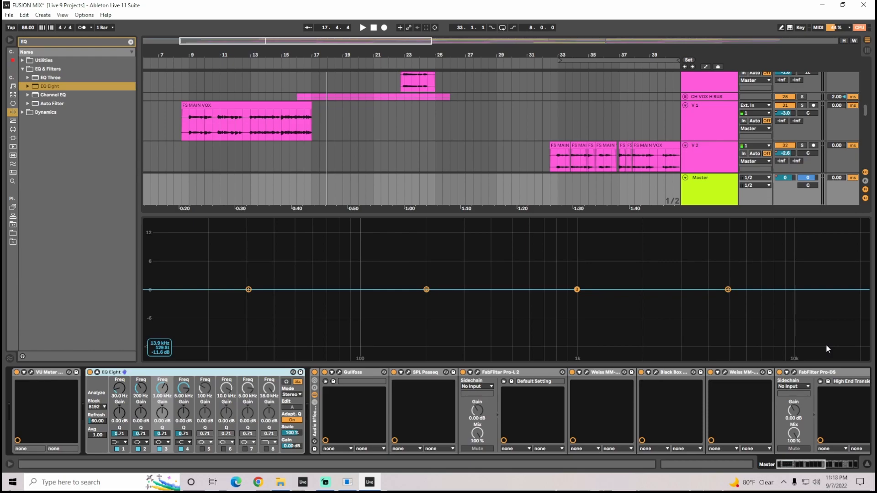
{"action": "mouse_move", "coordinate": [800, 467]}
{"action": "left_mouse_down"}
{"action": "mouse_move", "coordinate": [834, 466]}
{"action": "mouse_move", "coordinate": [787, 467]}
{"action": "left_mouse_up"}
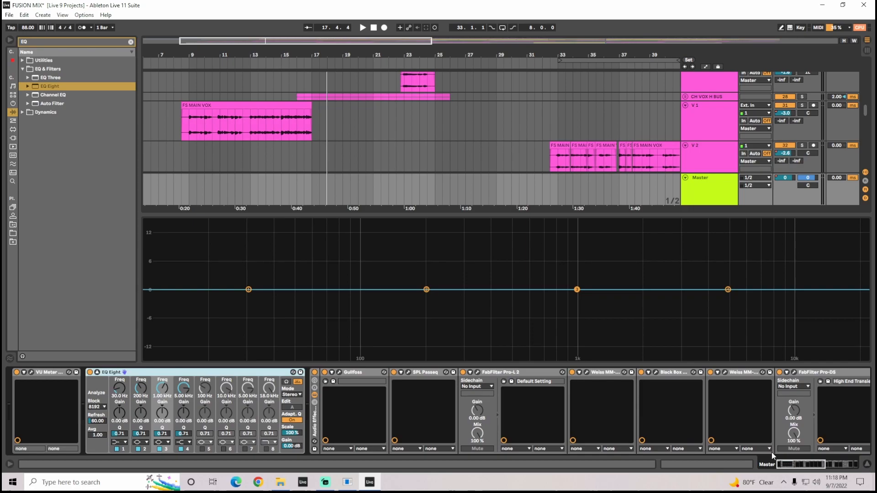
{"action": "mouse_move", "coordinate": [796, 463]}
{"action": "left_mouse_down"}
{"action": "mouse_move", "coordinate": [843, 468]}
{"action": "mouse_move", "coordinate": [790, 465]}
{"action": "left_mouse_up"}
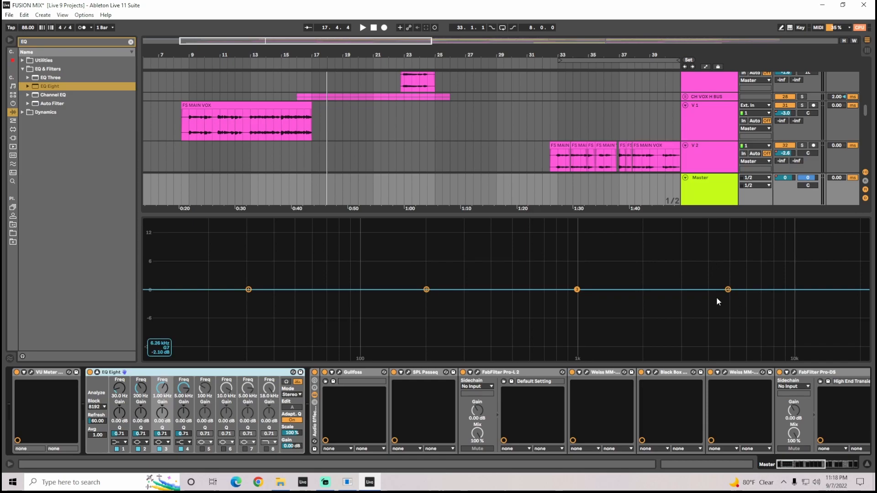
{"action": "left_click", "coordinate": [867, 464]}
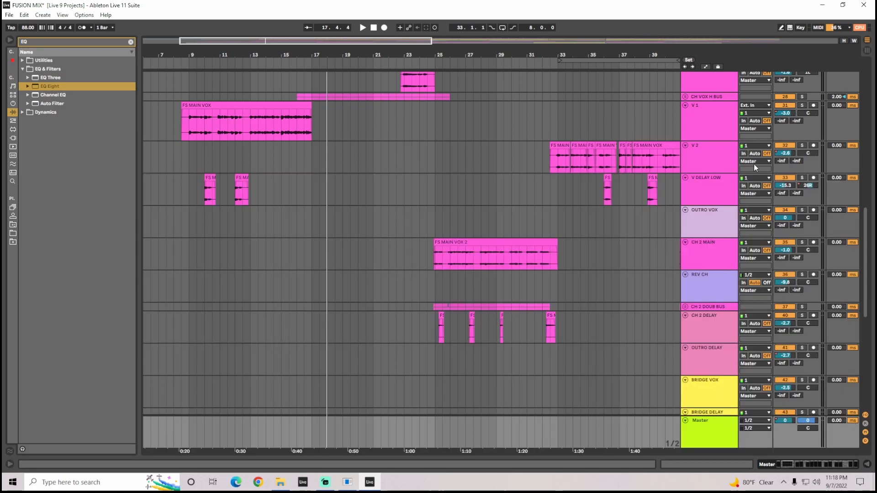
Step: Fit the whole song in the arrangement and look over the vocal, bridge, main delay, reverb and glitch tracks
{"action": "left_click", "coordinate": [855, 41]}
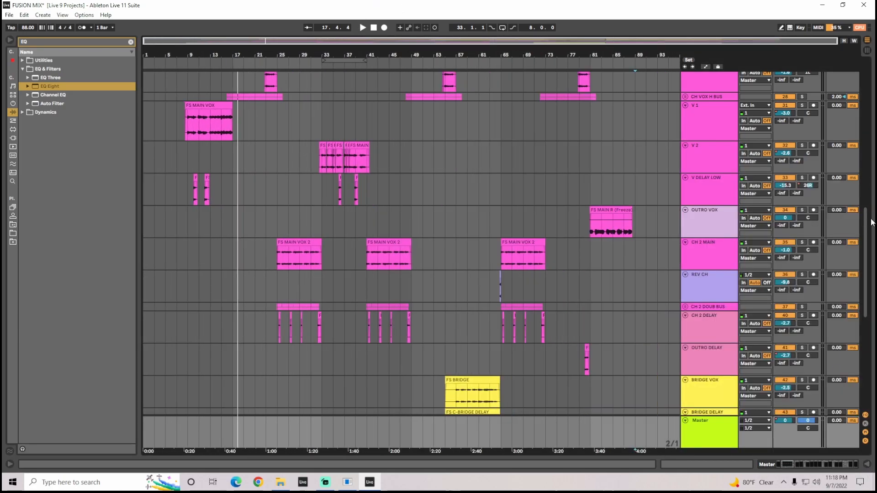
{"action": "scroll", "coordinate": [868, 274], "scroll_direction": "down", "scroll_amount": 5}
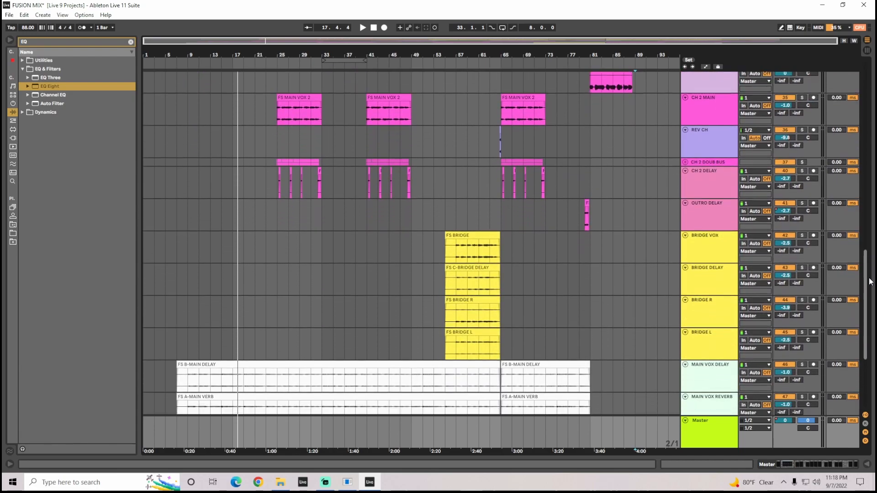
{"action": "scroll", "coordinate": [869, 311], "scroll_direction": "down", "scroll_amount": 5}
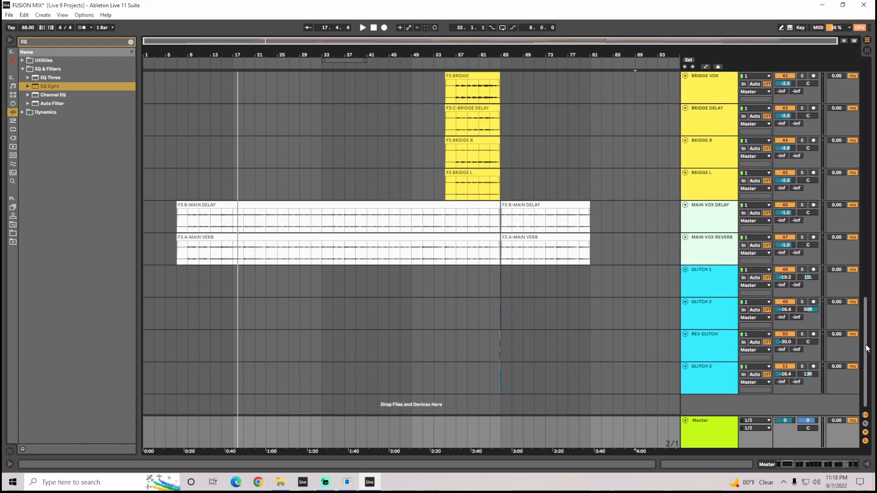
{"action": "left_click_drag", "start_coordinate": [869, 348], "coordinate": [874, 200]}
{"action": "left_click_drag", "start_coordinate": [281, 41], "coordinate": [308, 53]}
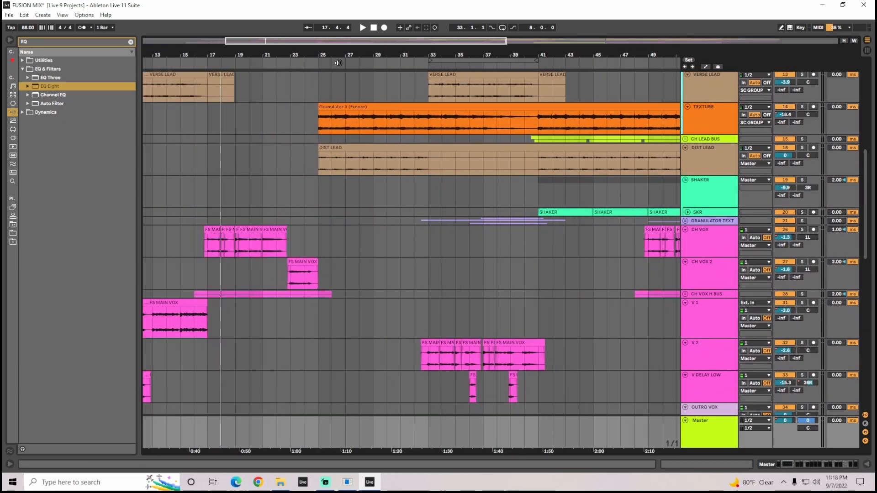
Step: Show the device chain of the CH VOX 2 track
{"action": "scroll", "coordinate": [707, 237], "scroll_direction": "down", "scroll_amount": 4}
{"action": "left_click", "coordinate": [698, 154]}
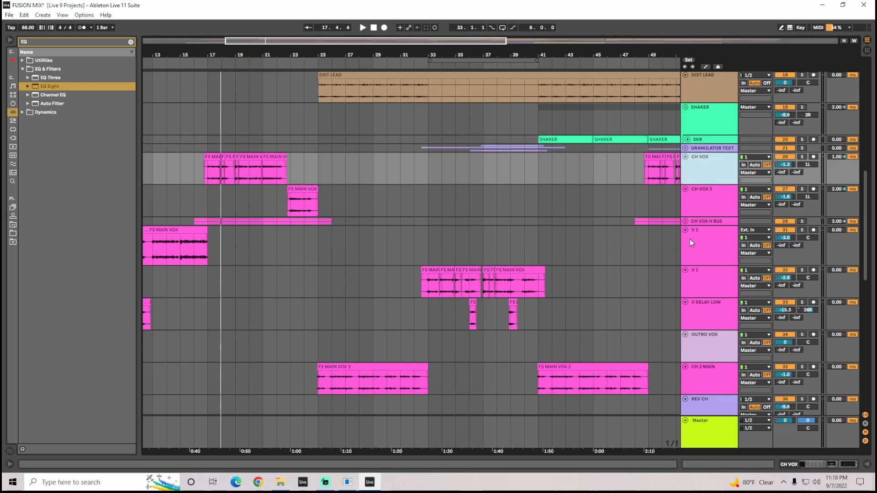
{"action": "left_click", "coordinate": [716, 198]}
{"action": "left_click", "coordinate": [826, 465]}
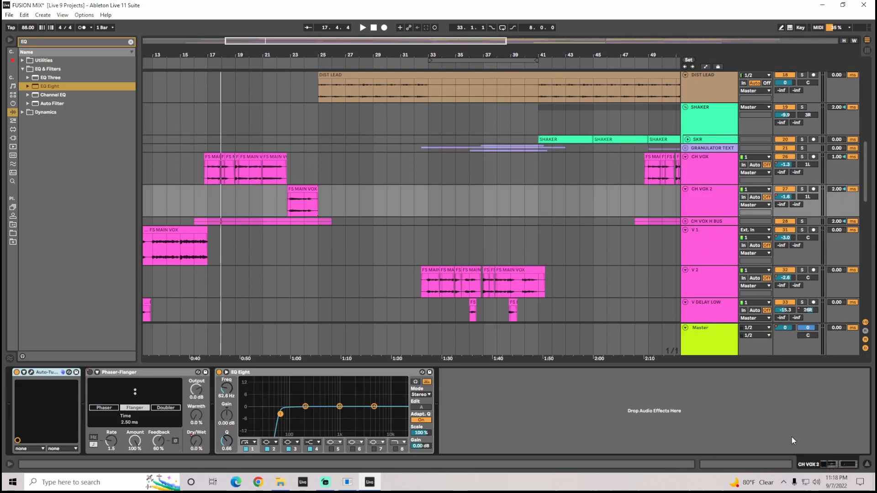
Step: Open the SSLGChannel plug-in on the V 1 track and move its window clear of the device chain and vocal clips
{"action": "left_click", "coordinate": [714, 230]}
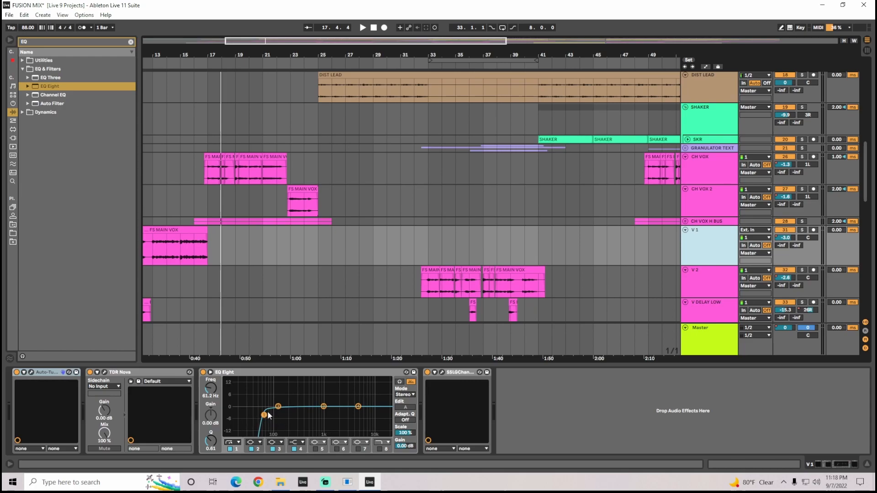
{"action": "left_click", "coordinate": [441, 373]}
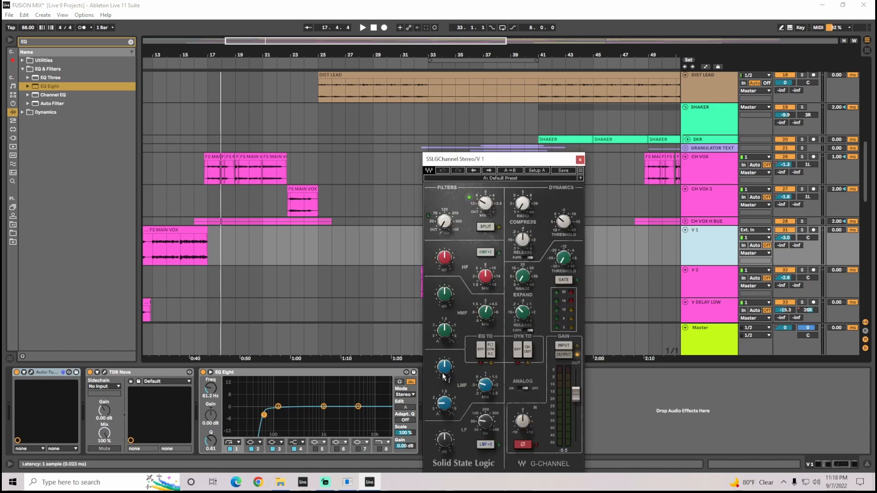
{"action": "left_click_drag", "start_coordinate": [475, 159], "coordinate": [470, 98]}
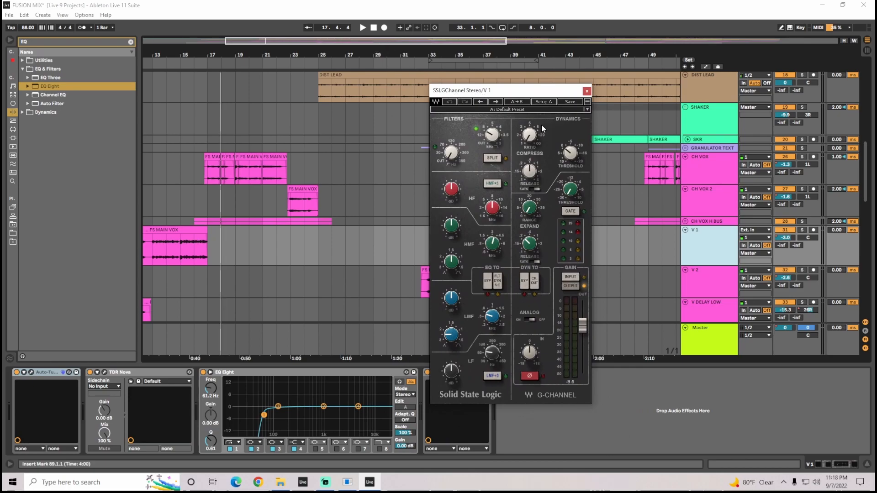
{"action": "left_click_drag", "start_coordinate": [473, 94], "coordinate": [401, 86]}
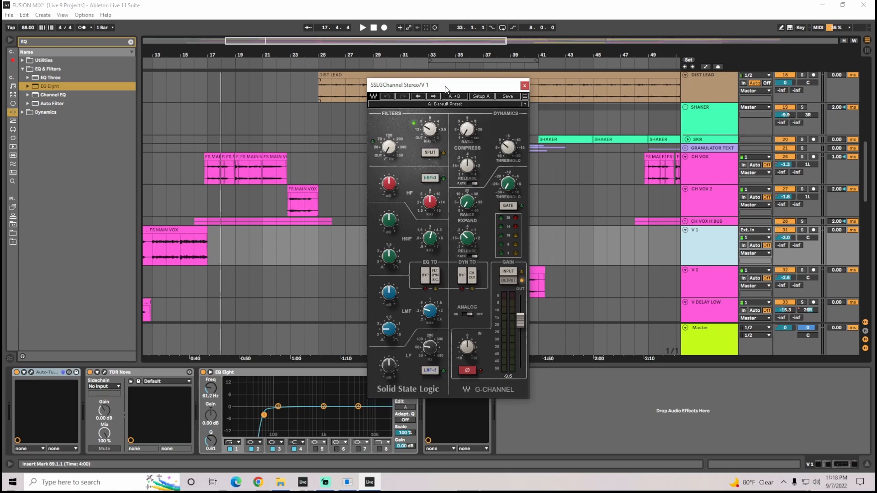
{"action": "left_click_drag", "start_coordinate": [445, 89], "coordinate": [433, 90]}
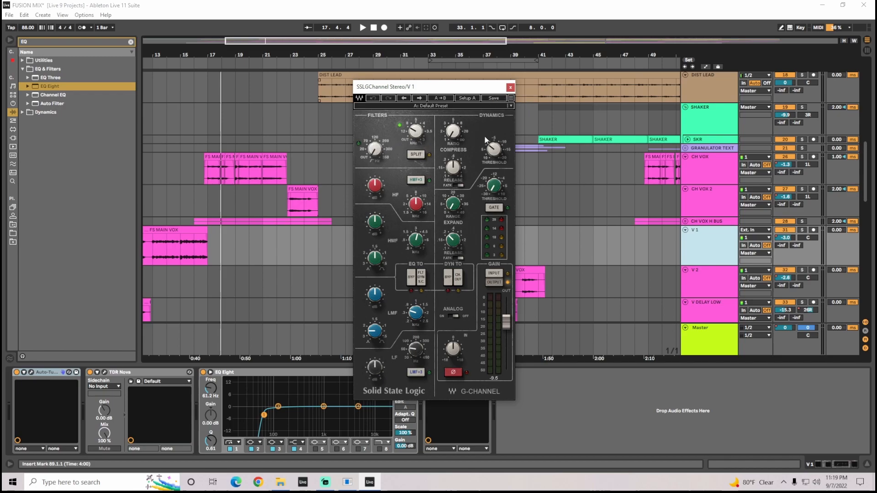
{"action": "left_click_drag", "start_coordinate": [414, 86], "coordinate": [479, 102]}
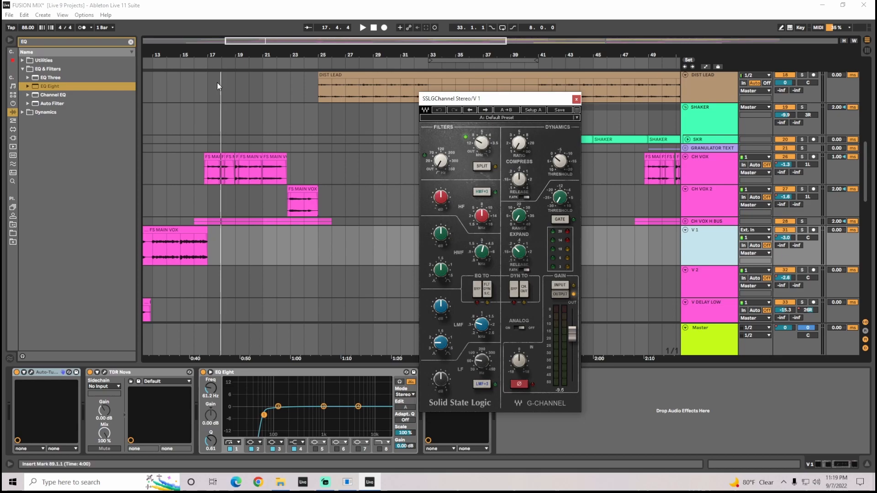
{"action": "left_click_drag", "start_coordinate": [450, 103], "coordinate": [510, 94]}
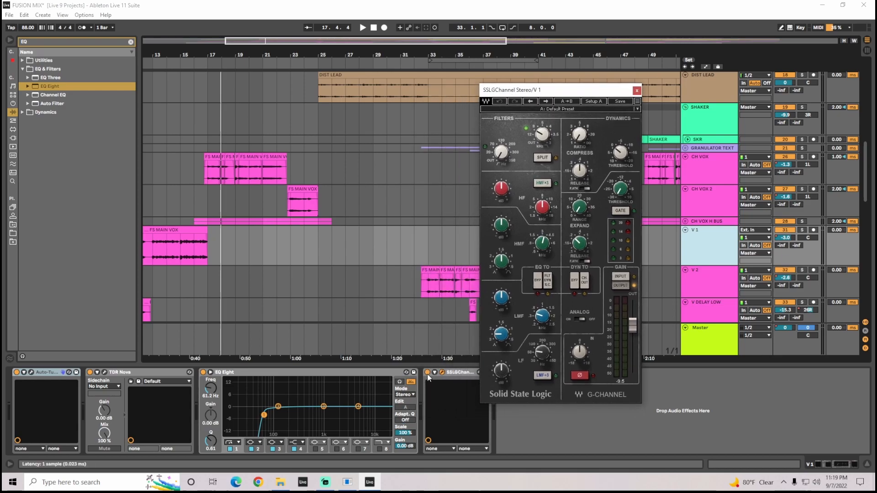
Step: Bypass SSLGChannel on V 1, play the arrangement from about bar 17, stop playback and re-enable the plug-in
{"action": "left_click", "coordinate": [212, 74]}
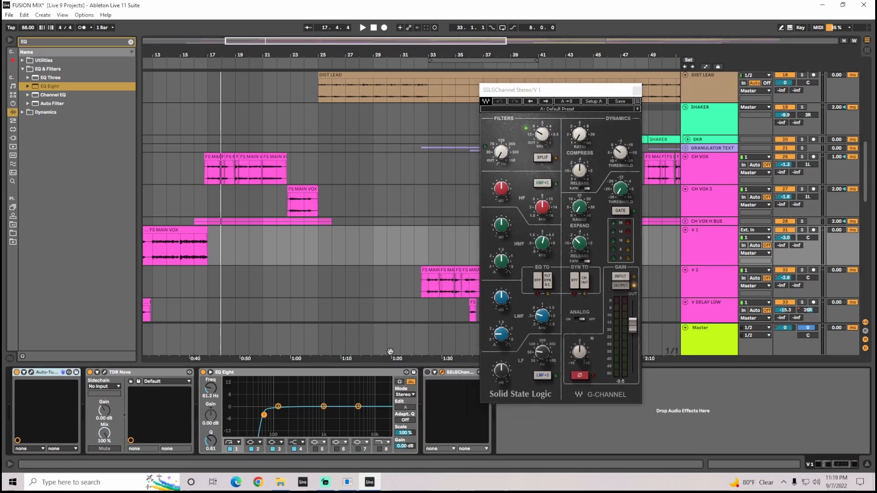
{"action": "left_click", "coordinate": [202, 63]}
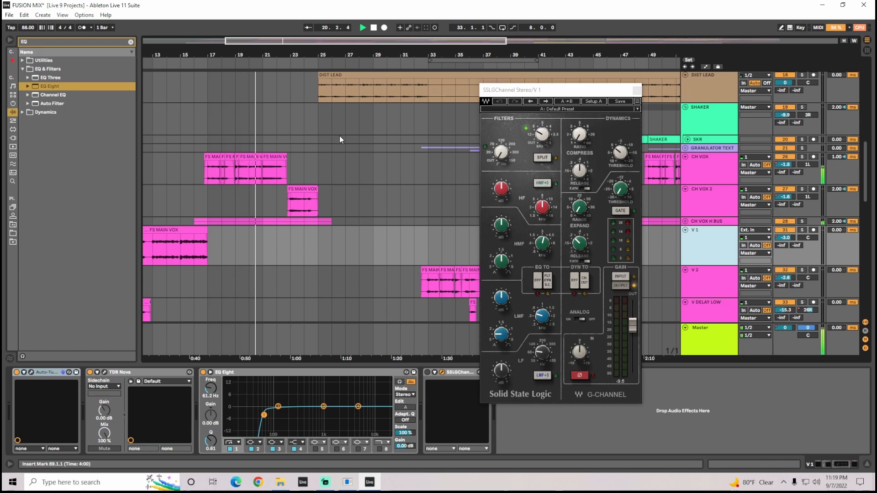
{"action": "left_click", "coordinate": [373, 28]}
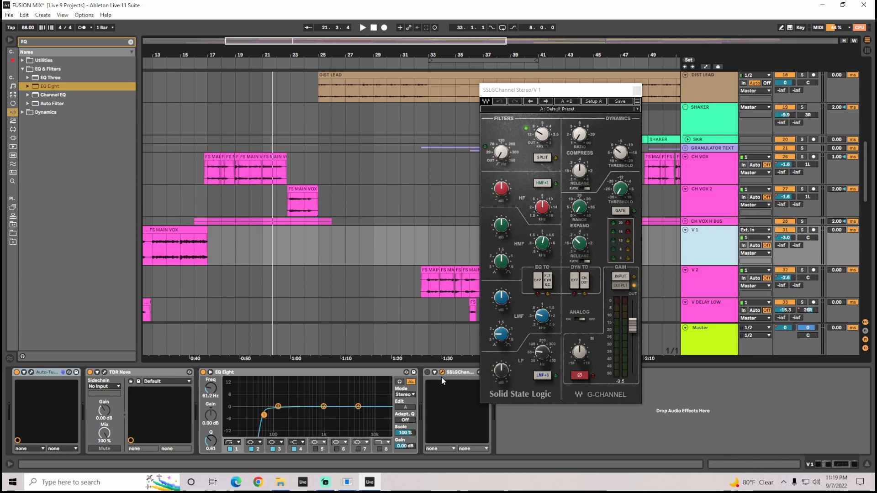
{"action": "left_click", "coordinate": [428, 372]}
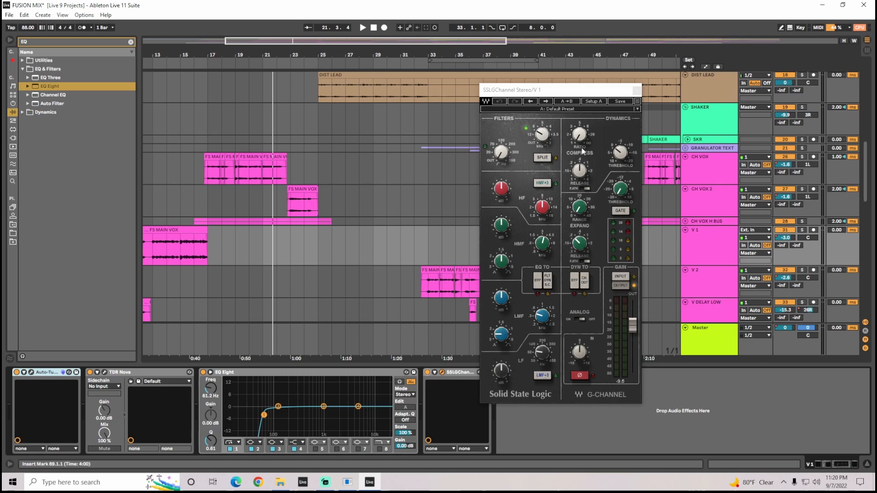
Step: Set the SSLGChannel low-pass filter on V 1 to OUT and play the V 1 vocal to hear it unfiltered
{"action": "left_click_drag", "start_coordinate": [542, 146], "coordinate": [543, 140]}
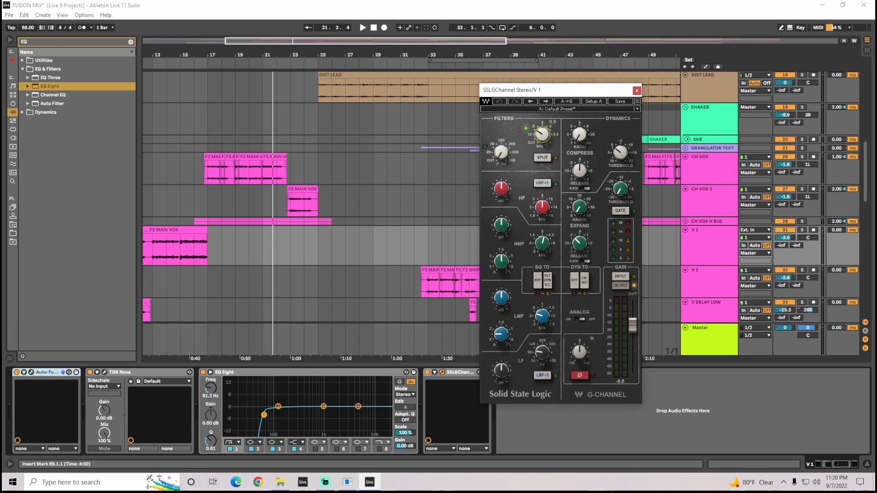
{"action": "left_click_drag", "start_coordinate": [210, 62], "coordinate": [210, 77]}
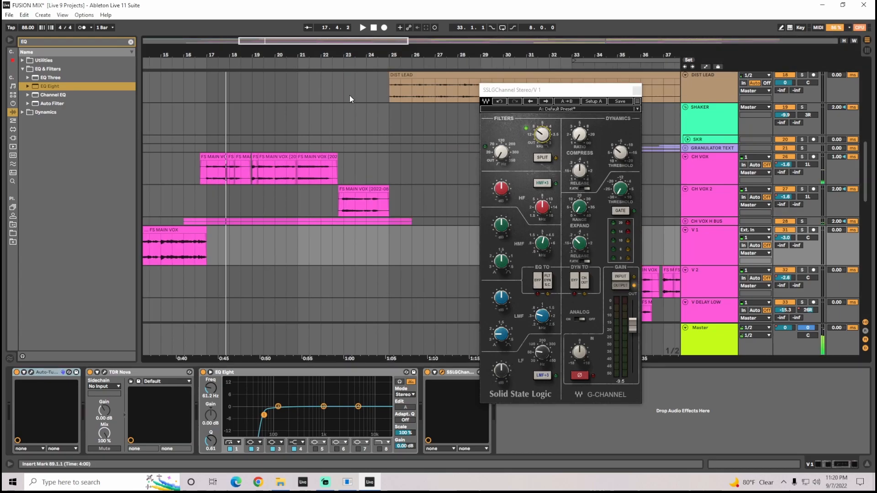
{"action": "left_click", "coordinate": [545, 136]}
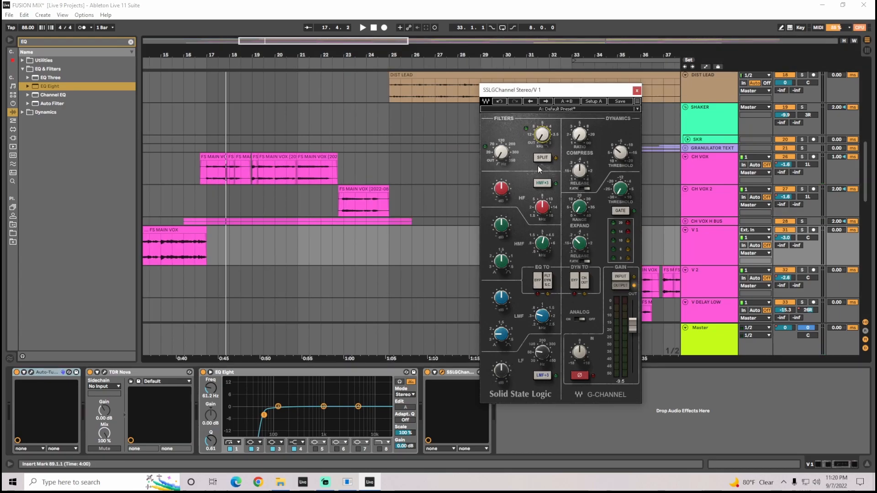
{"action": "left_click_drag", "start_coordinate": [281, 43], "coordinate": [284, 30]}
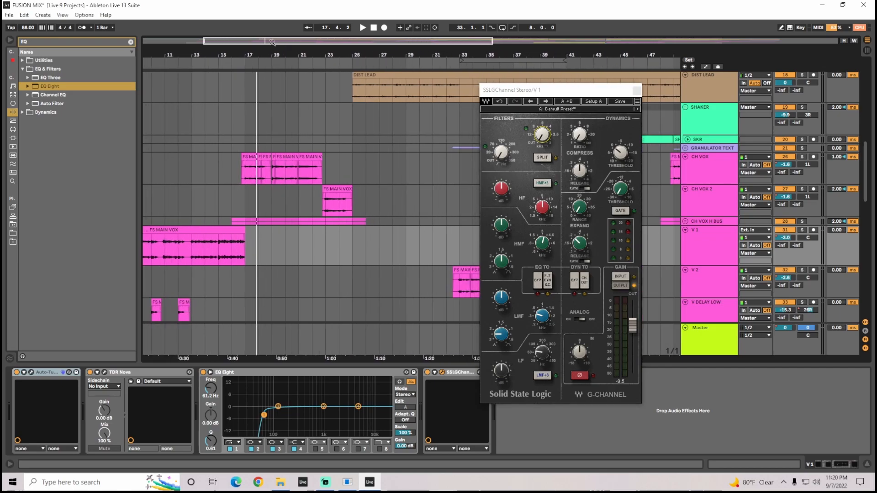
{"action": "left_click", "coordinate": [229, 64]}
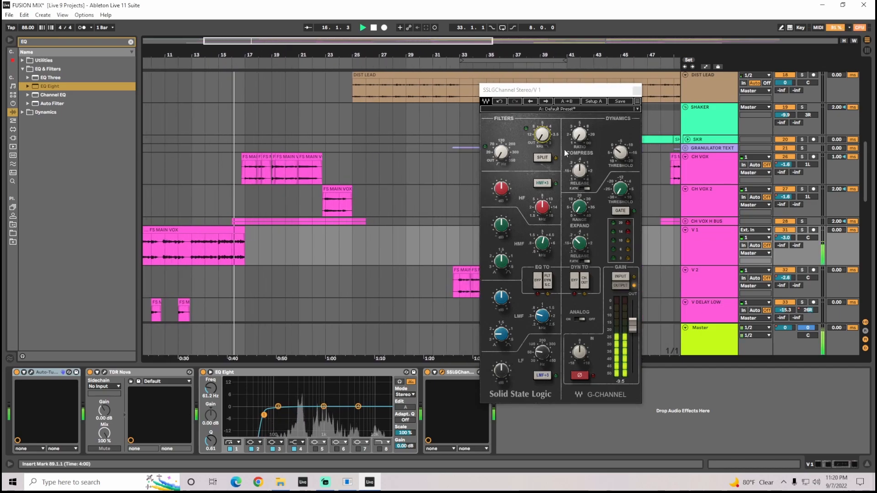
{"action": "left_click", "coordinate": [374, 28]}
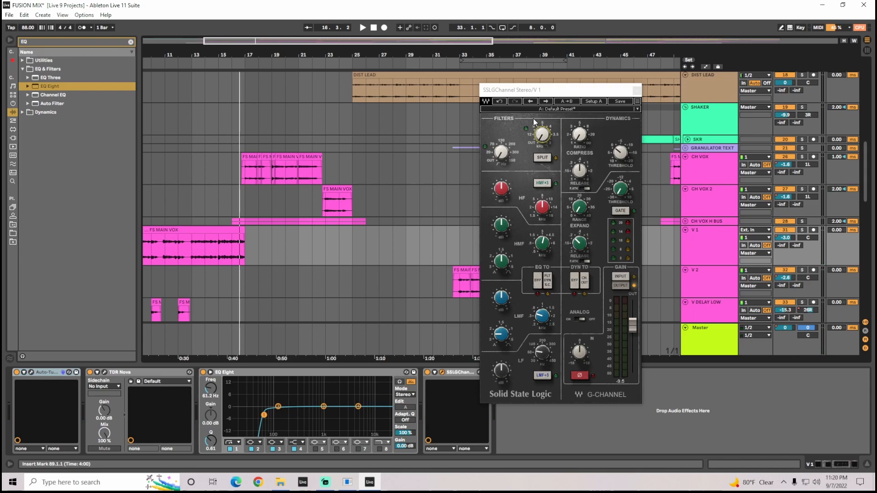
{"action": "left_click", "coordinate": [226, 65]}
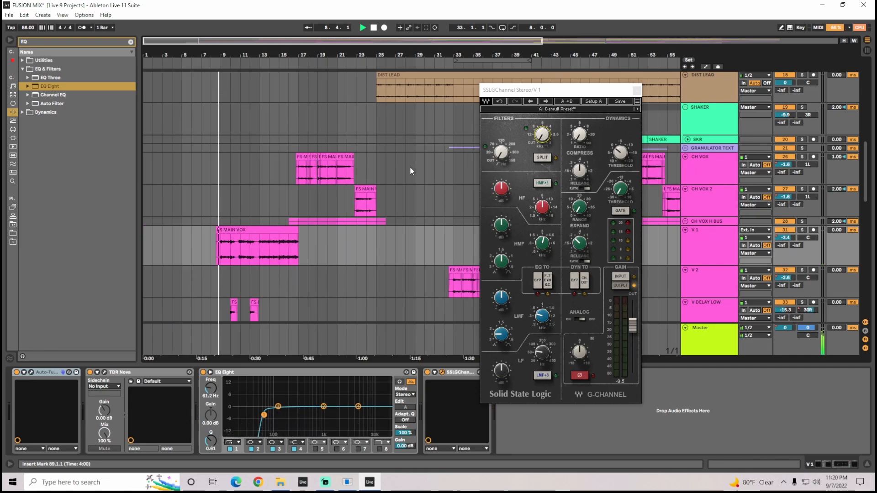
Step: Switch the SSLGChannel low-pass filter on V 1 back on and close the plug-in window
{"action": "left_click_drag", "start_coordinate": [543, 141], "coordinate": [543, 187]}
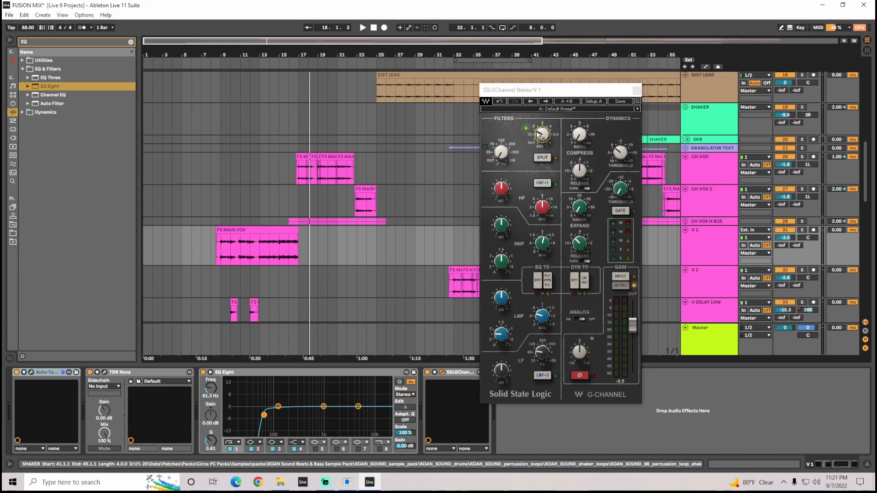
{"action": "left_click", "coordinate": [636, 90]}
{"action": "mouse_move", "coordinate": [212, 44]}
{"action": "left_mouse_down"}
{"action": "mouse_move", "coordinate": [216, 64]}
{"action": "mouse_move", "coordinate": [205, 45]}
{"action": "left_mouse_up"}
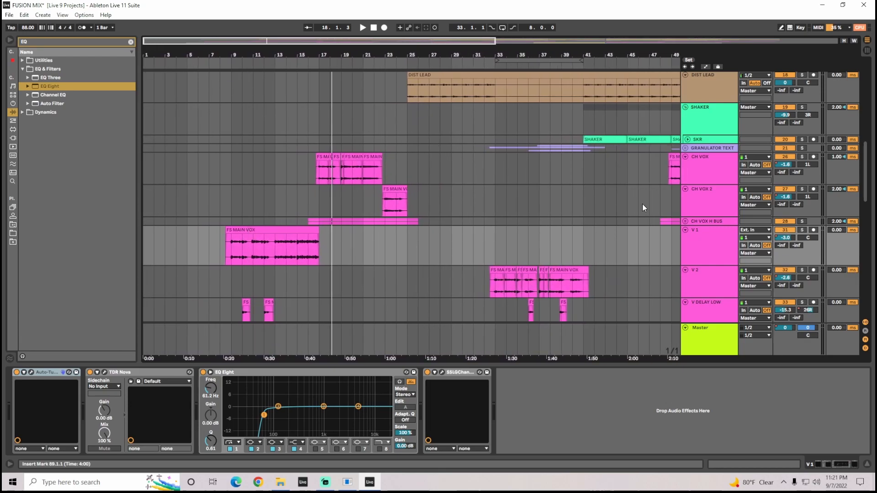
Step: Compare the device chains of the CH VOX 2 and CH VOX tracks
{"action": "left_click", "coordinate": [707, 213]}
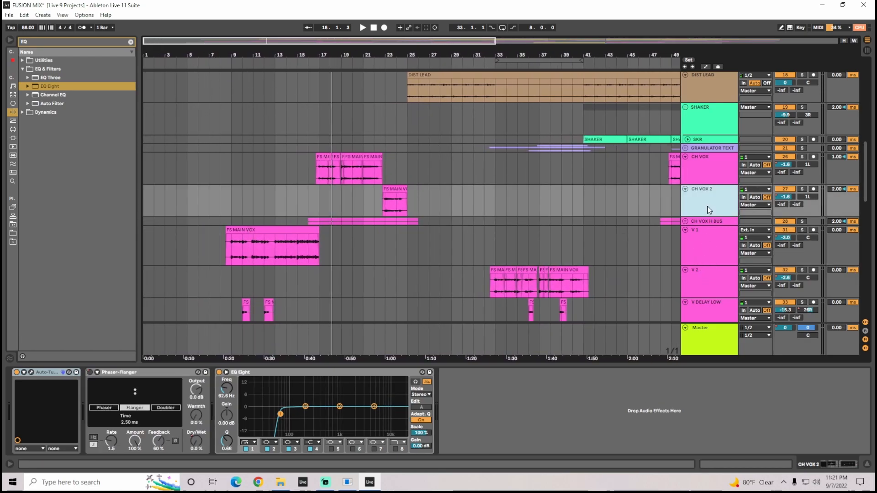
{"action": "left_click", "coordinate": [710, 173]}
{"action": "left_click", "coordinate": [714, 200]}
{"action": "left_click", "coordinate": [714, 175]}
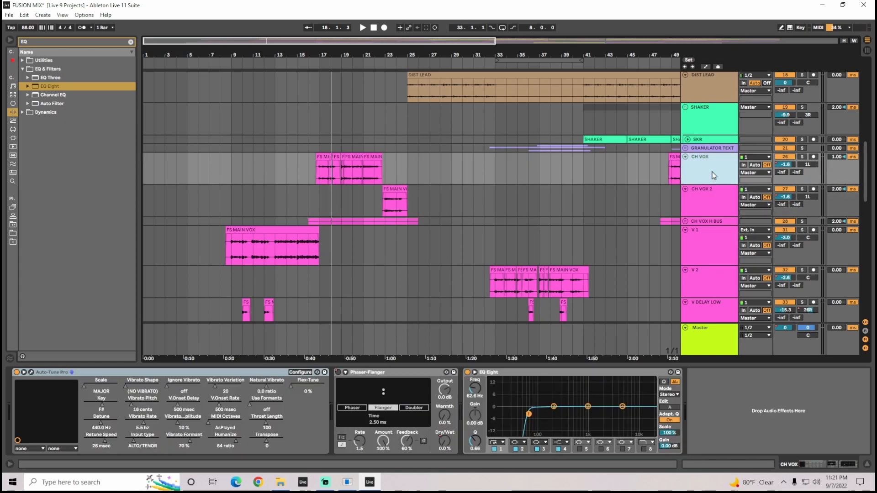
Step: Compare the device chains of the CH VOX 2, CH VOX and V 1 tracks
{"action": "left_click", "coordinate": [717, 199]}
{"action": "left_click", "coordinate": [706, 169]}
{"action": "scroll", "coordinate": [706, 192], "scroll_direction": "down", "scroll_amount": 1}
{"action": "scroll", "coordinate": [707, 192], "scroll_direction": "down", "scroll_amount": 1}
{"action": "left_click", "coordinate": [710, 176]}
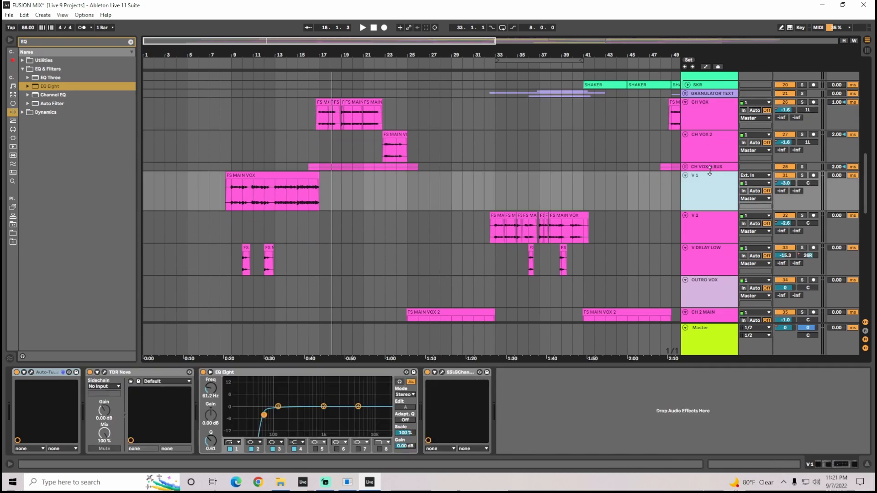
{"action": "scroll", "coordinate": [709, 197], "scroll_direction": "down", "scroll_amount": 2}
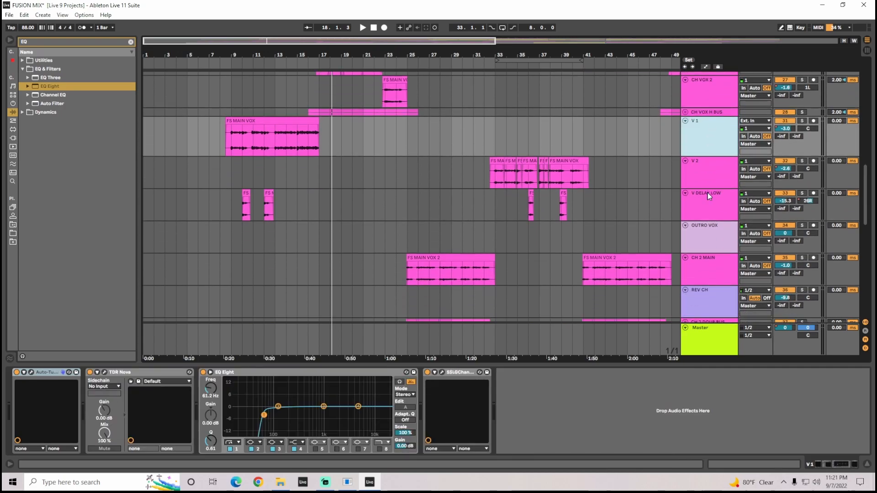
Step: Open the TDR Nova and SSLGChannel windows on V 1 to inspect their settings, closing each one
{"action": "left_click", "coordinate": [105, 373]}
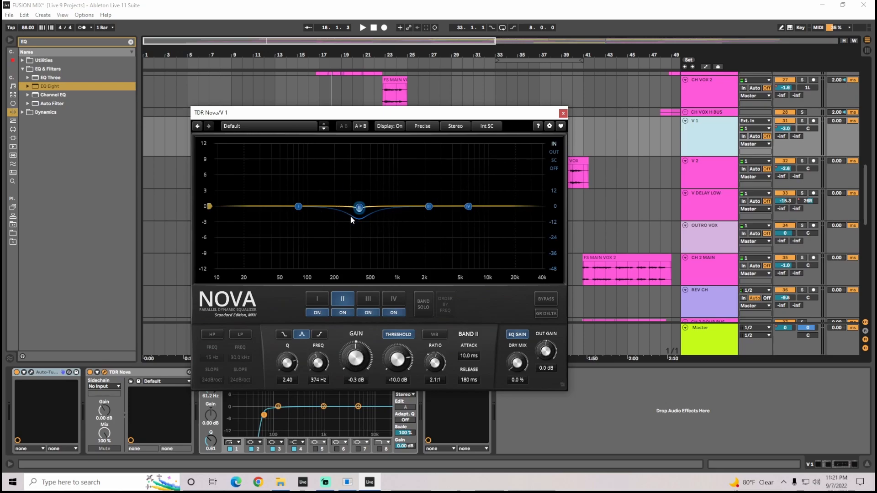
{"action": "left_click", "coordinate": [564, 114]}
{"action": "left_click", "coordinate": [440, 372]}
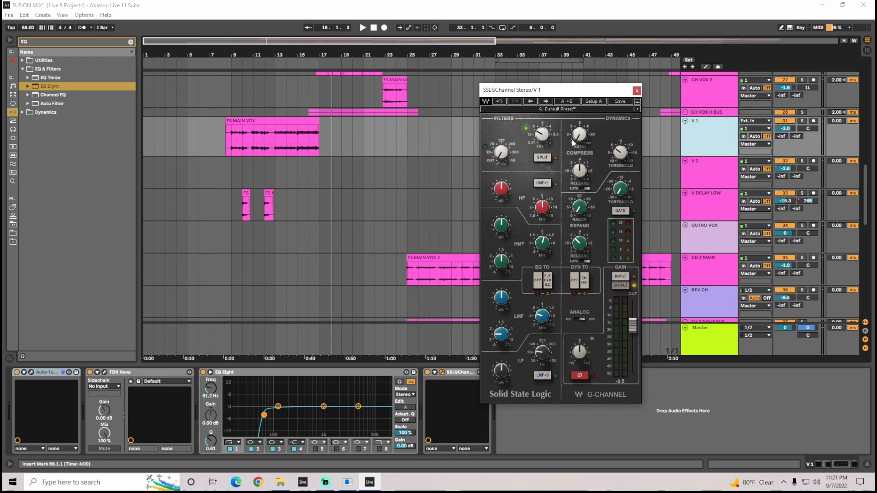
{"action": "left_click", "coordinate": [636, 90]}
{"action": "scroll", "coordinate": [719, 175], "scroll_direction": "down", "scroll_amount": 3}
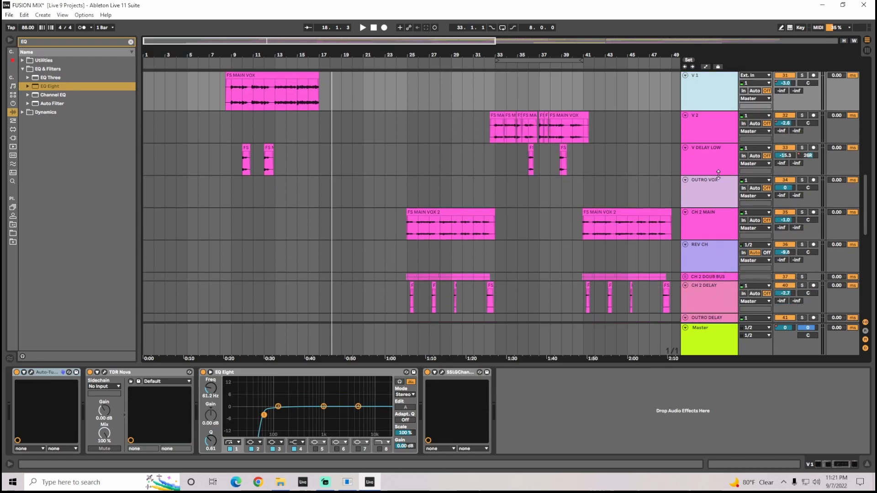
Step: View the device chains of the V 2 and V DELAY LOW tracks
{"action": "left_click", "coordinate": [712, 126]}
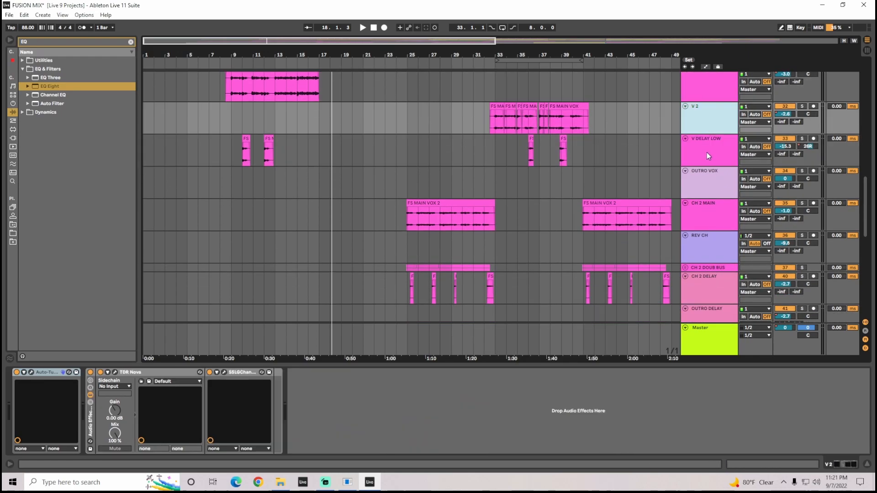
{"action": "left_click", "coordinate": [551, 122]}
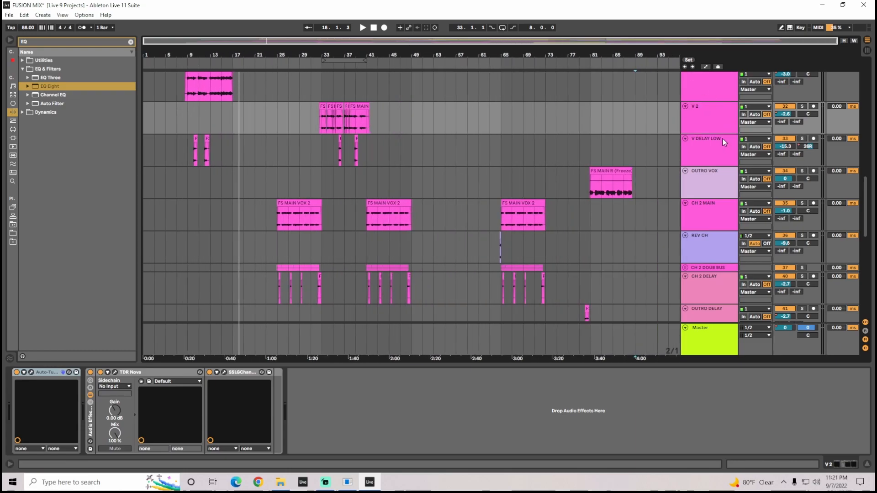
{"action": "left_click", "coordinate": [714, 124]}
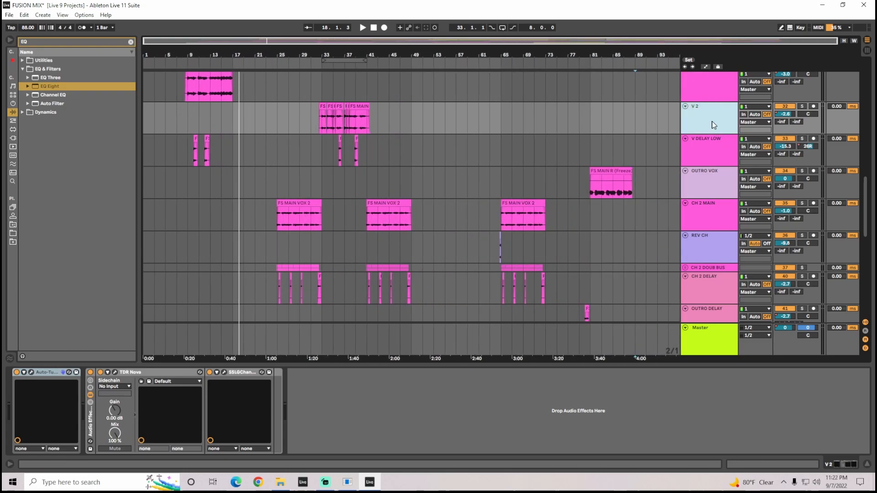
{"action": "left_click", "coordinate": [711, 157]}
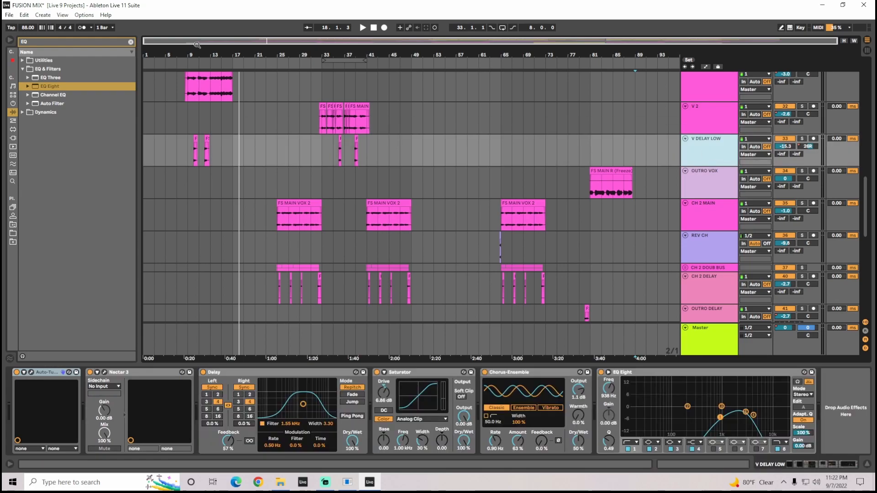
Step: Play the arrangement from about bar 9 to hear the first V DELAY LOW clip, and stop playback
{"action": "left_click_drag", "start_coordinate": [196, 57], "coordinate": [201, 61]}
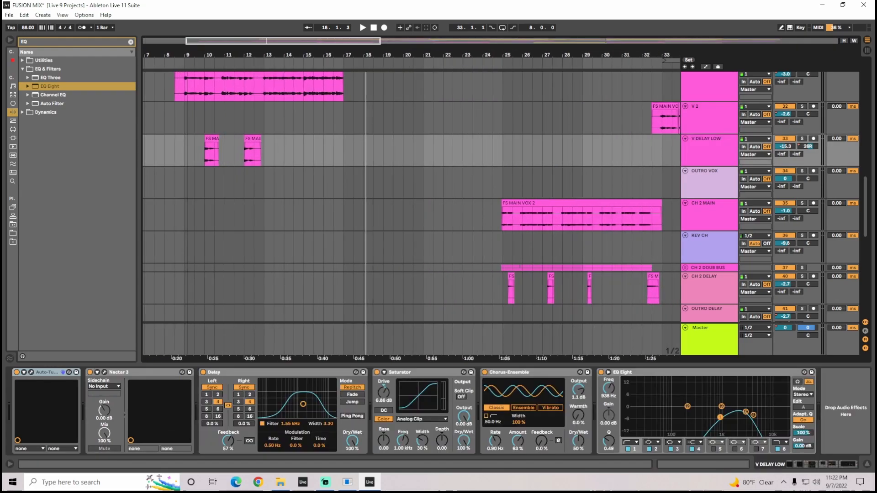
{"action": "left_click", "coordinate": [193, 66]}
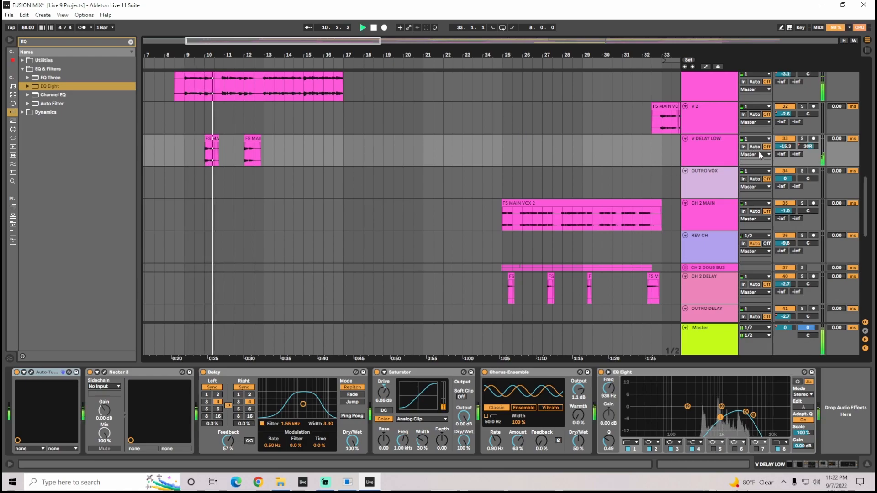
{"action": "key", "text": "space"}
Step: Solo V DELAY LOW and play its first clips from just after bar 9
{"action": "key", "text": "minus"}
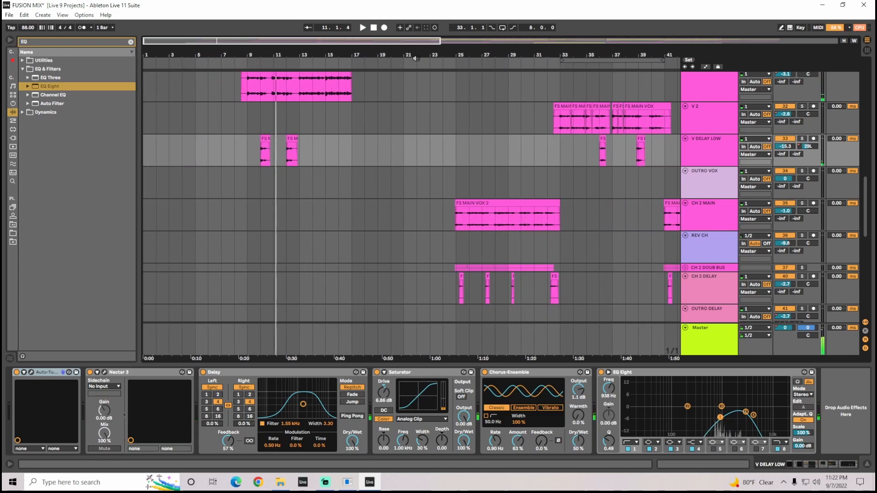
{"action": "left_click", "coordinate": [802, 139]}
{"action": "key", "text": "plus"}
{"action": "left_click", "coordinate": [185, 155]}
{"action": "key", "text": "space"}
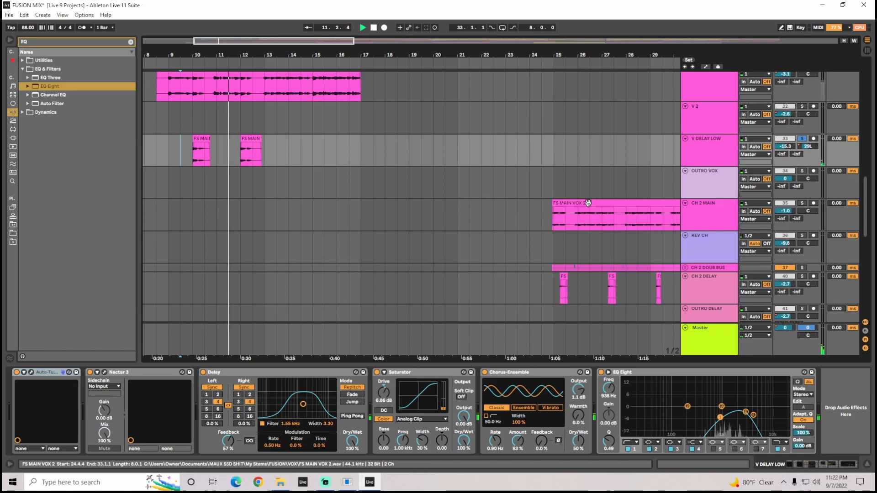
Step: Show the automation lanes to examine the V DELAY LOW track panning automation, and hide them again
{"action": "key", "text": "a"}
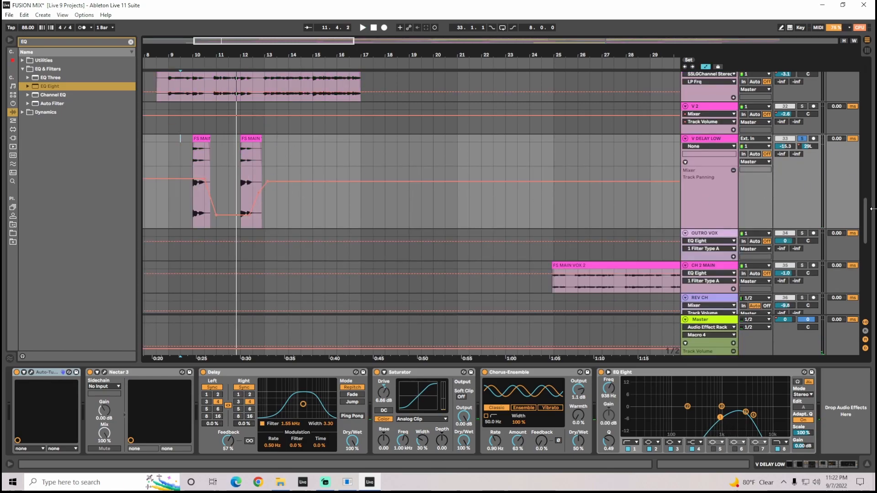
{"action": "left_click_drag", "start_coordinate": [872, 210], "coordinate": [875, 83]}
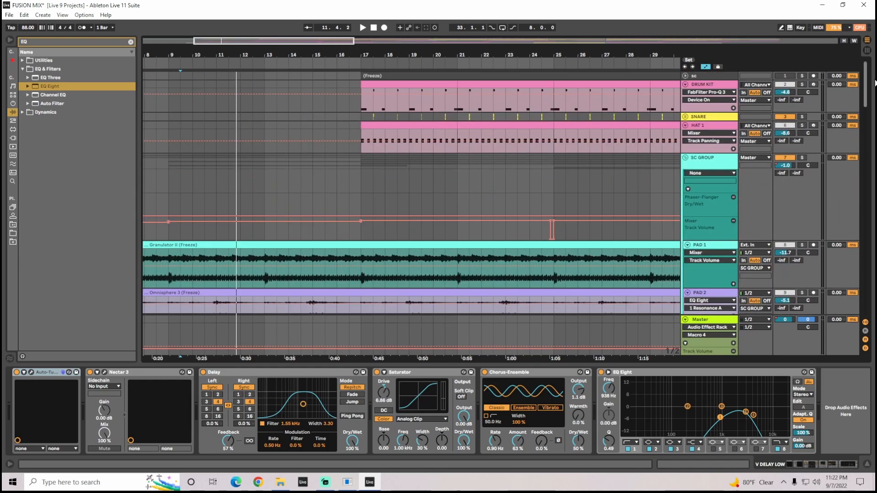
{"action": "left_click_drag", "start_coordinate": [322, 40], "coordinate": [321, 12]}
{"action": "left_click_drag", "start_coordinate": [872, 87], "coordinate": [875, 234]}
{"action": "left_click_drag", "start_coordinate": [243, 55], "coordinate": [338, 82]}
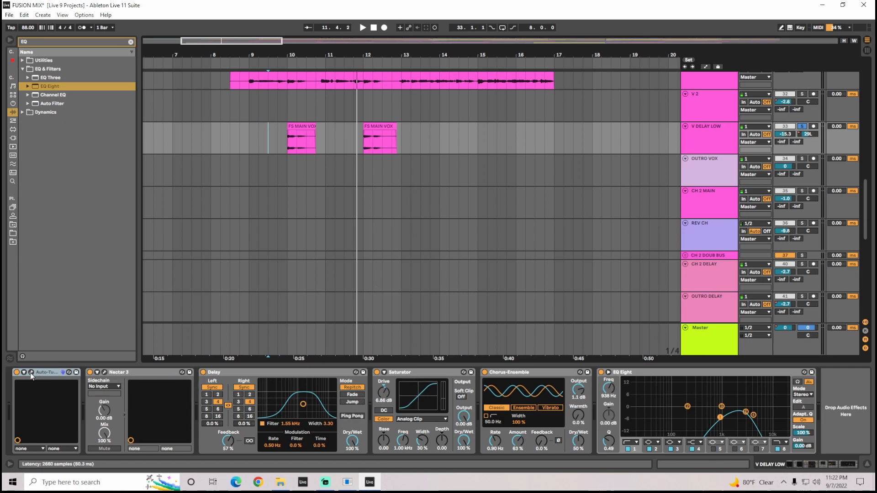
Step: Open Nectar 3 on V DELAY LOW to inspect its Pitch module, close the window and unsolo the track
{"action": "left_click", "coordinate": [105, 373]}
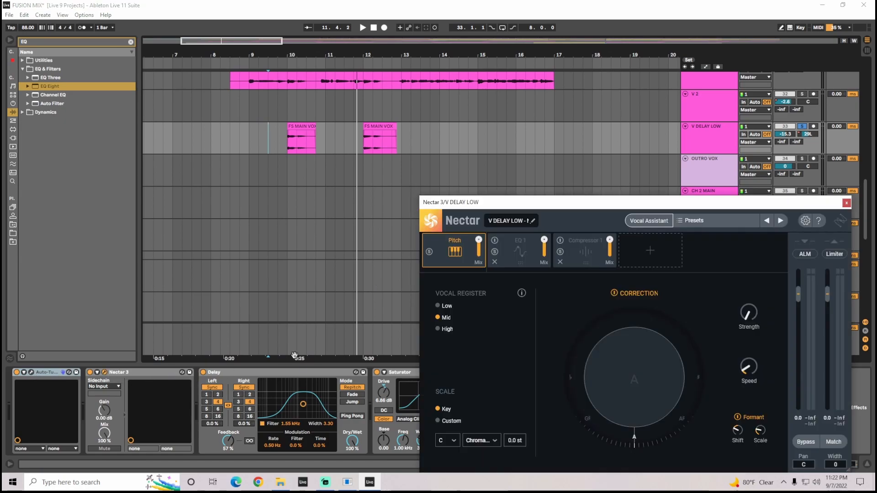
{"action": "left_click_drag", "start_coordinate": [594, 201], "coordinate": [513, 98]}
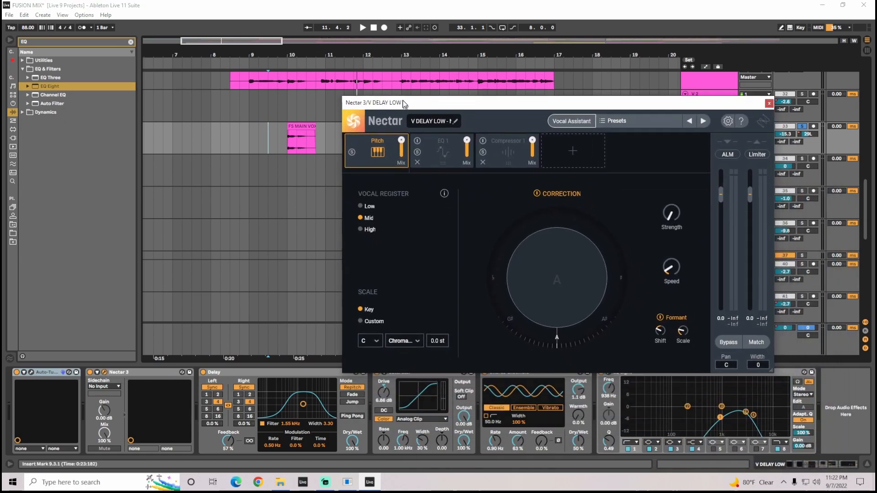
{"action": "left_click", "coordinate": [768, 99]}
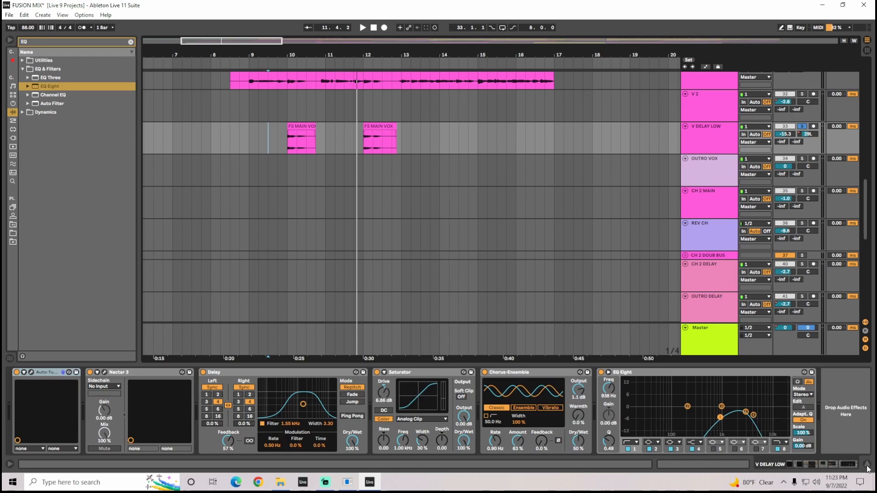
{"action": "left_click", "coordinate": [716, 146]}
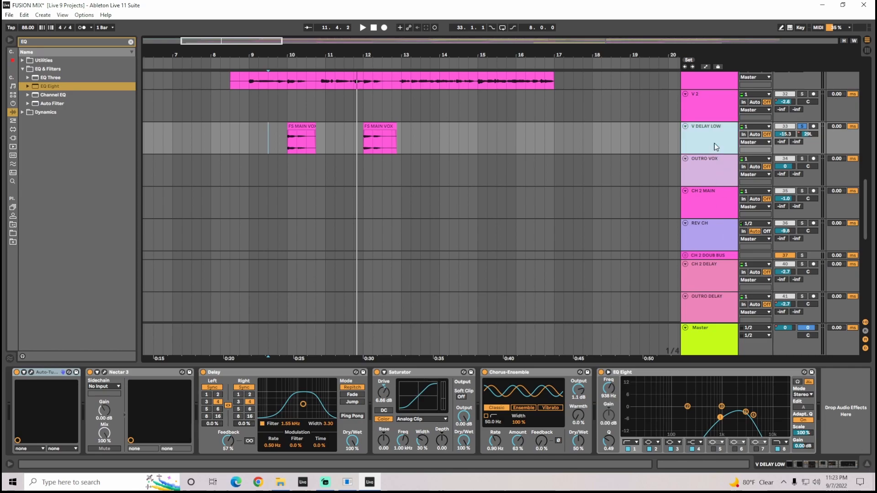
{"action": "left_click", "coordinate": [803, 128]}
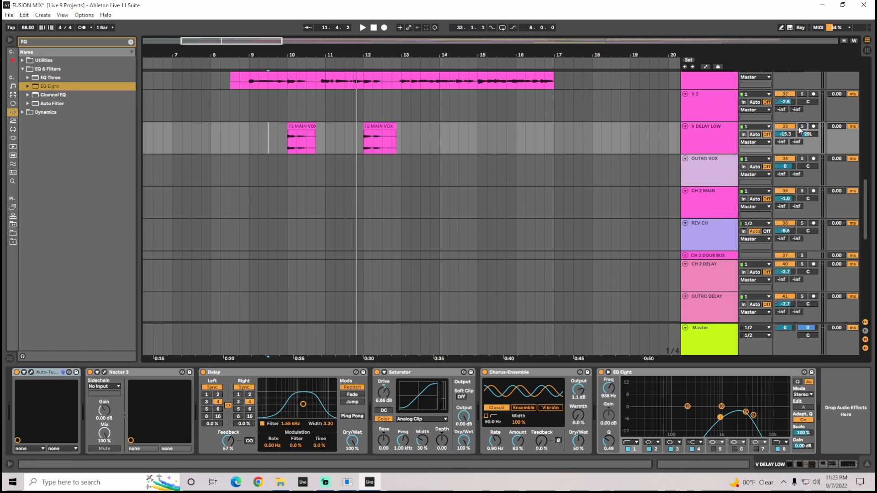
Step: Show the CH 2 DELAY device chain, play the arrangement from 24.3.1 to hear its delay throws, and stop playback
{"action": "left_click_drag", "start_coordinate": [249, 43], "coordinate": [266, 52]}
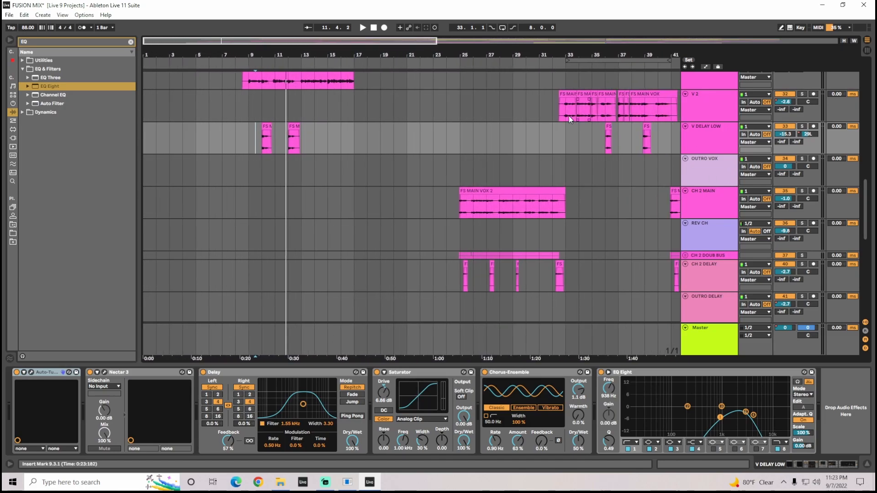
{"action": "left_click_drag", "start_coordinate": [865, 210], "coordinate": [865, 237]}
{"action": "left_click_drag", "start_coordinate": [377, 39], "coordinate": [434, 47]}
{"action": "left_click", "coordinate": [707, 146]}
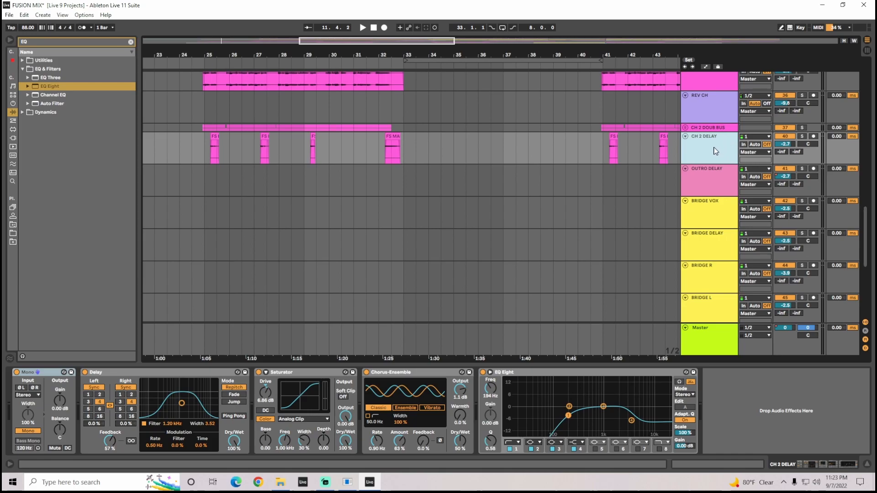
{"action": "left_click", "coordinate": [205, 152]}
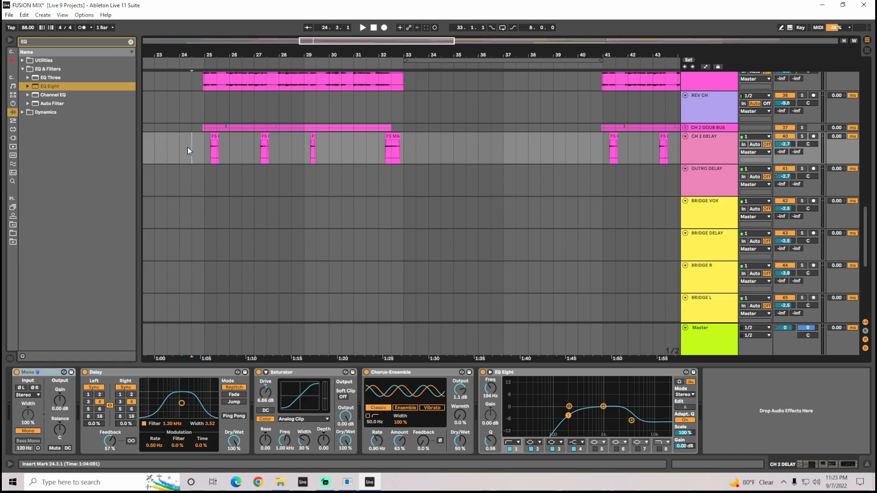
{"action": "key", "text": "space"}
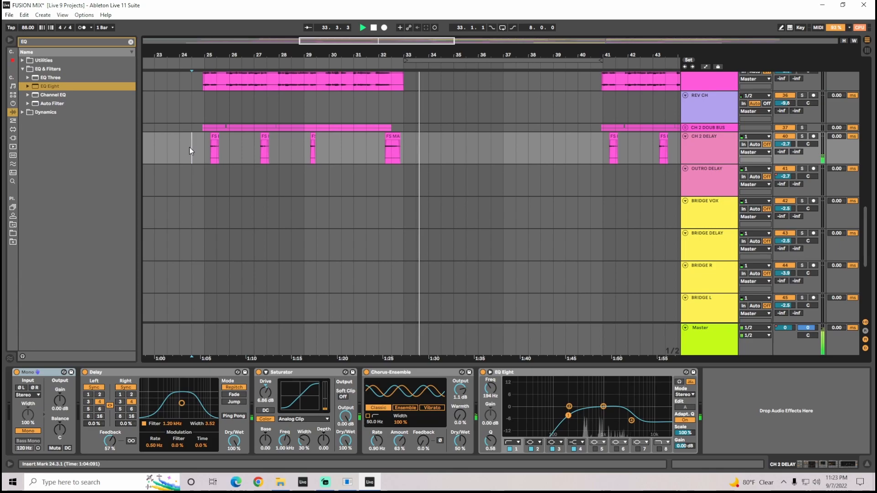
{"action": "key", "text": "space"}
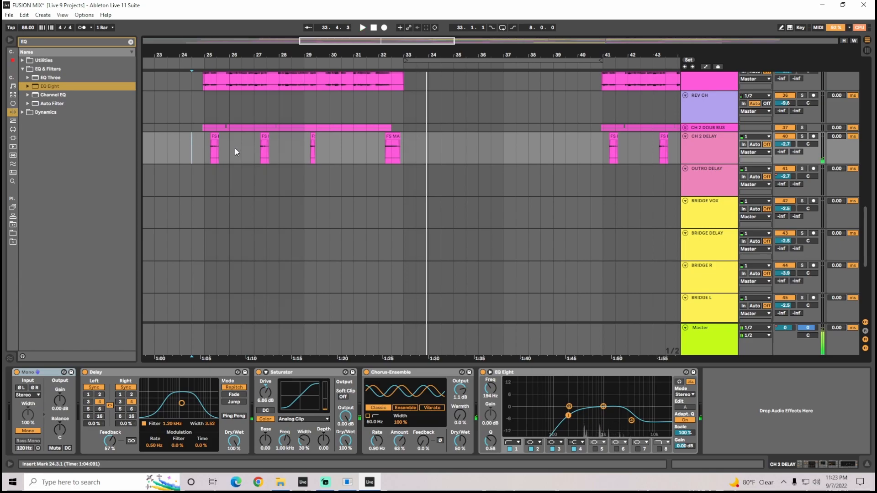
Step: Show the return tracks, examine the Delay device on the B Delay return and hide the returns again
{"action": "left_click", "coordinate": [711, 151]}
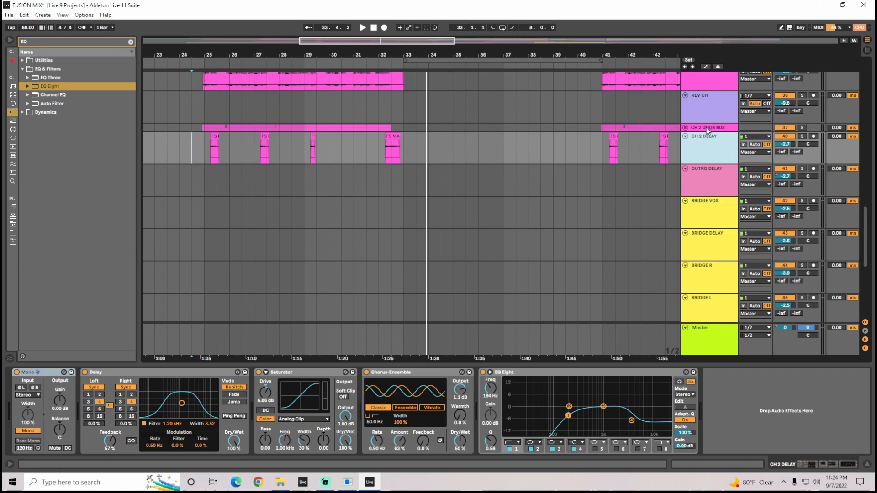
{"action": "left_click", "coordinate": [865, 332]}
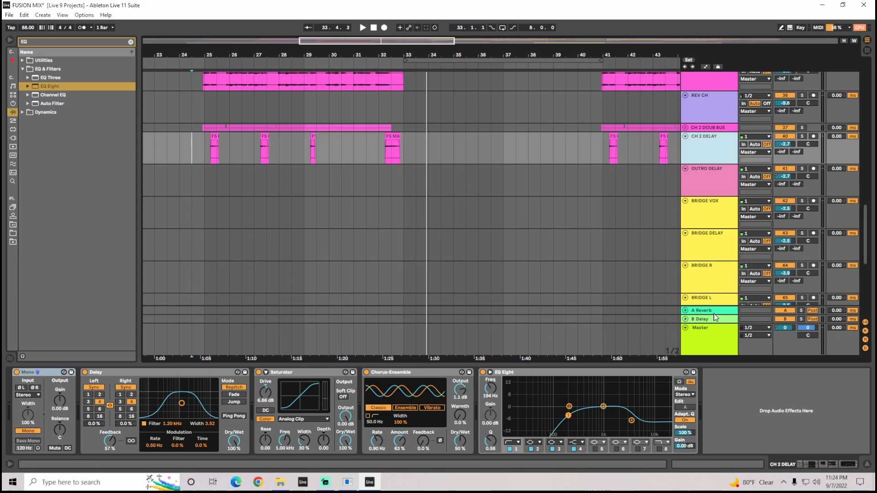
{"action": "left_click", "coordinate": [713, 318]}
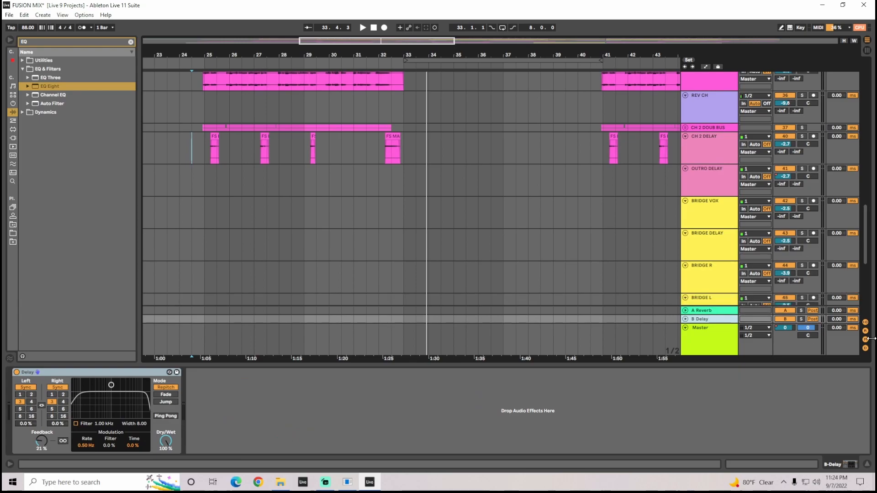
{"action": "left_click", "coordinate": [866, 332]}
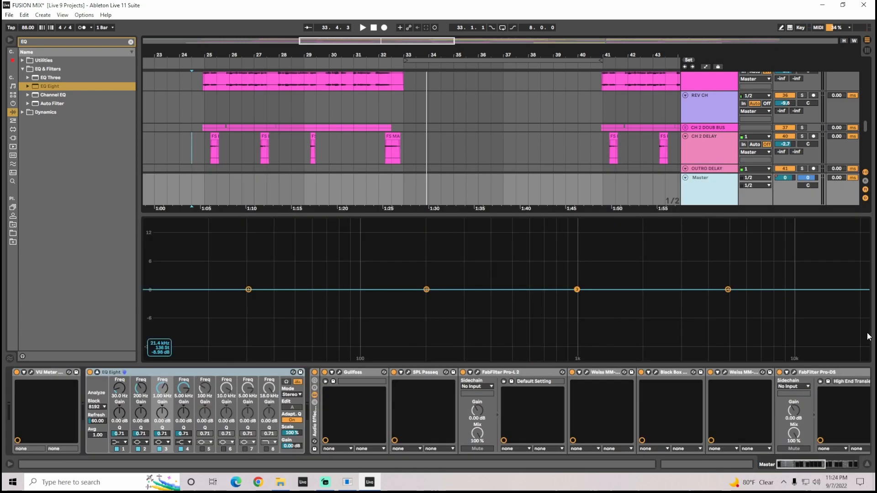
{"action": "left_click", "coordinate": [867, 466]}
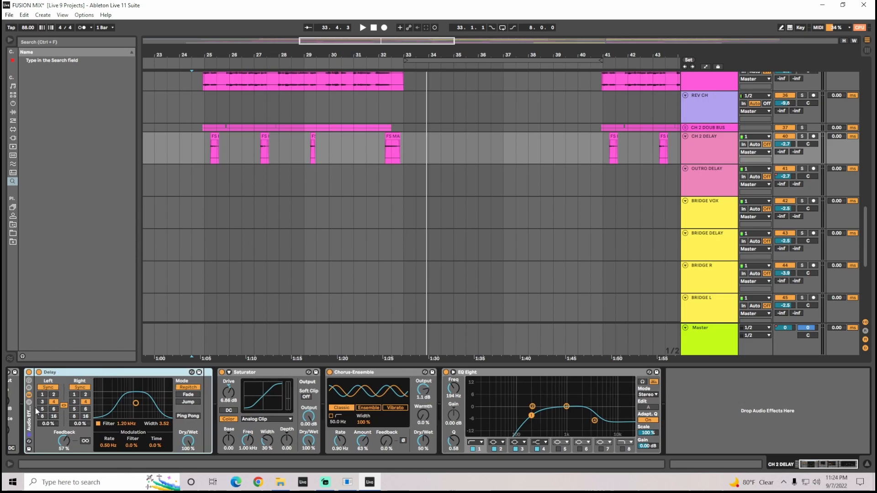
Step: Group the Delay on CH 2 DELAY into an Audio Effect Rack, add a second chain and switch the Delay off
{"action": "key", "text": "ctrl+g"}
{"action": "key", "text": "ctrl+d"}
{"action": "left_click", "coordinate": [57, 394]}
{"action": "left_click", "coordinate": [53, 404]}
{"action": "left_click", "coordinate": [64, 395]}
{"action": "left_click", "coordinate": [149, 373]}
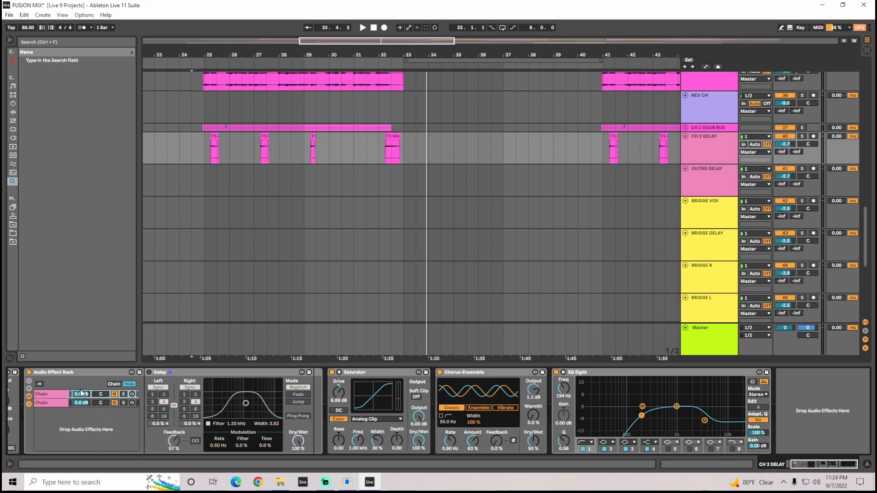
Step: Undo the Delay bypass, the second chain and the rack grouping on CH 2 DELAY
{"action": "key", "text": "ctrl+z"}
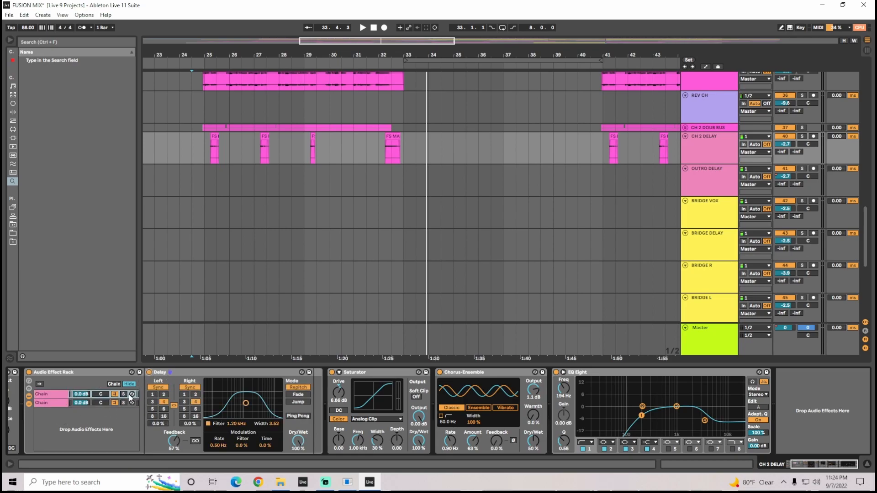
{"action": "key", "text": "ctrl+z"}
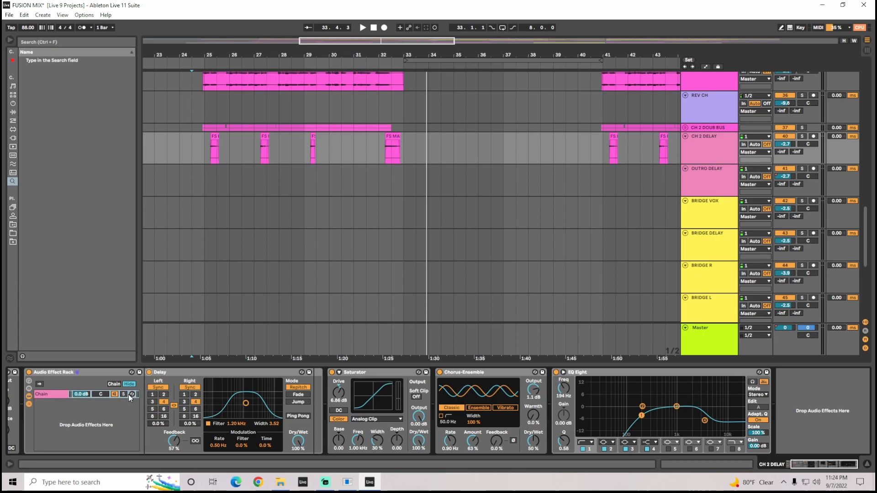
{"action": "key", "text": "ctrl+z"}
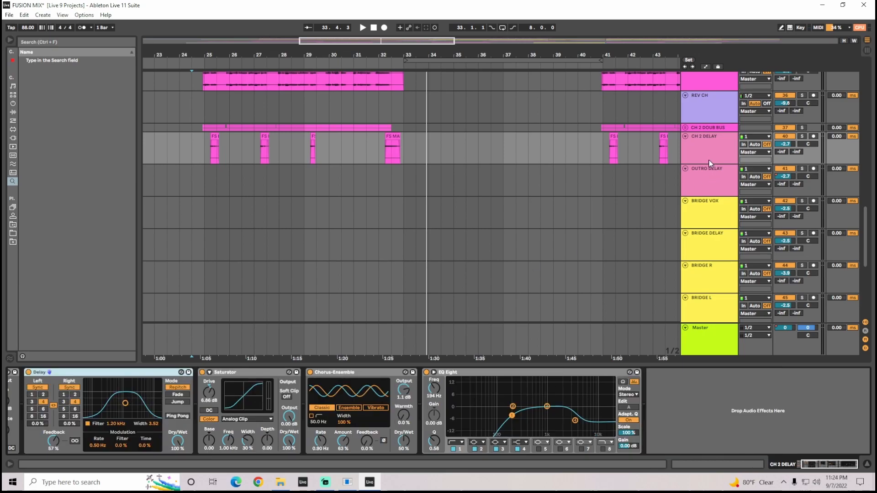
Step: Select the CH 2 DELAY track and examine its clips and device chain
{"action": "left_click_drag", "start_coordinate": [403, 41], "coordinate": [436, 42]}
{"action": "left_click", "coordinate": [704, 143]}
{"action": "scroll", "coordinate": [703, 147], "scroll_direction": "up", "scroll_amount": 2}
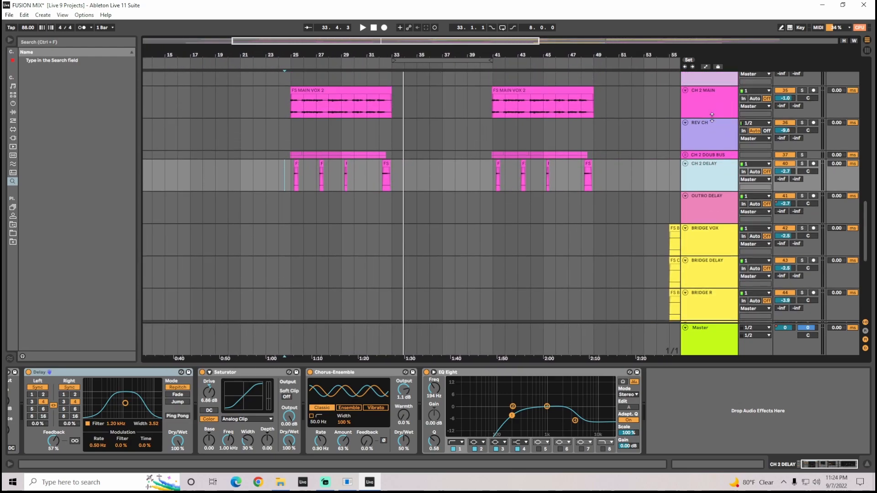
{"action": "left_click_drag", "start_coordinate": [258, 55], "coordinate": [255, 96]}
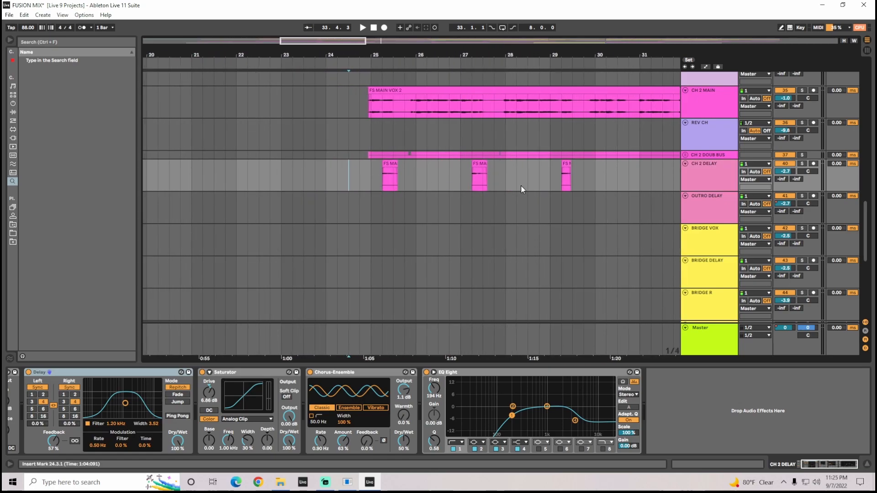
{"action": "left_click", "coordinate": [718, 178]}
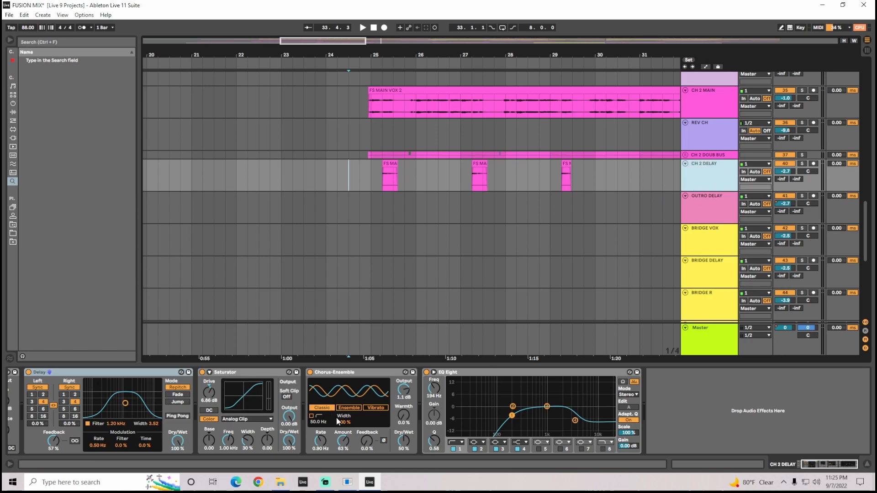
{"action": "left_click_drag", "start_coordinate": [329, 41], "coordinate": [329, 57]}
{"action": "left_click", "coordinate": [701, 171]}
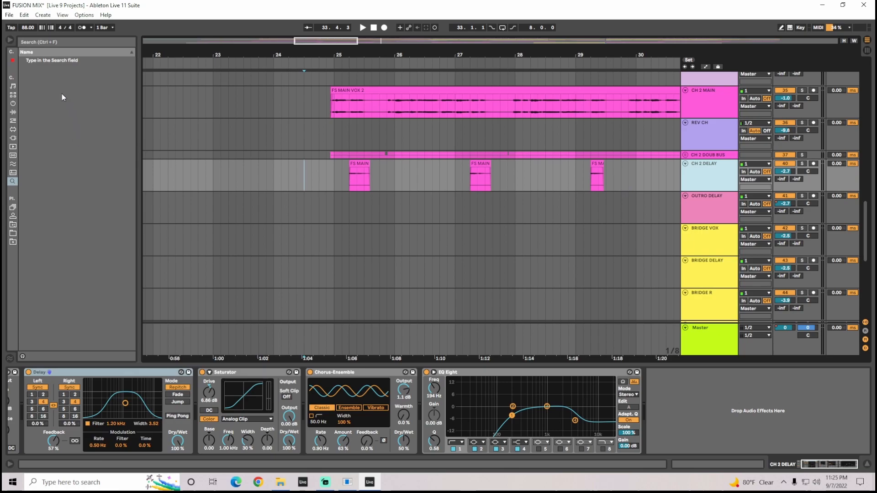
Step: Hide the browser to widen the arrangement and show it again
{"action": "left_click", "coordinate": [10, 41]}
{"action": "left_click_drag", "start_coordinate": [217, 40], "coordinate": [217, 16]}
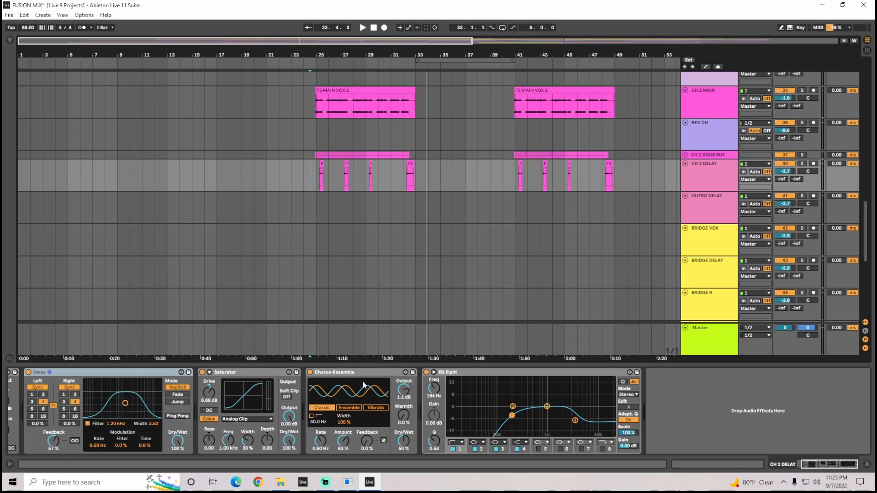
{"action": "left_click", "coordinate": [9, 40]}
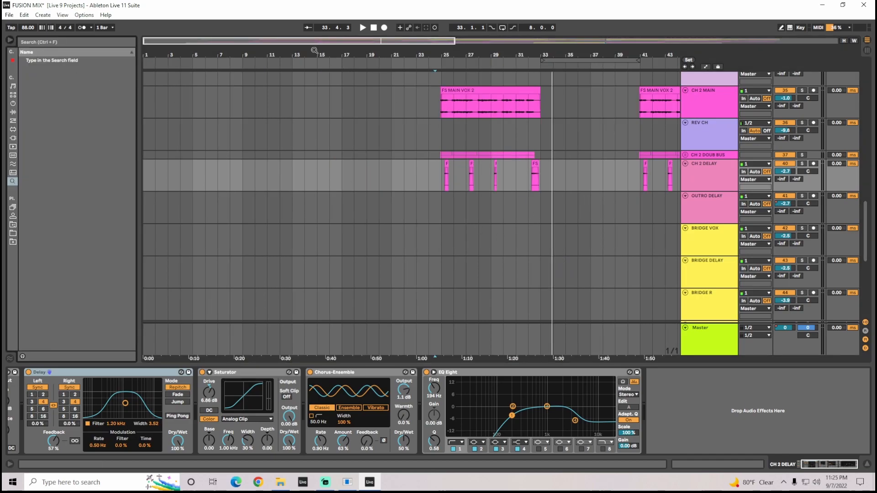
Step: Examine the bridge, MAIN VOX DELAY, MAIN VOX REVERB and glitch tracks across the whole song
{"action": "left_click_drag", "start_coordinate": [299, 41], "coordinate": [366, 9]}
{"action": "left_click_drag", "start_coordinate": [867, 248], "coordinate": [868, 275]}
{"action": "mouse_move", "coordinate": [867, 276]}
{"action": "left_mouse_down"}
{"action": "mouse_move", "coordinate": [868, 294]}
{"action": "mouse_move", "coordinate": [866, 269]}
{"action": "left_mouse_up"}
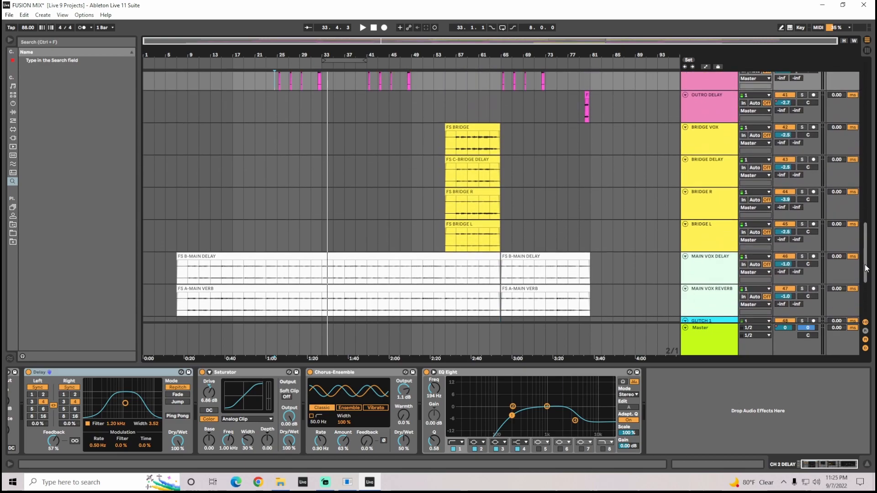
{"action": "left_click", "coordinate": [717, 277]}
{"action": "left_click", "coordinate": [719, 297]}
{"action": "scroll", "coordinate": [720, 297], "scroll_direction": "down", "scroll_amount": 2}
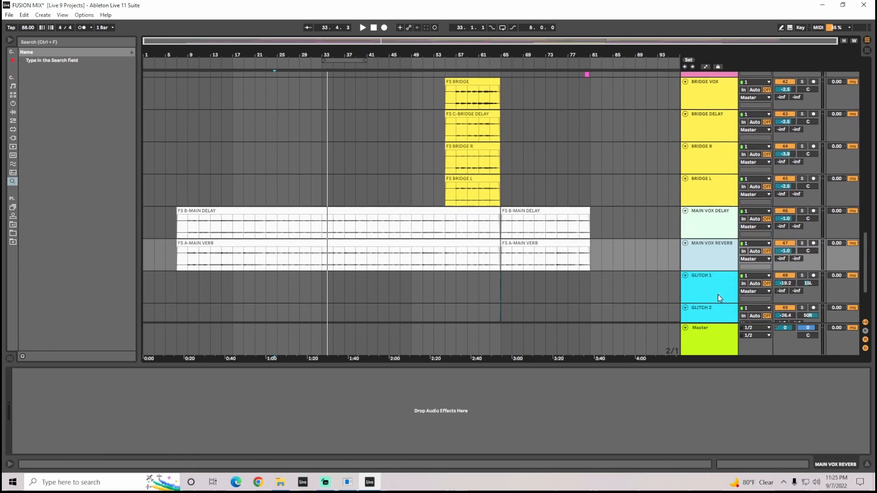
{"action": "scroll", "coordinate": [720, 298], "scroll_direction": "down", "scroll_amount": 1}
Step: Delete the EQ Eight that follows the VU Meter on the Master track
{"action": "left_click_drag", "start_coordinate": [867, 297], "coordinate": [873, 218]}
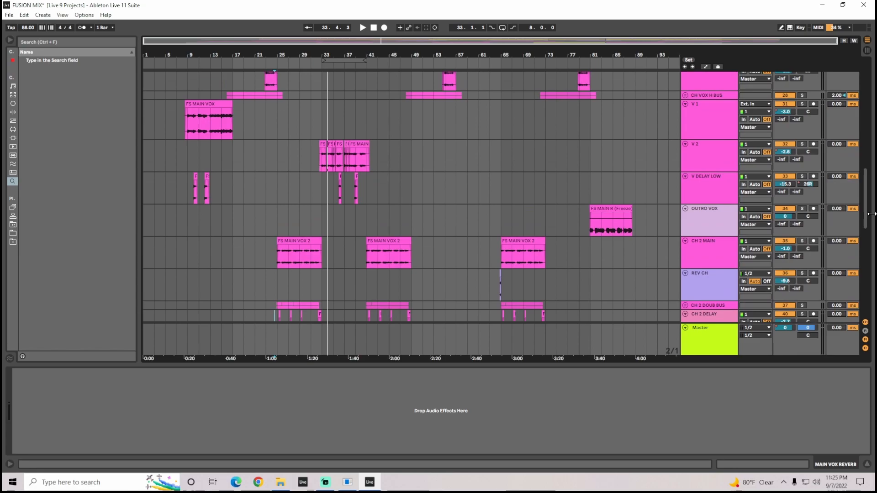
{"action": "scroll", "coordinate": [836, 84], "scroll_direction": "up", "scroll_amount": 2}
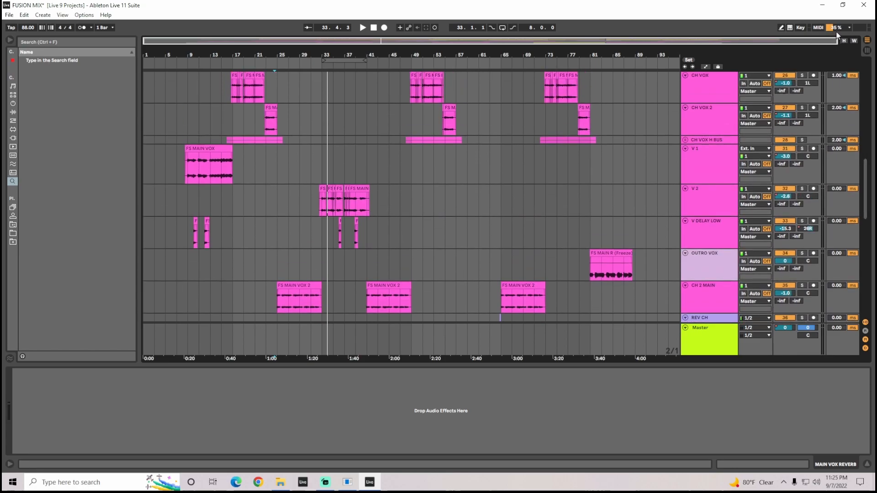
{"action": "left_click_drag", "start_coordinate": [869, 215], "coordinate": [869, 232]}
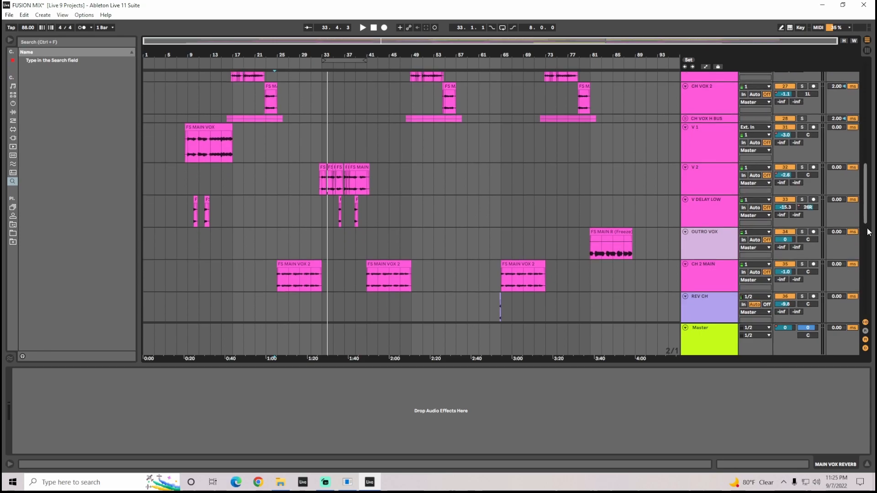
{"action": "left_click", "coordinate": [701, 347]}
{"action": "right_click", "coordinate": [134, 372]}
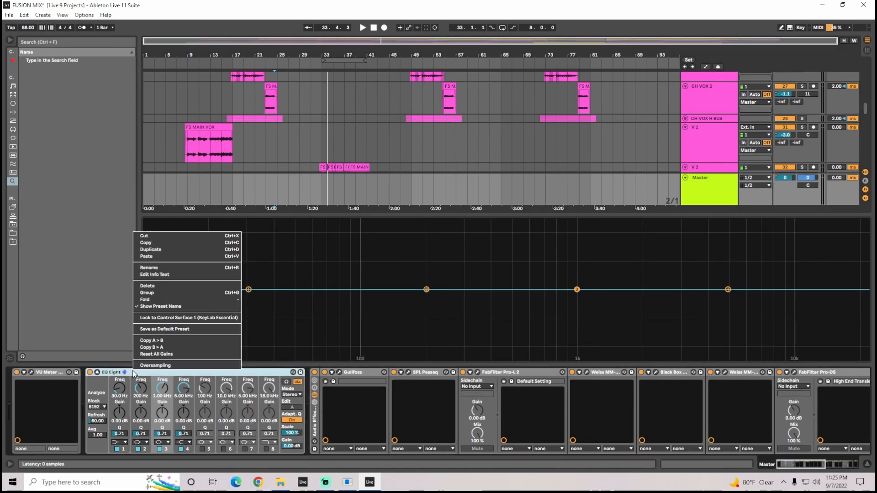
{"action": "left_click", "coordinate": [161, 288]}
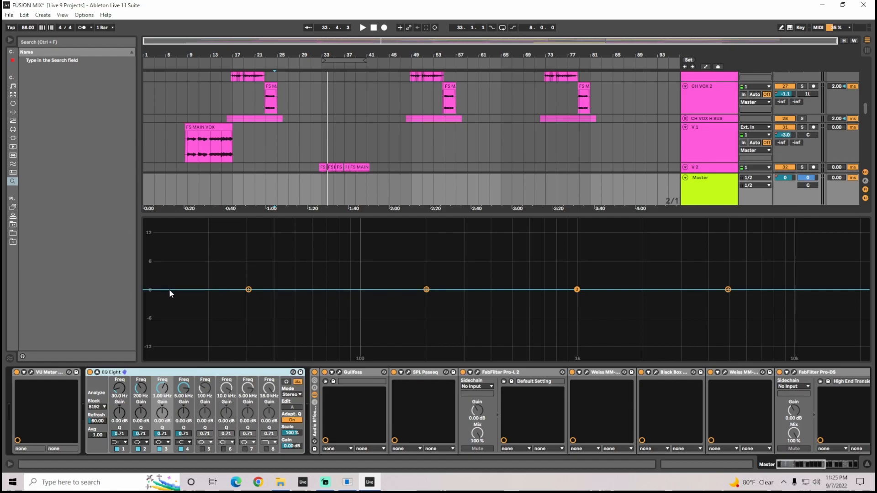
{"action": "left_click_drag", "start_coordinate": [810, 465], "coordinate": [778, 466]}
Step: Solo CH 2 DELAY and play the arrangement from 24.3.1 to hear its delay throws alone
{"action": "scroll", "coordinate": [869, 203], "scroll_direction": "down", "scroll_amount": 5}
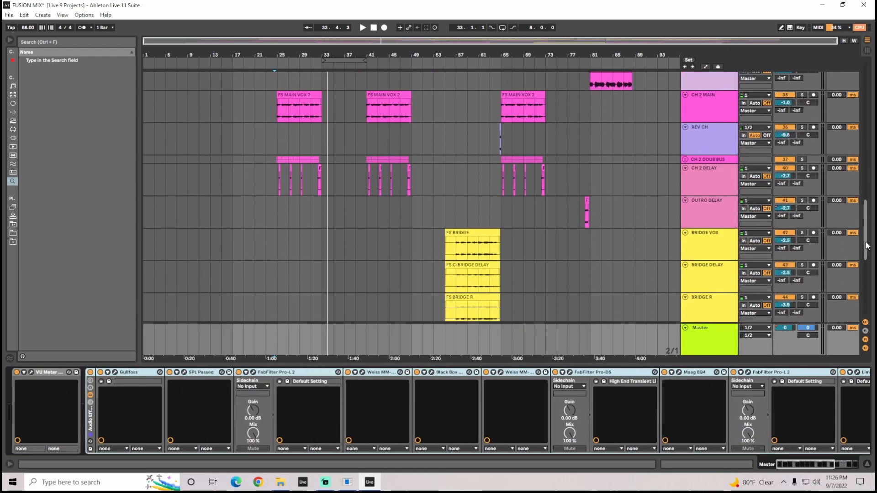
{"action": "left_click_drag", "start_coordinate": [865, 259], "coordinate": [868, 232]}
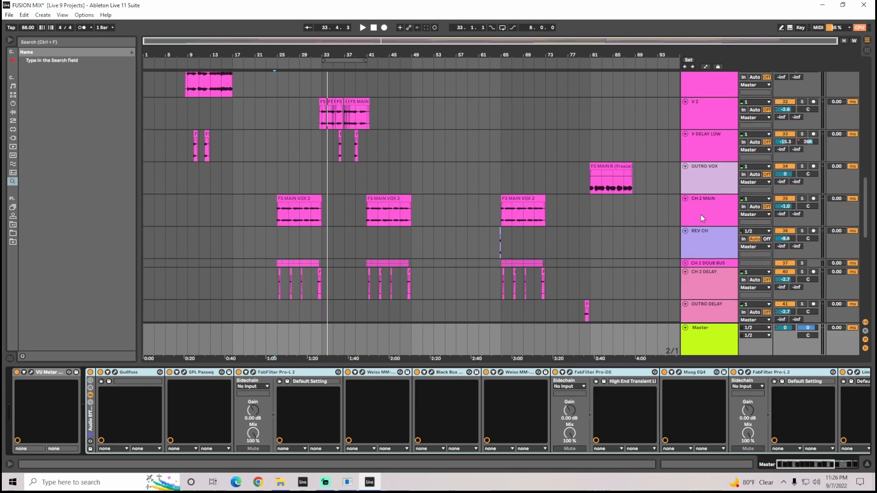
{"action": "left_click_drag", "start_coordinate": [326, 42], "coordinate": [327, 119]}
{"action": "scroll", "coordinate": [448, 158], "scroll_direction": "down", "scroll_amount": 2}
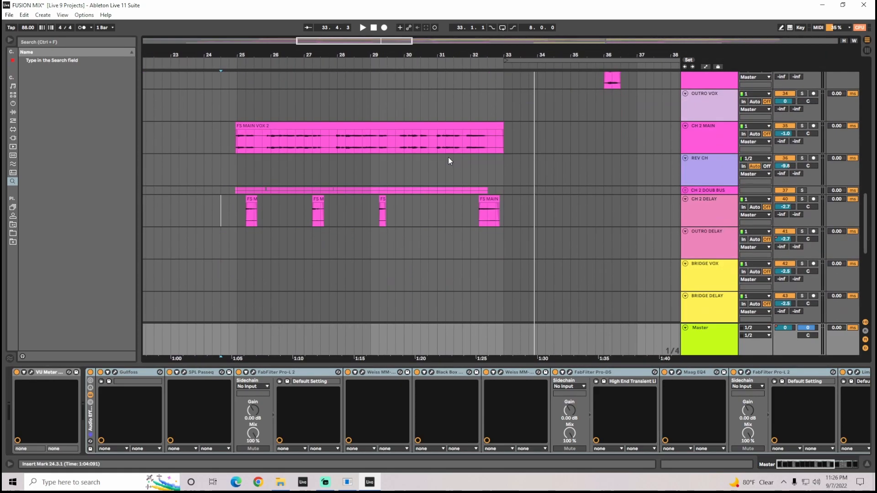
{"action": "left_click", "coordinate": [718, 211]}
{"action": "left_click", "coordinate": [802, 199]}
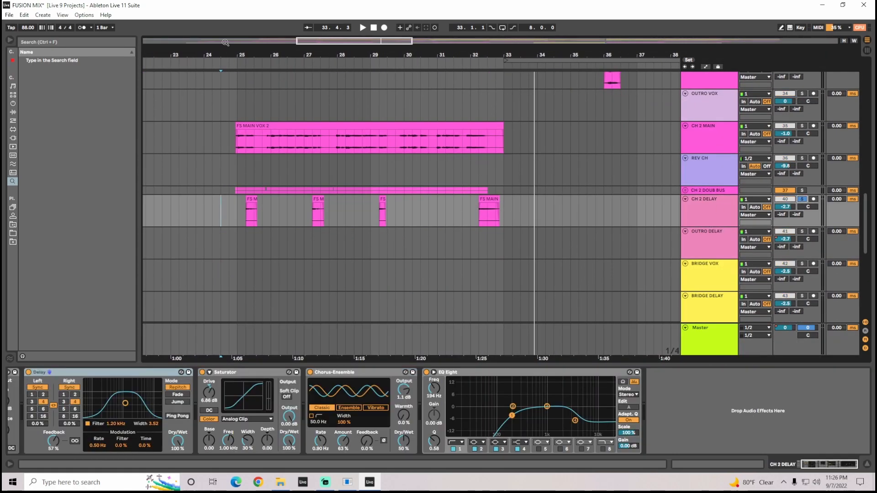
{"action": "left_click_drag", "start_coordinate": [330, 40], "coordinate": [321, 59]}
{"action": "key", "text": "space"}
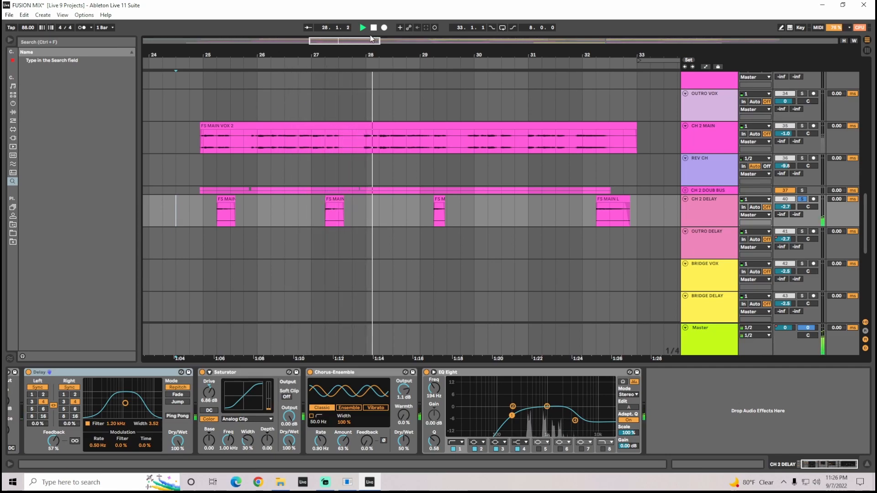
Step: Select the vocal phrase from 25.2.1 to 25.3.1 in the FS MAIN VOX 2 clip and make the CH 2 MAIN track taller
{"action": "left_click_drag", "start_coordinate": [363, 40], "coordinate": [322, 80]}
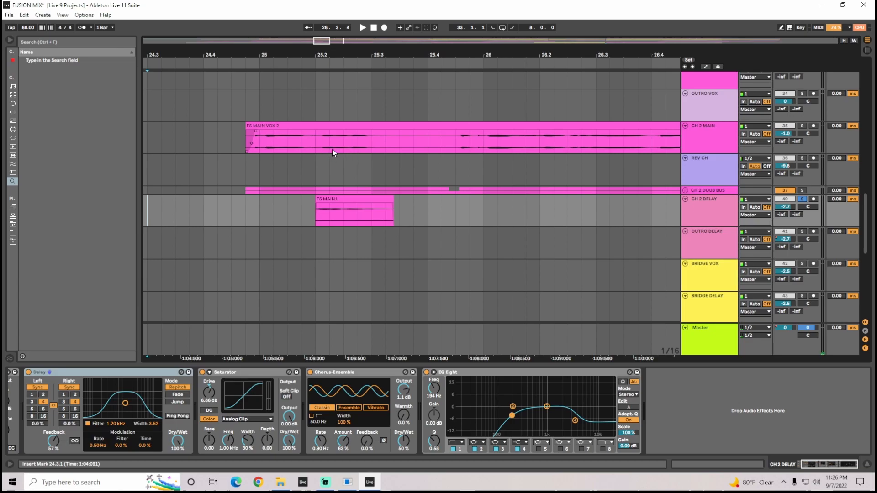
{"action": "left_click_drag", "start_coordinate": [316, 143], "coordinate": [377, 151]}
{"action": "left_click_drag", "start_coordinate": [706, 153], "coordinate": [711, 212]}
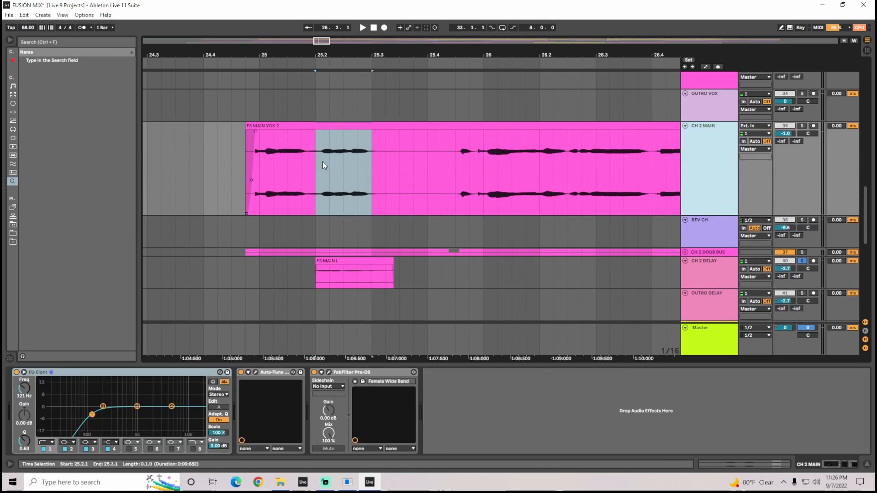
Step: Turn off the arrangement grid and select the short span from 25.1.4 to 25.2.1 in the CH 2 MAIN clip
{"action": "left_click", "coordinate": [320, 165]}
{"action": "right_click", "coordinate": [377, 166]}
{"action": "left_click", "coordinate": [317, 175]}
{"action": "left_click", "coordinate": [321, 178]}
{"action": "left_click_drag", "start_coordinate": [322, 175], "coordinate": [314, 175]}
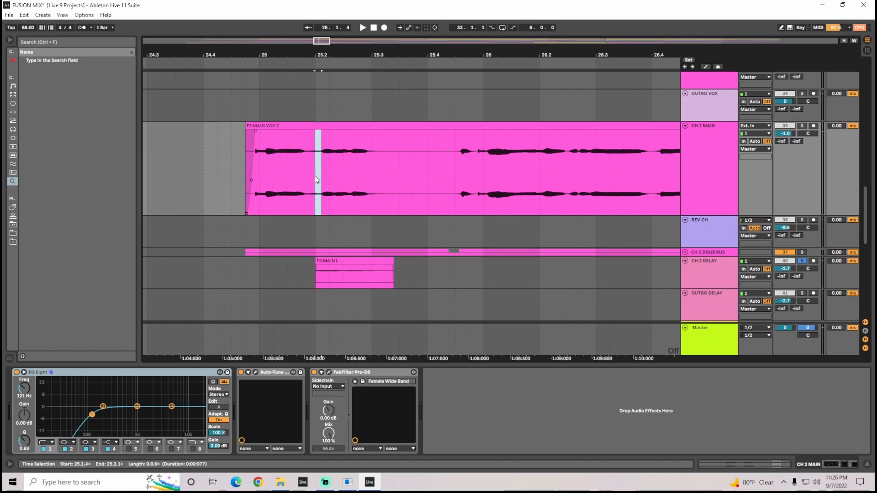
Step: Compare the vocal phrase on CH 2 MAIN with the first FS MAIN L clip on CH 2 DELAY, selecting that clip
{"action": "scroll", "coordinate": [346, 185], "scroll_direction": "down", "scroll_amount": 3}
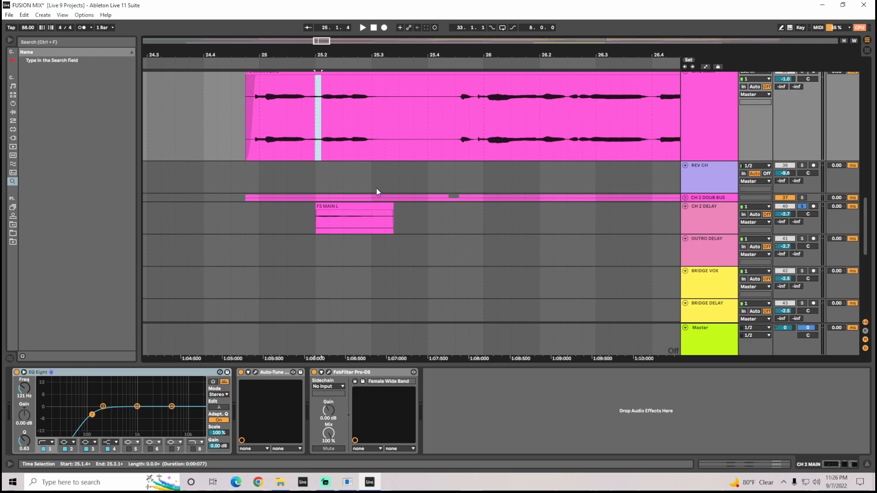
{"action": "left_click_drag", "start_coordinate": [319, 44], "coordinate": [339, 155]}
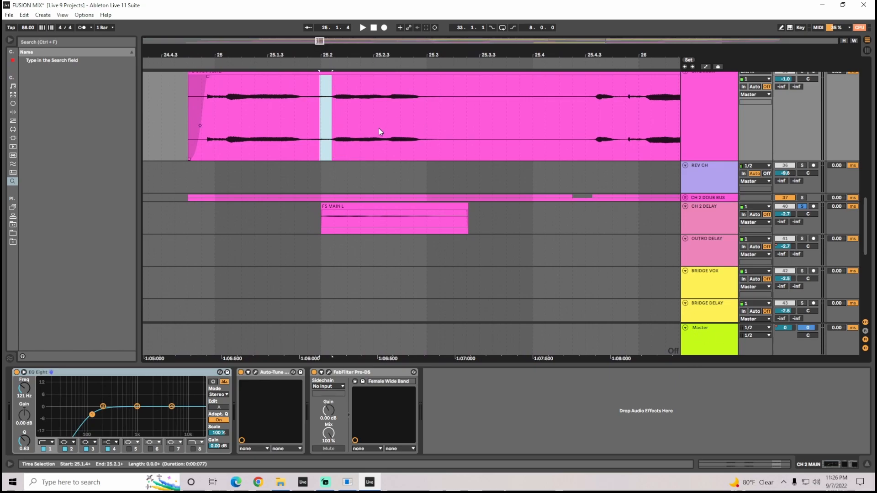
{"action": "left_click", "coordinate": [336, 154]}
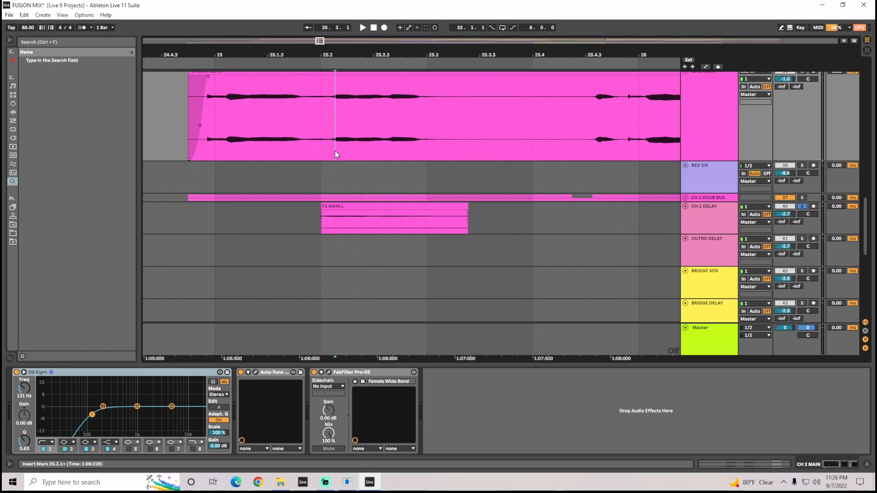
{"action": "left_click", "coordinate": [358, 207]}
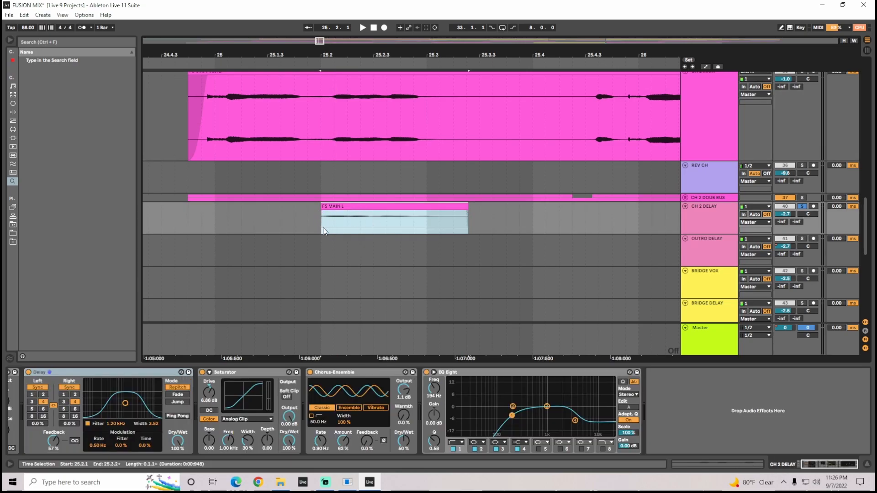
{"action": "left_click_drag", "start_coordinate": [320, 41], "coordinate": [404, 121]}
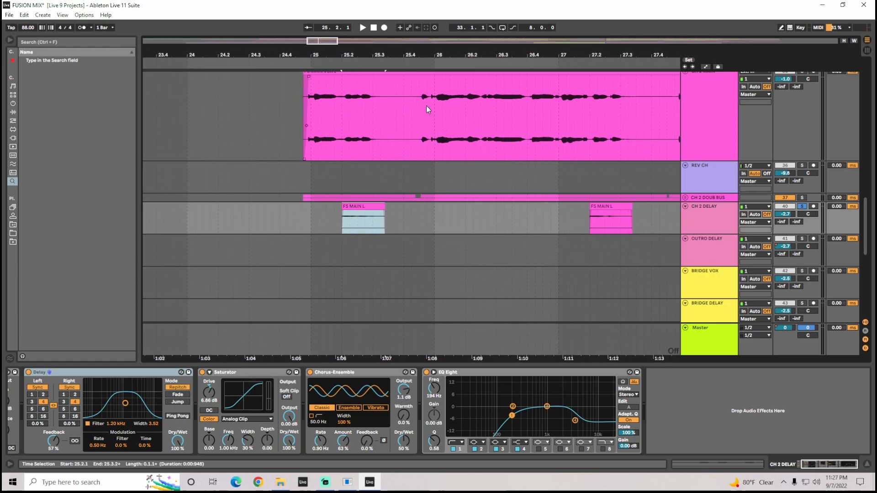
Step: Select the CH 2 DELAY track and turn off its solo
{"action": "scroll", "coordinate": [433, 114], "scroll_direction": "up", "scroll_amount": 2}
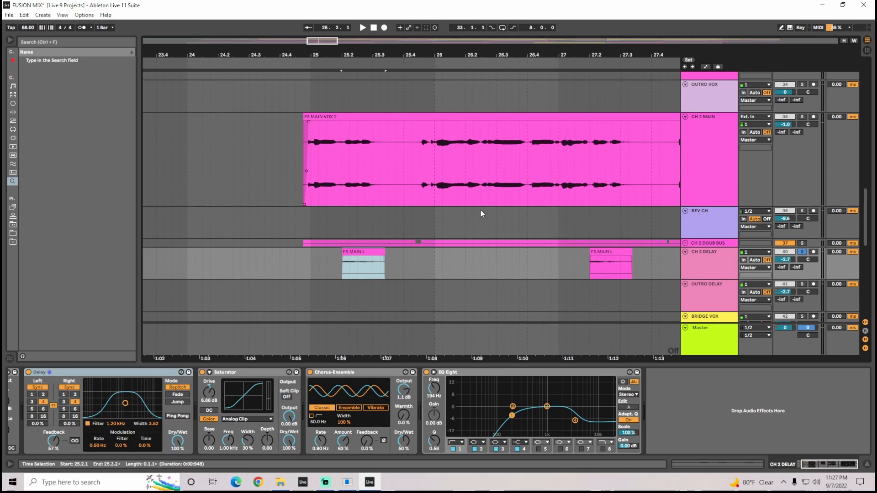
{"action": "left_click", "coordinate": [703, 264]}
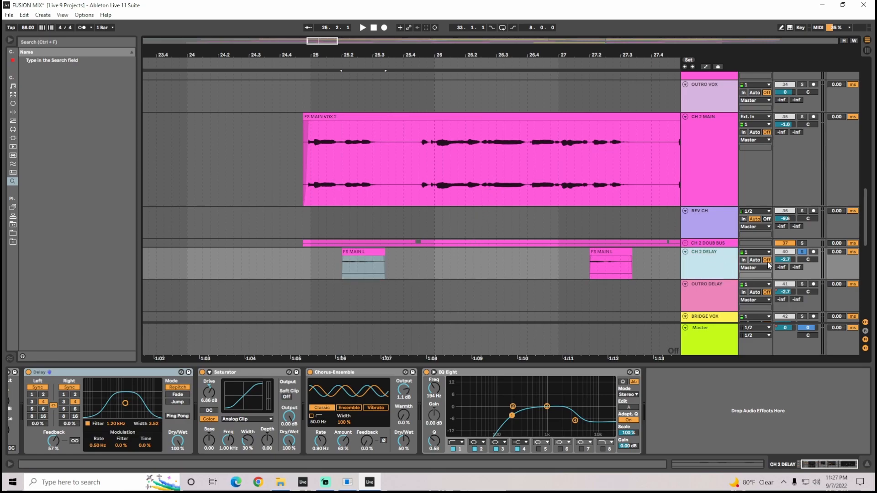
{"action": "left_click", "coordinate": [802, 253]}
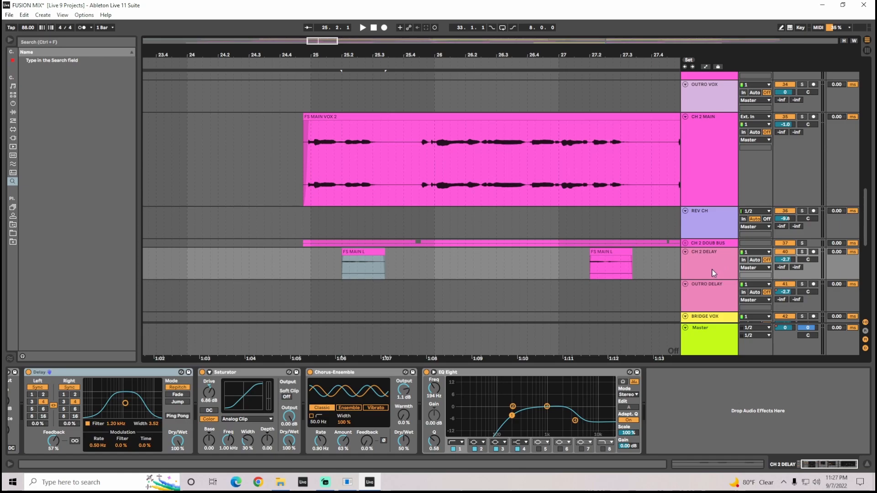
Step: Set the arrangement grid back to 1/16 and place the insert marker at 26.3.4 on REV CH
{"action": "scroll", "coordinate": [711, 269], "scroll_direction": "down", "scroll_amount": 1}
{"action": "left_click", "coordinate": [373, 249]}
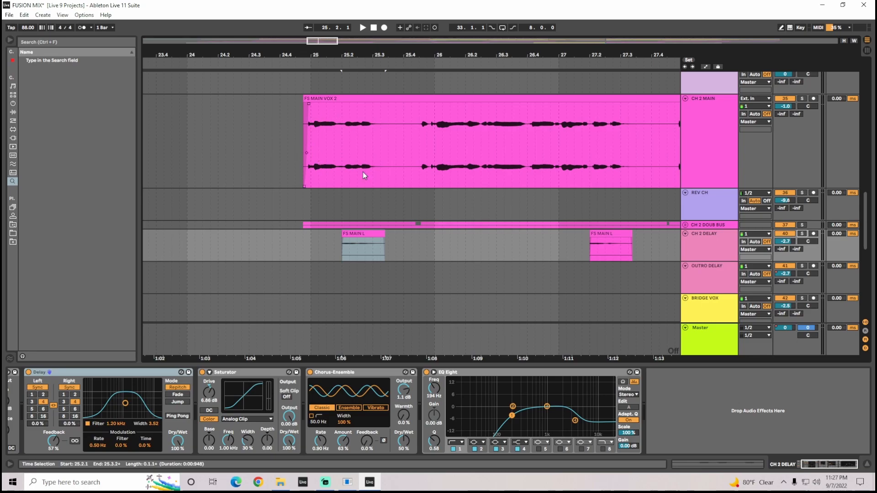
{"action": "right_click", "coordinate": [528, 205]}
{"action": "left_click", "coordinate": [547, 274]}
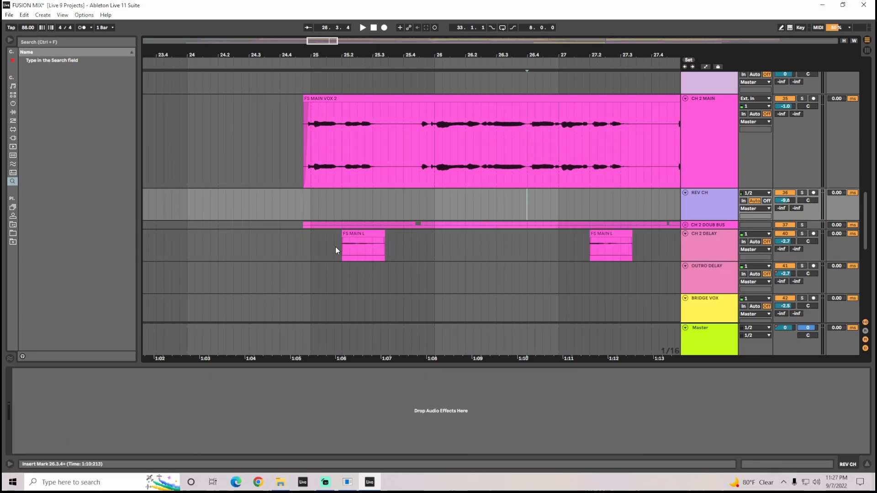
Step: Examine the CH 2 DELAY clips around bar 25 and how they line up with the CH 2 MAIN vocal
{"action": "left_click_drag", "start_coordinate": [404, 248], "coordinate": [311, 241]}
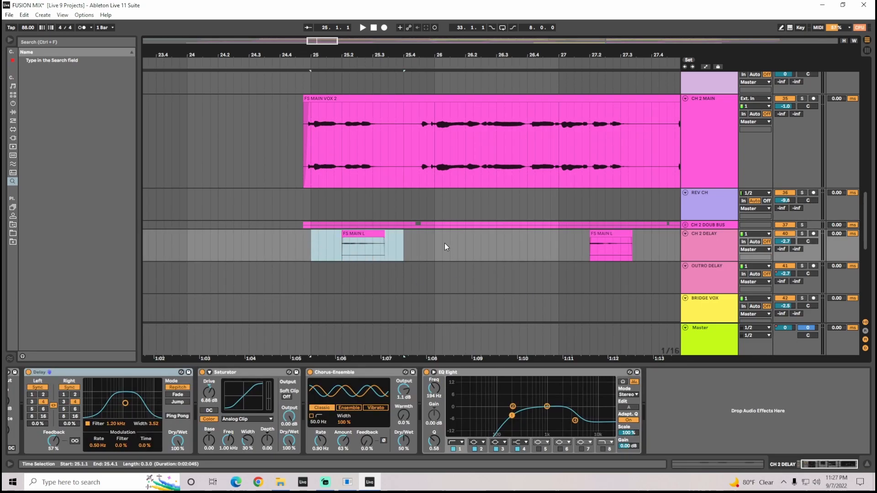
{"action": "left_click", "coordinate": [445, 244]}
{"action": "left_click", "coordinate": [715, 241]}
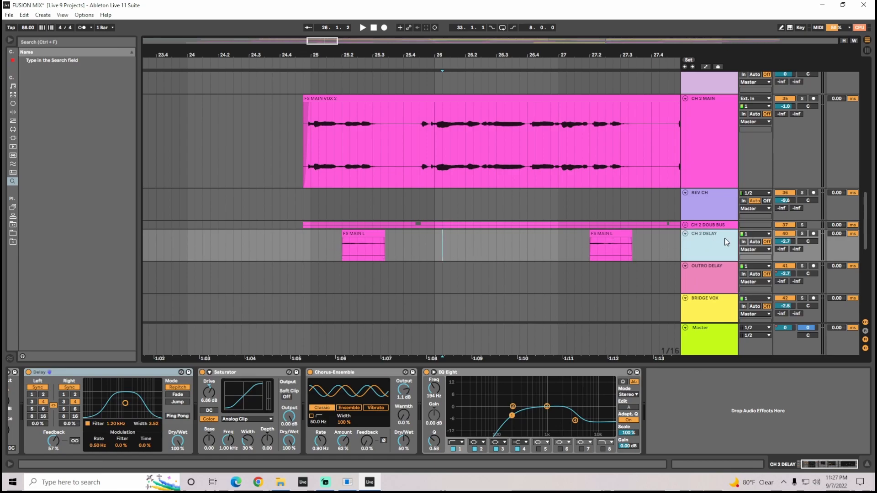
{"action": "left_click", "coordinate": [835, 237]}
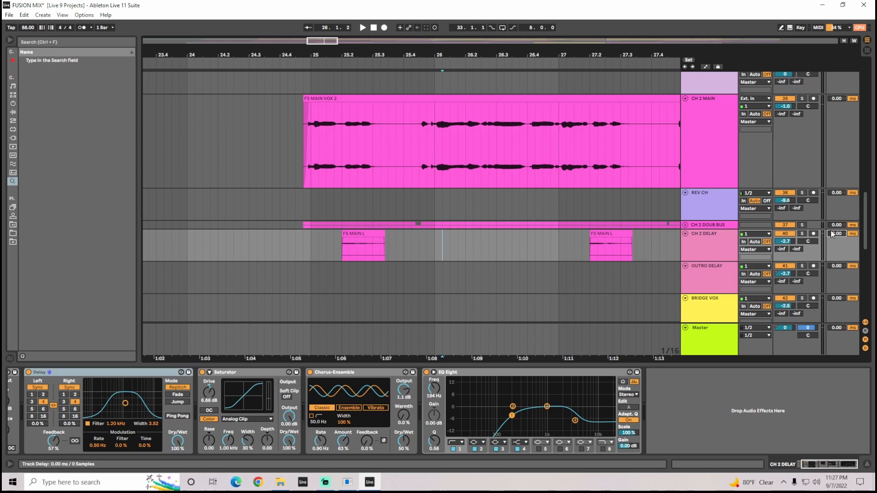
{"action": "left_click_drag", "start_coordinate": [325, 41], "coordinate": [368, 201]}
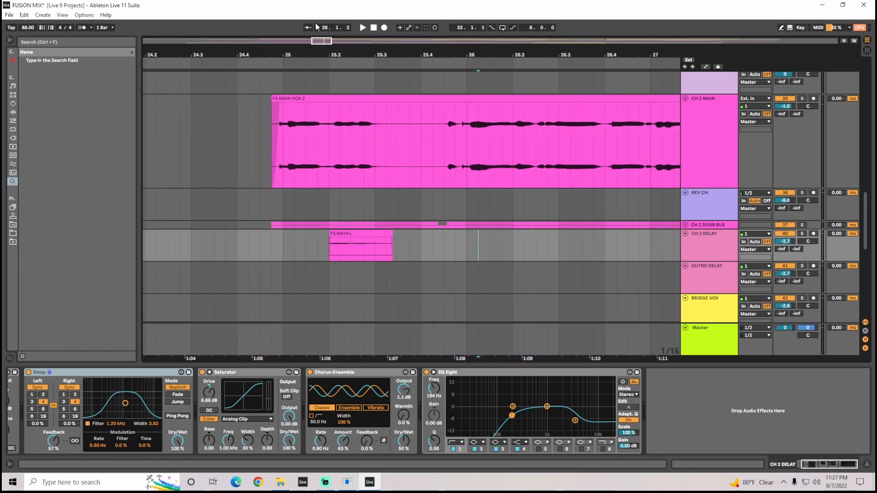
{"action": "left_click_drag", "start_coordinate": [319, 42], "coordinate": [369, 279]}
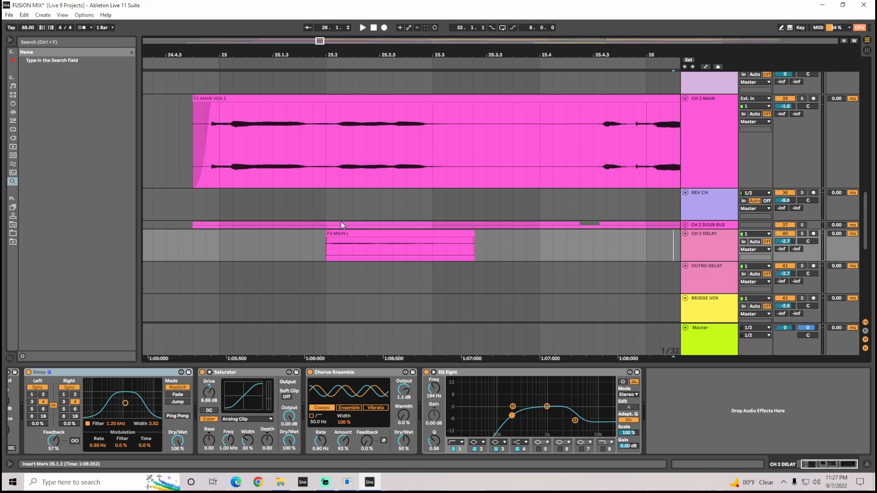
{"action": "left_click_drag", "start_coordinate": [320, 42], "coordinate": [307, 138]}
{"action": "left_click", "coordinate": [302, 139]}
Step: Solo the BRIDGE DELAY track and play it from around bar 57
{"action": "left_click_drag", "start_coordinate": [334, 41], "coordinate": [398, 11]}
{"action": "left_click_drag", "start_coordinate": [396, 41], "coordinate": [435, 21]}
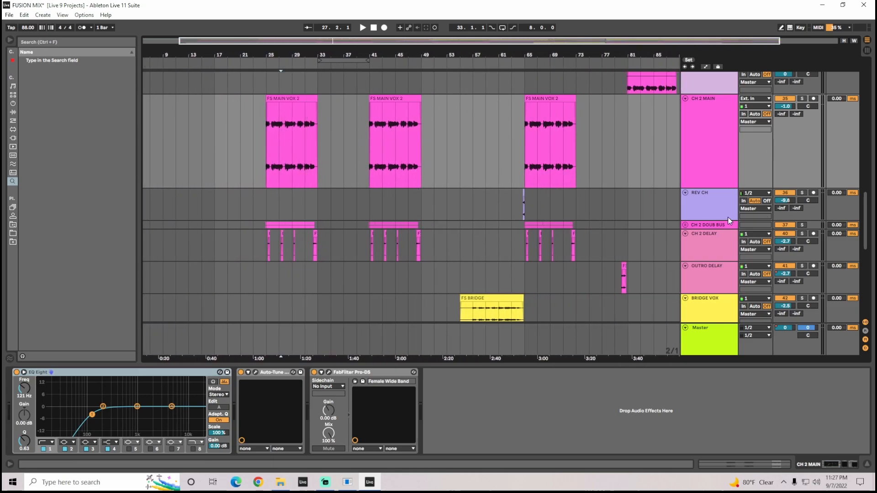
{"action": "scroll", "coordinate": [726, 219], "scroll_direction": "down", "scroll_amount": 3}
{"action": "scroll", "coordinate": [720, 222], "scroll_direction": "down", "scroll_amount": 2}
{"action": "scroll", "coordinate": [720, 223], "scroll_direction": "down", "scroll_amount": 3}
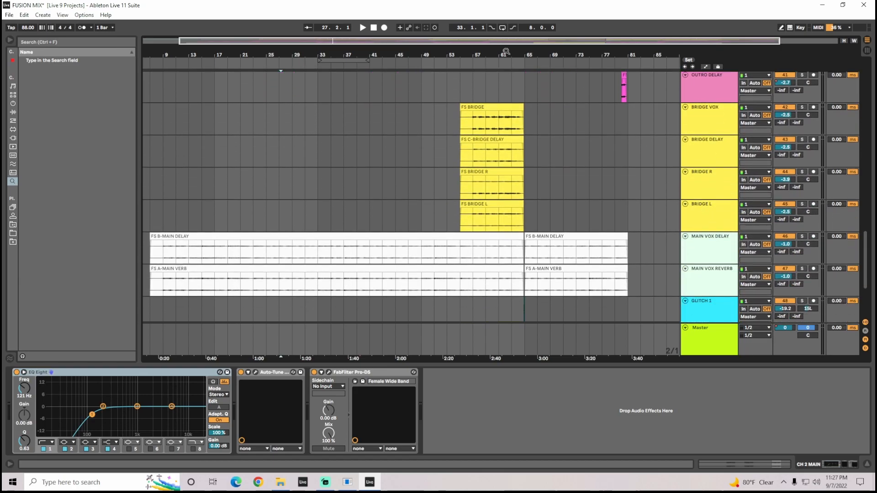
{"action": "left_click_drag", "start_coordinate": [493, 42], "coordinate": [512, 42]}
{"action": "left_click_drag", "start_coordinate": [581, 42], "coordinate": [581, 84]}
{"action": "left_click", "coordinate": [710, 152]}
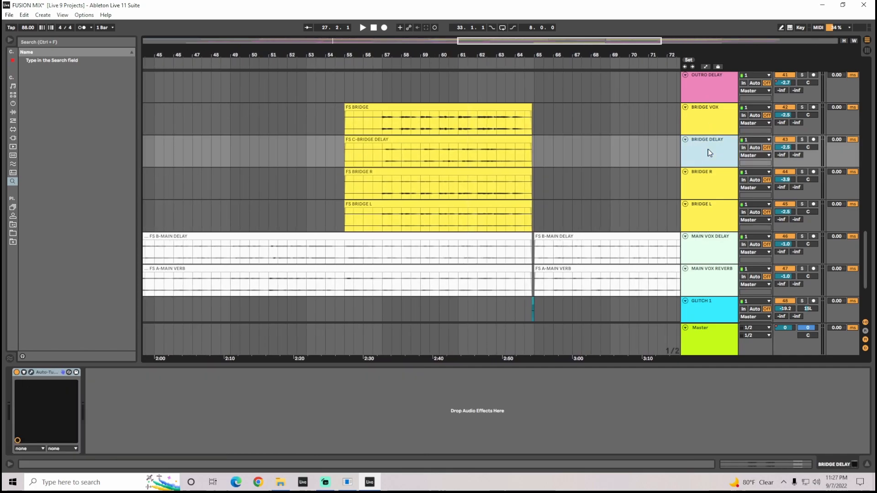
{"action": "left_click", "coordinate": [803, 140]}
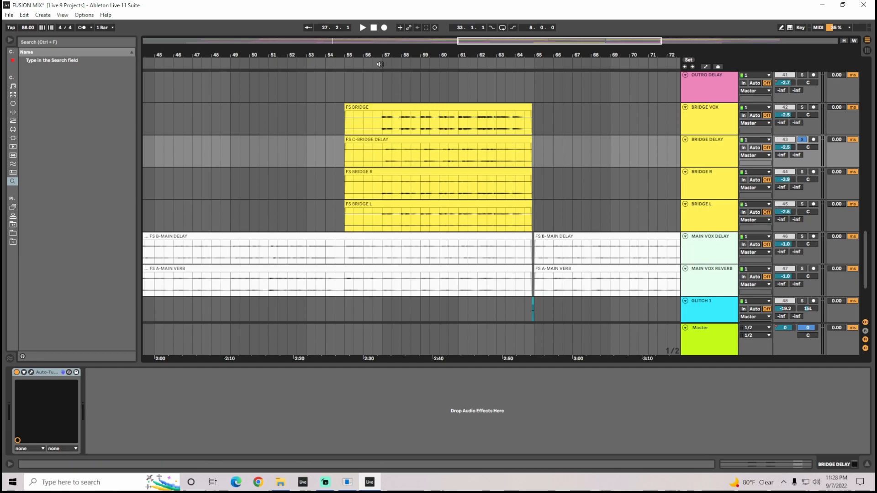
{"action": "left_click", "coordinate": [380, 64]}
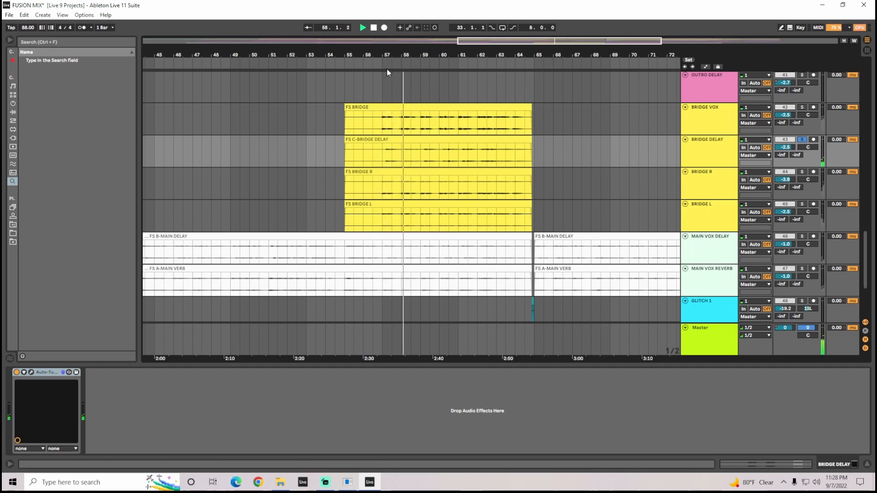
{"action": "left_click", "coordinate": [374, 28]}
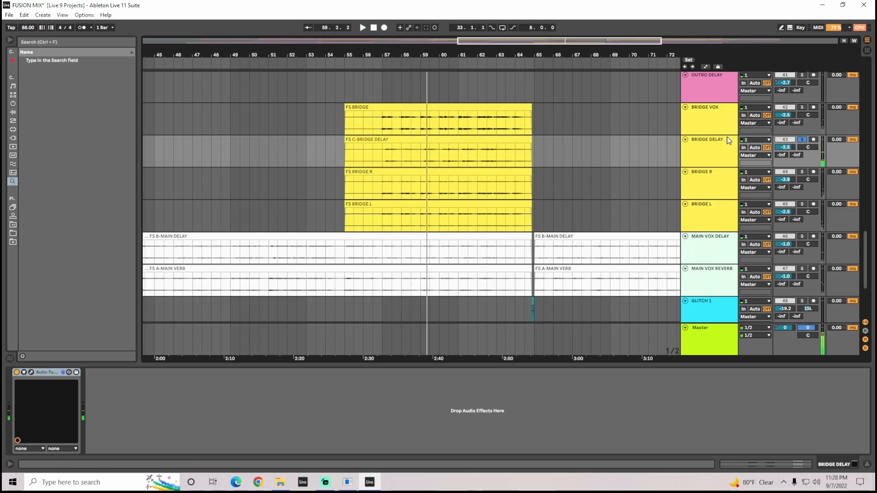
Step: Unsolo BRIDGE DELAY and play the bridge in the full mix, inspecting the glitch tracks just before bar 65
{"action": "left_click", "coordinate": [803, 140]}
{"action": "left_click", "coordinate": [337, 62]}
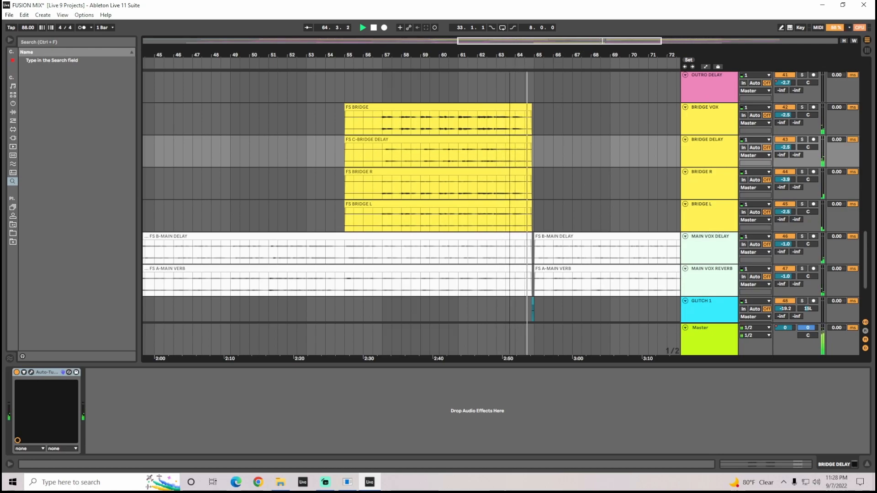
{"action": "left_click_drag", "start_coordinate": [510, 55], "coordinate": [503, 84]}
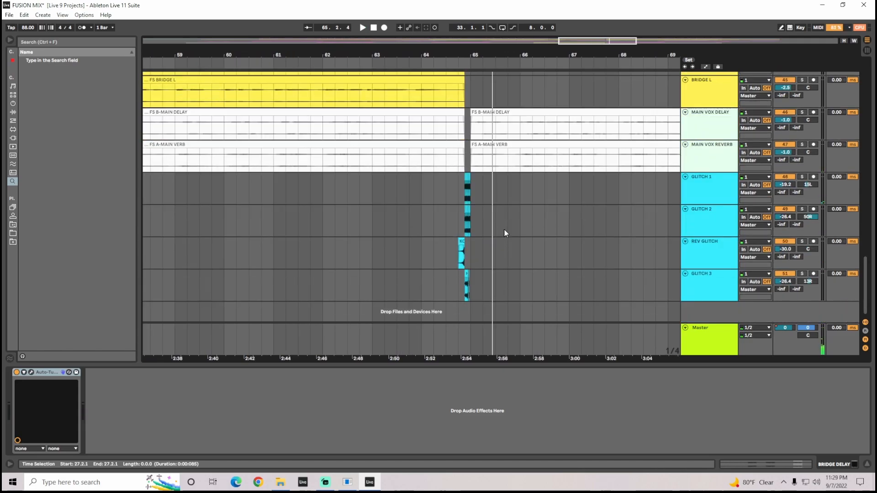
{"action": "left_click_drag", "start_coordinate": [569, 55], "coordinate": [637, 84]}
{"action": "left_click", "coordinate": [715, 256]}
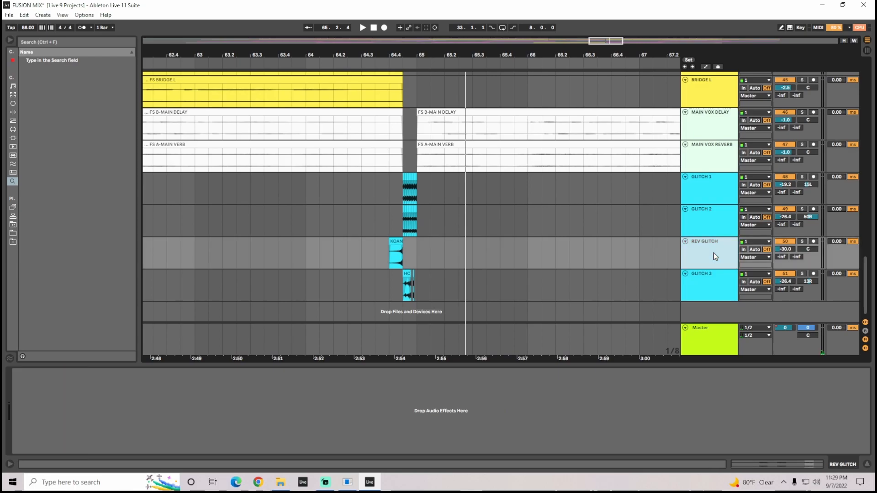
Step: Solo the REV CH track, play its reversed vocal leading into bar 65, and unsolo it
{"action": "scroll", "coordinate": [715, 254], "scroll_direction": "up", "scroll_amount": 3}
{"action": "left_click_drag", "start_coordinate": [871, 256], "coordinate": [871, 220]}
{"action": "left_click", "coordinate": [728, 212]}
{"action": "mouse_move", "coordinate": [465, 55]}
{"action": "left_mouse_down"}
{"action": "mouse_move", "coordinate": [487, 55]}
{"action": "mouse_move", "coordinate": [488, 27]}
{"action": "mouse_move", "coordinate": [478, 66]}
{"action": "left_mouse_up"}
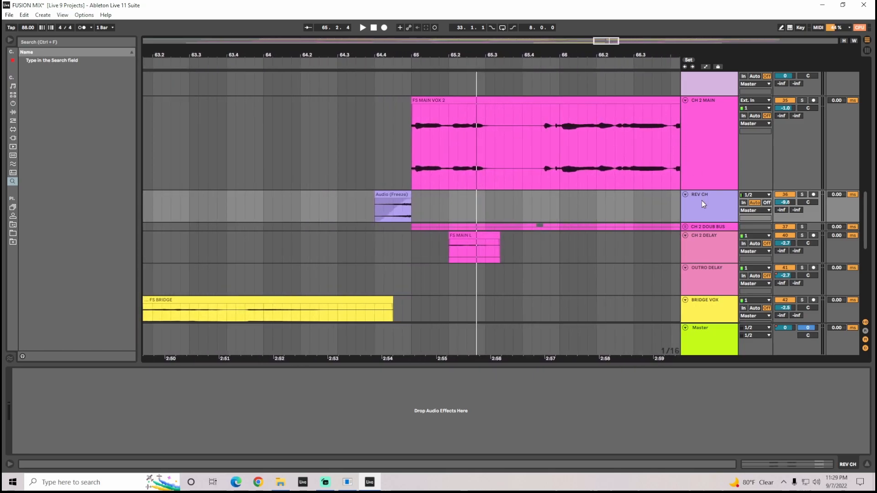
{"action": "left_click", "coordinate": [702, 202]}
{"action": "left_click", "coordinate": [803, 195]}
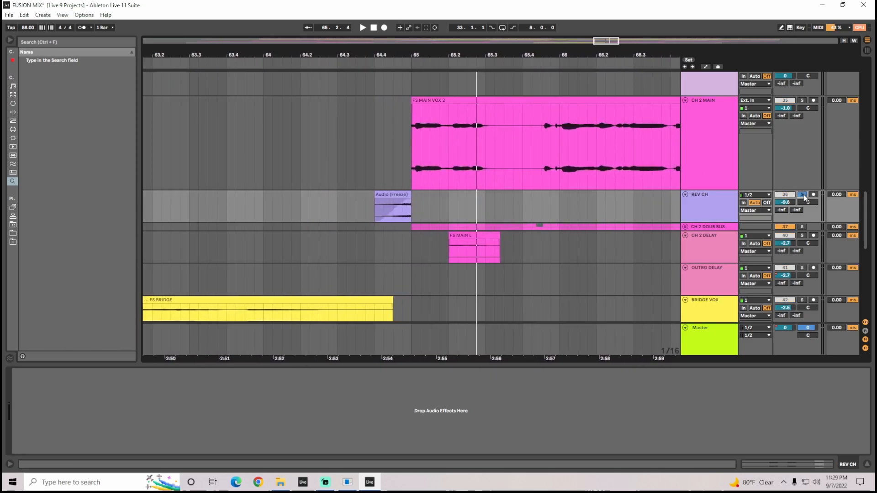
{"action": "left_click", "coordinate": [364, 67]}
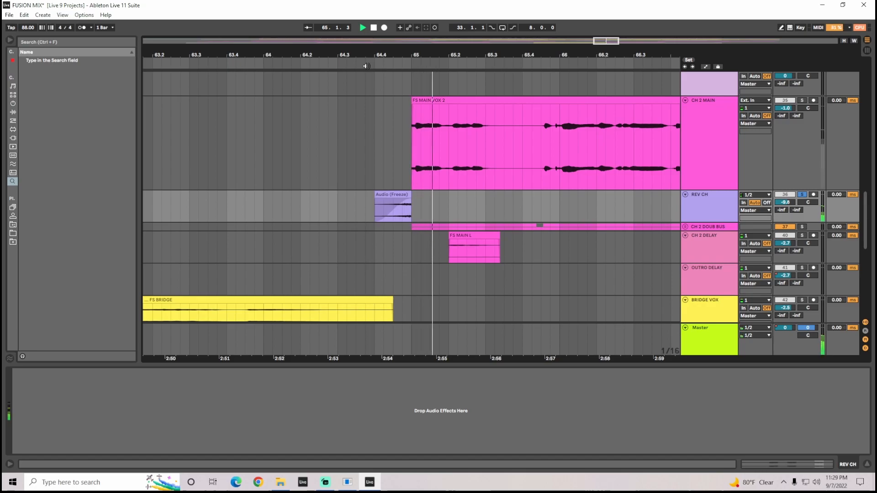
{"action": "left_click", "coordinate": [803, 196]}
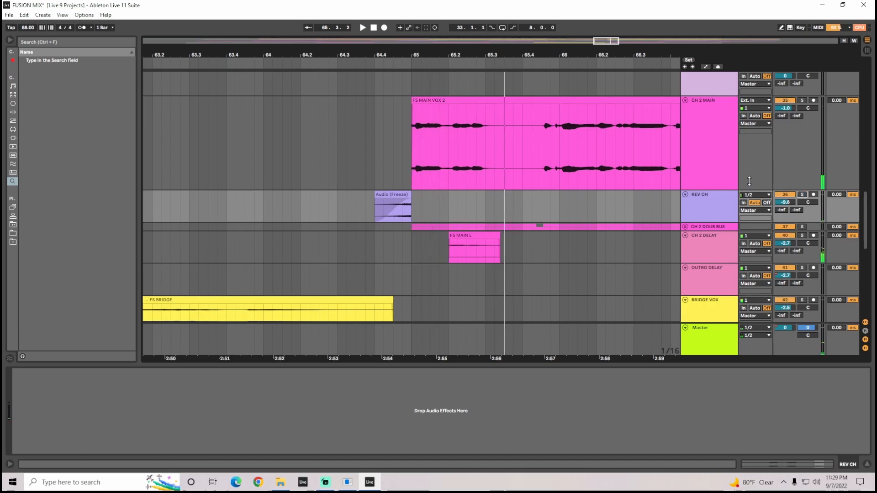
Step: Solo CH 2 MAIN and play the start of its vocal clip from 64.4.3
{"action": "left_click", "coordinate": [698, 167]}
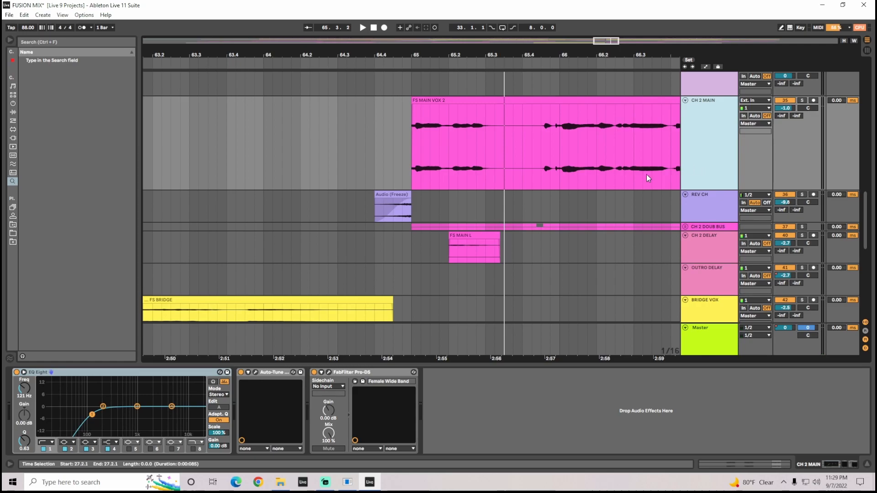
{"action": "left_click_drag", "start_coordinate": [458, 169], "coordinate": [410, 174]}
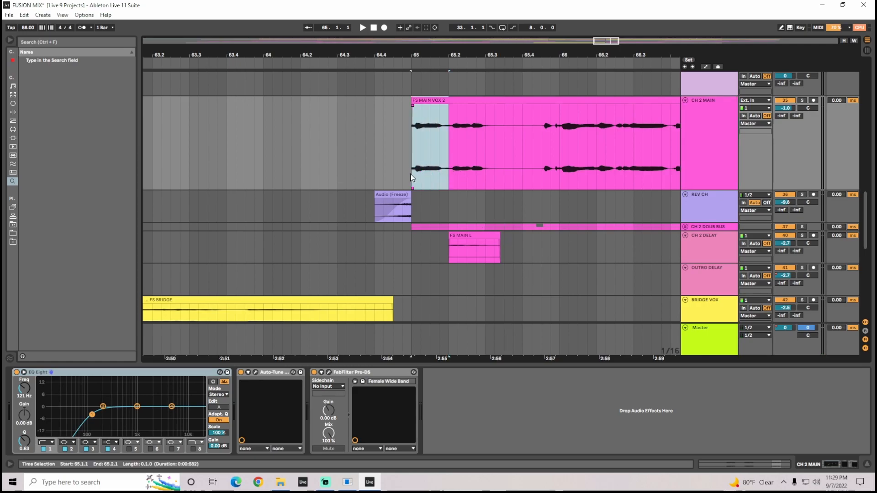
{"action": "left_click", "coordinate": [803, 101]}
{"action": "left_click", "coordinate": [395, 144]}
{"action": "key", "text": "space"}
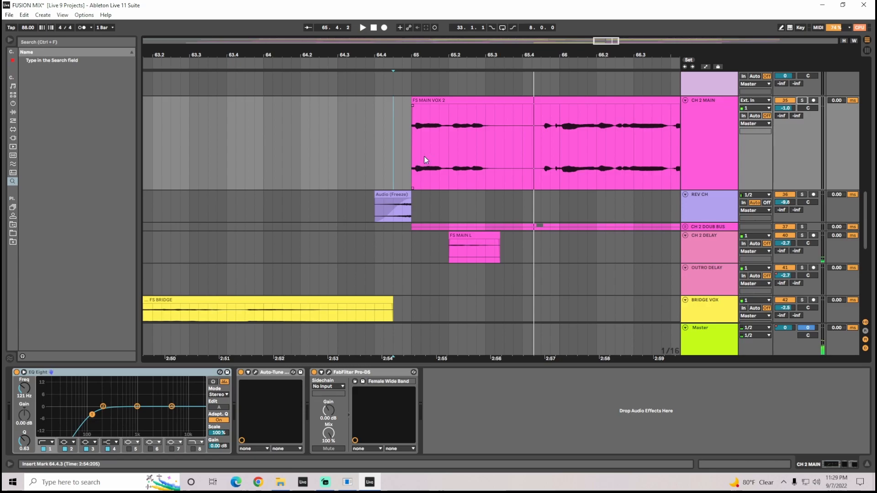
Step: Insert an audio track below CH 2 MAIN and move the vocal section from 65.1.1 to 65.2.1 onto it
{"action": "left_click_drag", "start_coordinate": [448, 139], "coordinate": [413, 146]}
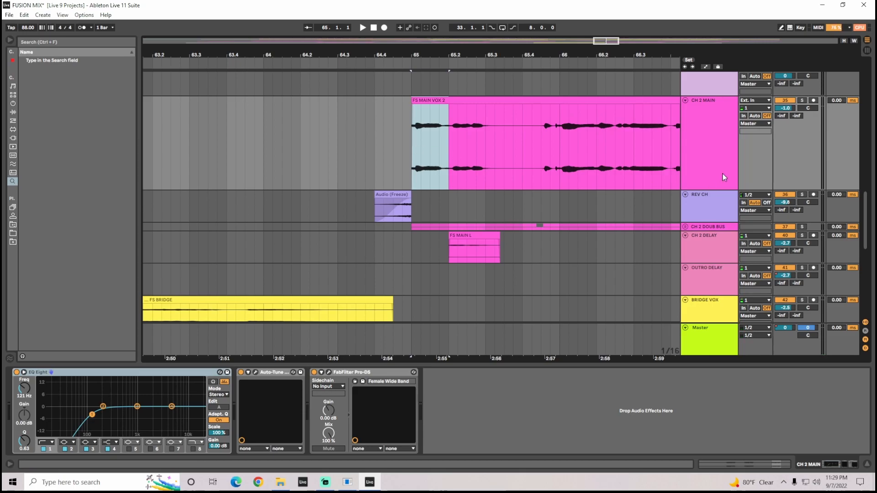
{"action": "left_click", "coordinate": [709, 172]}
{"action": "key", "text": "ctrl+t"}
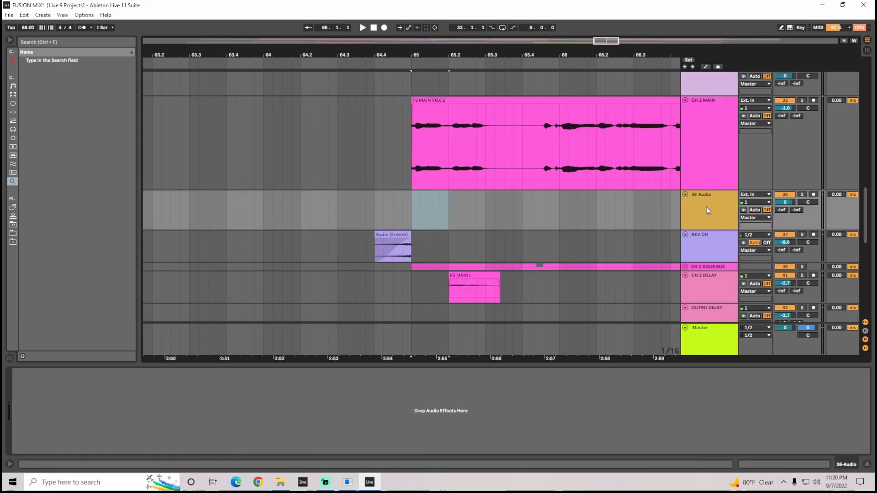
{"action": "left_click_drag", "start_coordinate": [450, 151], "coordinate": [414, 157]}
{"action": "left_click_drag", "start_coordinate": [428, 100], "coordinate": [429, 208]}
Step: Solo the new vocal track and add the Reverb effect to it
{"action": "left_click", "coordinate": [705, 215]}
{"action": "left_click", "coordinate": [802, 195]}
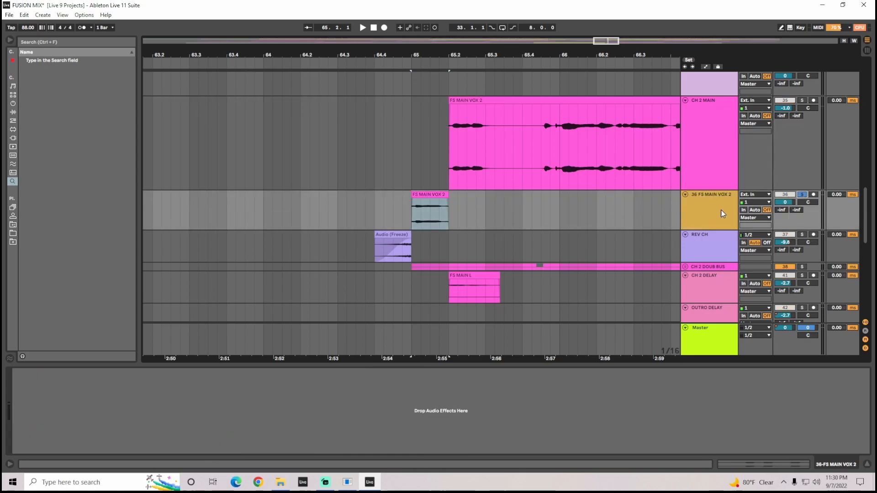
{"action": "left_click", "coordinate": [95, 44]}
{"action": "type", "text": "REVERB"}
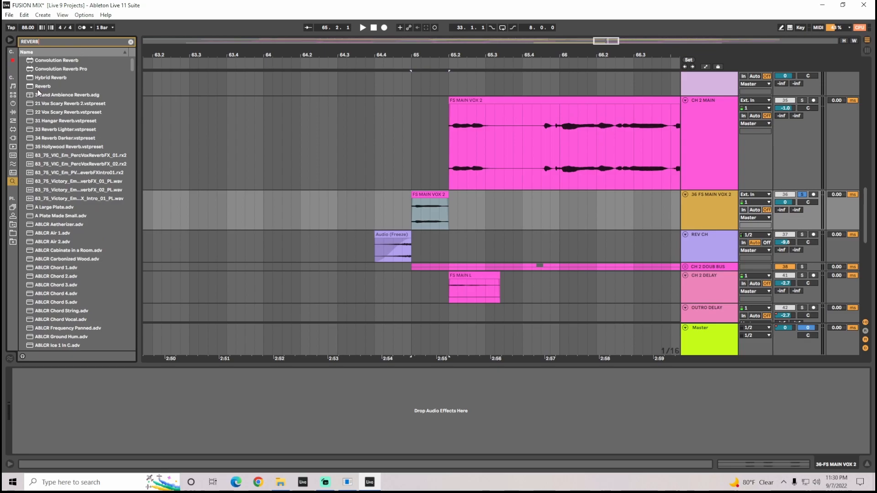
{"action": "left_click", "coordinate": [38, 87]}
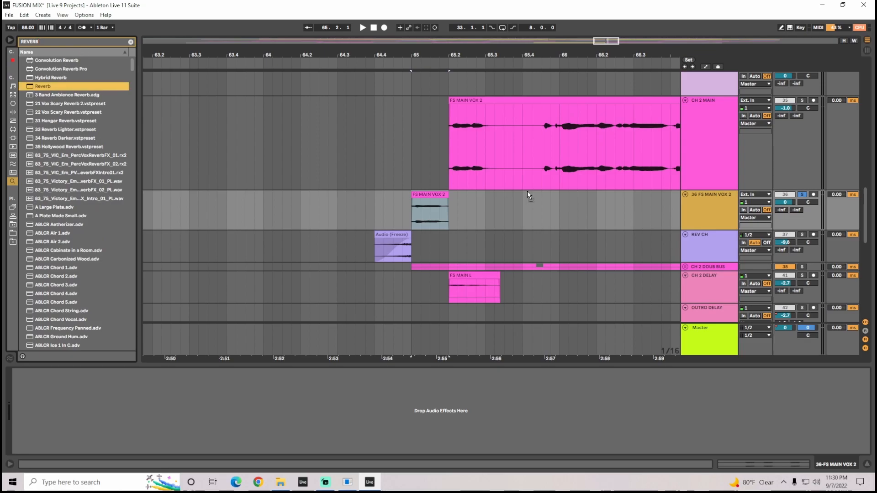
{"action": "left_click", "coordinate": [414, 212]}
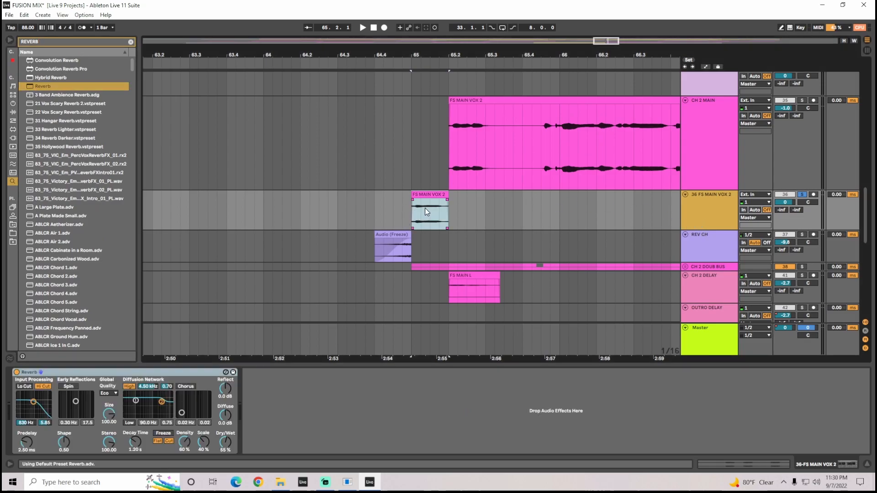
Step: Enable the reverb's Lo Cut, set its input filter to 1.38 kHz and decay time to 3.46 s while auditioning the vocal
{"action": "left_click", "coordinate": [25, 387]}
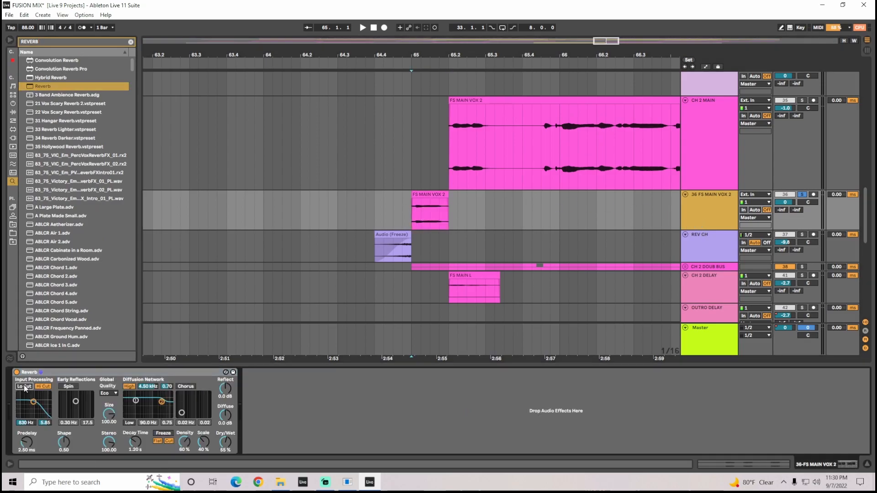
{"action": "key", "text": "space"}
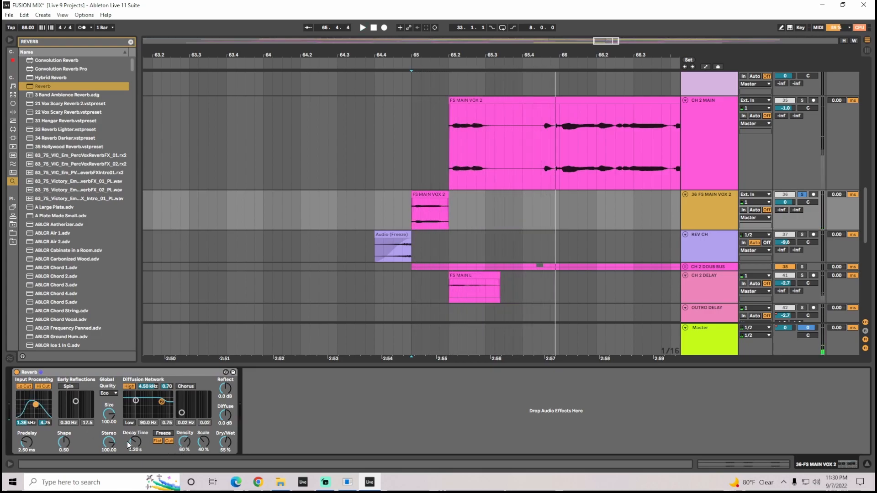
{"action": "key", "text": "space"}
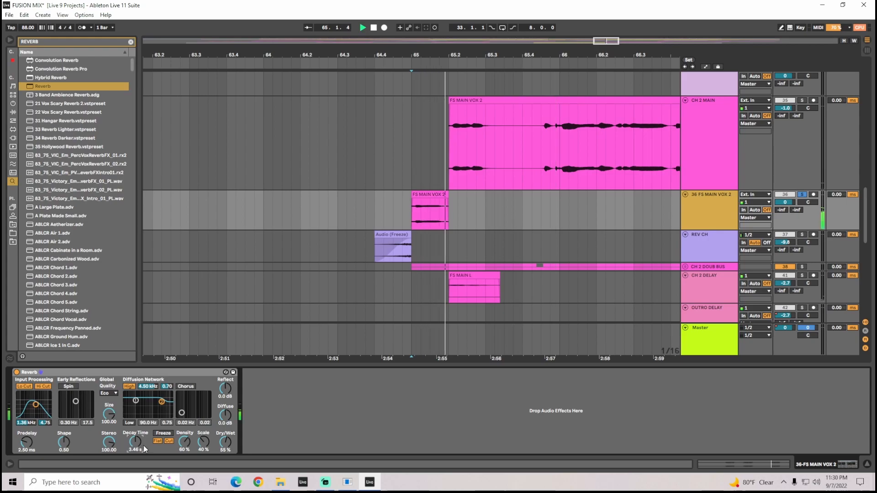
{"action": "key", "text": "space"}
{"action": "key", "text": "space"}
Step: Set the reverb's Dry/Wet to 77% and audition the soloed vocal section
{"action": "left_click_drag", "start_coordinate": [226, 443], "coordinate": [226, 425]}
{"action": "key", "text": "space"}
{"action": "key", "text": "space"}
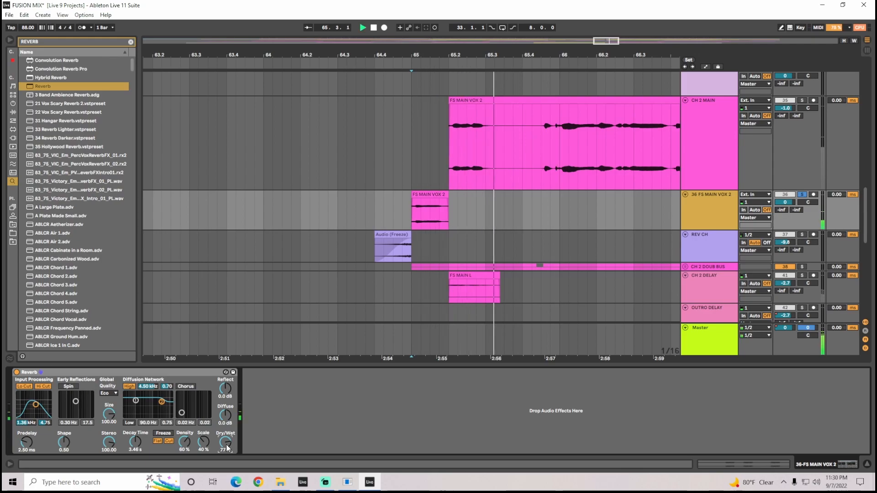
{"action": "key", "text": "space"}
Step: Turn on Warp for the vocal clip on the new track and reverse it
{"action": "double_click", "coordinate": [435, 192]}
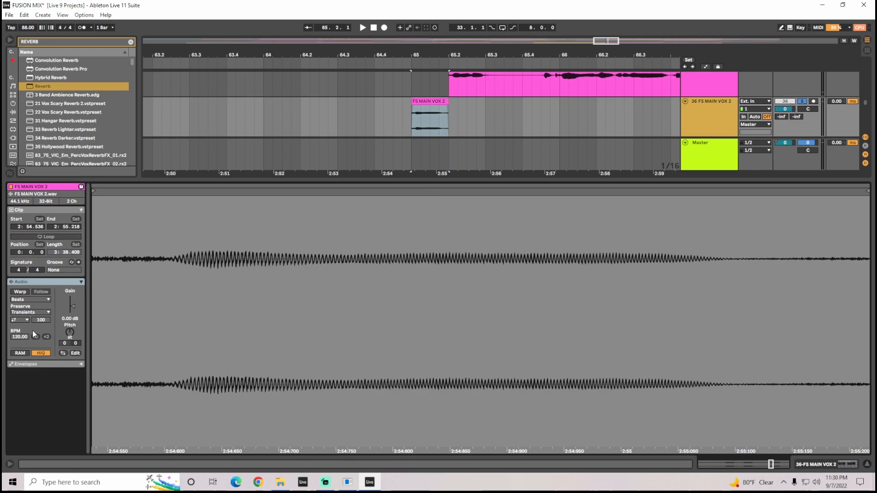
{"action": "left_click", "coordinate": [22, 292]}
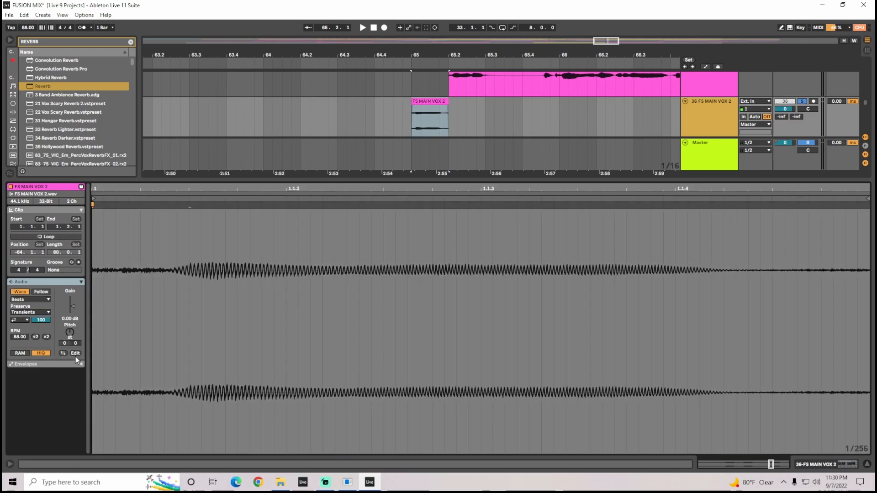
{"action": "left_click", "coordinate": [62, 353]}
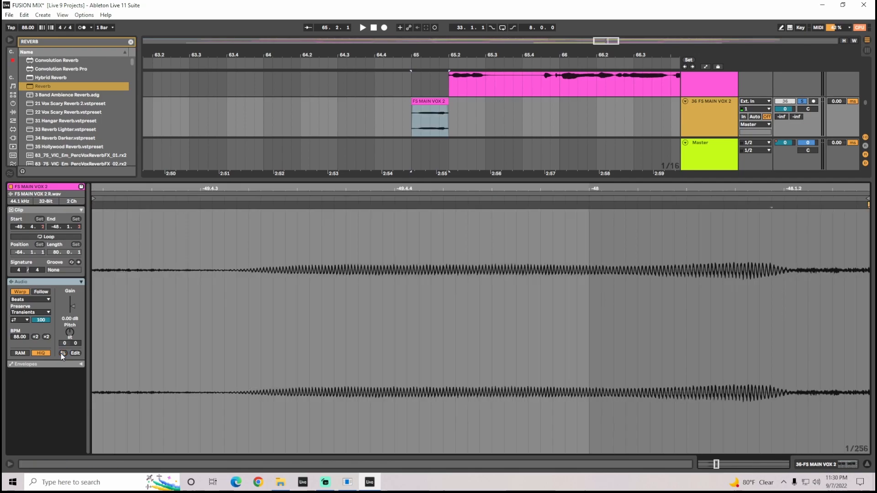
{"action": "left_click", "coordinate": [431, 83]}
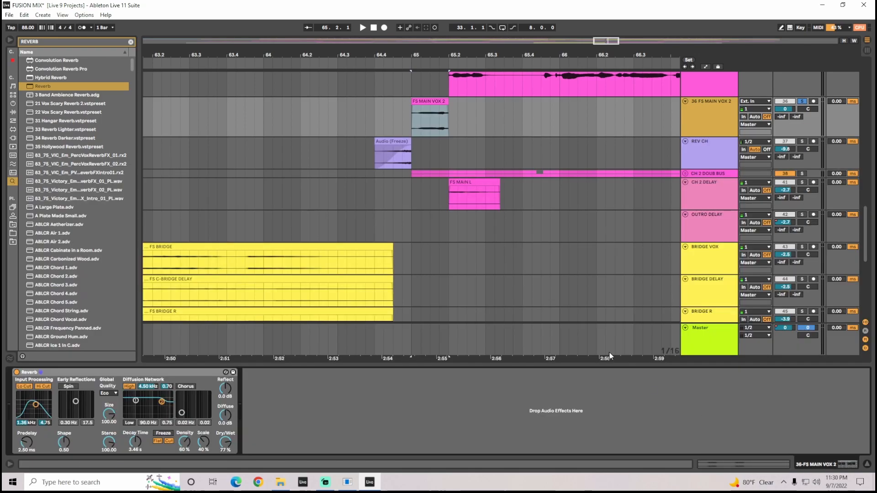
Step: Audition the reversed vocal clip, then freeze and flatten the 36 FS MAIN VOX 2 track with its reverb
{"action": "key", "text": "space"}
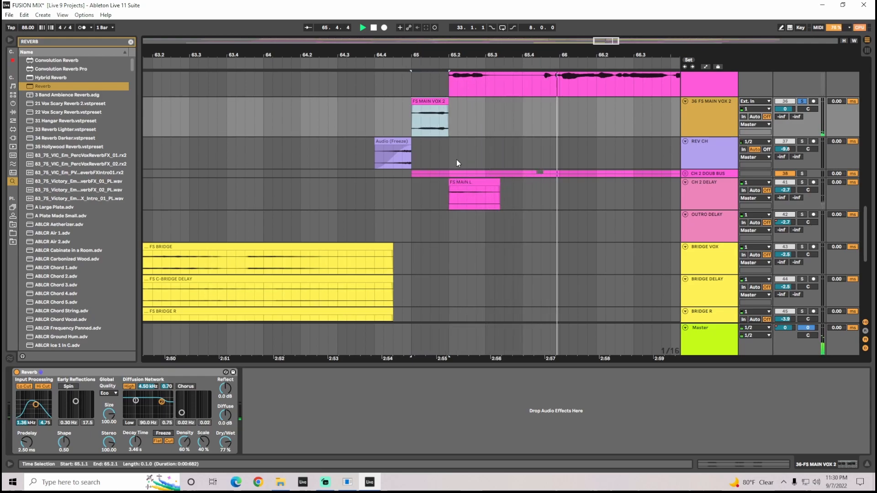
{"action": "key", "text": "space"}
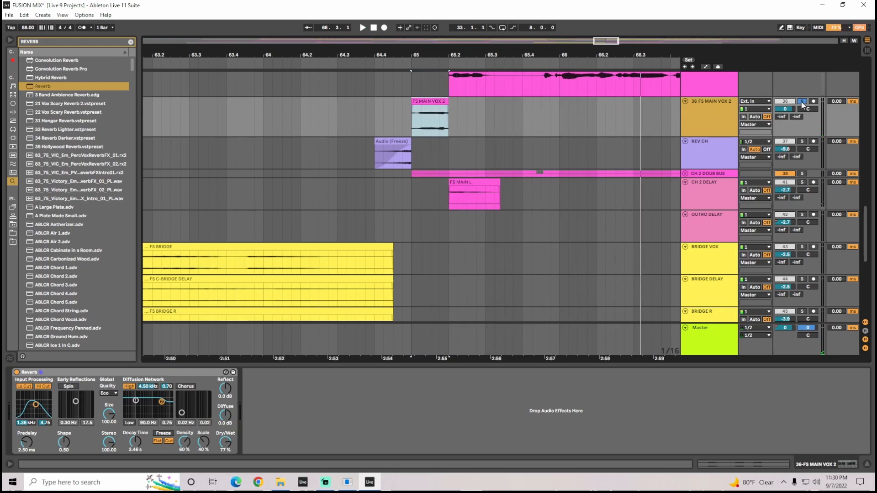
{"action": "left_click", "coordinate": [718, 112]}
{"action": "right_click", "coordinate": [711, 109]}
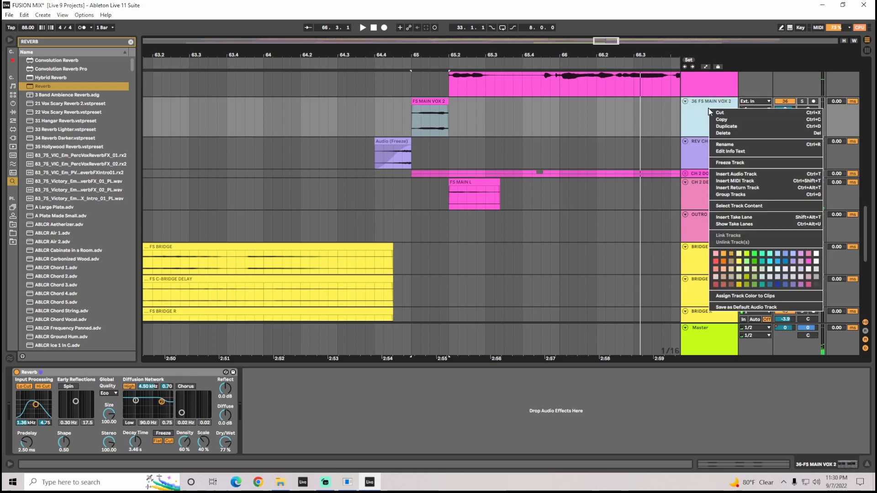
{"action": "left_click", "coordinate": [741, 163]}
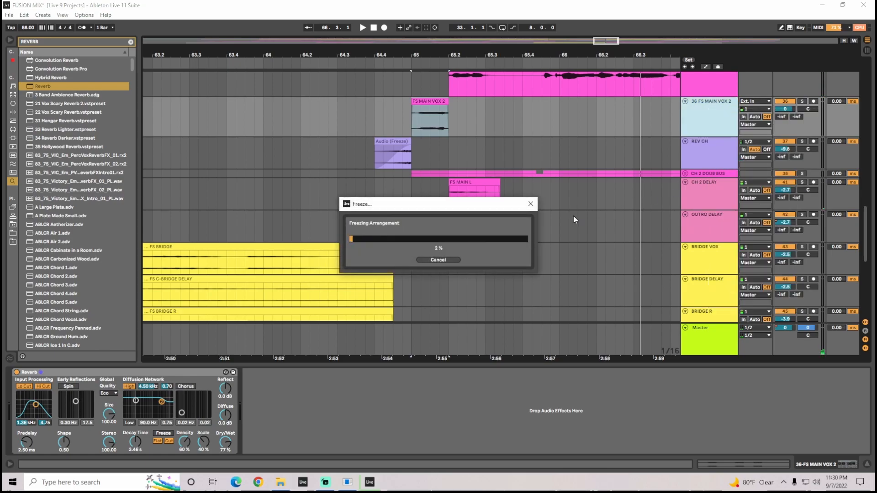
{"action": "right_click", "coordinate": [714, 122]}
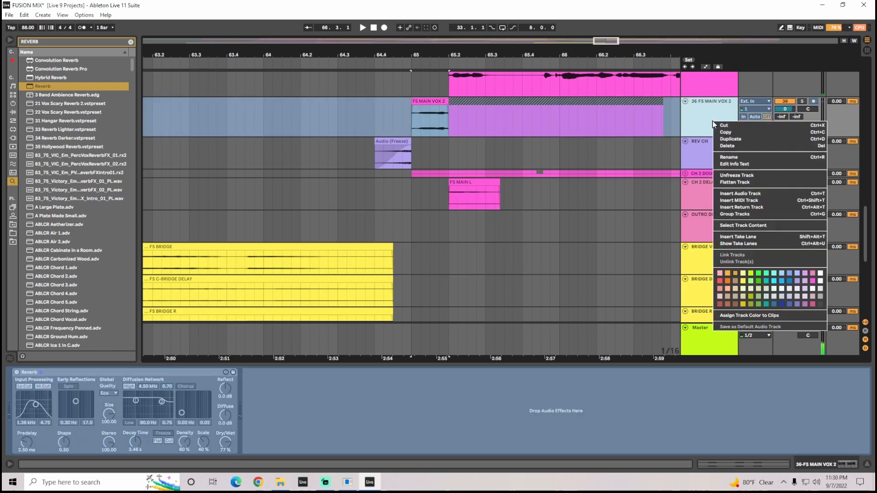
{"action": "left_click", "coordinate": [739, 183]}
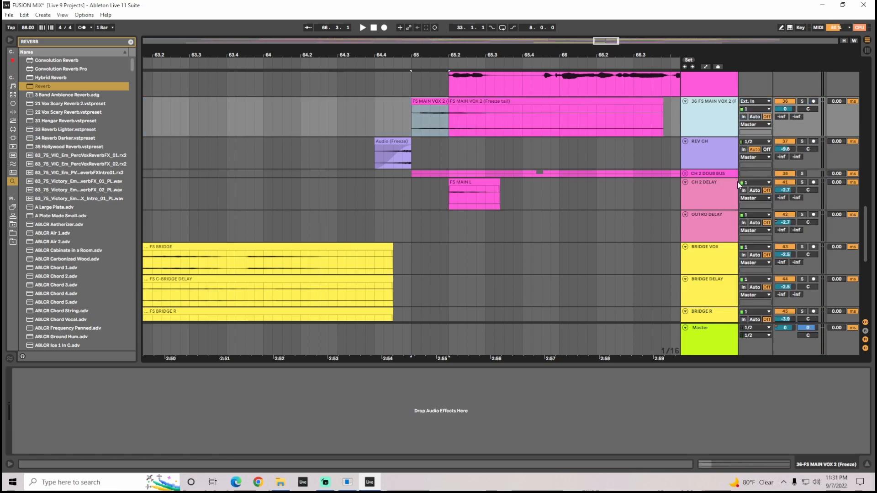
Step: Consolidate the flattened vocal and its freeze tail into one clip, solo the track and audition it from bar 65
{"action": "left_click_drag", "start_coordinate": [414, 121], "coordinate": [642, 128]}
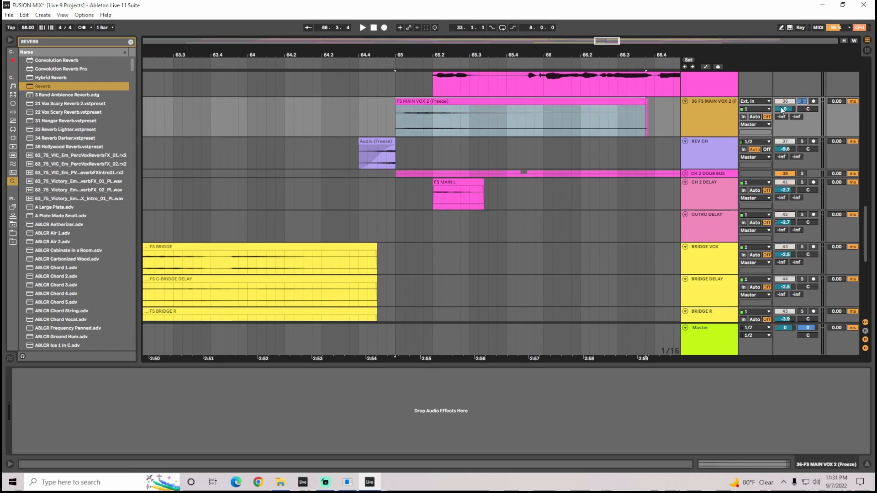
{"action": "left_click", "coordinate": [401, 126]}
{"action": "left_click", "coordinate": [400, 127]}
{"action": "key", "text": "space"}
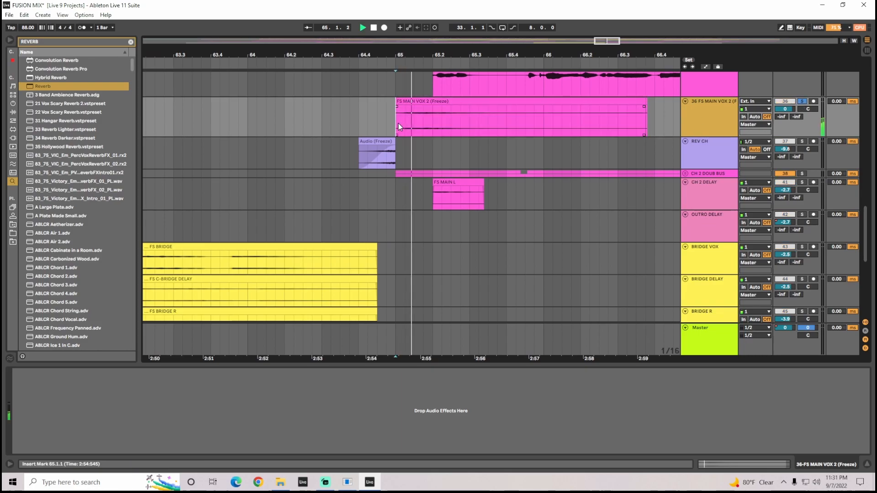
Step: Reverse the consolidated vocal clip and delete the leftover piece after 66.3.4
{"action": "double_click", "coordinate": [539, 131]}
{"action": "key", "text": "space"}
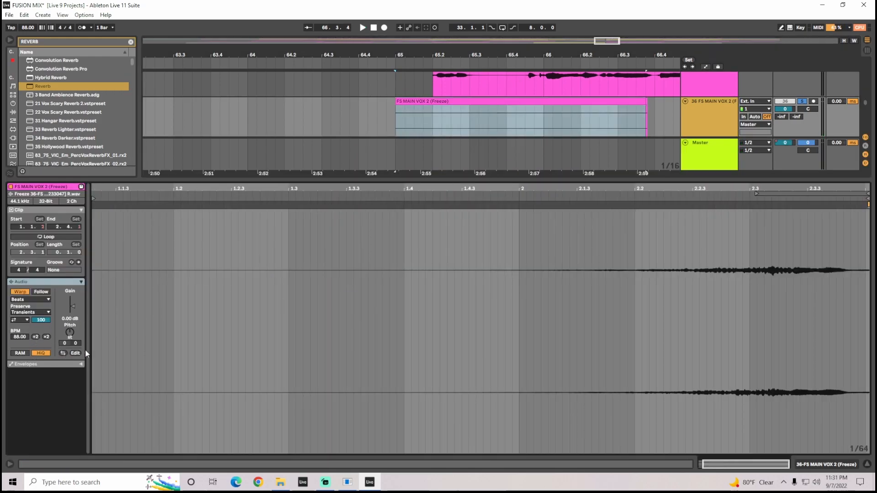
{"action": "left_click", "coordinate": [655, 118]}
{"action": "left_click_drag", "start_coordinate": [655, 114], "coordinate": [641, 117]}
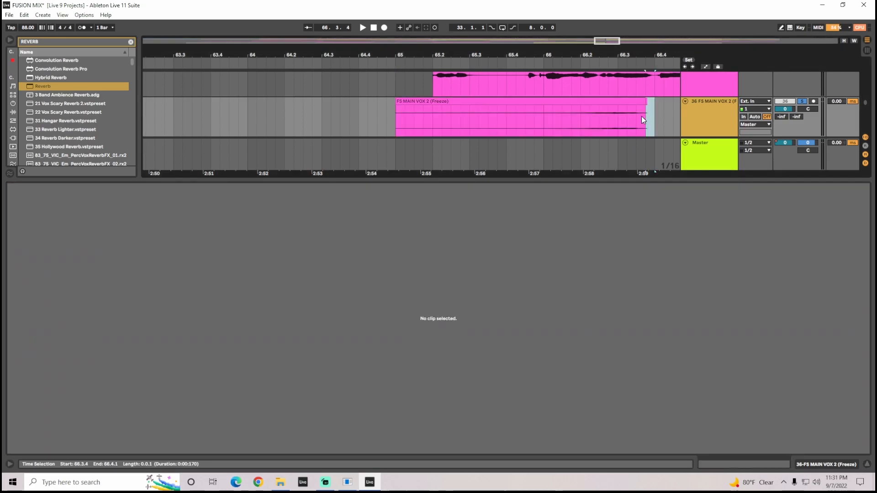
{"action": "key", "text": "Delete"}
Step: Move the reversed clip earlier to span 63.3.4 to 65.2.3 and unsolo its track
{"action": "left_click_drag", "start_coordinate": [580, 103], "coordinate": [379, 106]}
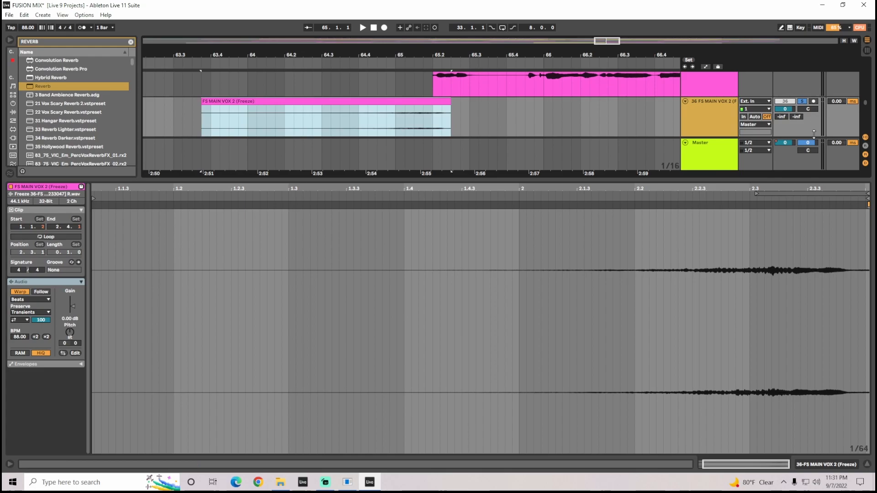
{"action": "left_click", "coordinate": [837, 466]}
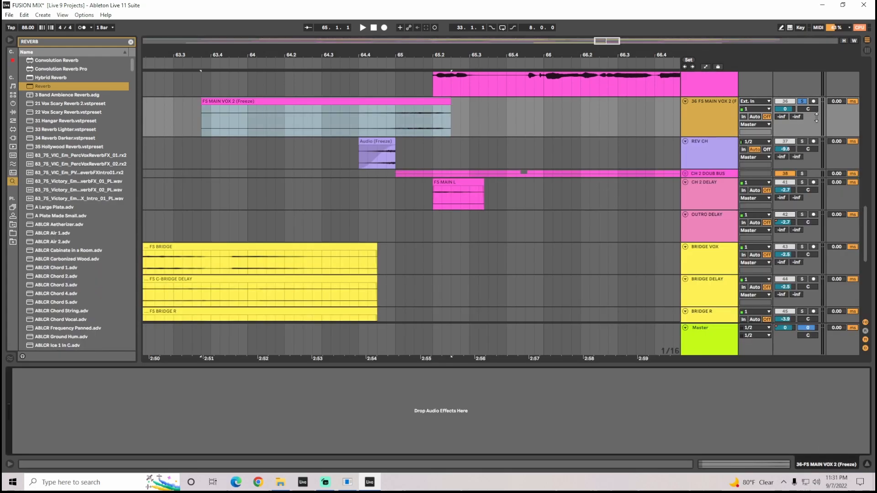
{"action": "left_click", "coordinate": [803, 101]}
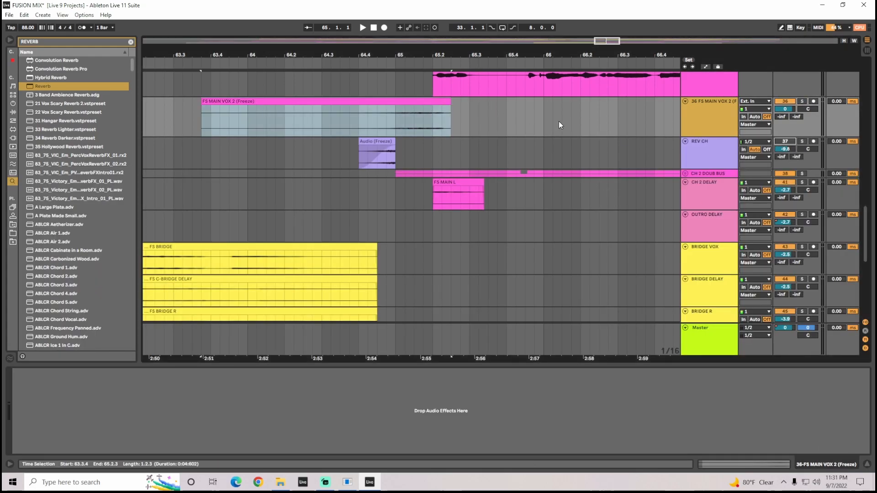
{"action": "scroll", "coordinate": [543, 117], "scroll_direction": "up", "scroll_amount": 1}
Step: Trim the end of the reversed clip back to 65.1.4 while auditioning it soloed
{"action": "left_click_drag", "start_coordinate": [447, 120], "coordinate": [437, 120]}
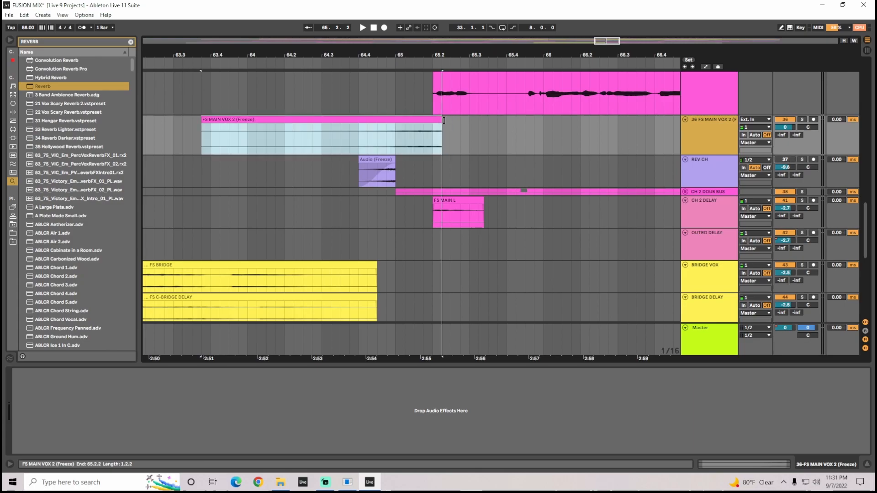
{"action": "left_click", "coordinate": [375, 145]}
{"action": "key", "text": "space"}
{"action": "left_click", "coordinate": [358, 143]}
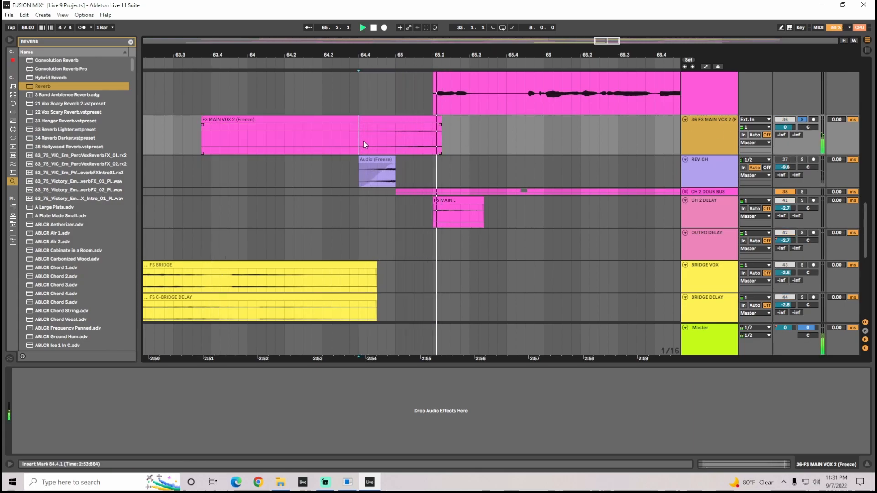
{"action": "left_click", "coordinate": [423, 138]}
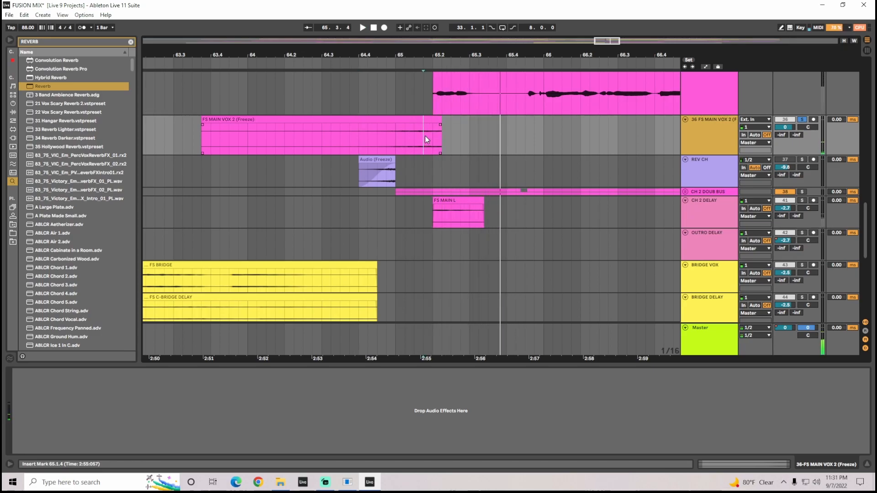
{"action": "left_click_drag", "start_coordinate": [441, 121], "coordinate": [423, 120]}
{"action": "left_click_drag", "start_coordinate": [269, 55], "coordinate": [588, 71]}
{"action": "left_click", "coordinate": [493, 130]}
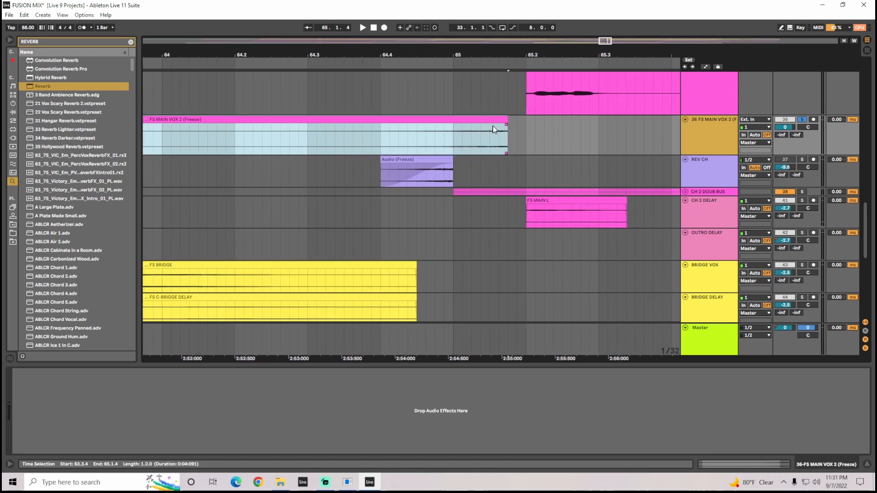
Step: Shorten the end of the reversed clip further to about 65.1.3, auditioning it after each trim
{"action": "left_click", "coordinate": [416, 144]}
{"action": "key", "text": "space"}
{"action": "key", "text": "space"}
{"action": "left_click_drag", "start_coordinate": [507, 120], "coordinate": [499, 120]}
{"action": "left_click", "coordinate": [417, 140]}
{"action": "key", "text": "space"}
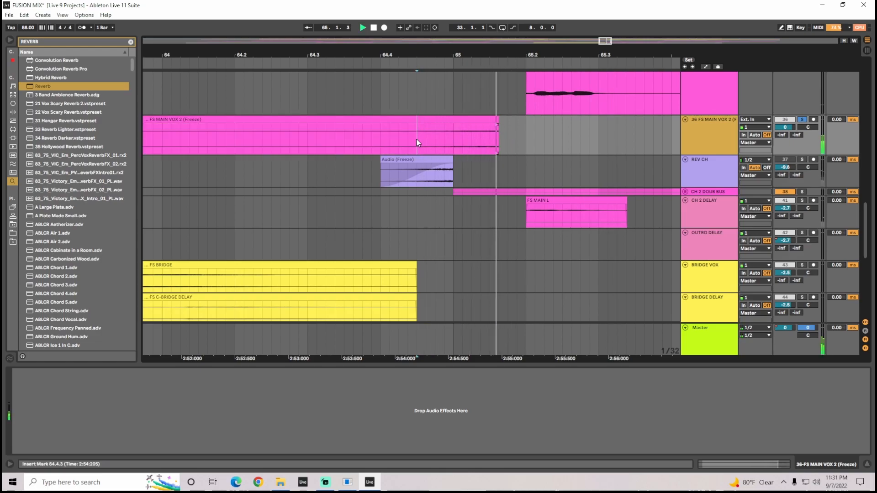
{"action": "key", "text": "space"}
{"action": "left_click_drag", "start_coordinate": [498, 121], "coordinate": [490, 121]}
{"action": "left_click", "coordinate": [391, 137]}
{"action": "key", "text": "space"}
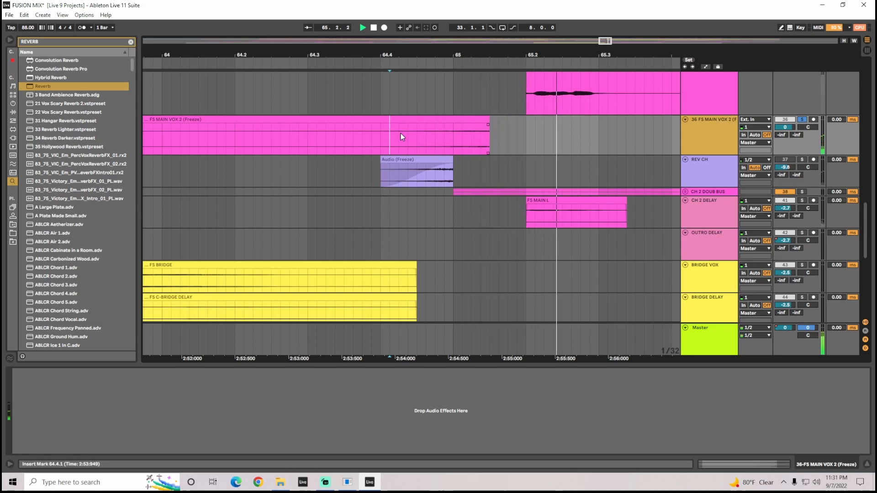
{"action": "key", "text": "space"}
Step: Fit the reversed clip between 64.4.1 and 65.1.1 with a fade-in, set its track volume to -5.8 dB and unsolo it
{"action": "left_click_drag", "start_coordinate": [466, 121], "coordinate": [430, 132]}
{"action": "left_click_drag", "start_coordinate": [608, 42], "coordinate": [607, 31]}
{"action": "left_click_drag", "start_coordinate": [265, 120], "coordinate": [445, 124]}
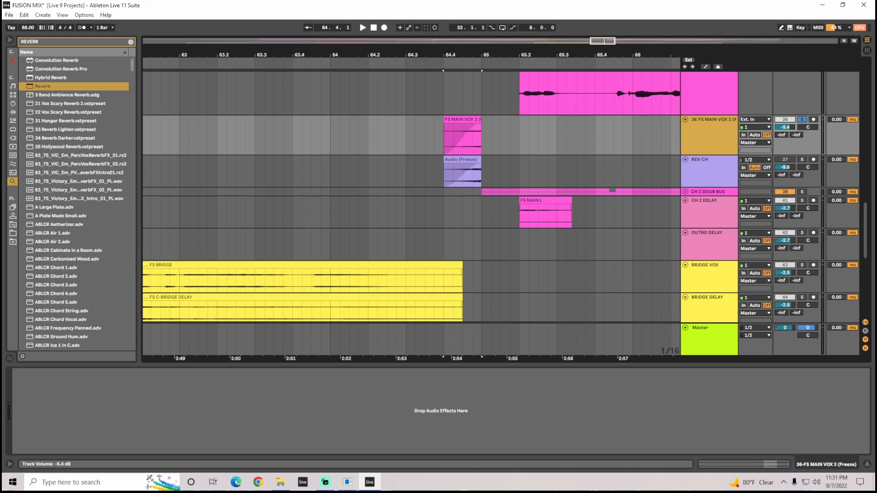
{"action": "left_click", "coordinate": [803, 121]}
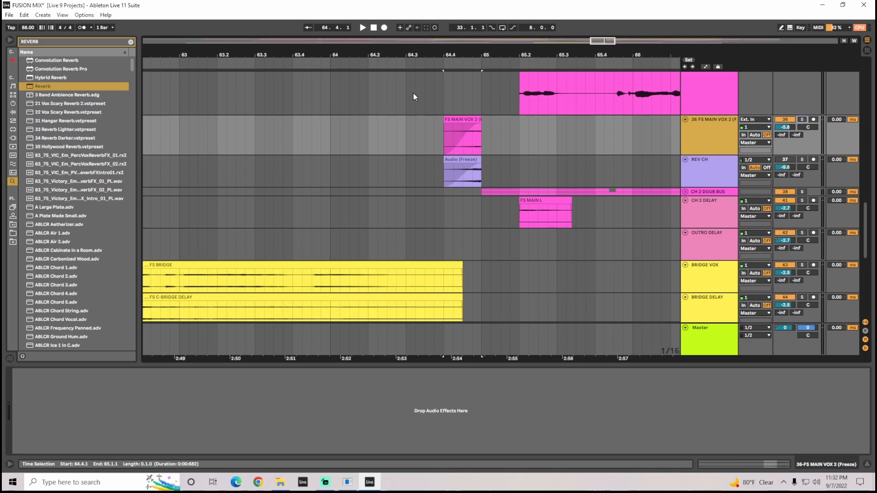
Step: Audition the transition in the full mix and extend the start of the CH 2 MAIN vocal clip back to 64.4.3
{"action": "left_click_drag", "start_coordinate": [604, 42], "coordinate": [605, 41]}
{"action": "left_click", "coordinate": [305, 60]}
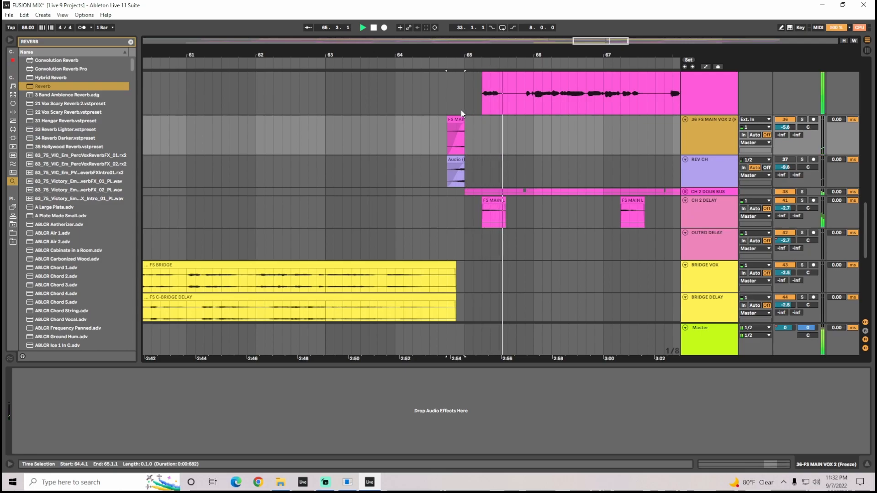
{"action": "key", "text": "space"}
{"action": "scroll", "coordinate": [497, 132], "scroll_direction": "up", "scroll_amount": 2}
{"action": "scroll", "coordinate": [497, 133], "scroll_direction": "up", "scroll_amount": 2}
{"action": "left_click_drag", "start_coordinate": [482, 110], "coordinate": [456, 111]}
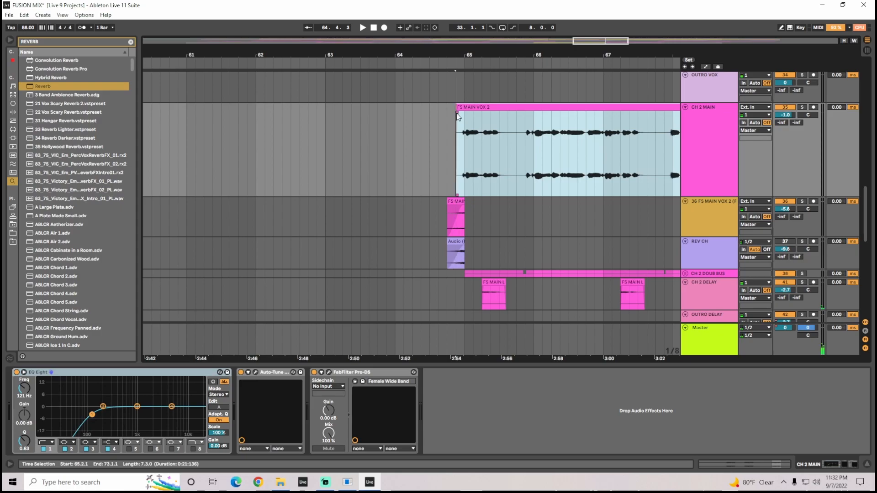
Step: Set the reversed vocal track's volume to -2.3 dB while playing the lead-in to bar 65
{"action": "left_click", "coordinate": [429, 62]}
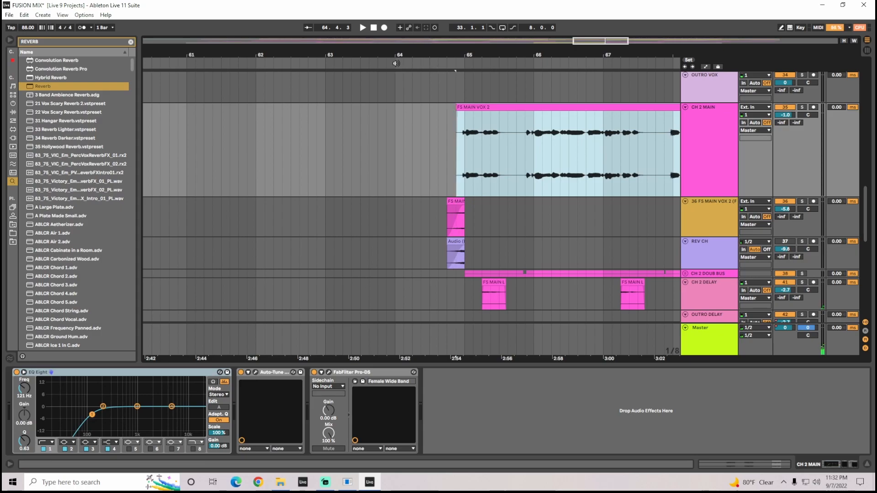
{"action": "left_click", "coordinate": [724, 219]}
{"action": "left_click_drag", "start_coordinate": [788, 210], "coordinate": [787, 201]}
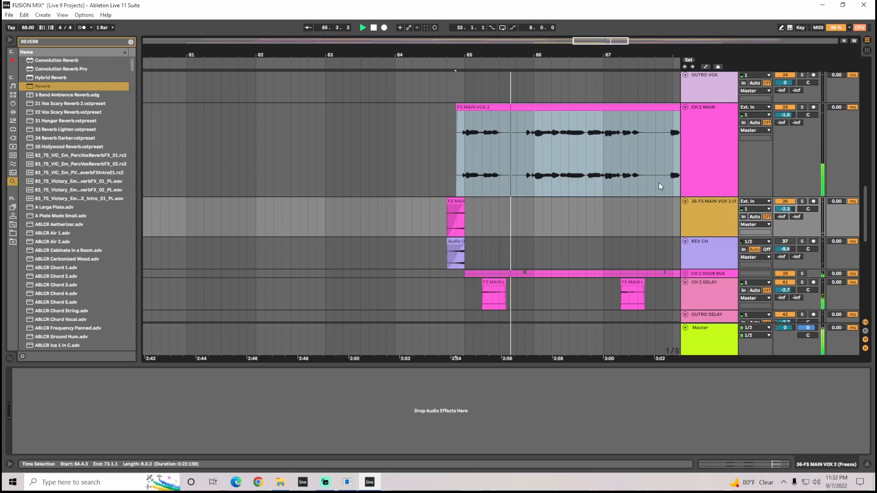
{"action": "key", "text": "space"}
Step: Raise the reversed vocal clip's gain to 11.7 dB and play the lead-in
{"action": "left_click_drag", "start_coordinate": [479, 54], "coordinate": [593, 87]}
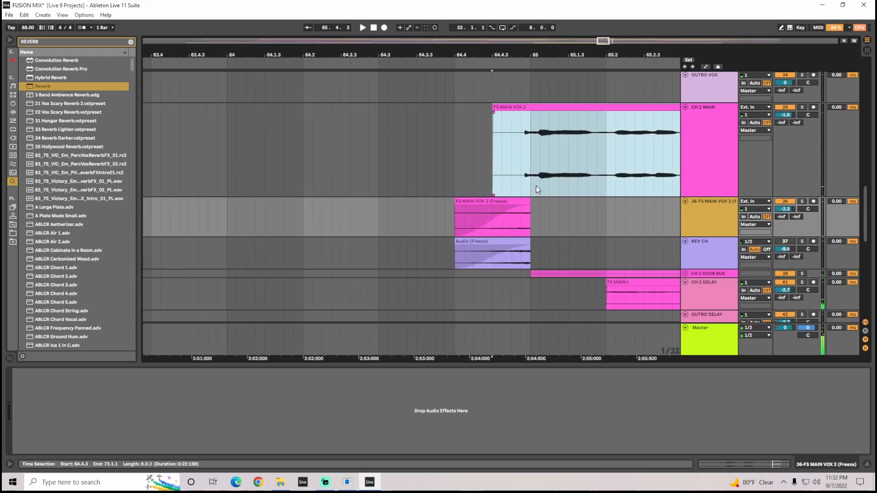
{"action": "double_click", "coordinate": [484, 201]}
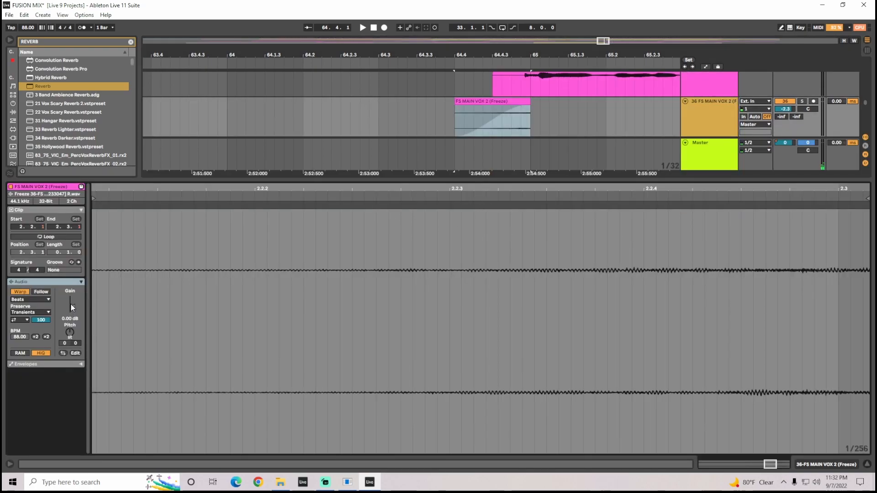
{"action": "left_click_drag", "start_coordinate": [72, 305], "coordinate": [72, 302]}
{"action": "key", "text": "space"}
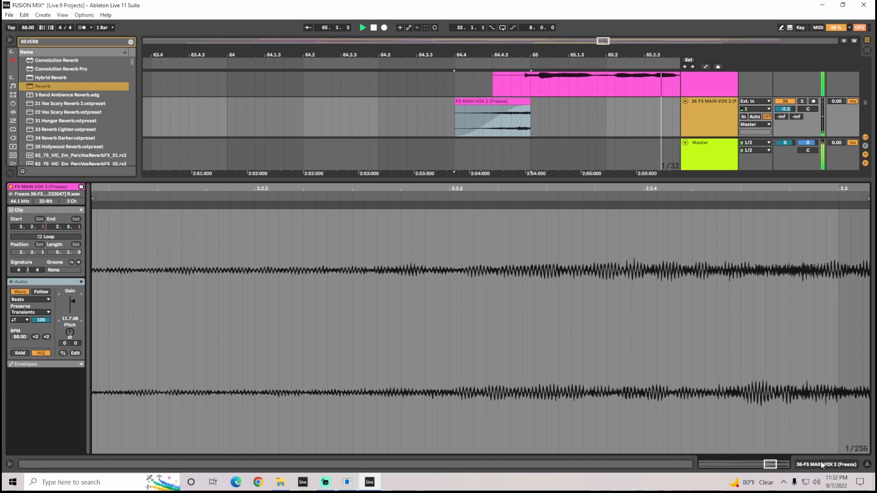
Step: Lower the reversed vocal track's volume to -10.4 dB and replay the transition in the mix
{"action": "left_click", "coordinate": [825, 465]}
{"action": "key", "text": "space"}
{"action": "key", "text": "space"}
{"action": "left_click_drag", "start_coordinate": [788, 109], "coordinate": [787, 121]}
{"action": "key", "text": "space"}
{"action": "key", "text": "space"}
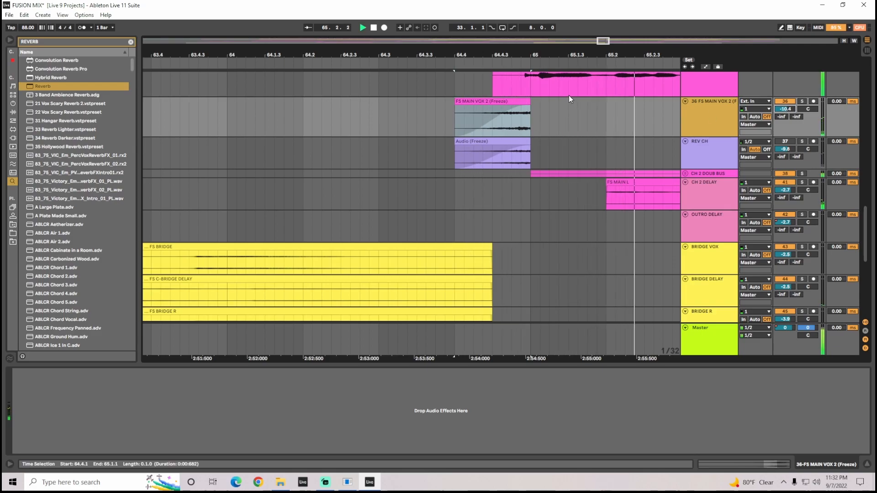
{"action": "key", "text": "space"}
Step: Play the section leading into bar 65 to check the new reversed vocal and the REV CH track in the full mix
{"action": "left_click_drag", "start_coordinate": [411, 55], "coordinate": [410, 42]}
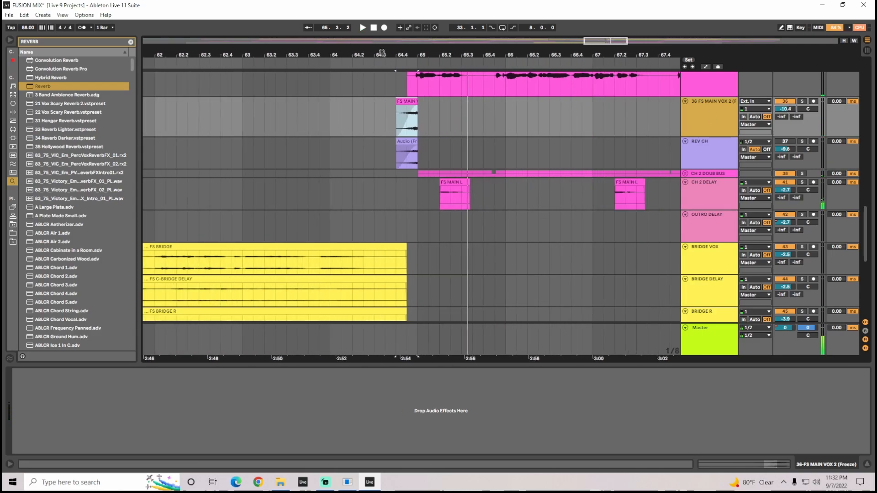
{"action": "left_click", "coordinate": [374, 29]}
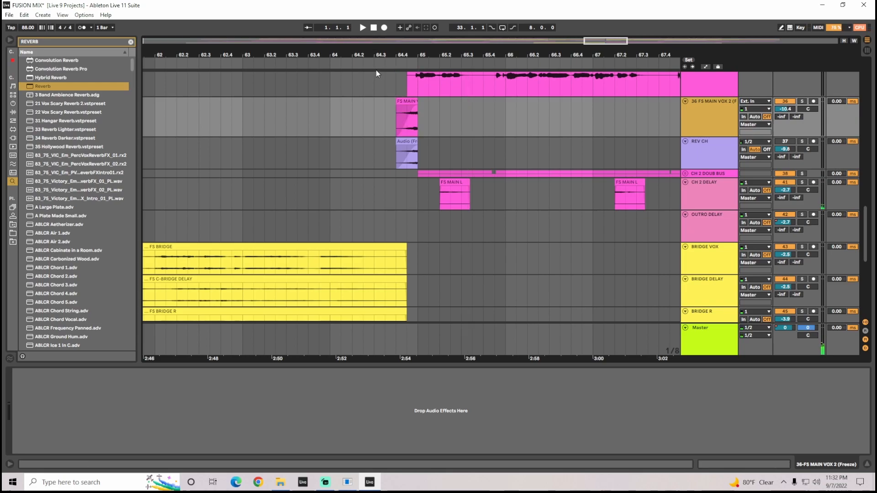
{"action": "left_click_drag", "start_coordinate": [596, 43], "coordinate": [596, 41]}
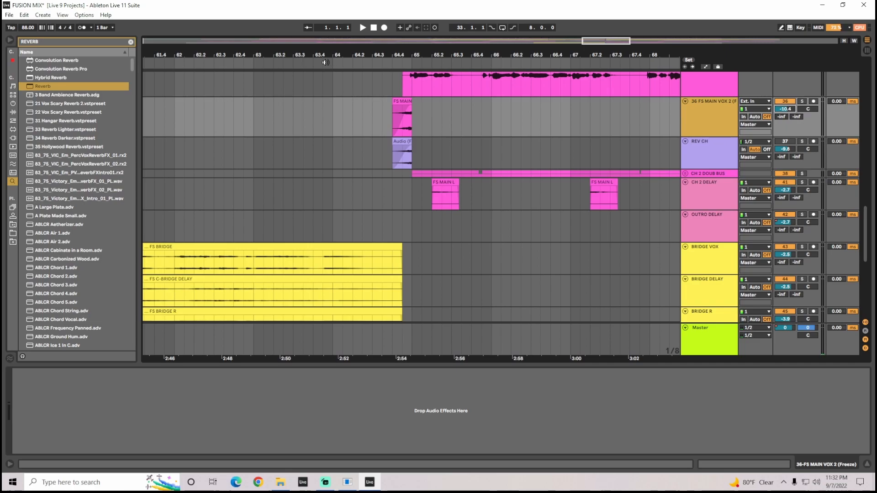
{"action": "left_click", "coordinate": [720, 157]}
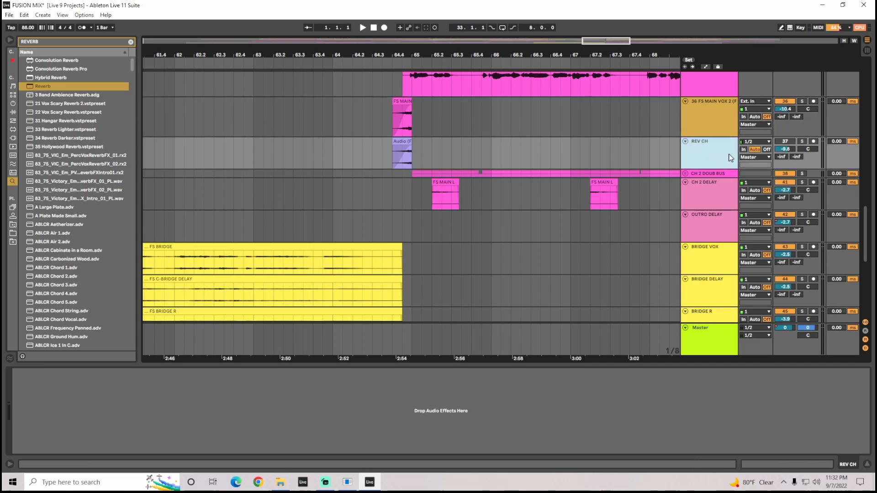
{"action": "left_click", "coordinate": [709, 132]}
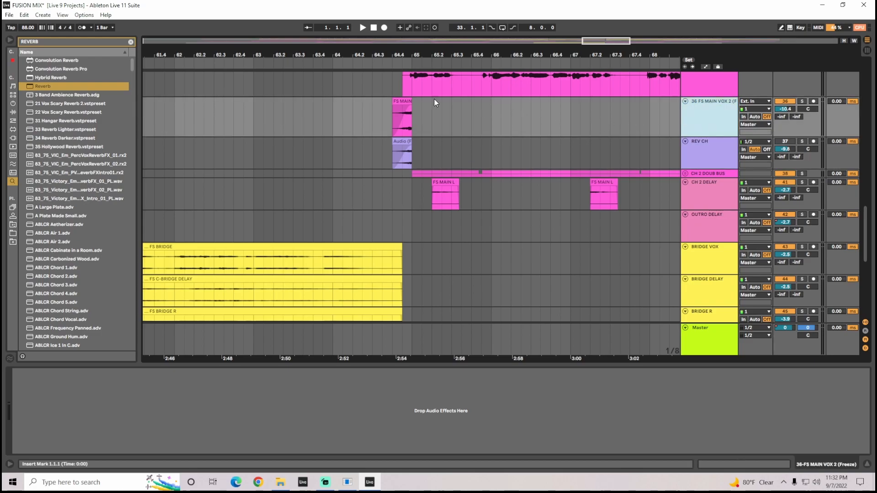
{"action": "left_click", "coordinate": [331, 61]}
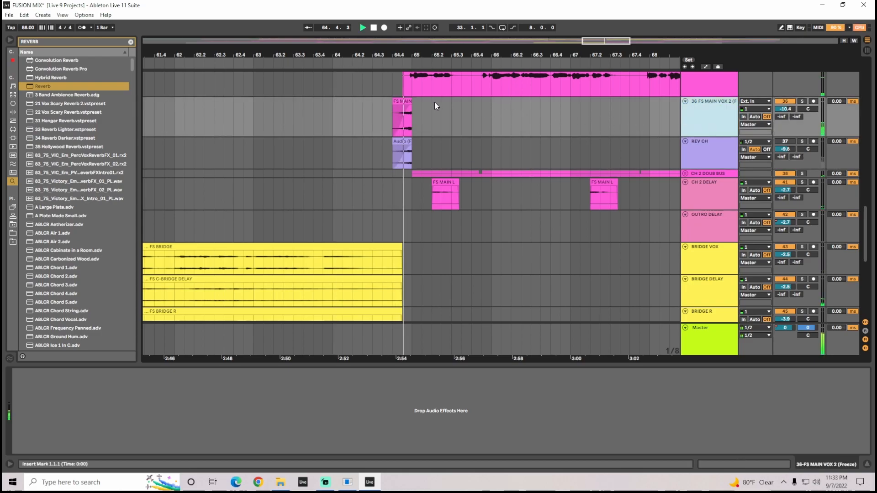
Step: Extend the start of the new reversed vocal clip back to 64.3.1 and play the lead-in
{"action": "key", "text": "space"}
{"action": "mouse_move", "coordinate": [393, 109]}
{"action": "left_mouse_down"}
{"action": "mouse_move", "coordinate": [372, 106]}
{"action": "mouse_move", "coordinate": [410, 110]}
{"action": "left_mouse_up"}
{"action": "left_click", "coordinate": [337, 67]}
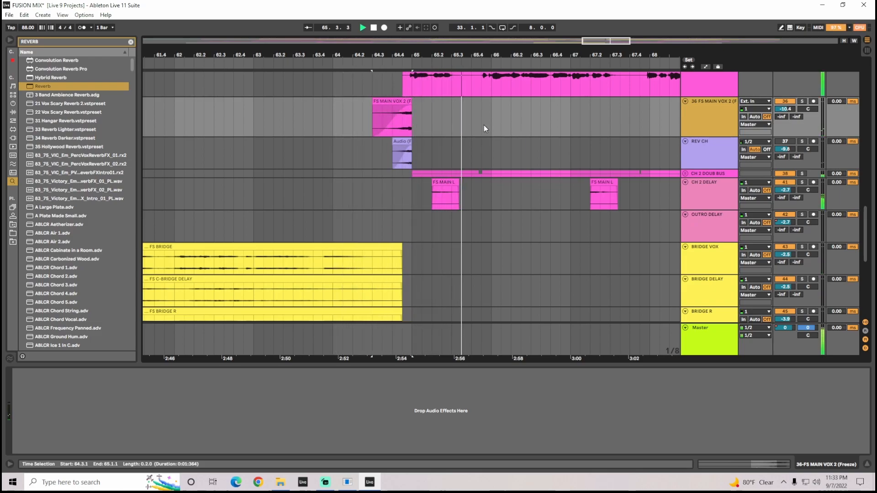
Step: Delete the new reversed vocal clip above REV CH, along with its audio track
{"action": "left_click", "coordinate": [394, 101]}
{"action": "key", "text": "Delete"}
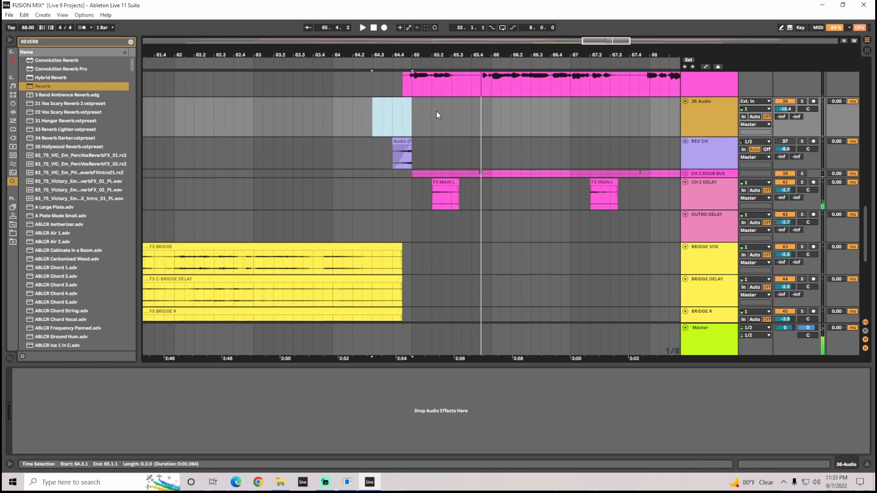
{"action": "left_click", "coordinate": [717, 131]}
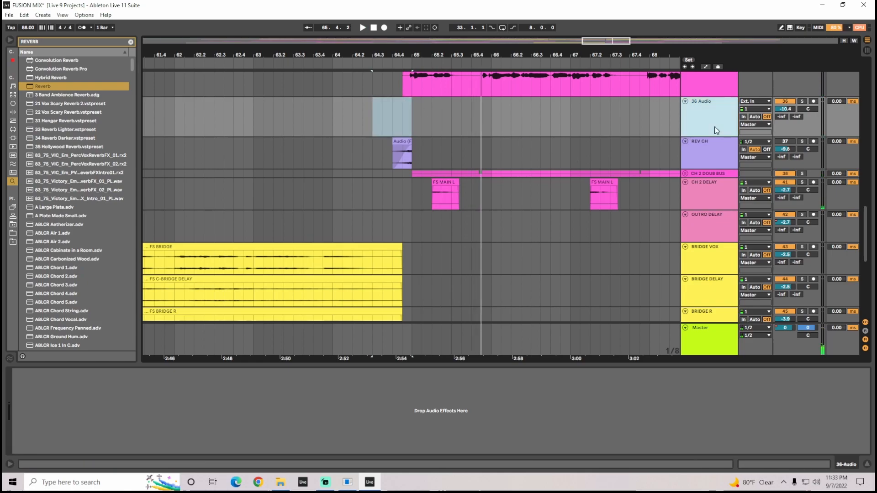
{"action": "key", "text": "Delete"}
Step: Select the REV CH track and play the transition into the chorus from bar 64
{"action": "left_click", "coordinate": [699, 187]}
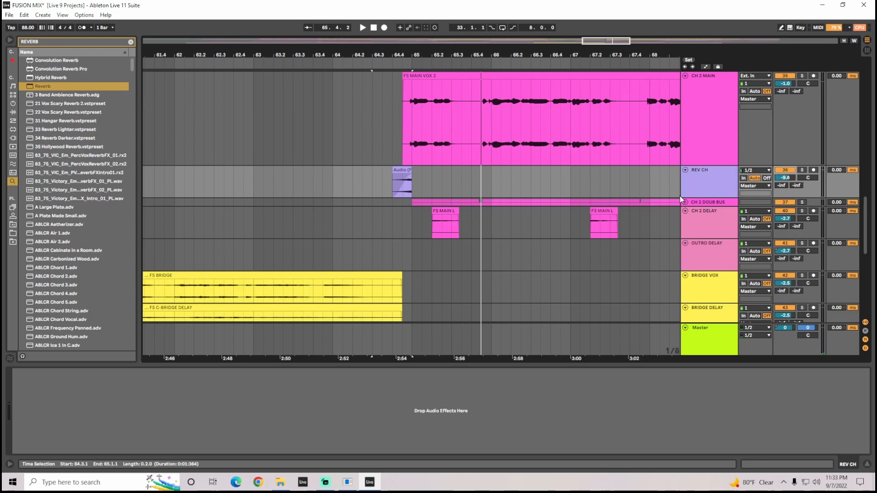
{"action": "left_click", "coordinate": [716, 187]}
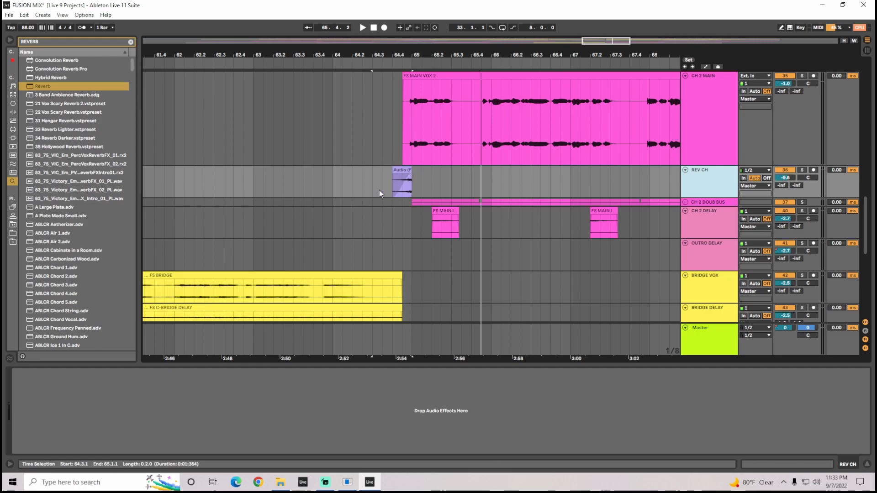
{"action": "left_click", "coordinate": [334, 189]}
{"action": "key", "text": "space"}
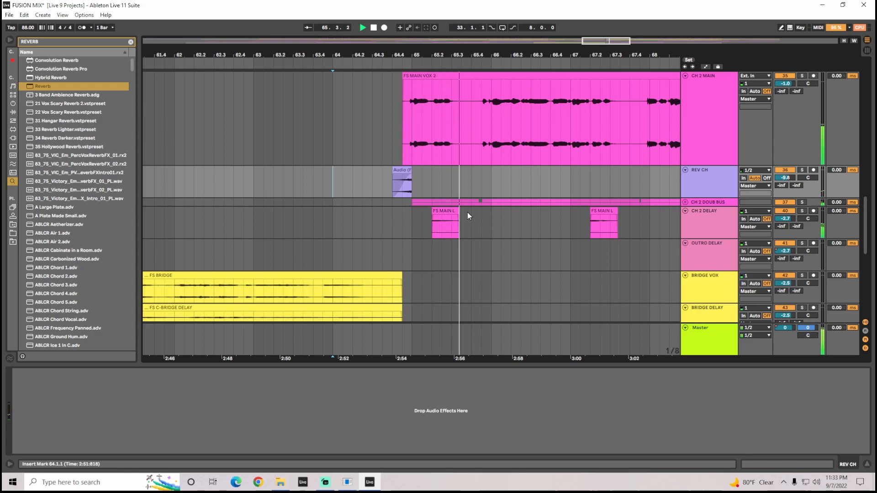
{"action": "key", "text": "space"}
Step: Find the V DELAY LOW track and play its first delay clip in the mix from bar 10
{"action": "left_click_drag", "start_coordinate": [569, 57], "coordinate": [472, 14]}
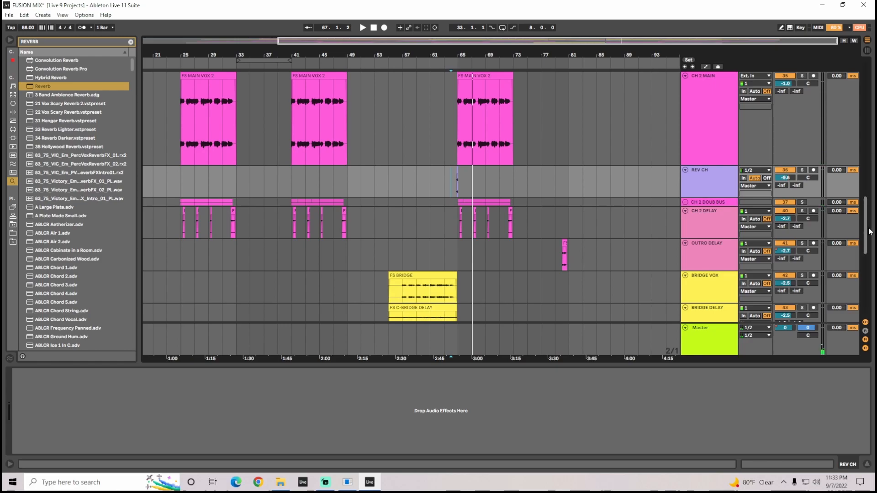
{"action": "left_click_drag", "start_coordinate": [868, 233], "coordinate": [863, 313]}
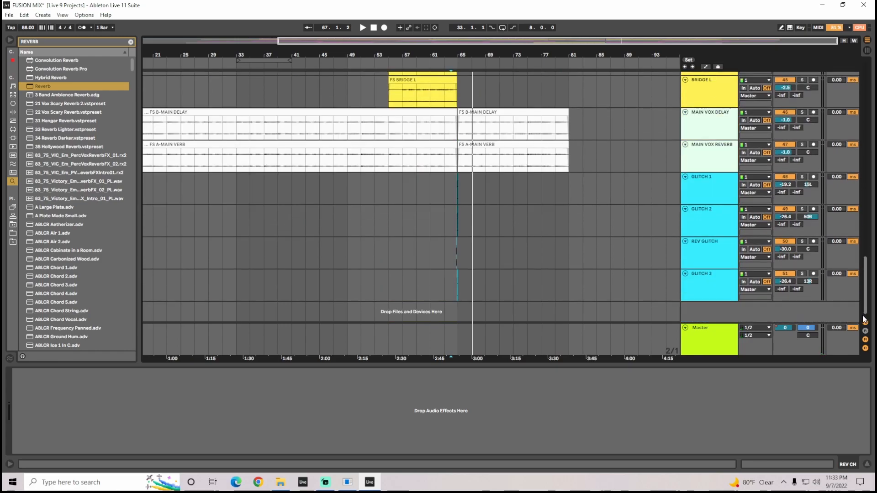
{"action": "mouse_move", "coordinate": [477, 55]}
{"action": "left_mouse_down"}
{"action": "mouse_move", "coordinate": [472, 107]}
{"action": "mouse_move", "coordinate": [484, 41]}
{"action": "left_mouse_up"}
{"action": "left_click_drag", "start_coordinate": [865, 311], "coordinate": [867, 204]}
{"action": "left_click_drag", "start_coordinate": [228, 41], "coordinate": [182, 213]}
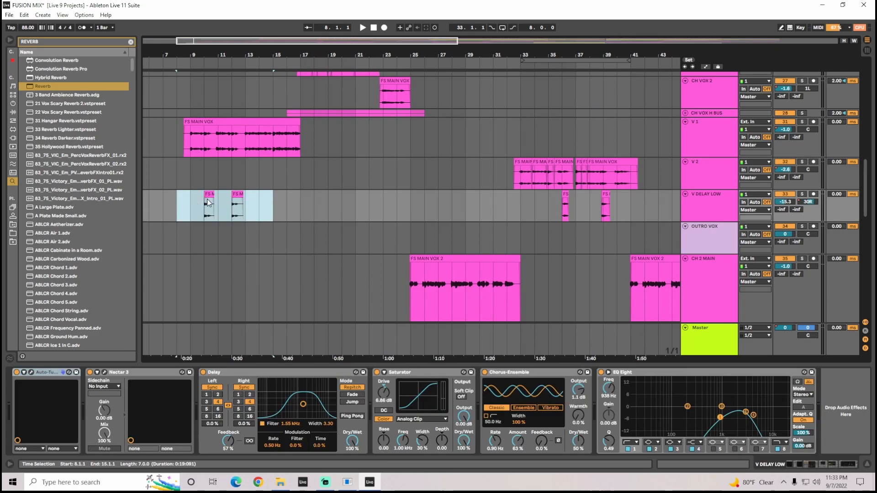
{"action": "left_click", "coordinate": [202, 210]}
{"action": "key", "text": "space"}
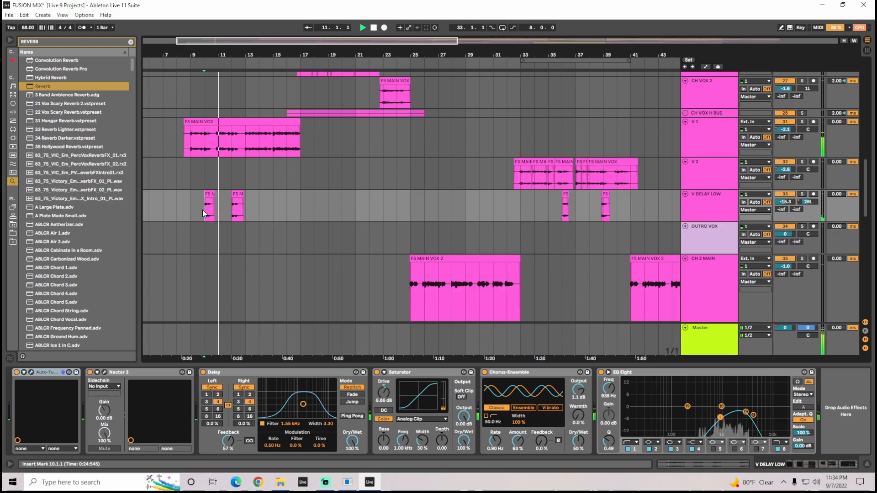
{"action": "key", "text": "space"}
Step: Play the final chorus through to bar 81 and show the automation on the CH VOX 2 track
{"action": "left_click_drag", "start_coordinate": [391, 55], "coordinate": [390, 55]}
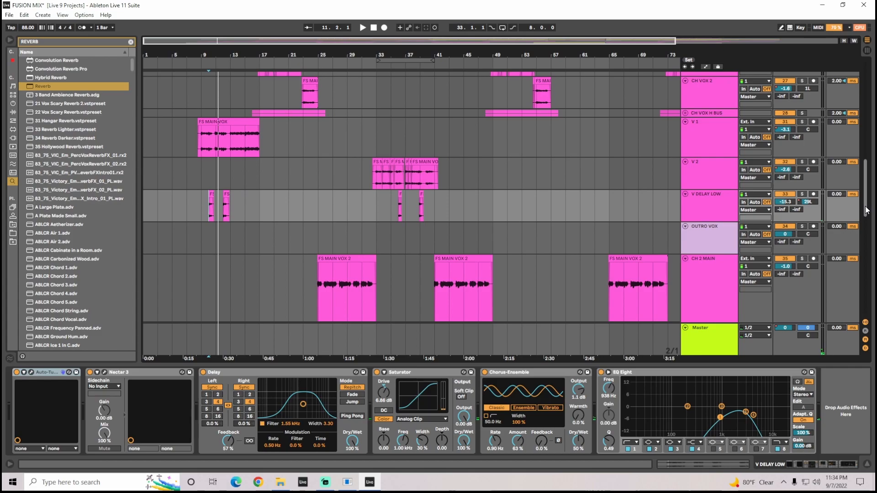
{"action": "scroll", "coordinate": [872, 191], "scroll_direction": "up", "scroll_amount": 3}
{"action": "left_click_drag", "start_coordinate": [872, 191], "coordinate": [875, 310]}
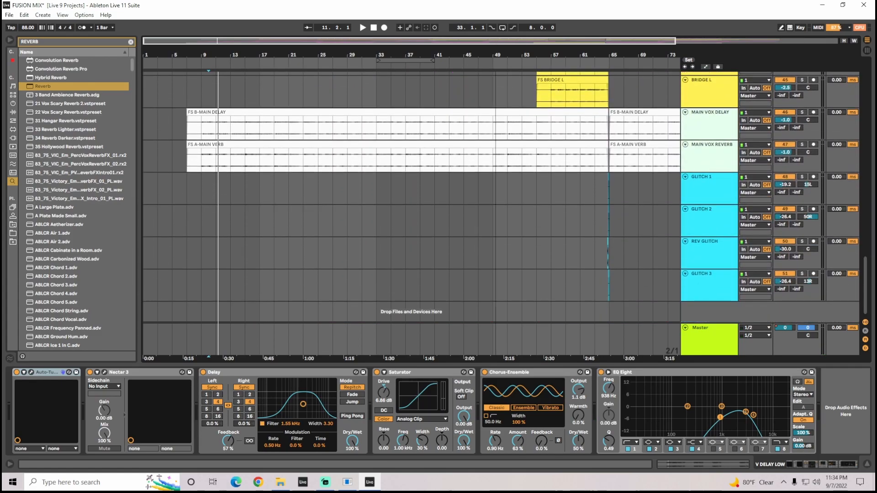
{"action": "left_click_drag", "start_coordinate": [658, 41], "coordinate": [657, 49]}
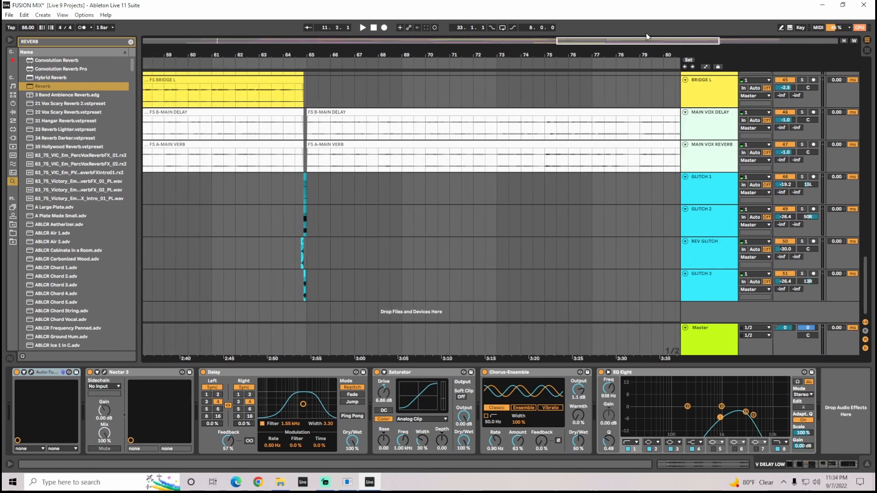
{"action": "left_click_drag", "start_coordinate": [866, 281], "coordinate": [865, 212]}
{"action": "key", "text": "w"}
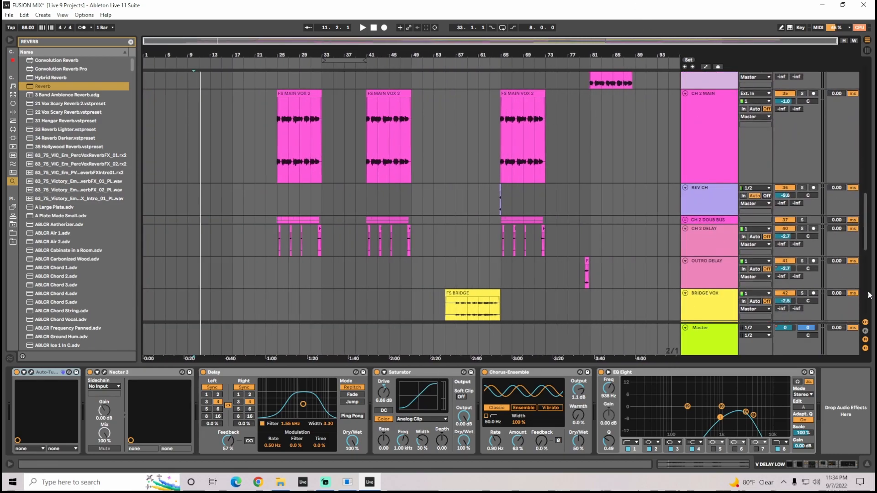
{"action": "scroll", "coordinate": [726, 67], "scroll_direction": "up", "scroll_amount": 8}
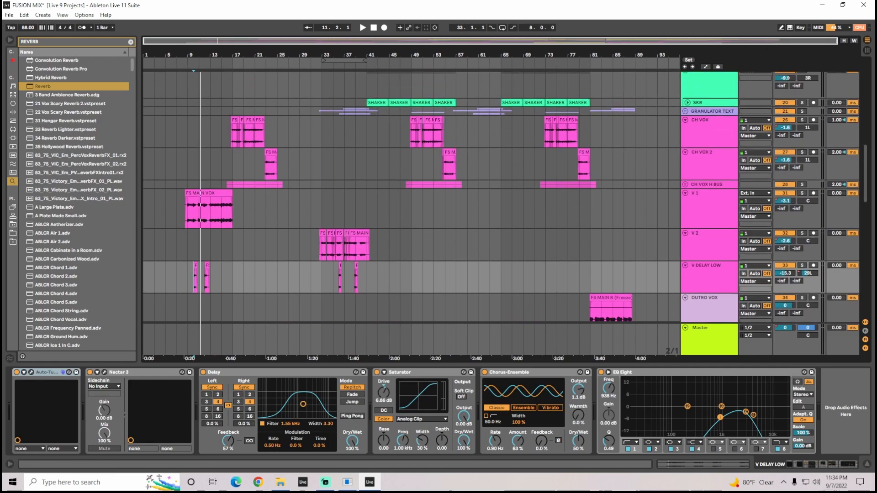
{"action": "left_click_drag", "start_coordinate": [547, 57], "coordinate": [552, 145]}
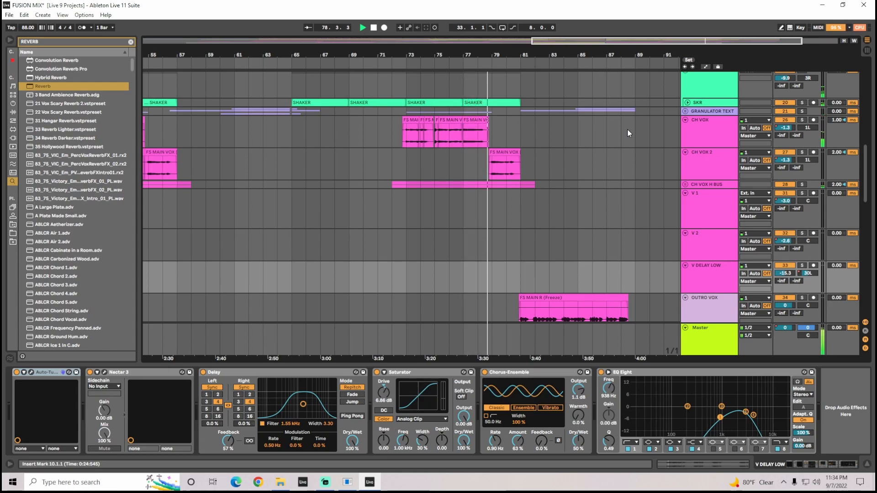
{"action": "key", "text": "a"}
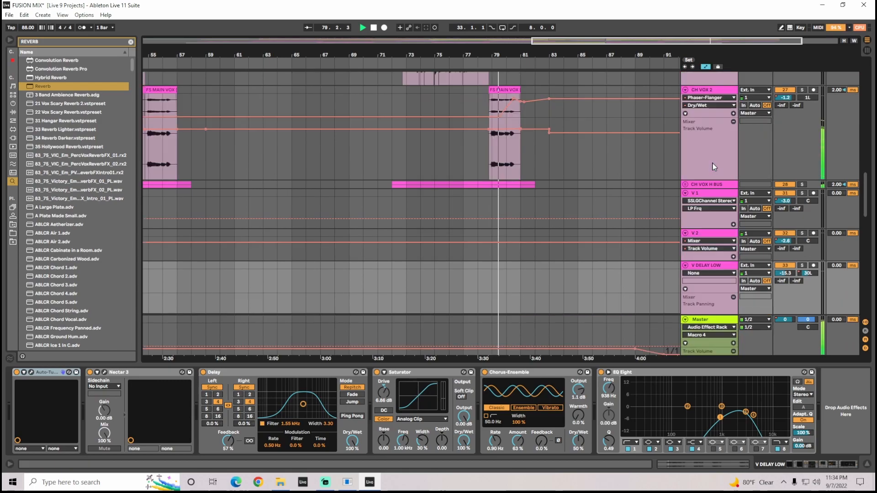
{"action": "key", "text": "plus"}
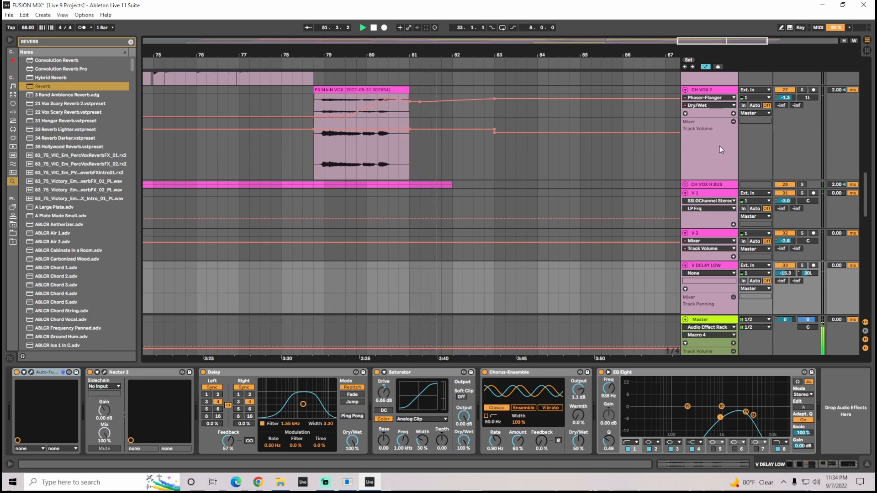
{"action": "key", "text": "space"}
Step: Select the CH VOX 2 track and examine its Phaser-Flanger Dry/Wet automation around bar 80
{"action": "left_click_drag", "start_coordinate": [699, 41], "coordinate": [701, 29]}
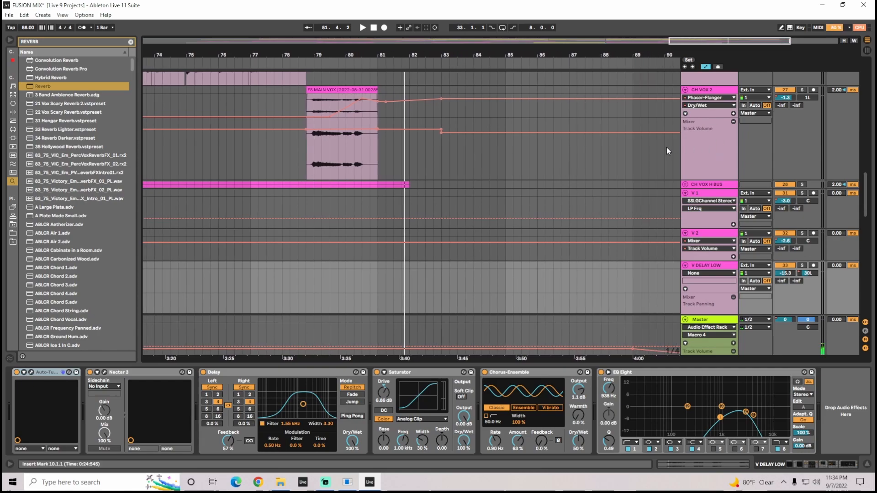
{"action": "left_click", "coordinate": [713, 91]}
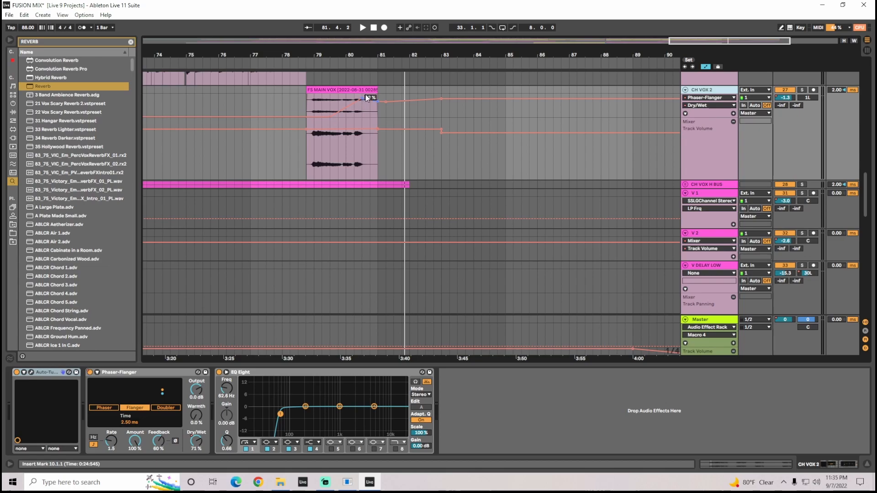
{"action": "left_click_drag", "start_coordinate": [350, 108], "coordinate": [364, 98]}
{"action": "scroll", "coordinate": [872, 202], "scroll_direction": "up", "scroll_amount": 3}
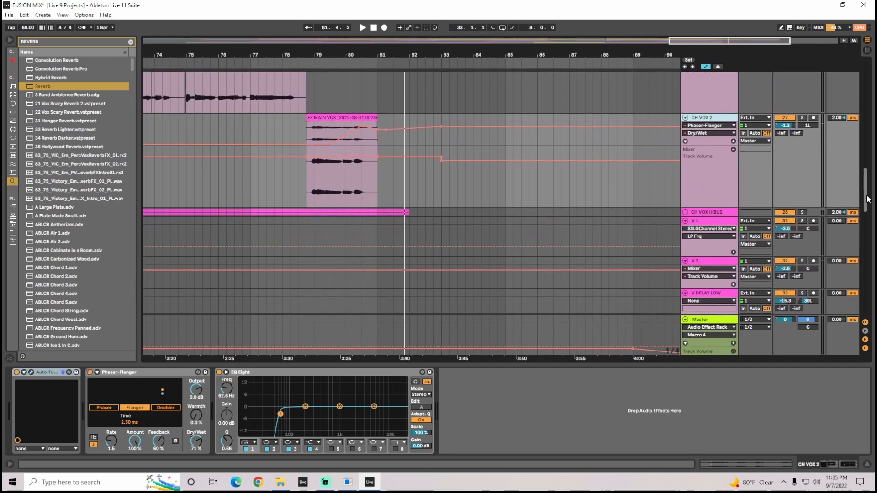
Step: Select the OUTRO DELAY track to show its effects and play its clip from between bars 78 and 79
{"action": "left_click_drag", "start_coordinate": [868, 201], "coordinate": [872, 264]}
{"action": "left_click", "coordinate": [712, 201]}
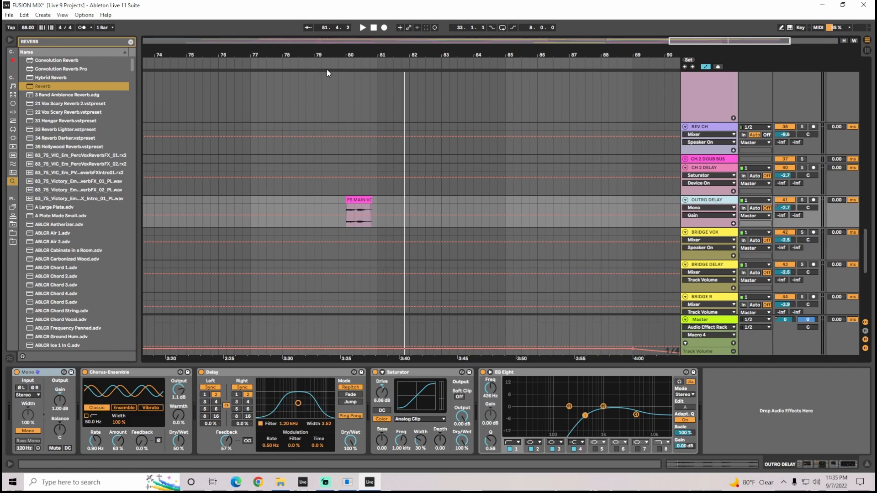
{"action": "left_click", "coordinate": [303, 61]}
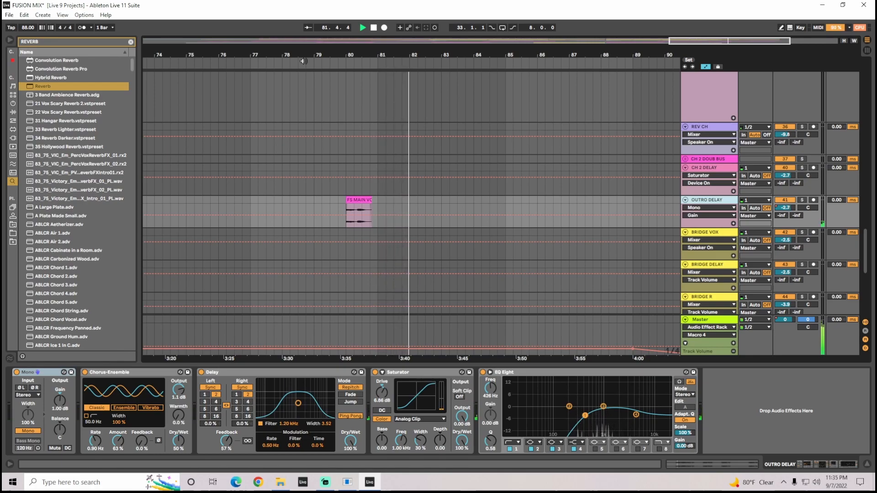
Step: Look over the delay and bridge tracks and display the CH 2 DELAY track's effect chain
{"action": "left_click_drag", "start_coordinate": [717, 42], "coordinate": [534, 43]}
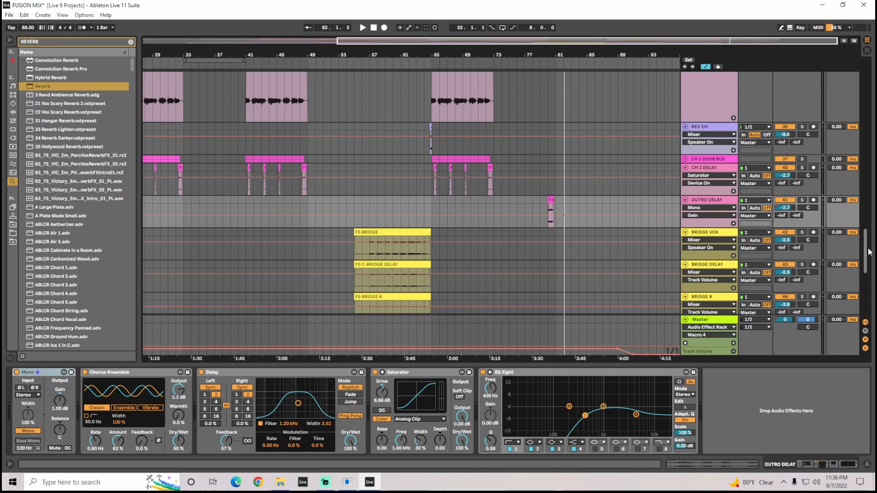
{"action": "scroll", "coordinate": [869, 252], "scroll_direction": "down", "scroll_amount": 3}
{"action": "scroll", "coordinate": [868, 249], "scroll_direction": "up", "scroll_amount": 4}
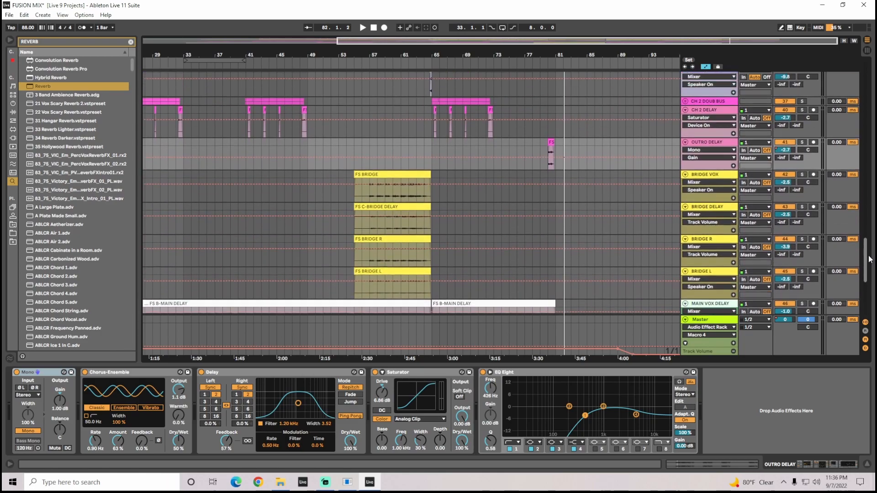
{"action": "left_click_drag", "start_coordinate": [612, 40], "coordinate": [663, 9]}
{"action": "left_click", "coordinate": [712, 176]}
Step: Hide the automation, select the OUTRO VOX track and inspect its Nectar 3 and TSAR-1R Reverb plug-ins
{"action": "left_click_drag", "start_coordinate": [828, 40], "coordinate": [820, 66]}
{"action": "left_click_drag", "start_coordinate": [865, 260], "coordinate": [867, 205]}
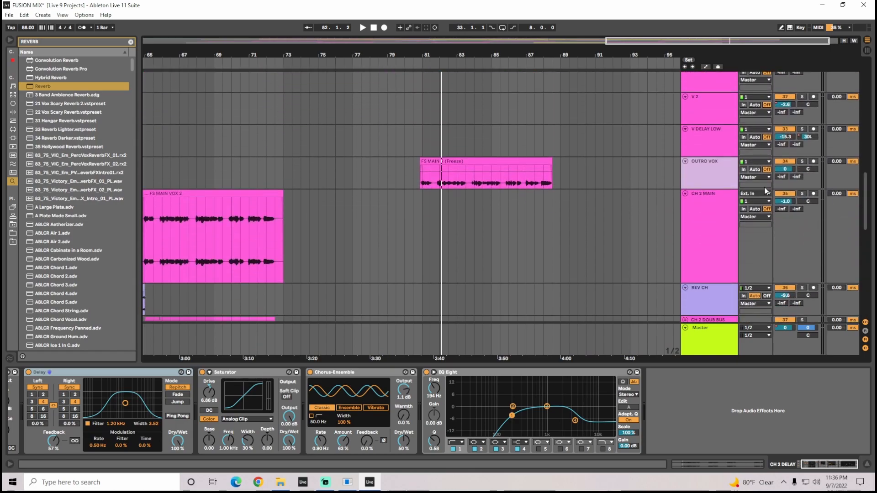
{"action": "left_click", "coordinate": [704, 163]}
{"action": "left_click_drag", "start_coordinate": [775, 40], "coordinate": [775, 51]}
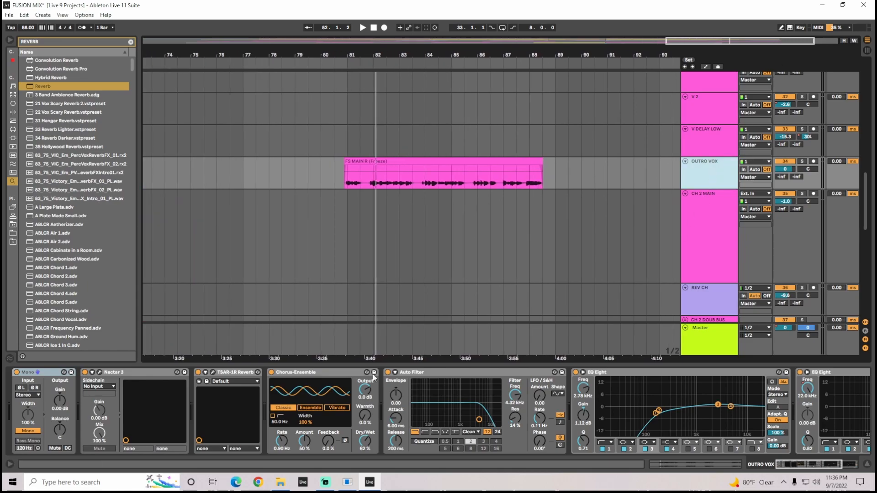
{"action": "left_click", "coordinate": [99, 372]}
{"action": "mouse_move", "coordinate": [692, 374]}
{"action": "left_click", "coordinate": [803, 145]}
{"action": "left_click", "coordinate": [214, 372]}
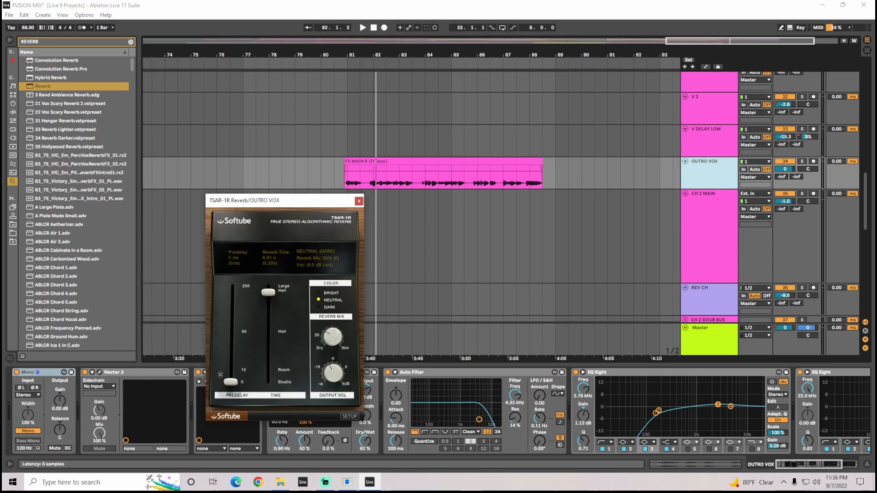
{"action": "left_click", "coordinate": [359, 201]}
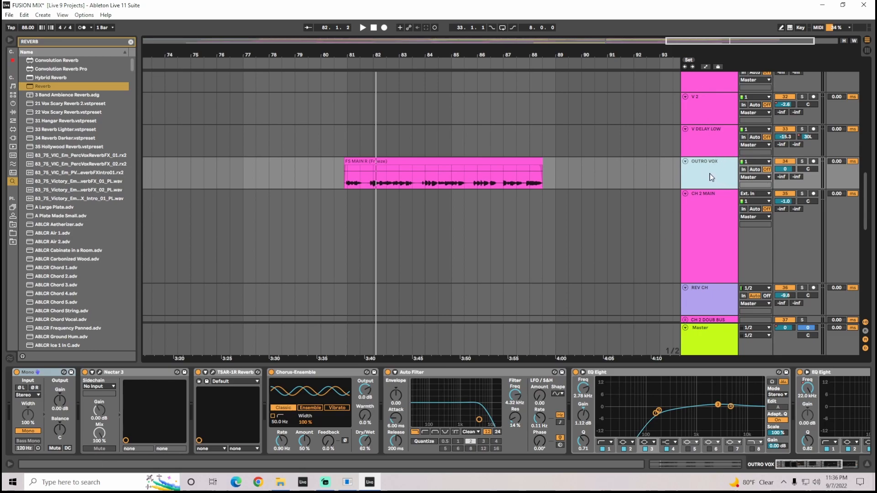
Step: Solo the OUTRO VOX track and play the outro from about bar 80 while viewing its automation and EQ Eight devices
{"action": "left_click", "coordinate": [802, 162]}
{"action": "left_click", "coordinate": [332, 63]}
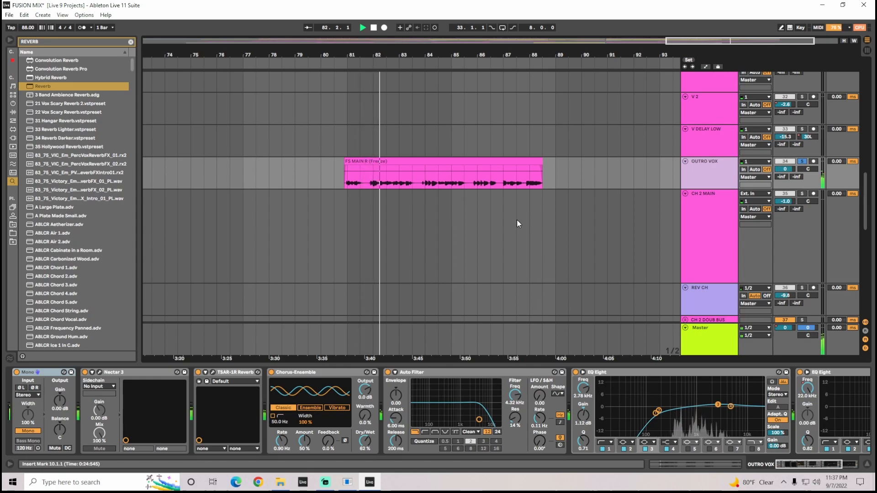
{"action": "key", "text": "a"}
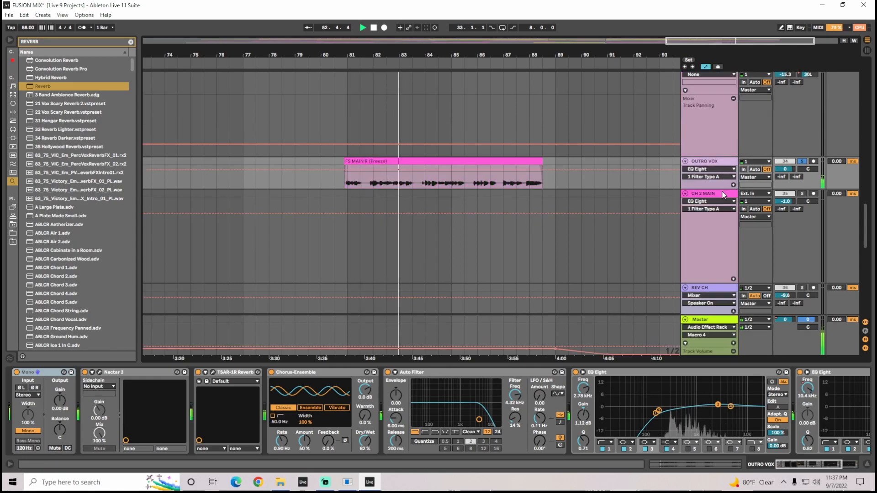
{"action": "left_click", "coordinate": [809, 465]}
{"action": "left_click_drag", "start_coordinate": [810, 466], "coordinate": [827, 465]}
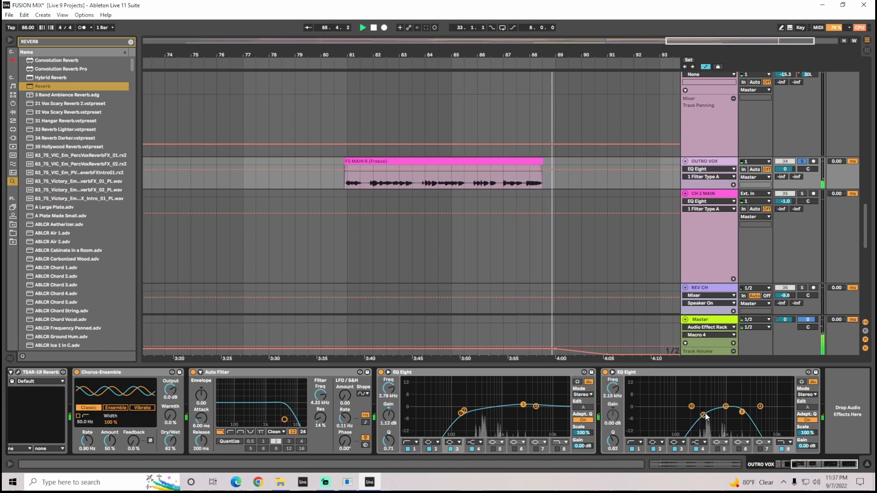
{"action": "key", "text": "space"}
Step: Hide the automation, take OUTRO VOX out of solo and play the outro in the full mix from bar 80
{"action": "key", "text": "a"}
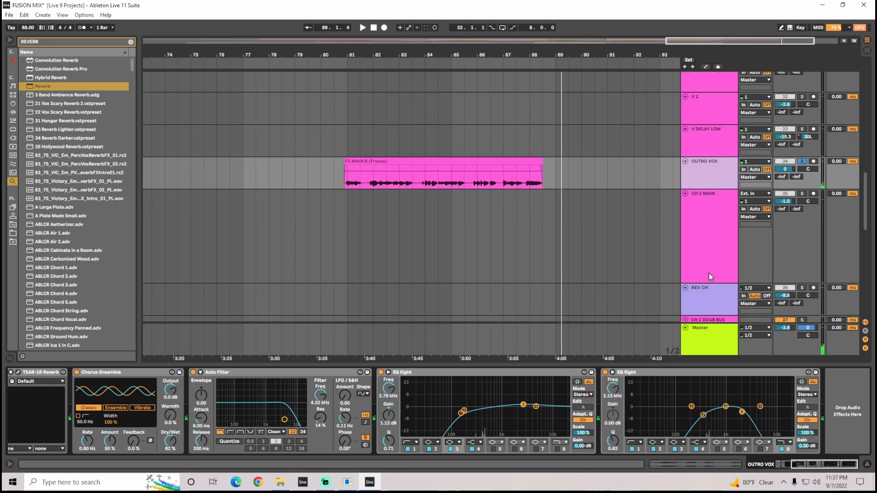
{"action": "left_click", "coordinate": [802, 161]}
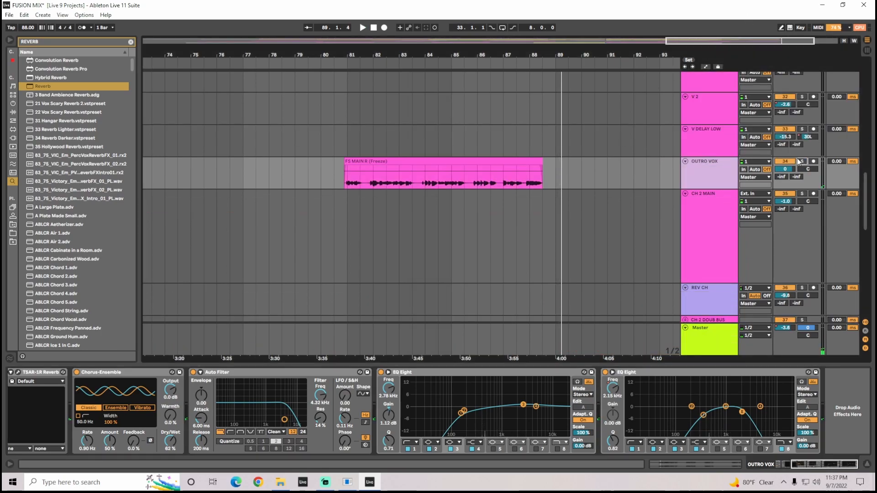
{"action": "left_click", "coordinate": [326, 65]}
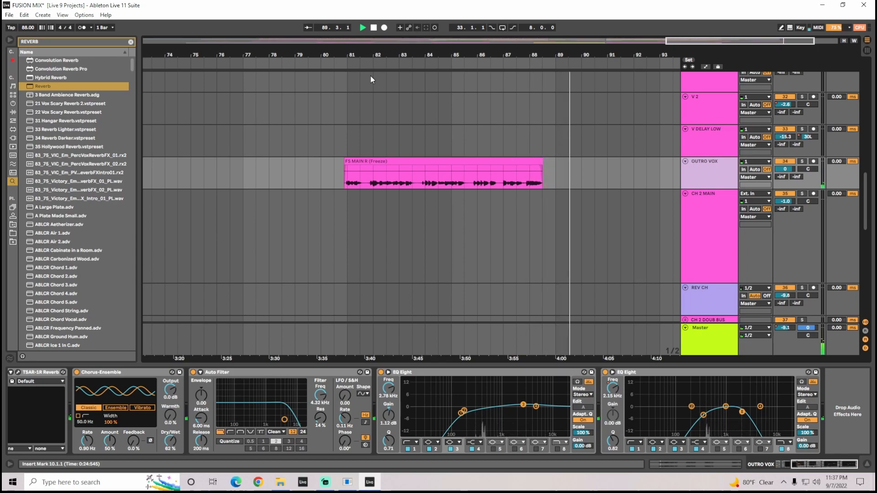
Step: Stop playback and inspect the TSAR-1R Reverb and Chorus-Ensemble devices in the OUTRO VOX track's effect chain
{"action": "key", "text": "space"}
{"action": "left_click_drag", "start_coordinate": [812, 465], "coordinate": [794, 464]}
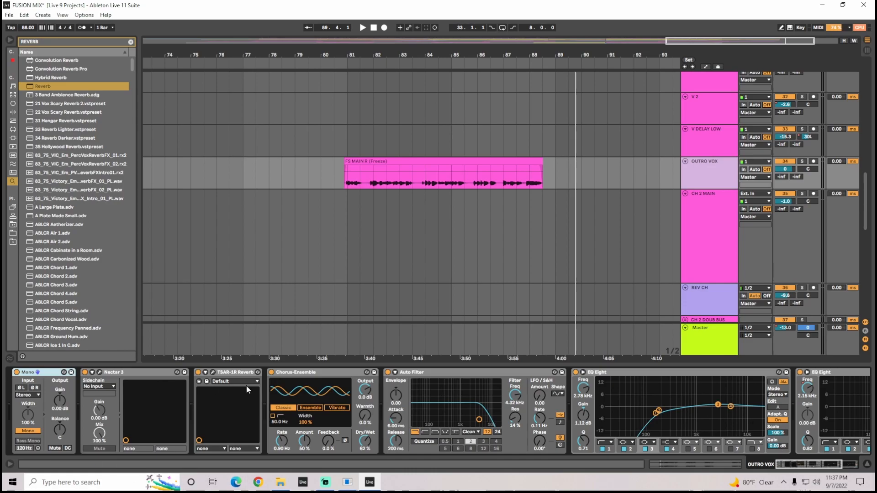
{"action": "left_click", "coordinate": [235, 372]}
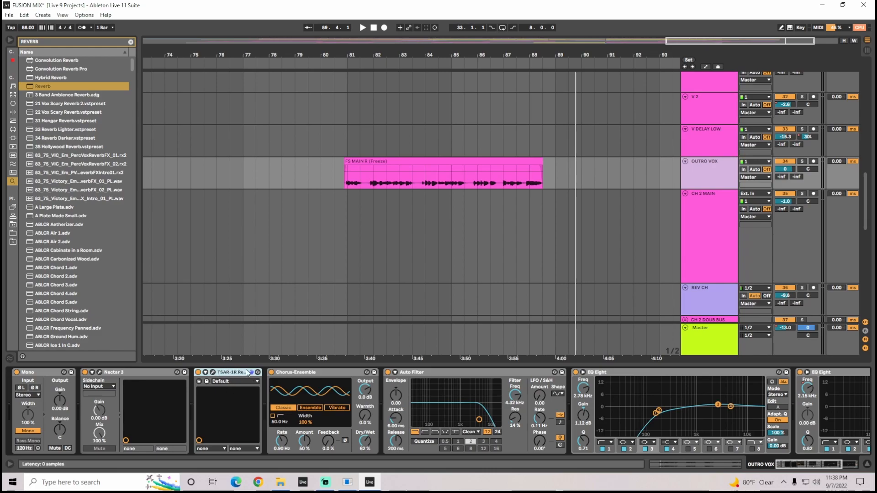
{"action": "left_click", "coordinate": [289, 373]}
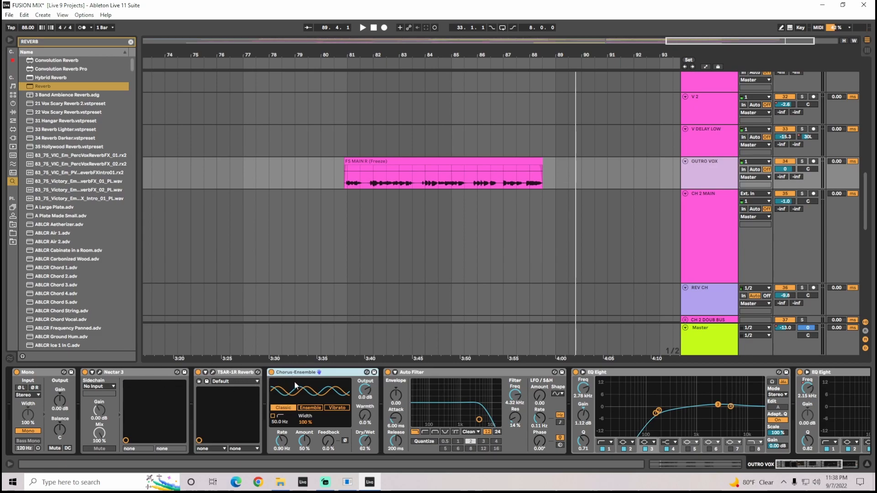
{"action": "left_click", "coordinate": [242, 375]}
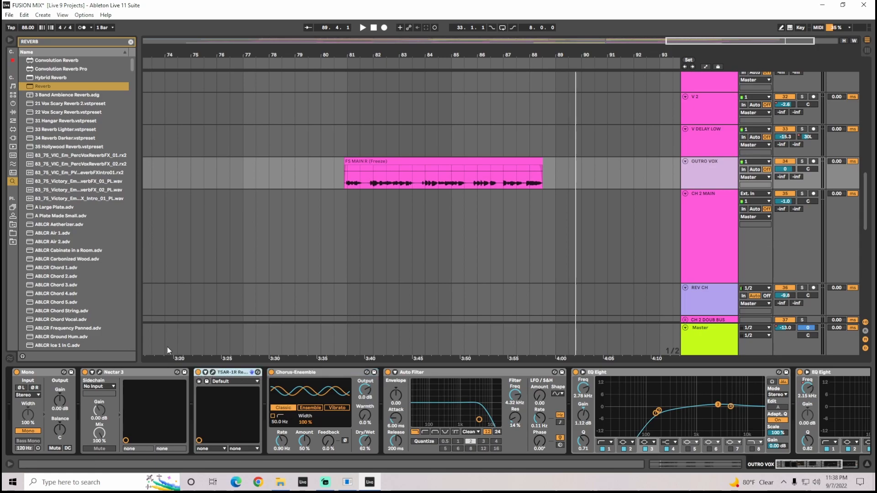
Step: Try the stock Reverb device before TSAR-1R Reverb on OUTRO VOX, switch its Chorus on and off, and remove the device
{"action": "left_click_drag", "start_coordinate": [42, 86], "coordinate": [203, 390]}
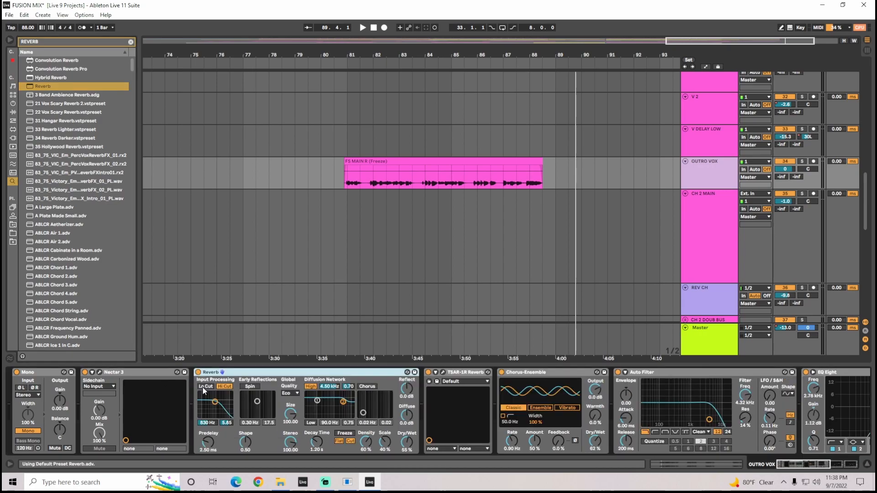
{"action": "left_click", "coordinate": [373, 386]}
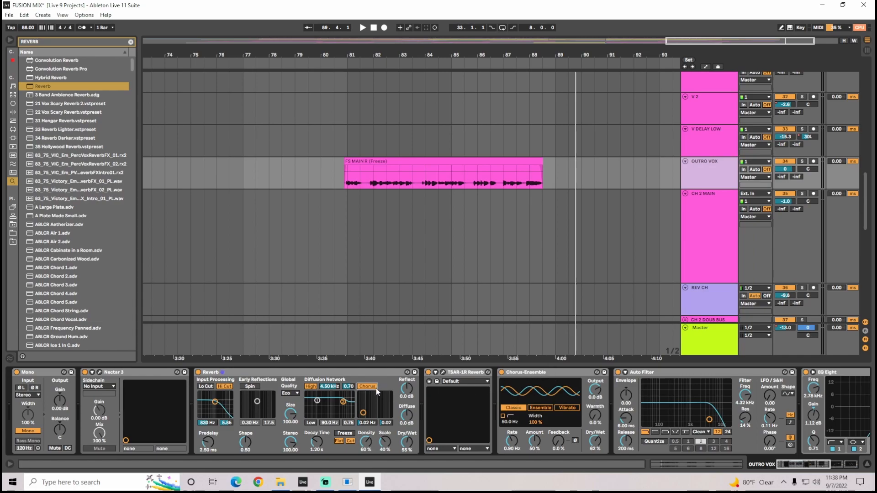
{"action": "left_click", "coordinate": [375, 389]}
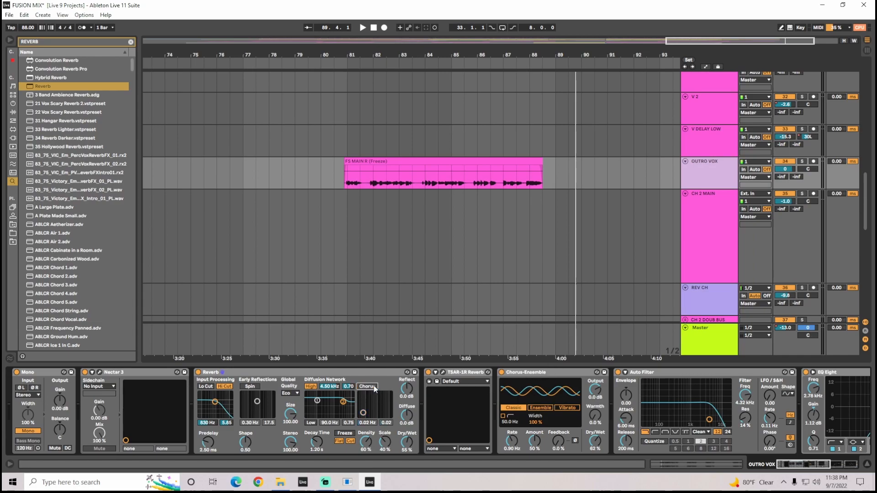
{"action": "left_click", "coordinate": [315, 372]}
{"action": "key", "text": "Delete"}
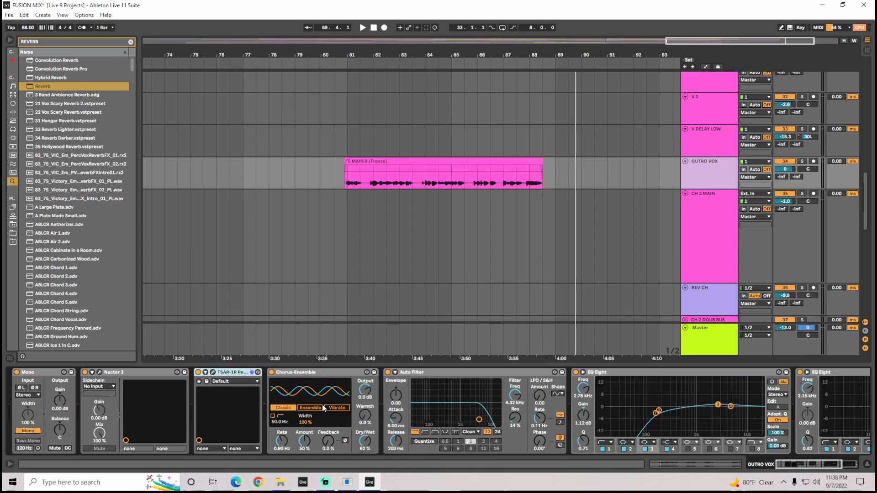
Step: Bypass Chorus-Ensemble on OUTRO VOX, play the outro from about bar 80 to compare the sound, and re-enable the device
{"action": "left_click", "coordinate": [304, 373]}
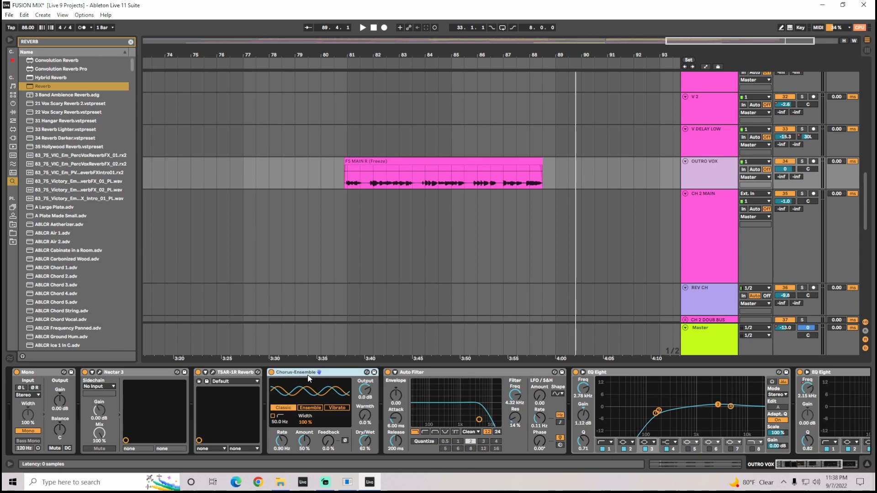
{"action": "left_click", "coordinate": [272, 373]}
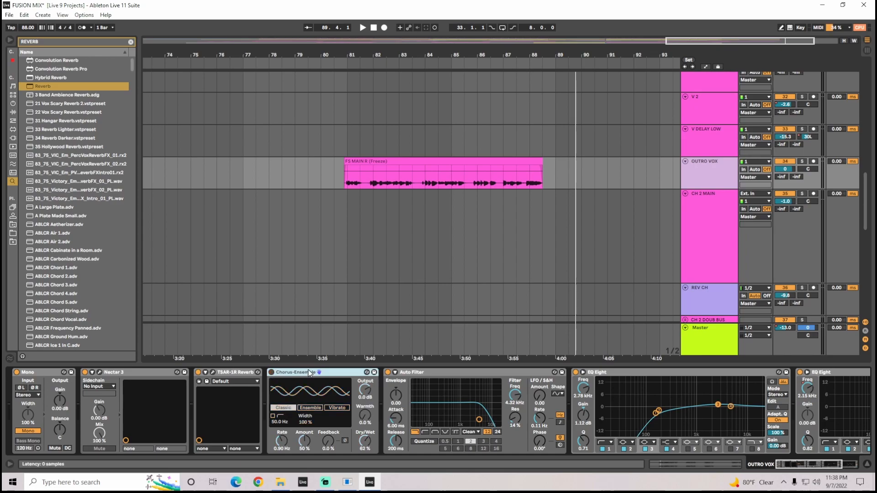
{"action": "left_click", "coordinate": [327, 64]}
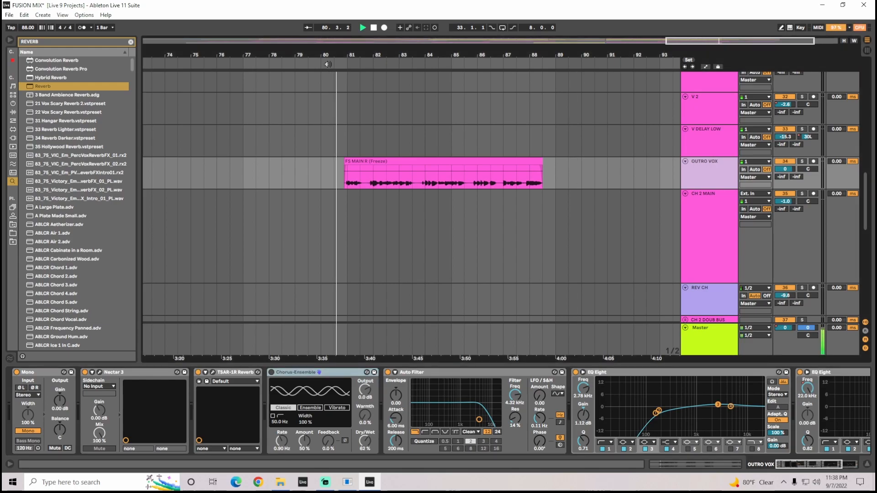
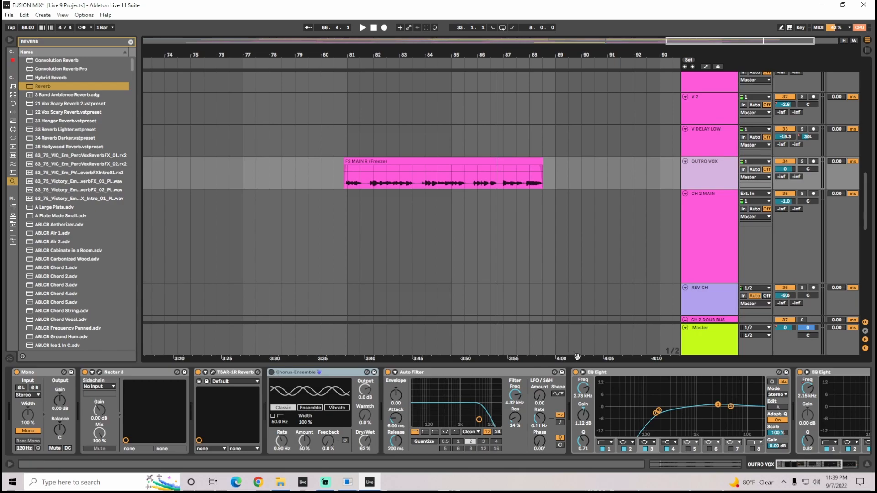
{"action": "left_click", "coordinate": [272, 373]}
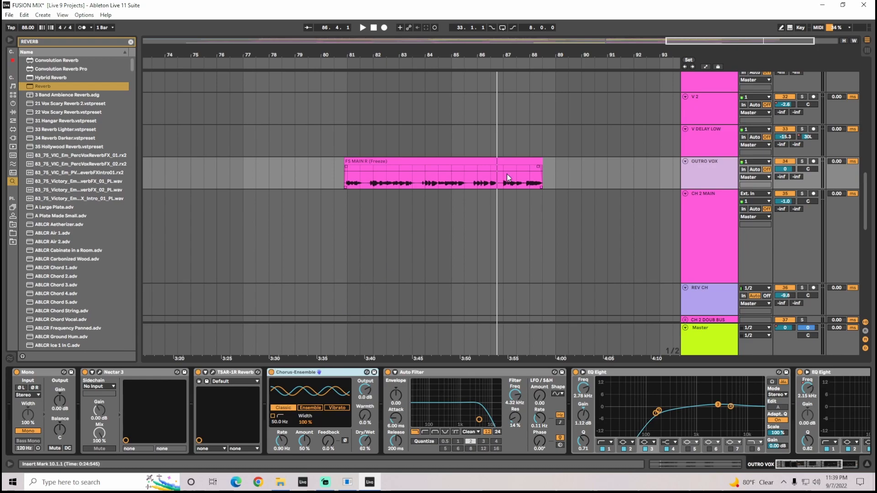
Step: Show the whole arrangement, select the V 1 vocal track, and inspect its SSLGChannel plug-in before closing it
{"action": "left_click_drag", "start_coordinate": [714, 40], "coordinate": [370, 41]}
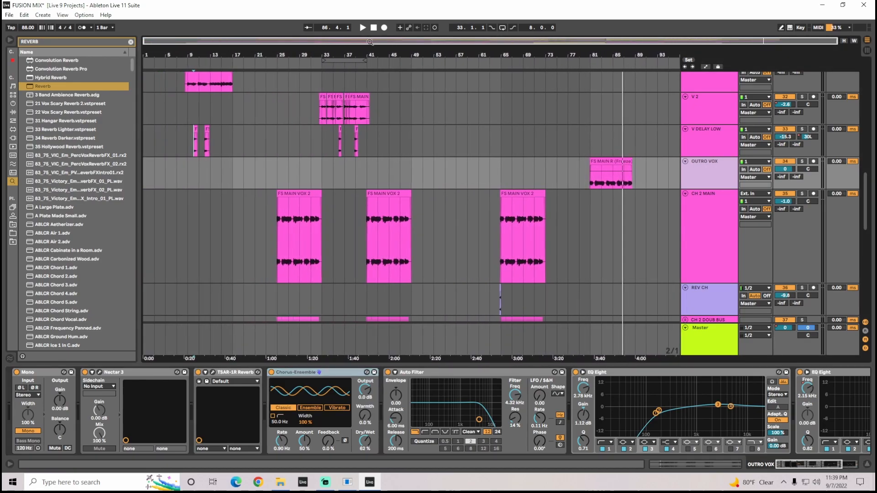
{"action": "scroll", "coordinate": [863, 189], "scroll_direction": "up", "scroll_amount": 5}
{"action": "mouse_move", "coordinate": [862, 187]}
{"action": "left_mouse_down"}
{"action": "mouse_move", "coordinate": [862, 163]}
{"action": "mouse_move", "coordinate": [863, 176]}
{"action": "left_mouse_up"}
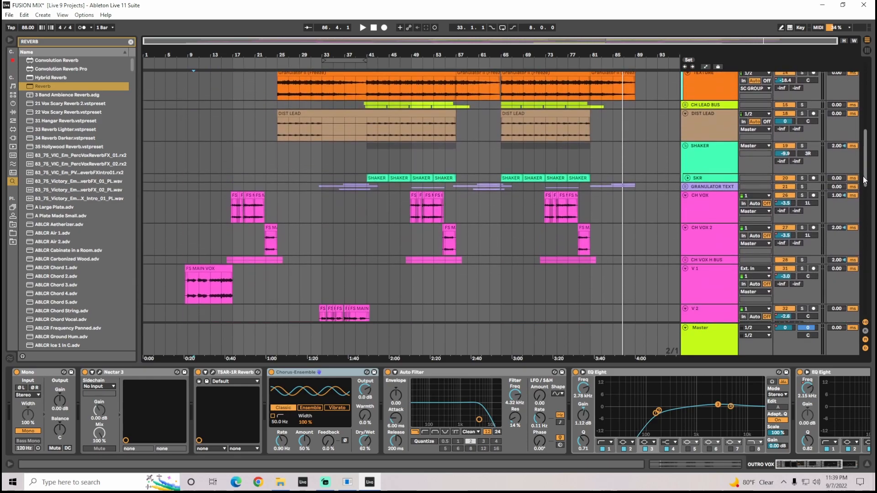
{"action": "scroll", "coordinate": [863, 176], "scroll_direction": "down", "scroll_amount": 5}
{"action": "left_click", "coordinate": [733, 160]}
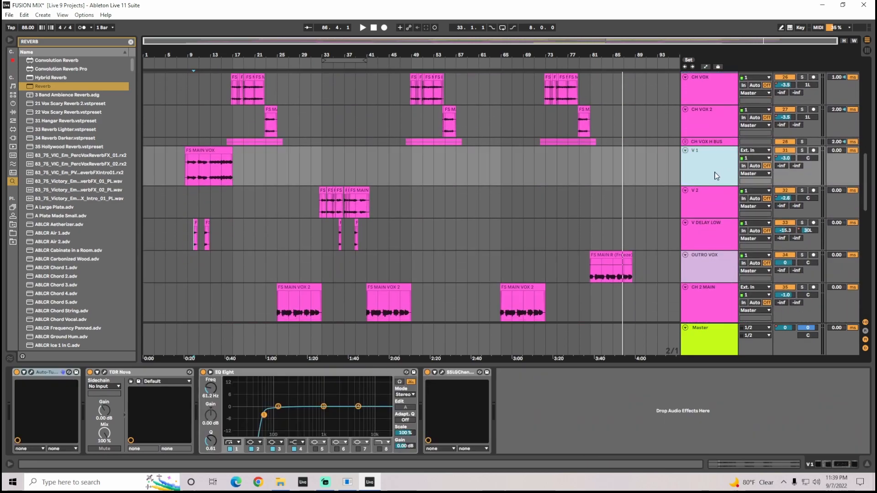
{"action": "left_click", "coordinate": [442, 372]}
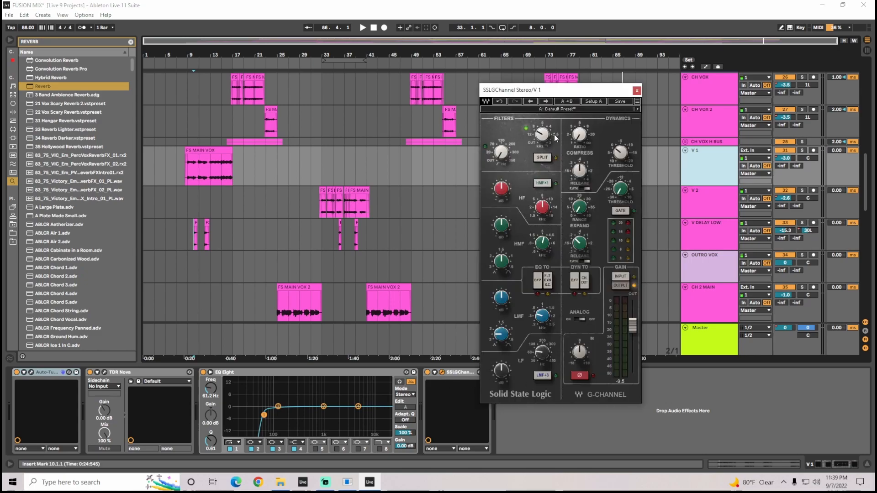
{"action": "left_click_drag", "start_coordinate": [504, 92], "coordinate": [488, 95]}
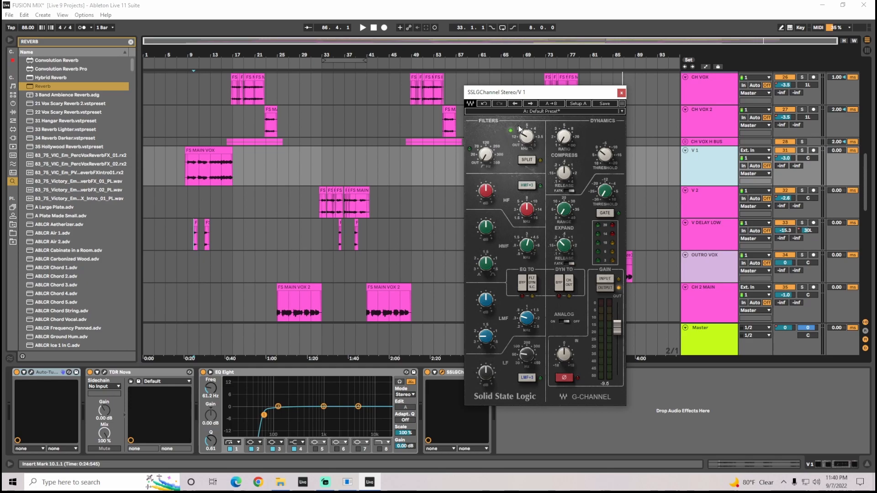
{"action": "left_click", "coordinate": [622, 93]}
Step: Review the device chains of the SC GROUP, PAD 1 and PAD 2 tracks one after another
{"action": "left_click_drag", "start_coordinate": [865, 183], "coordinate": [871, 103]}
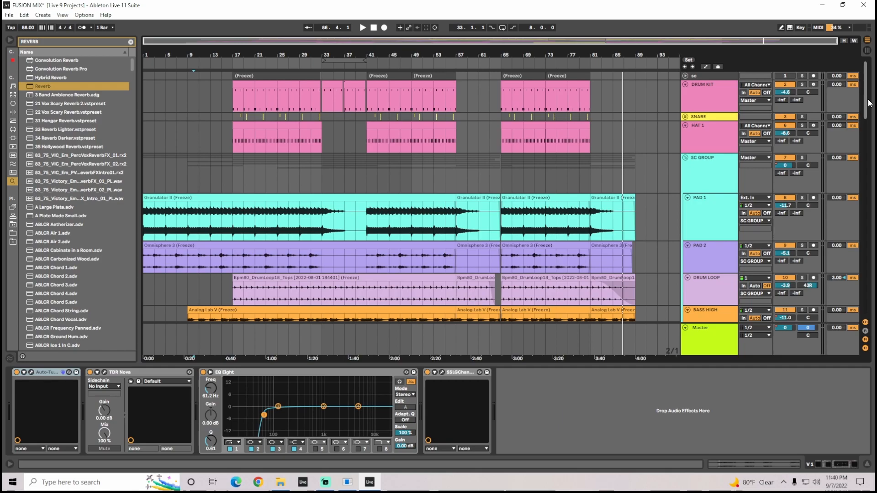
{"action": "mouse_move", "coordinate": [868, 105]}
{"action": "left_mouse_down"}
{"action": "mouse_move", "coordinate": [868, 135]}
{"action": "mouse_move", "coordinate": [870, 105]}
{"action": "left_mouse_up"}
{"action": "mouse_move", "coordinate": [868, 104]}
{"action": "left_mouse_down"}
{"action": "mouse_move", "coordinate": [870, 118]}
{"action": "mouse_move", "coordinate": [871, 99]}
{"action": "left_mouse_up"}
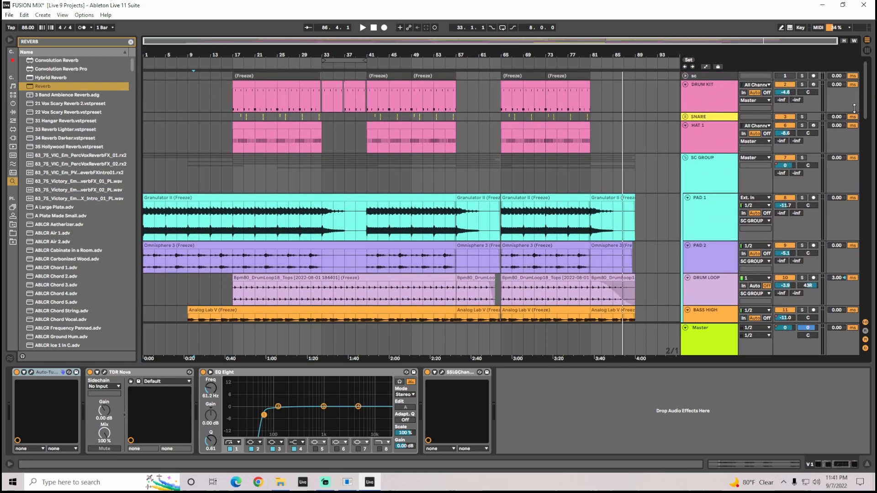
{"action": "left_click", "coordinate": [723, 178]}
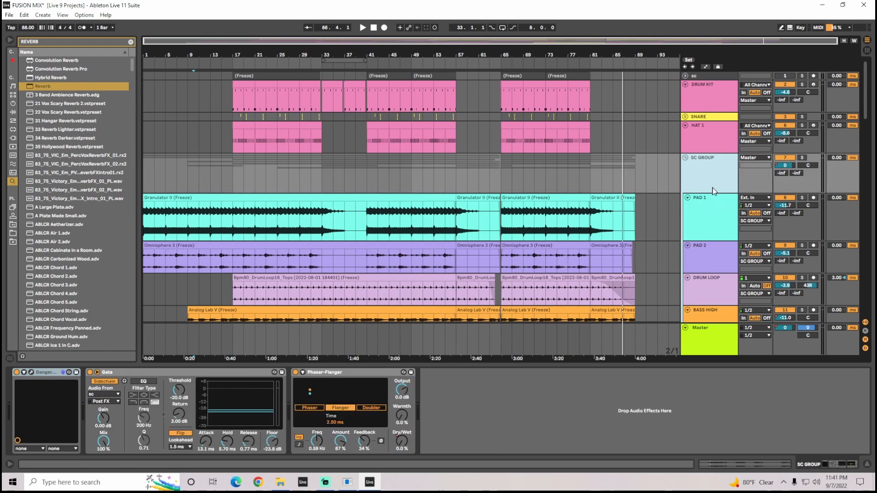
{"action": "left_click", "coordinate": [713, 221]}
{"action": "scroll", "coordinate": [713, 219], "scroll_direction": "down", "scroll_amount": 2}
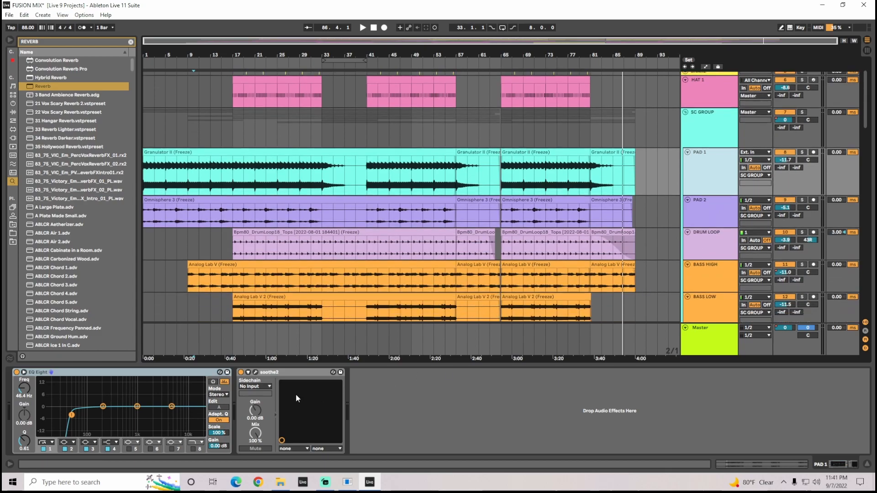
{"action": "left_click", "coordinate": [714, 204]}
{"action": "scroll", "coordinate": [719, 228], "scroll_direction": "down", "scroll_amount": 2}
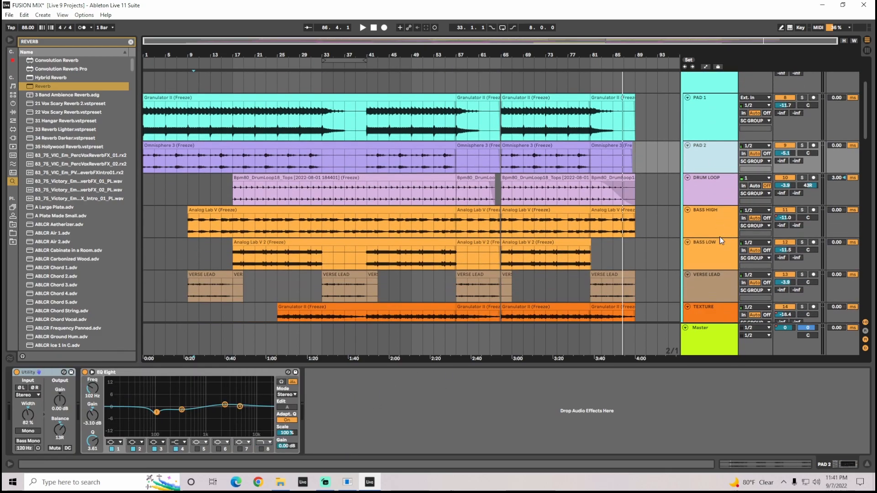
Step: Look over the bass, lead and texture tracks and redisplay SC GROUP's Gate and Phaser-Flanger devices
{"action": "scroll", "coordinate": [722, 241], "scroll_direction": "down", "scroll_amount": 2}
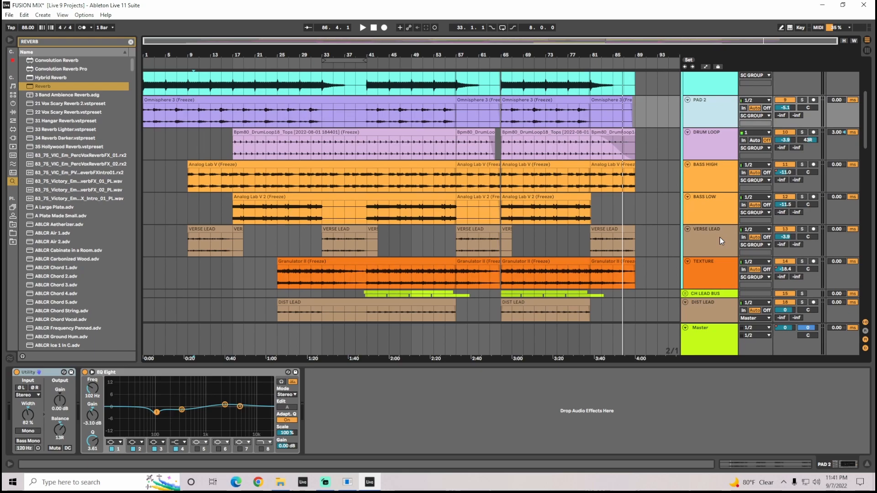
{"action": "scroll", "coordinate": [706, 208], "scroll_direction": "up", "scroll_amount": 2}
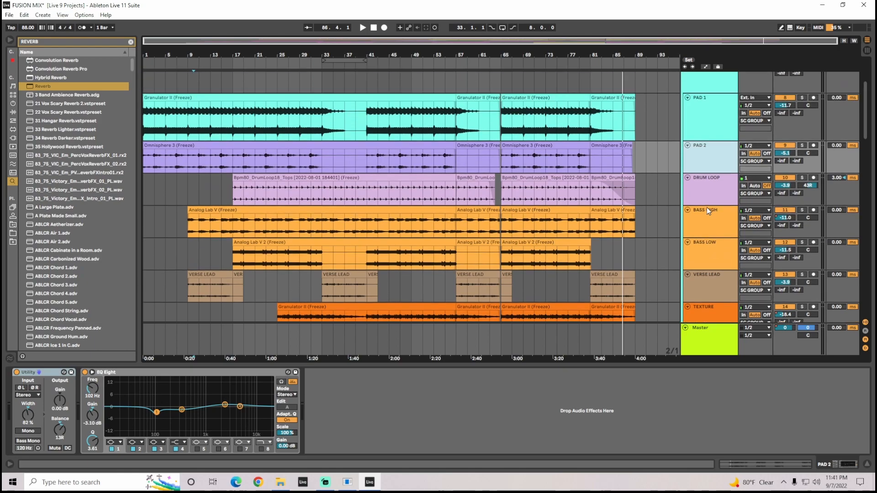
{"action": "scroll", "coordinate": [706, 208], "scroll_direction": "up", "scroll_amount": 2}
{"action": "left_click", "coordinate": [696, 142]}
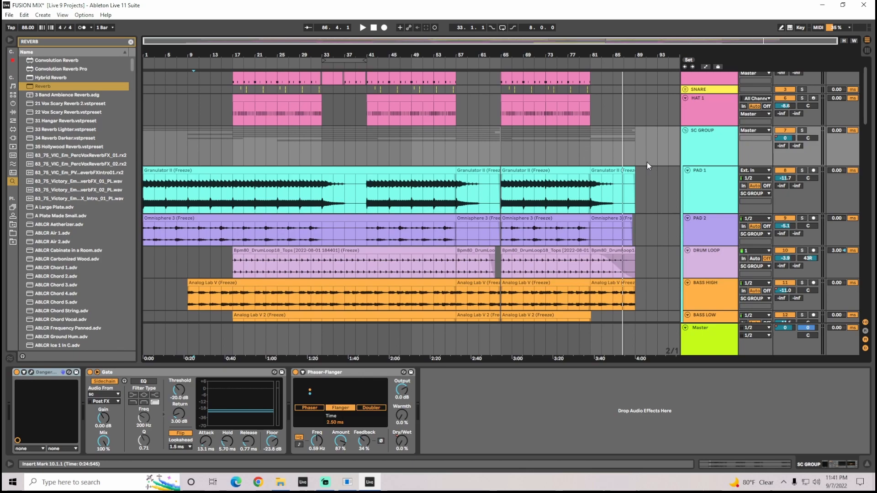
Step: Select the DIST LEAD track and examine its FatDrive, S1 Imager and EQ Eight chain
{"action": "left_click_drag", "start_coordinate": [865, 115], "coordinate": [862, 160]}
{"action": "left_click", "coordinate": [720, 208]}
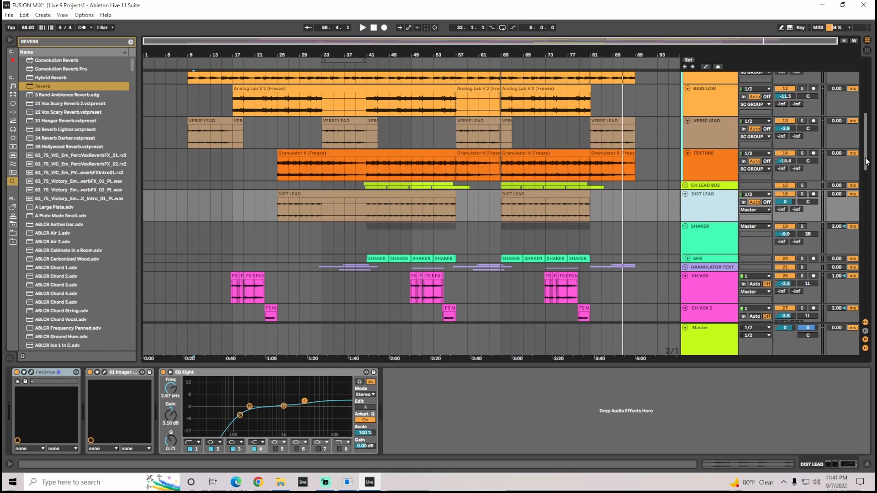
{"action": "scroll", "coordinate": [697, 253], "scroll_direction": "up", "scroll_amount": 2}
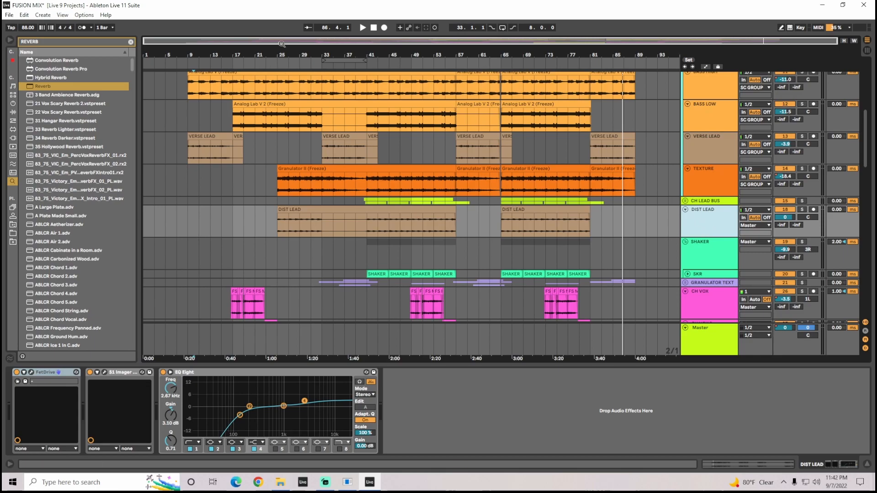
Step: Play the arrangement from about bar 37 to bar 49 to hear the lead and shaker parts in the mix
{"action": "left_click_drag", "start_coordinate": [282, 44], "coordinate": [286, 75]}
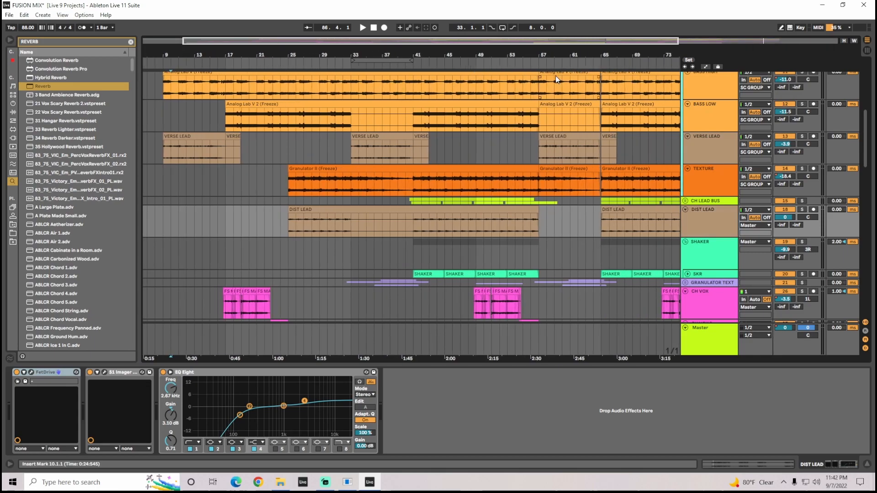
{"action": "left_click_drag", "start_coordinate": [633, 52], "coordinate": [600, 57]}
{"action": "left_click_drag", "start_coordinate": [670, 48], "coordinate": [718, 41]}
{"action": "scroll", "coordinate": [580, 162], "scroll_direction": "down", "scroll_amount": 6}
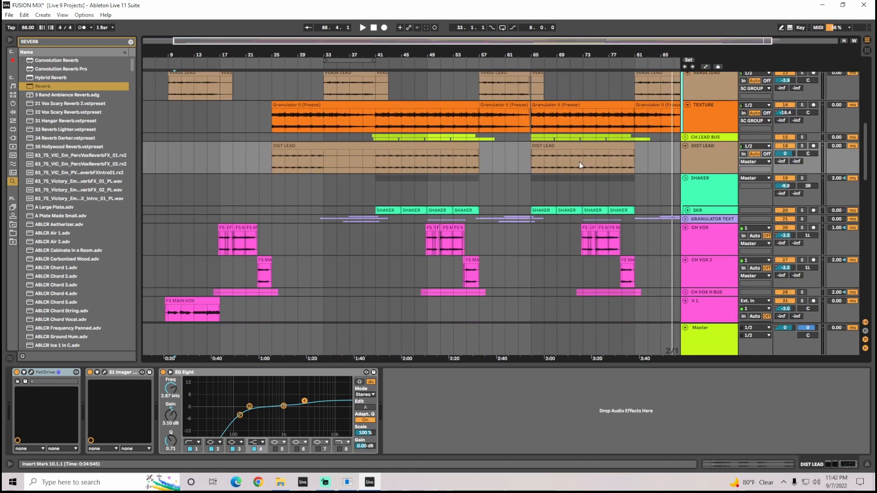
{"action": "left_click", "coordinate": [349, 65]}
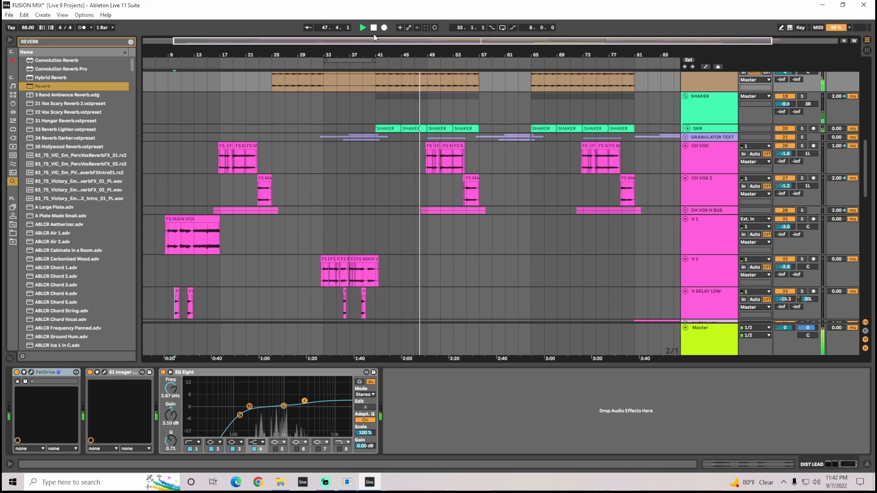
{"action": "key", "text": "space"}
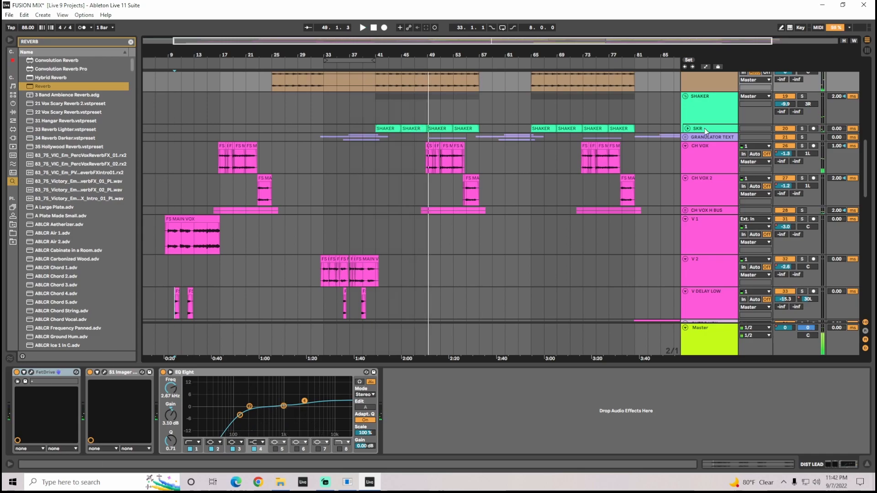
Step: Select the SHAKER group and examine its EQ Eight, Compressor and Utility devices
{"action": "left_click", "coordinate": [703, 128]}
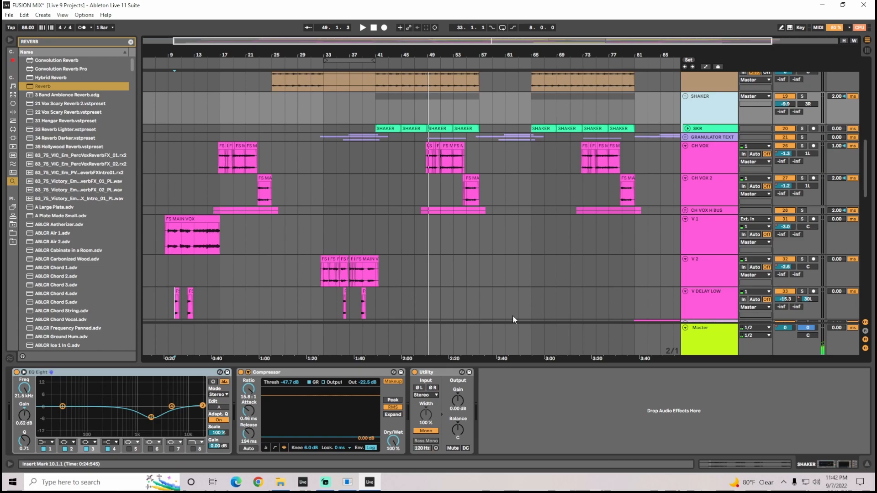
{"action": "left_click_drag", "start_coordinate": [867, 170], "coordinate": [867, 171]}
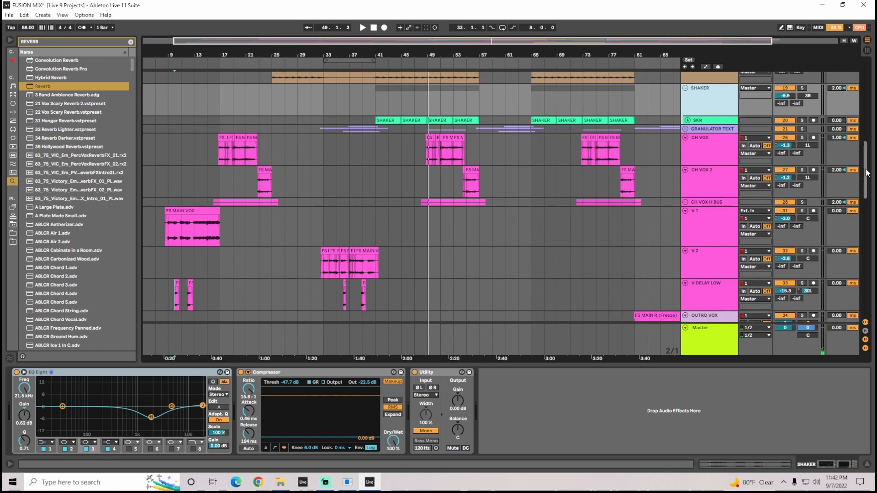
{"action": "scroll", "coordinate": [867, 171], "scroll_direction": "up", "scroll_amount": 3}
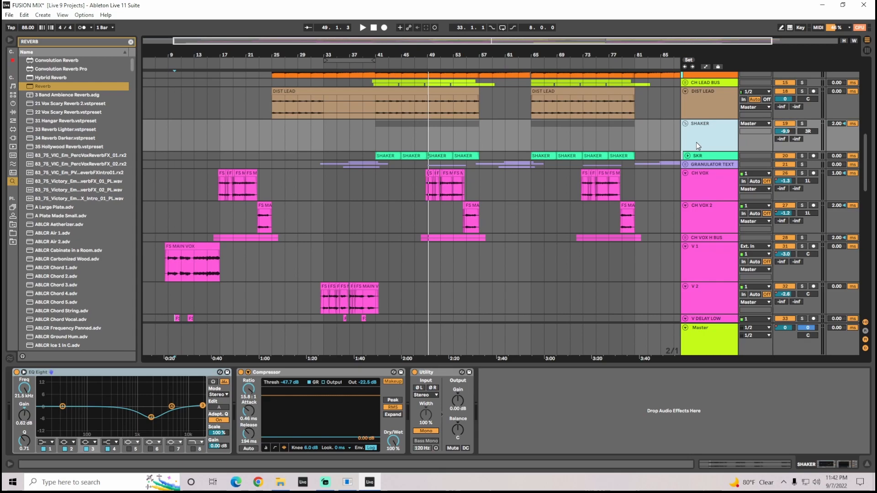
Step: Look over the arrangement from the pads down to the glitch tracks, including PAD 1's EQ Eight and soothe2 devices
{"action": "left_click_drag", "start_coordinate": [865, 185], "coordinate": [870, 205]}
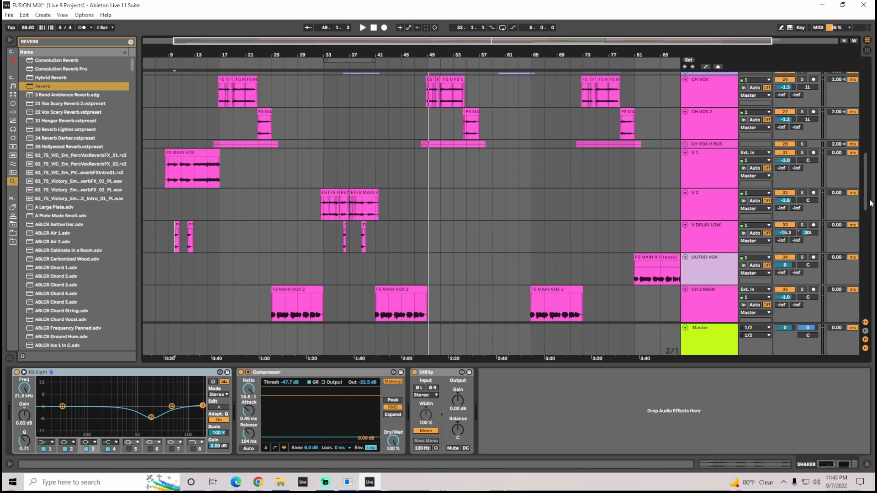
{"action": "left_click_drag", "start_coordinate": [871, 205], "coordinate": [869, 300]}
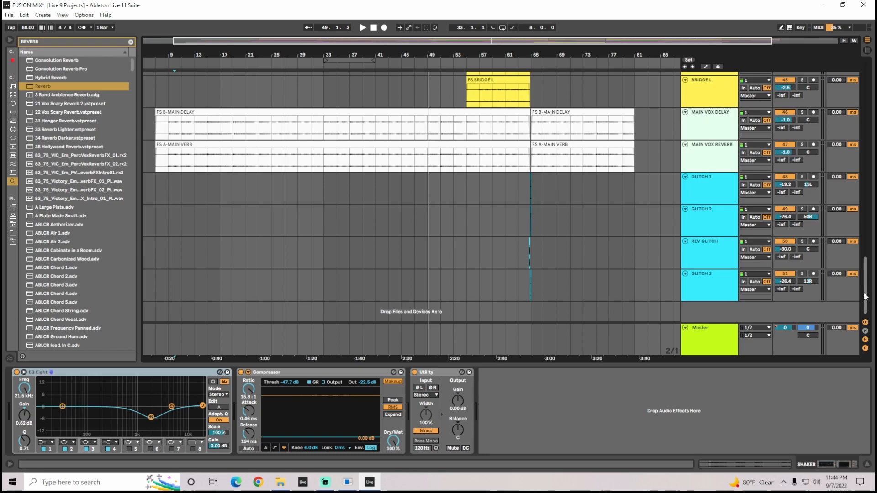
{"action": "left_click_drag", "start_coordinate": [865, 296], "coordinate": [871, 106]}
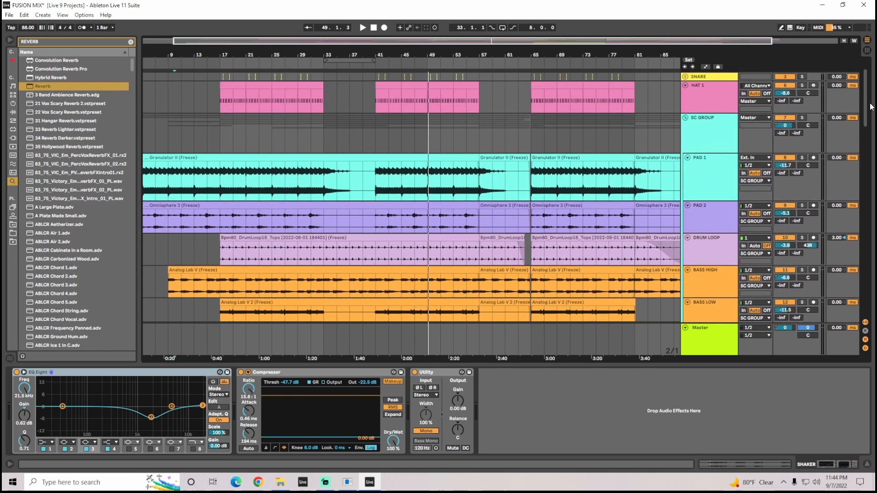
{"action": "left_click", "coordinate": [768, 176]}
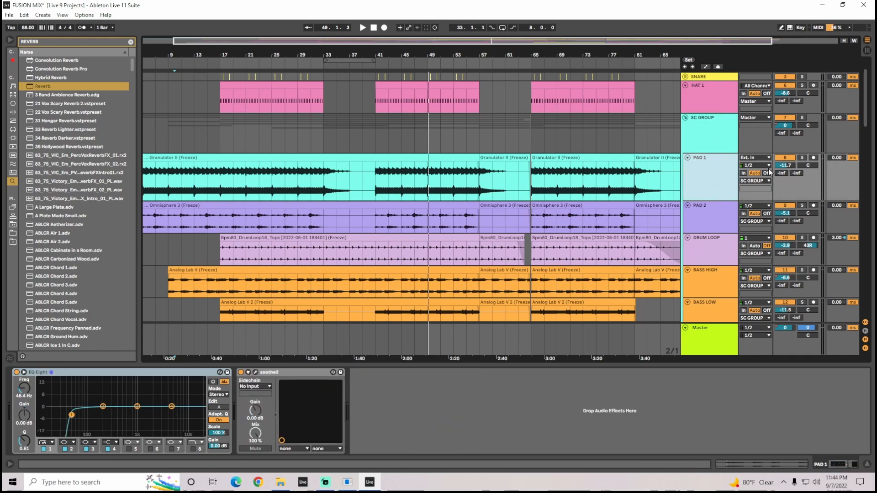
{"action": "left_click_drag", "start_coordinate": [870, 97], "coordinate": [873, 153]}
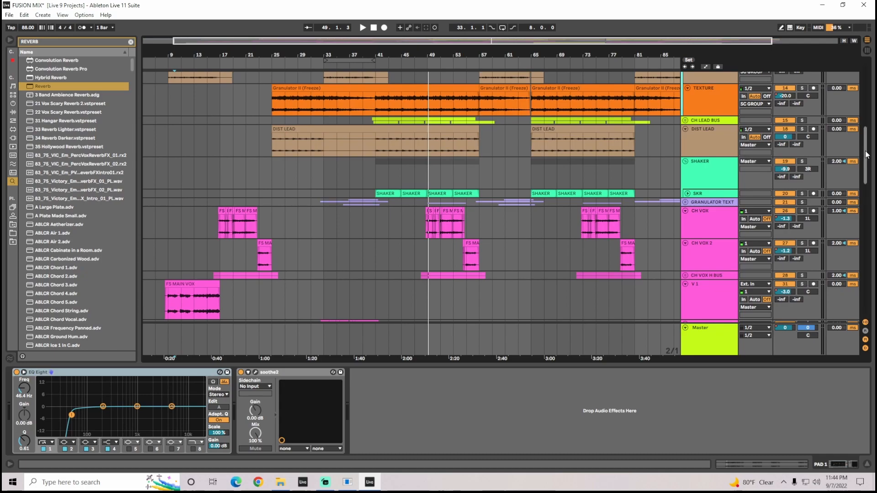
{"action": "left_click_drag", "start_coordinate": [873, 153], "coordinate": [875, 256]}
{"action": "left_click_drag", "start_coordinate": [570, 45], "coordinate": [602, 43]}
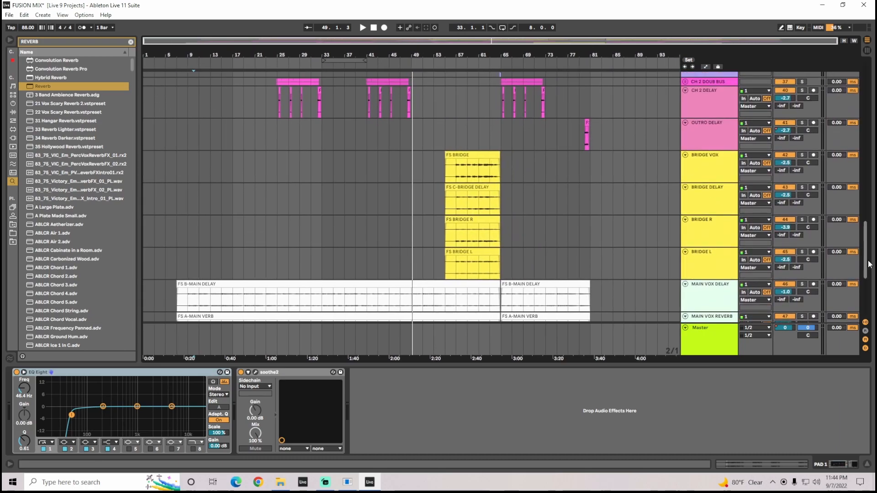
Step: Show the automation lanes and examine SC GROUP's track volume automation from bar 17 to bar 33
{"action": "left_click_drag", "start_coordinate": [872, 264], "coordinate": [854, 95]}
{"action": "key", "text": "a"}
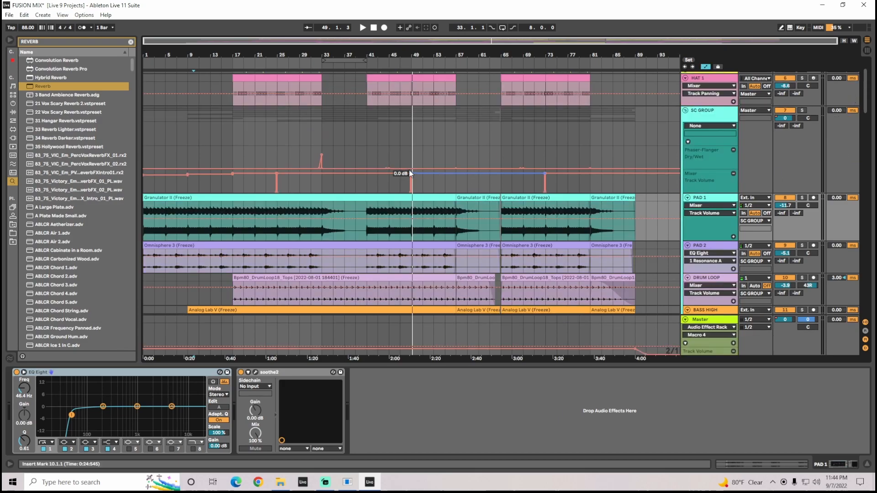
{"action": "scroll", "coordinate": [278, 174], "scroll_direction": "up", "scroll_amount": 3}
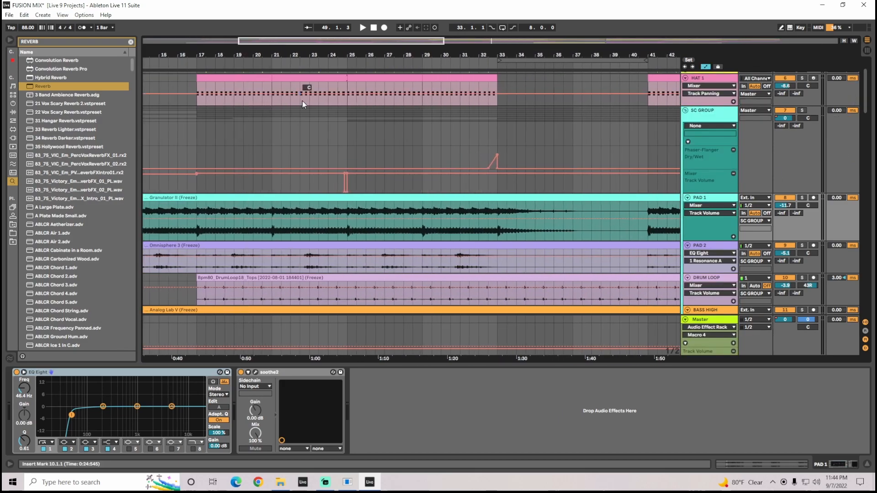
{"action": "left_click_drag", "start_coordinate": [333, 42], "coordinate": [342, 18]}
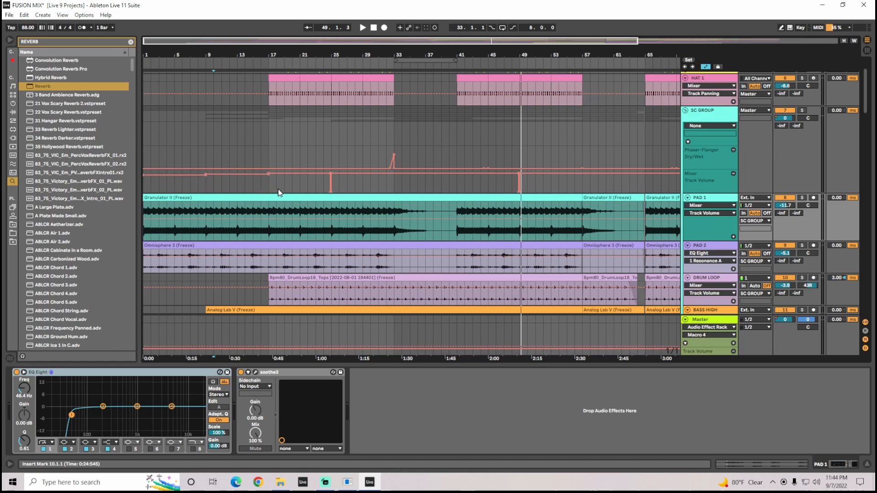
{"action": "left_click_drag", "start_coordinate": [398, 189], "coordinate": [271, 188]}
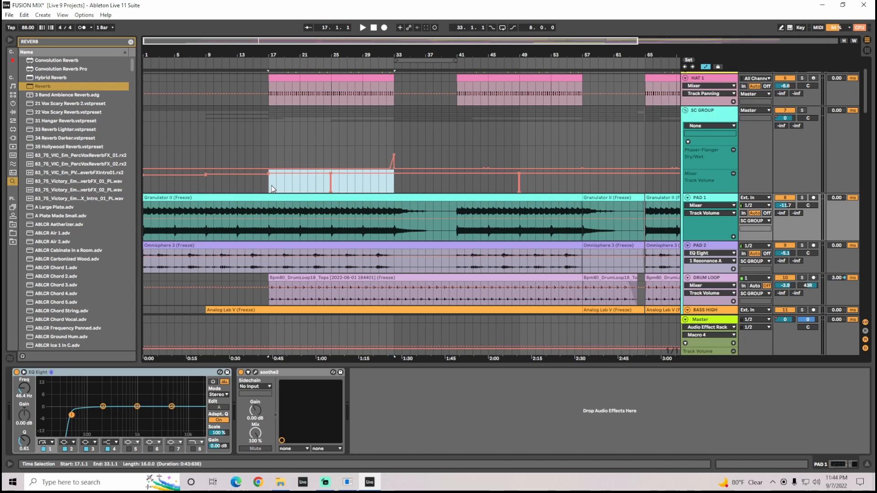
{"action": "left_click", "coordinate": [394, 186]}
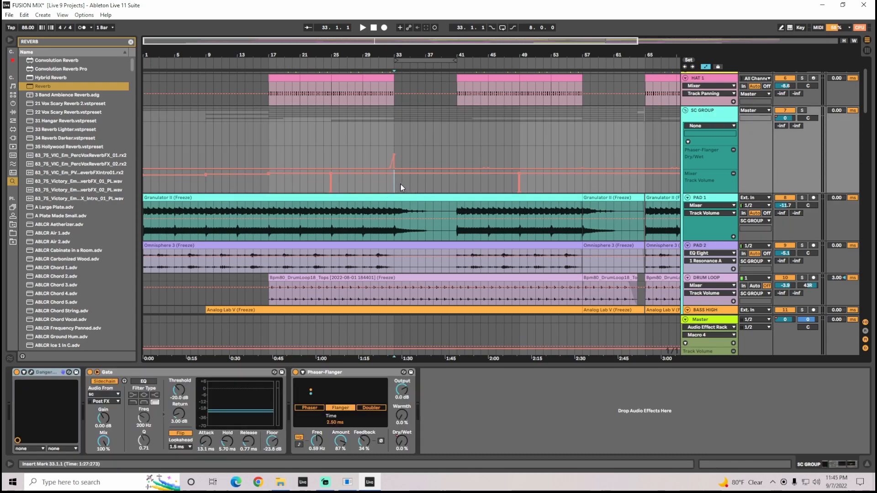
{"action": "left_click_drag", "start_coordinate": [483, 43], "coordinate": [485, 14]}
Step: Display the V 1 track's volume automation and examine it across the FS MAIN VOX clip
{"action": "left_click_drag", "start_coordinate": [872, 109], "coordinate": [865, 218]}
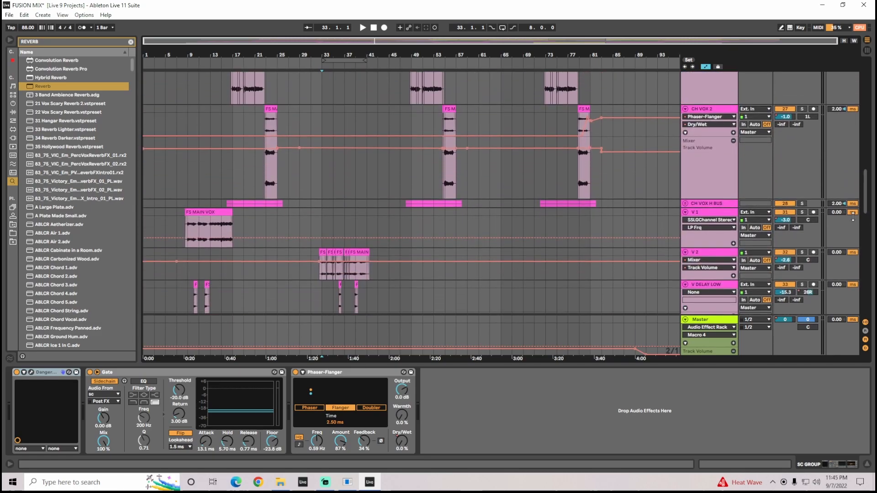
{"action": "left_click", "coordinate": [733, 218]}
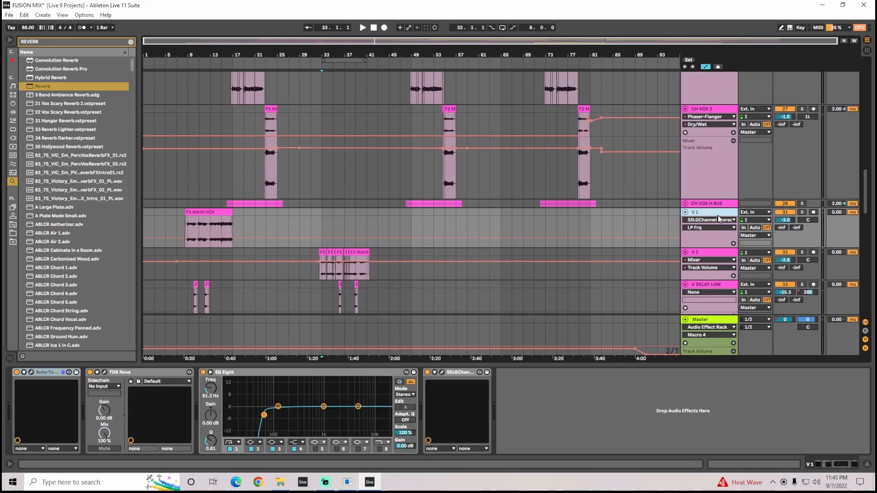
{"action": "left_click", "coordinate": [789, 222]}
{"action": "left_click_drag", "start_coordinate": [172, 52], "coordinate": [169, 101]}
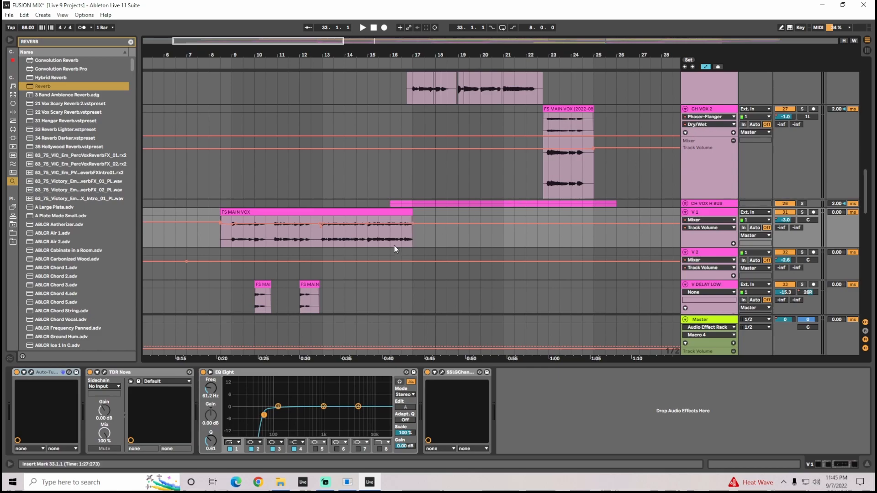
{"action": "left_click_drag", "start_coordinate": [278, 43], "coordinate": [248, 61]}
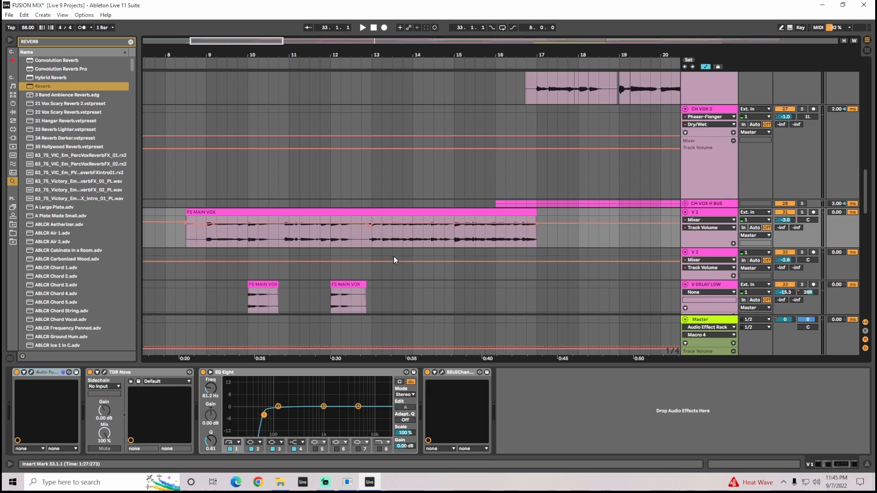
{"action": "left_click", "coordinate": [193, 235]}
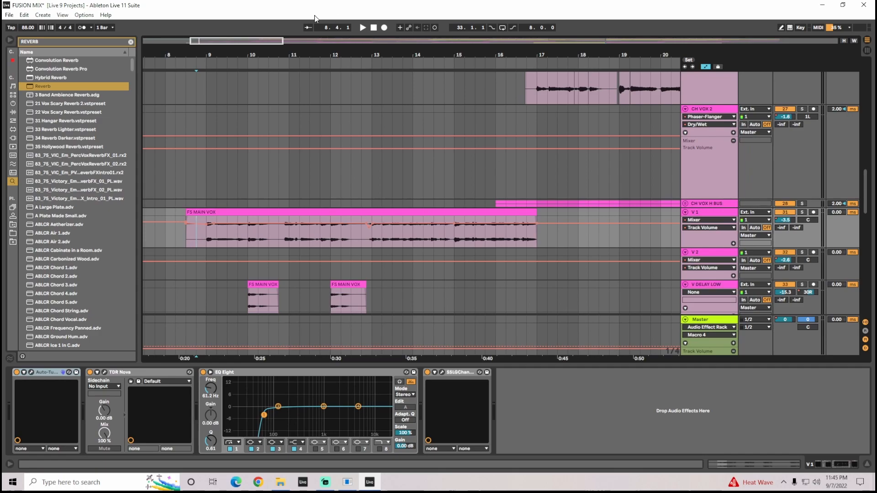
{"action": "left_click_drag", "start_coordinate": [263, 41], "coordinate": [300, 44]}
Step: Open V 1's SSLGChannel plug-in, examine its filter and dynamics settings, and close its window
{"action": "left_click", "coordinate": [714, 215]}
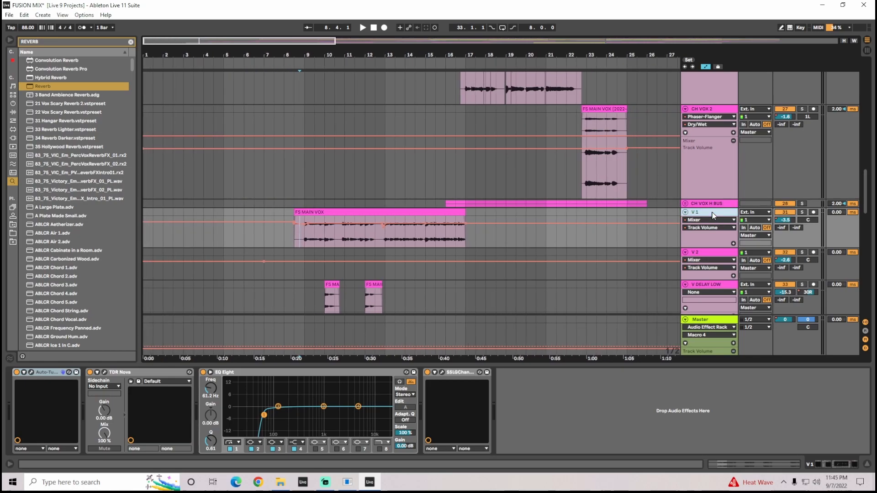
{"action": "left_click", "coordinate": [442, 372]}
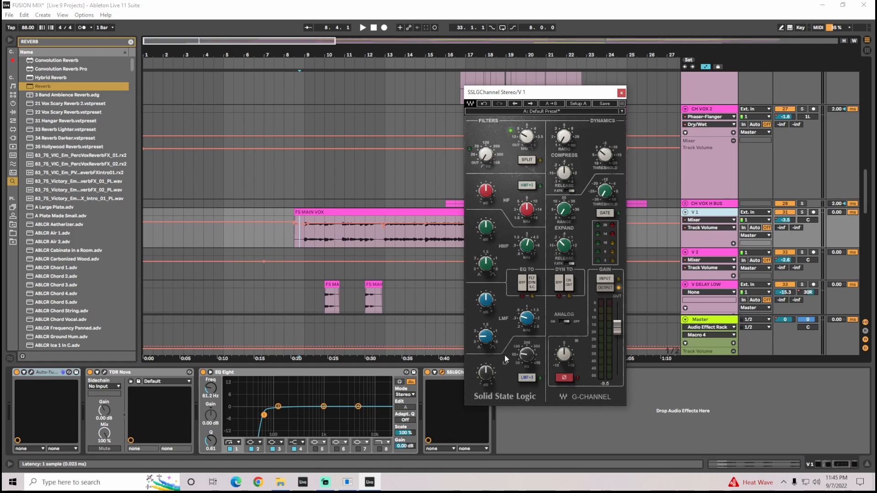
{"action": "mouse_move", "coordinate": [507, 92]}
{"action": "left_mouse_down"}
{"action": "mouse_move", "coordinate": [533, 78]}
{"action": "mouse_move", "coordinate": [520, 81]}
{"action": "left_mouse_up"}
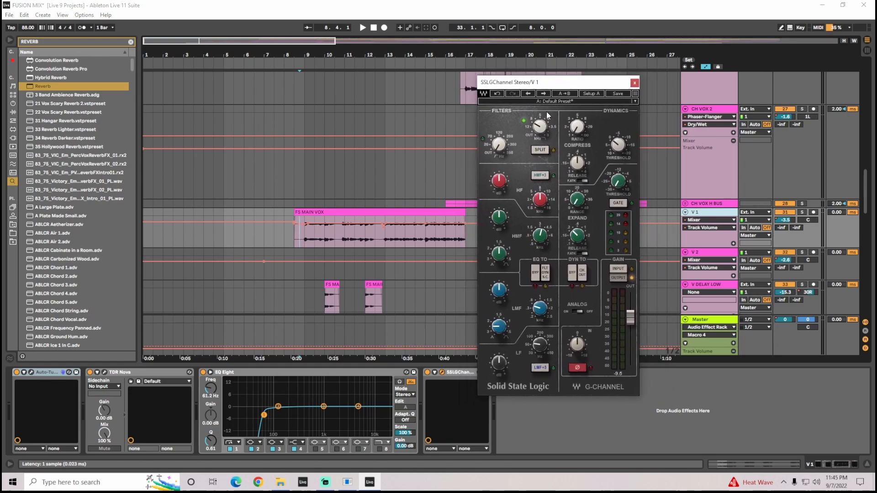
{"action": "left_click", "coordinate": [635, 84]}
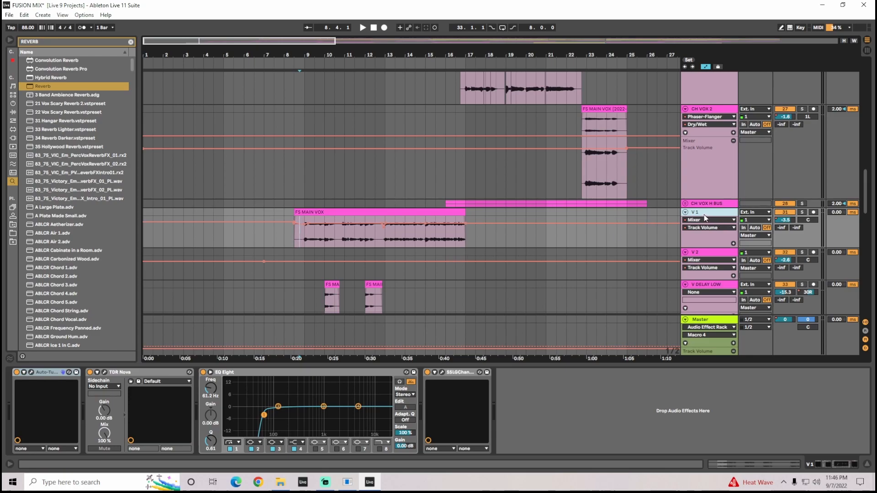
Step: Examine the V 1 vocal clip close up around bars 7 to 22, and return to the whole-song view
{"action": "mouse_move", "coordinate": [238, 42]}
{"action": "left_mouse_down"}
{"action": "mouse_move", "coordinate": [238, 58]}
{"action": "mouse_move", "coordinate": [229, 52]}
{"action": "left_mouse_up"}
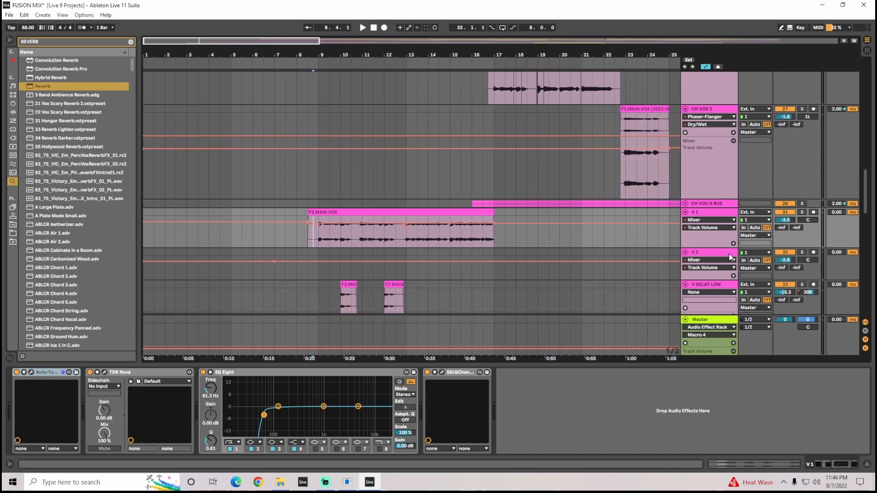
{"action": "left_click", "coordinate": [710, 214]}
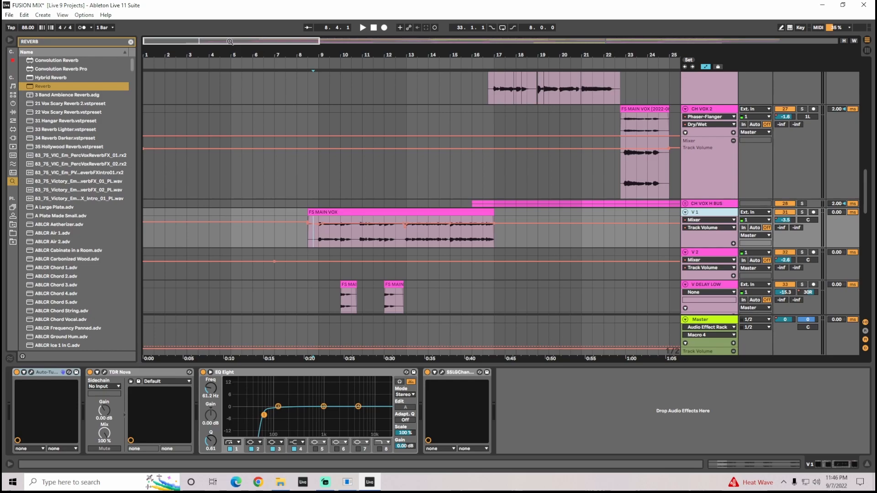
{"action": "left_click_drag", "start_coordinate": [230, 41], "coordinate": [240, 65]}
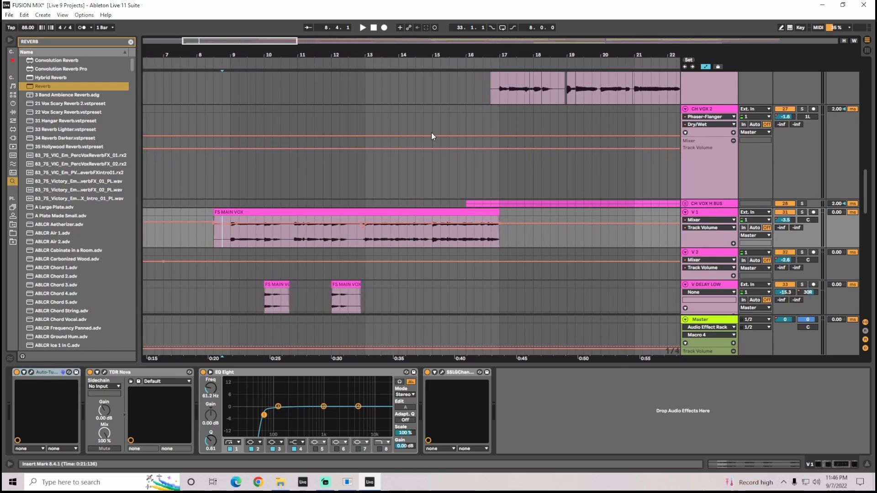
{"action": "mouse_move", "coordinate": [232, 228]}
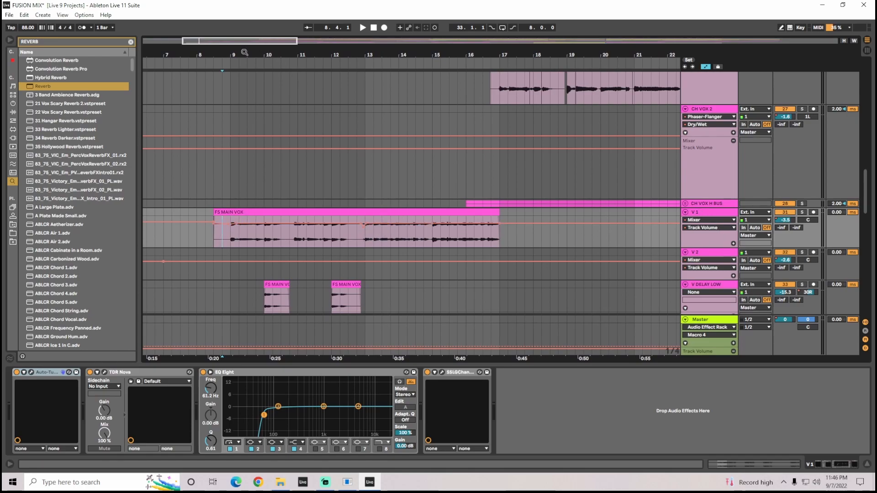
{"action": "left_click_drag", "start_coordinate": [239, 45], "coordinate": [488, 5]}
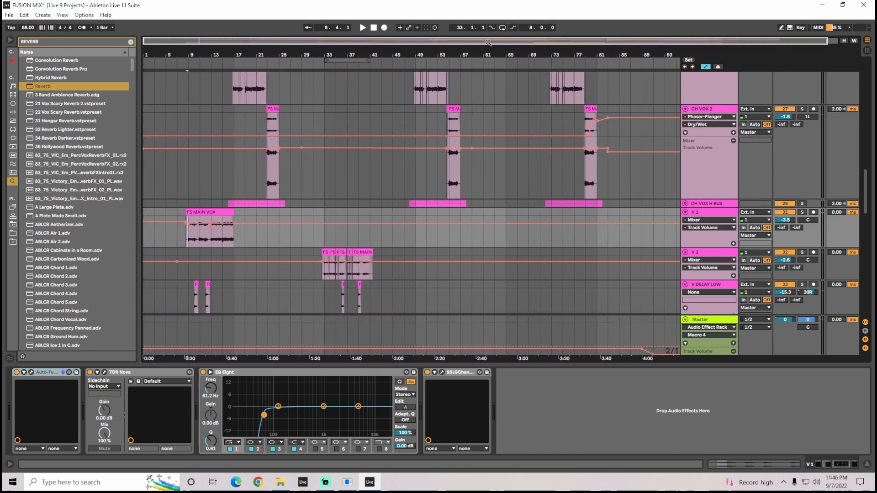
{"action": "left_click", "coordinate": [708, 213]}
Step: Inspect the device chains on the V 2, Master and REV CH tracks
{"action": "scroll", "coordinate": [705, 160], "scroll_direction": "down", "scroll_amount": 6}
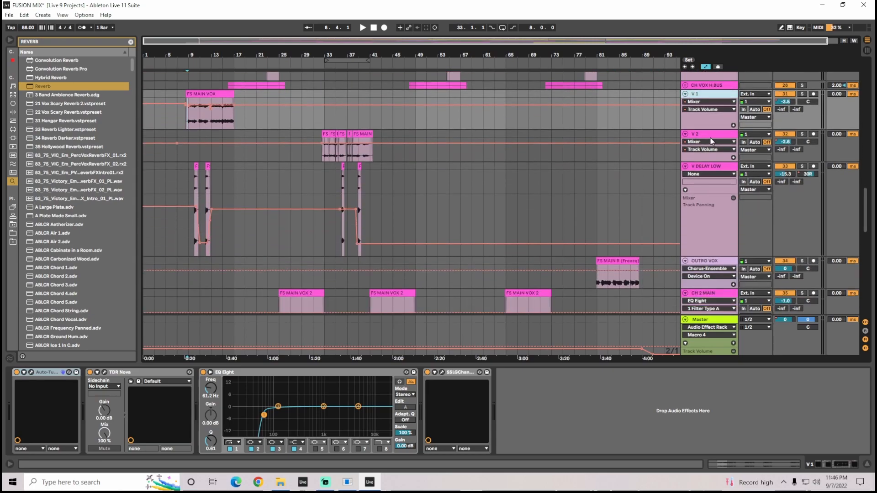
{"action": "left_click", "coordinate": [712, 142]}
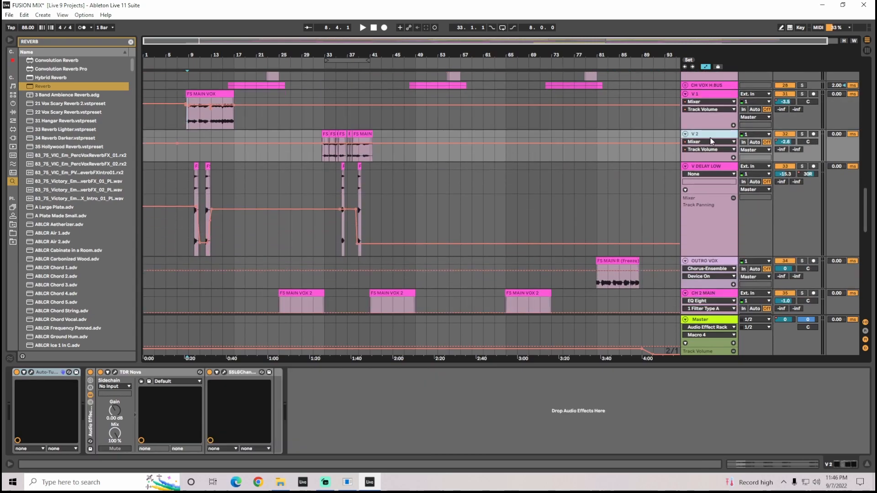
{"action": "left_click", "coordinate": [703, 321]}
{"action": "scroll", "coordinate": [697, 261], "scroll_direction": "down", "scroll_amount": 7}
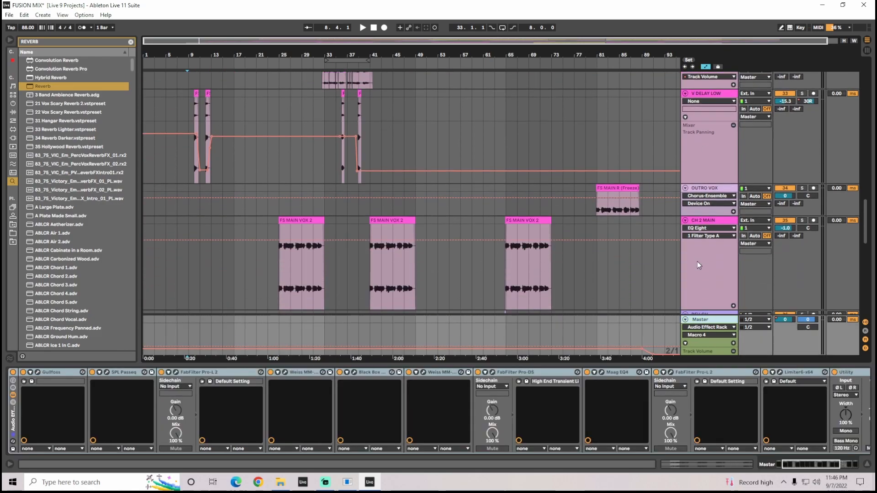
{"action": "left_click", "coordinate": [708, 255]}
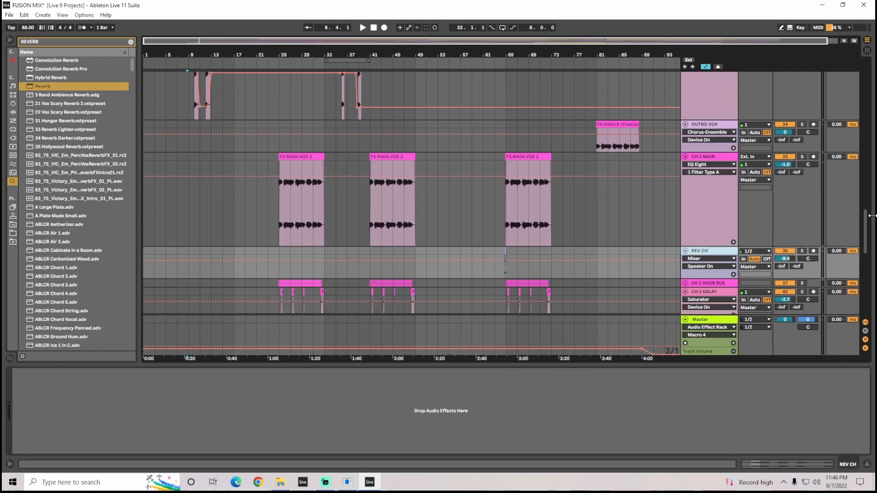
Step: Return to the drum tracks and display the DRUM KIT device chain with its Saturator and EQ Eight
{"action": "left_click_drag", "start_coordinate": [866, 231], "coordinate": [858, 70]}
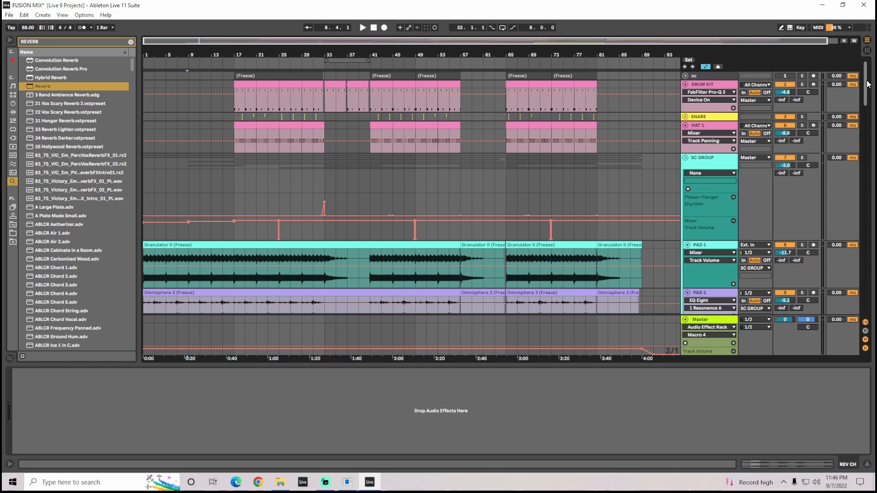
{"action": "left_click_drag", "start_coordinate": [868, 84], "coordinate": [869, 84]}
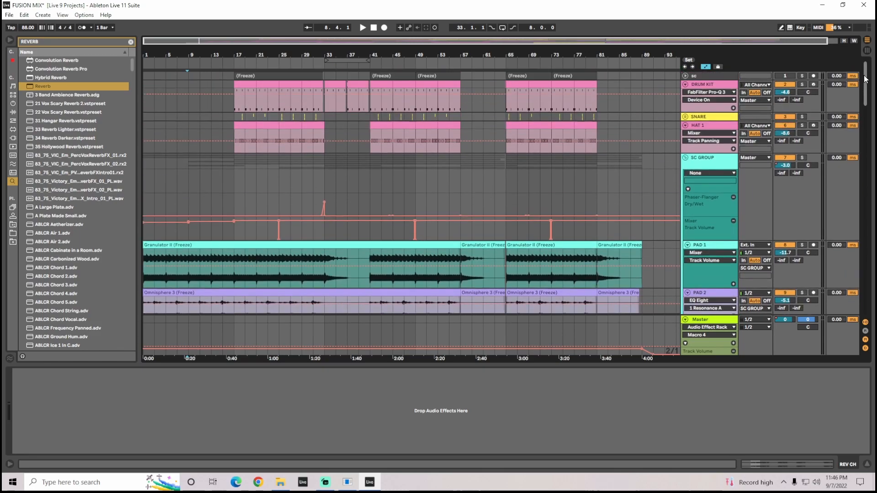
{"action": "left_click", "coordinate": [700, 124]}
{"action": "left_click", "coordinate": [709, 87]}
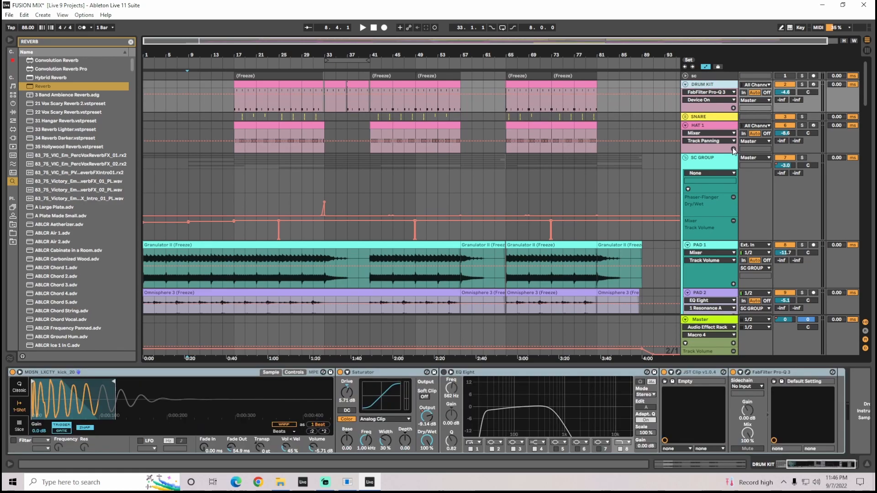
Step: Hide the automation lanes and check the devices on the BASS HIGH and BASS LOW tracks
{"action": "left_click_drag", "start_coordinate": [868, 102], "coordinate": [874, 157]}
{"action": "key", "text": "a"}
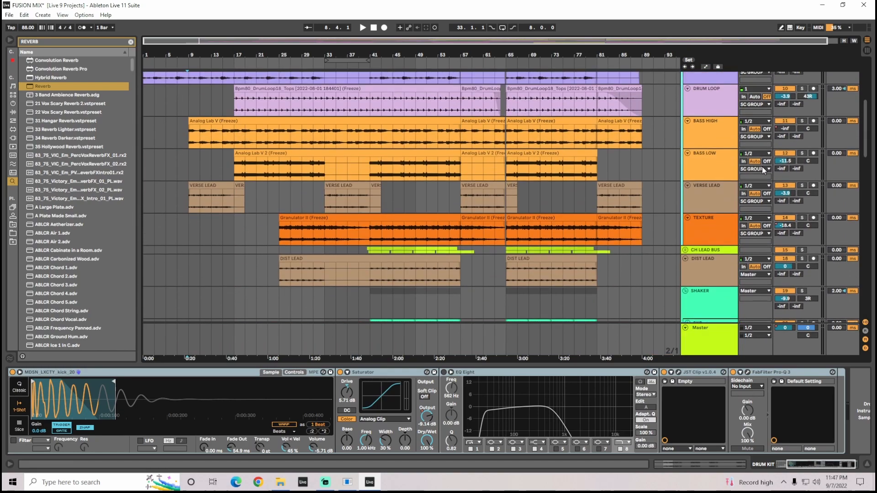
{"action": "left_click", "coordinate": [714, 133]}
{"action": "left_click", "coordinate": [720, 167]}
{"action": "left_click", "coordinate": [713, 142]}
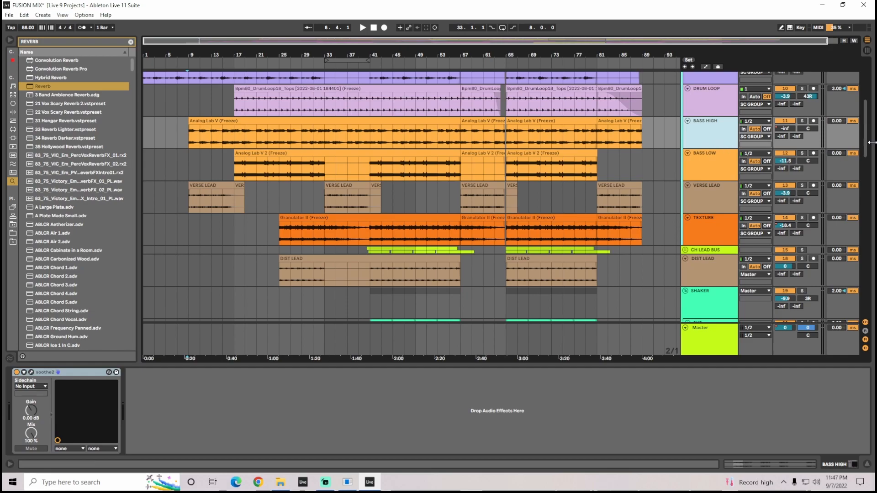
{"action": "left_click_drag", "start_coordinate": [872, 143], "coordinate": [869, 241]}
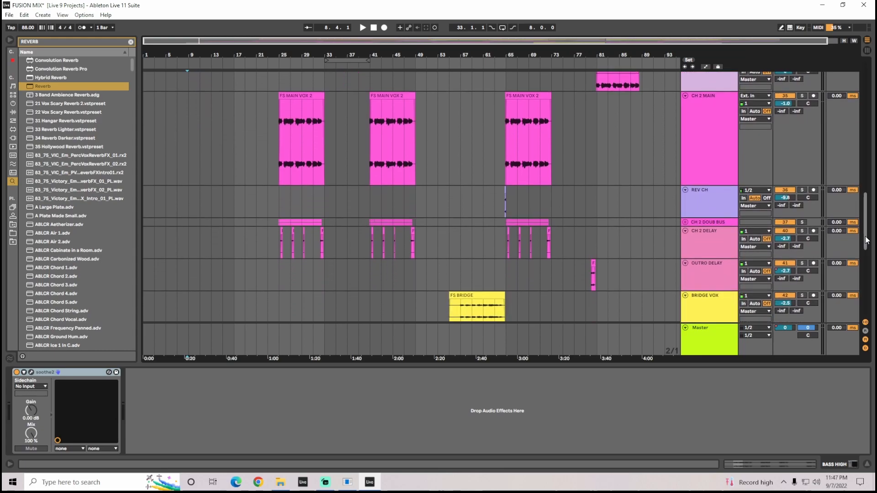
Step: Browse the vocal tracks and display the CH 2 MAIN device chain with its EQ Eight, Auto-Tune and FabFilter Pro-DS
{"action": "mouse_move", "coordinate": [867, 228]}
{"action": "left_mouse_down"}
{"action": "mouse_move", "coordinate": [868, 186]}
{"action": "mouse_move", "coordinate": [874, 236]}
{"action": "left_mouse_up"}
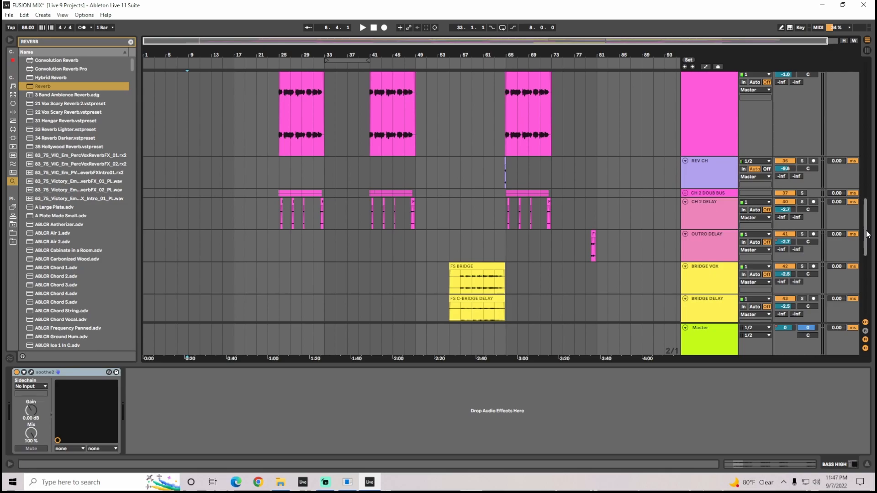
{"action": "left_click_drag", "start_coordinate": [868, 234], "coordinate": [872, 188]}
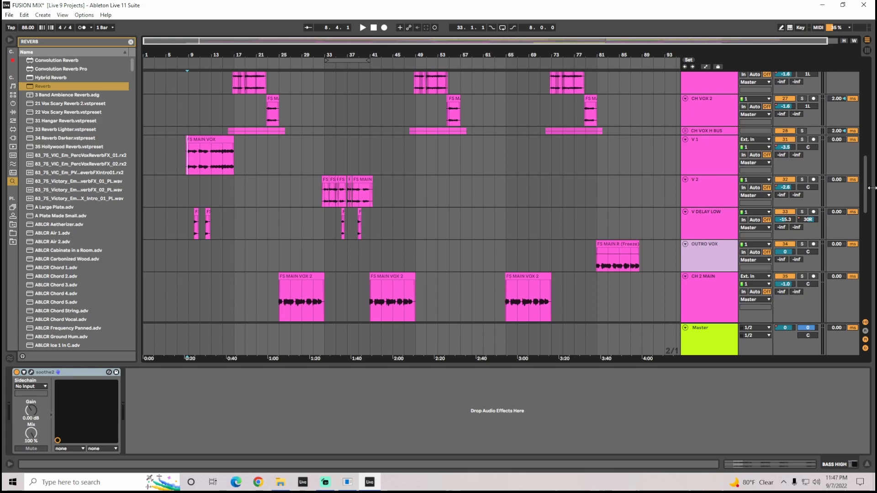
{"action": "left_click_drag", "start_coordinate": [867, 193], "coordinate": [866, 217]}
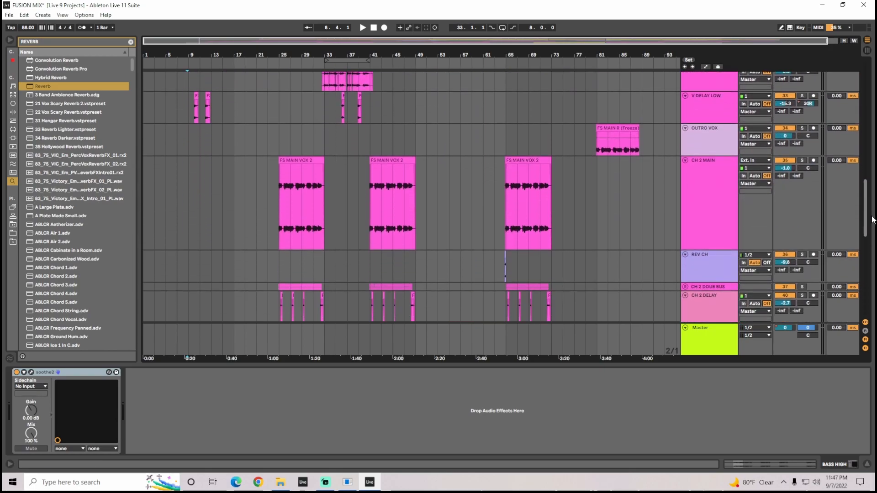
{"action": "mouse_move", "coordinate": [280, 40]}
{"action": "left_mouse_down"}
{"action": "mouse_move", "coordinate": [280, 57]}
{"action": "mouse_move", "coordinate": [280, 38]}
{"action": "left_mouse_up"}
{"action": "left_click", "coordinate": [701, 219]}
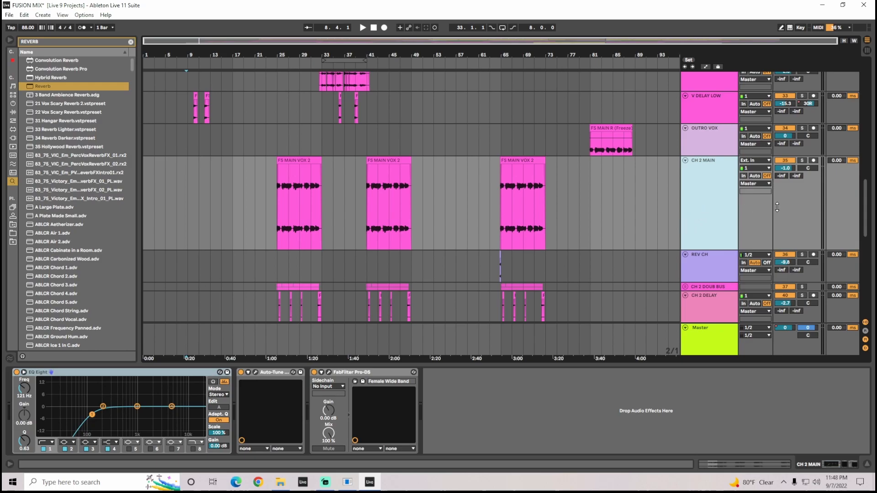
Step: Unfold the CH 2 DOUB BUS group and inspect its SSLGChannel plugin settings, closing the plugin window when done
{"action": "scroll", "coordinate": [868, 228], "scroll_direction": "down", "scroll_amount": 5}
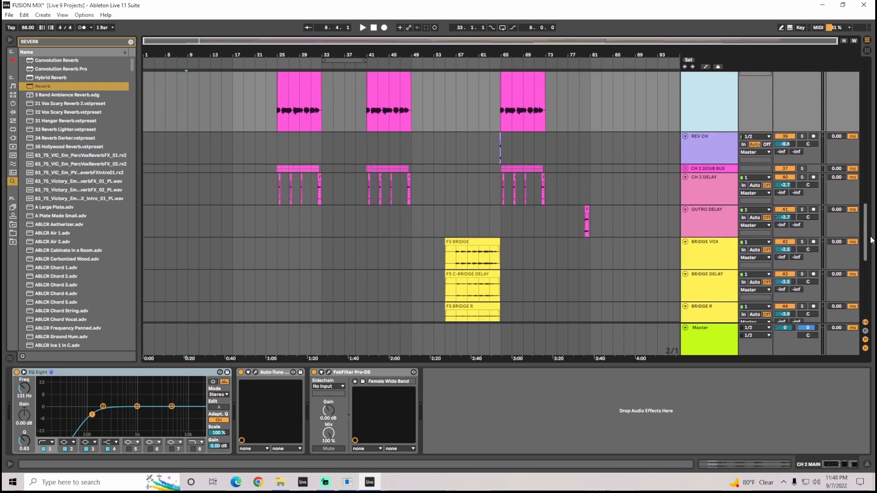
{"action": "scroll", "coordinate": [871, 239], "scroll_direction": "down", "scroll_amount": 1}
{"action": "left_click", "coordinate": [685, 149]}
{"action": "left_click", "coordinate": [724, 152]}
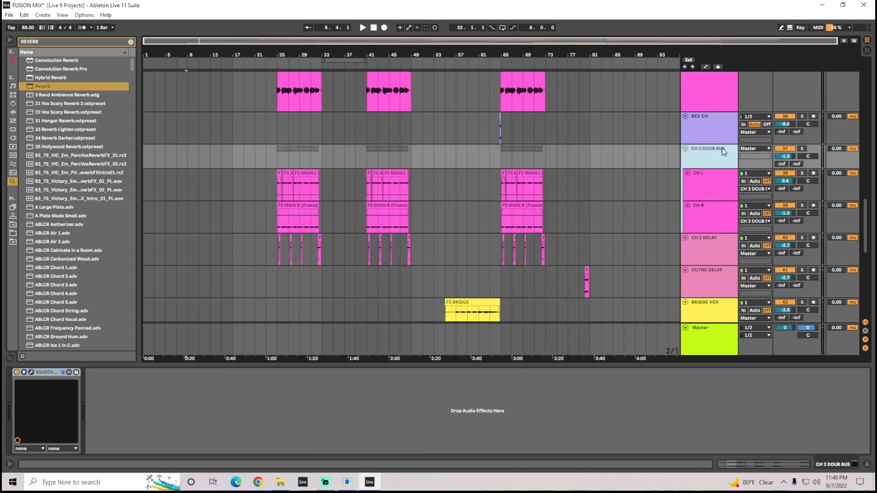
{"action": "left_click", "coordinate": [31, 373]}
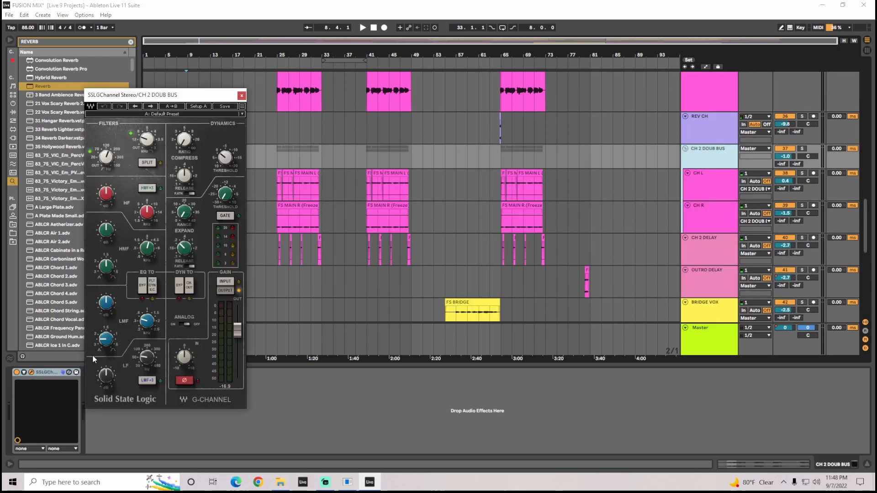
{"action": "left_click_drag", "start_coordinate": [128, 95], "coordinate": [394, 114]}
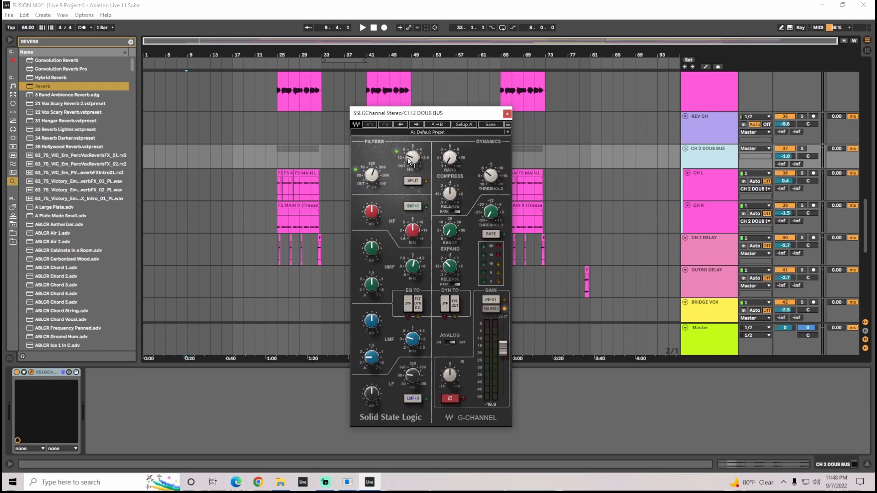
{"action": "left_click", "coordinate": [507, 114]}
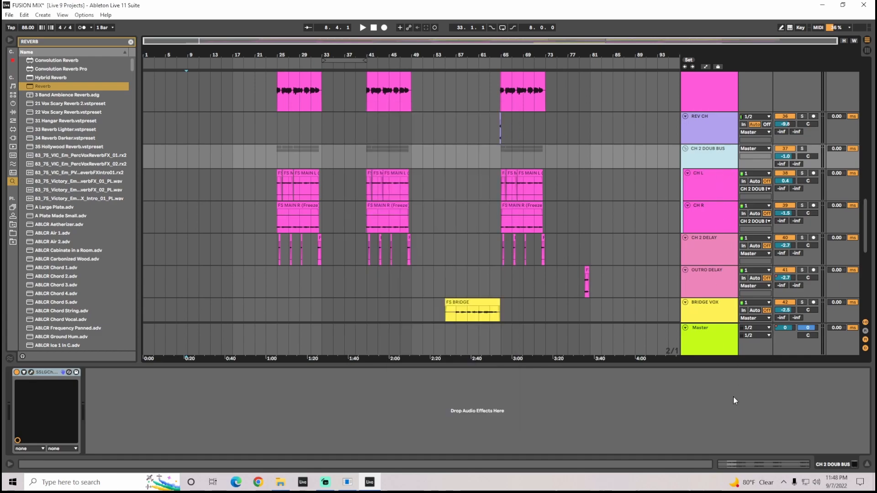
Step: Check the devices on the CH R track and the bridge vocal tracks, including BRIDGE DELAY
{"action": "left_click", "coordinate": [711, 209]}
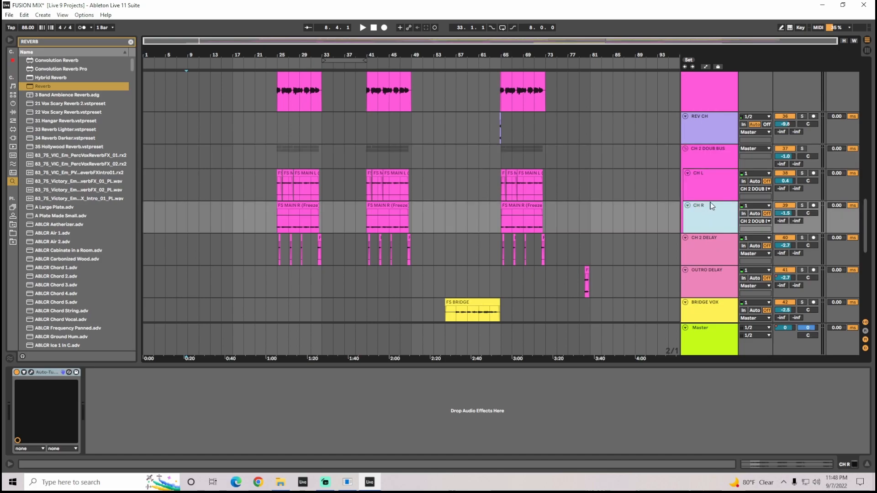
{"action": "scroll", "coordinate": [708, 214], "scroll_direction": "down", "scroll_amount": 5}
{"action": "left_click", "coordinate": [708, 205]}
{"action": "left_click", "coordinate": [708, 223]}
{"action": "scroll", "coordinate": [717, 275], "scroll_direction": "down", "scroll_amount": 5}
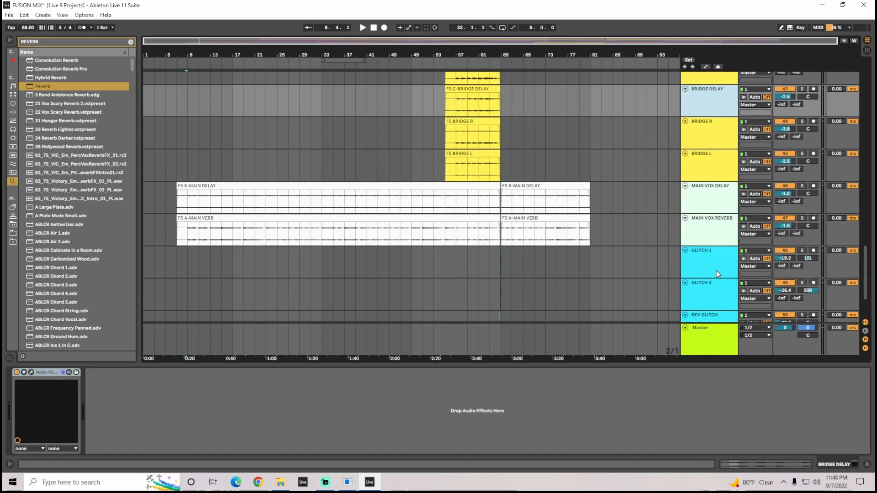
Step: Check the GLITCH tracks for devices and display the GLITCH 1 chain with EQ Eight, Audio Effect Rack and Delay
{"action": "scroll", "coordinate": [717, 274], "scroll_direction": "down", "scroll_amount": 3}
{"action": "left_click", "coordinate": [718, 268]}
{"action": "left_click", "coordinate": [707, 234]}
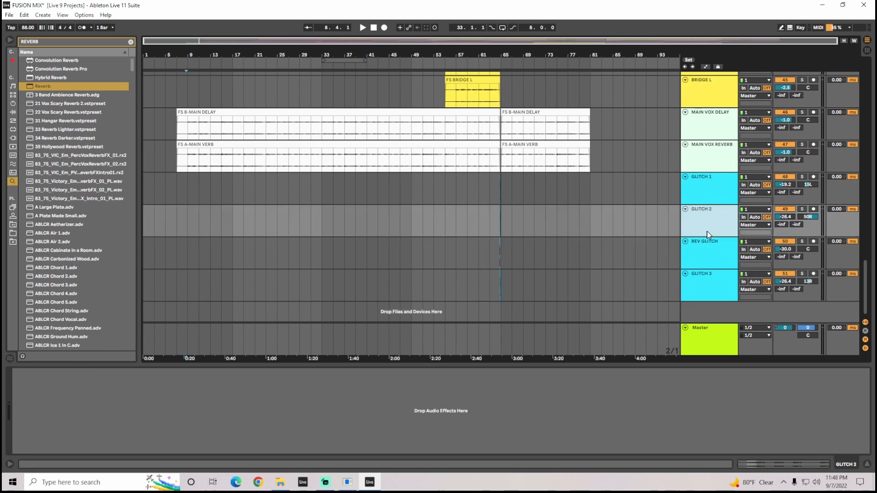
{"action": "left_click", "coordinate": [702, 199]}
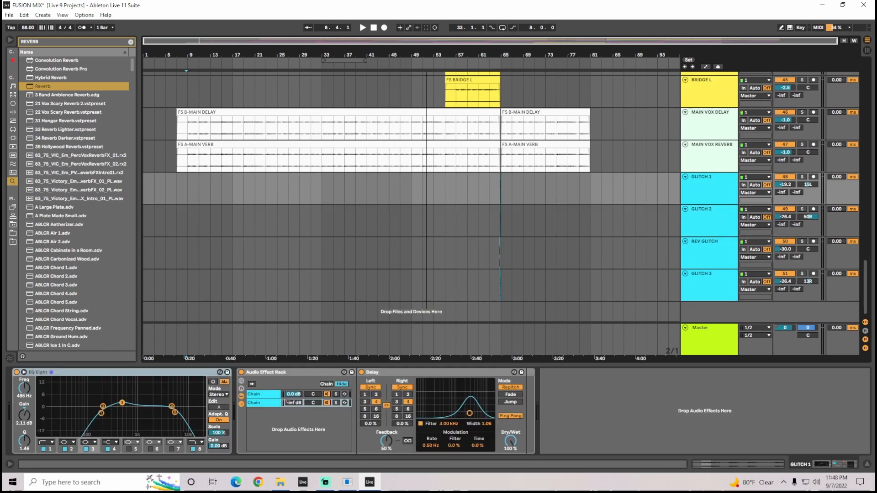
Step: Clear the REVERB search from the browser and look through the Master device chain from end to end
{"action": "left_click", "coordinate": [704, 325]}
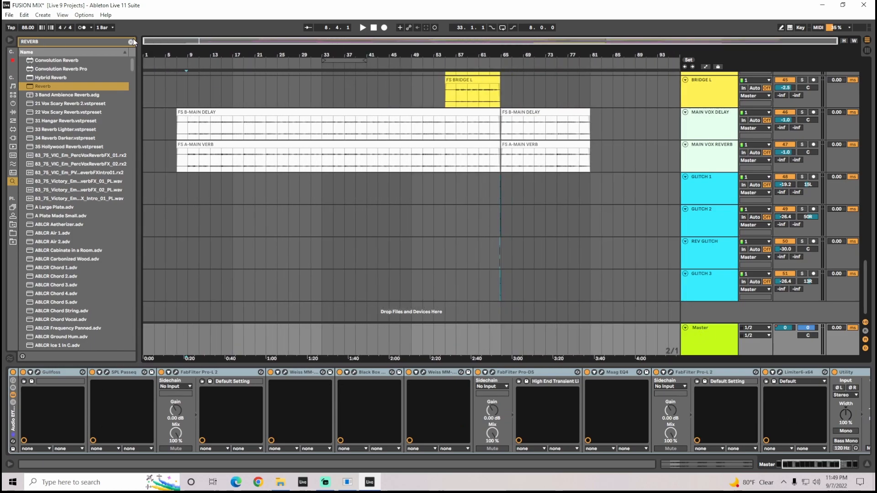
{"action": "left_click", "coordinate": [131, 42]}
{"action": "left_click", "coordinate": [711, 344]}
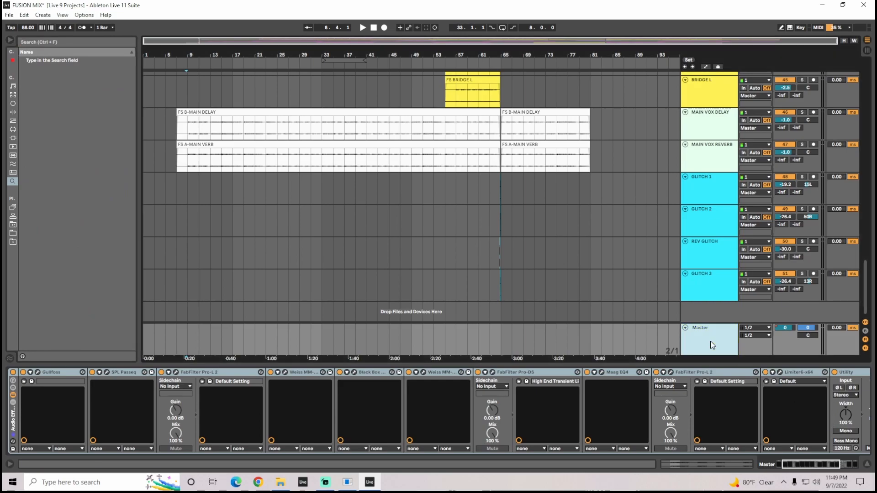
{"action": "left_click", "coordinate": [811, 467]}
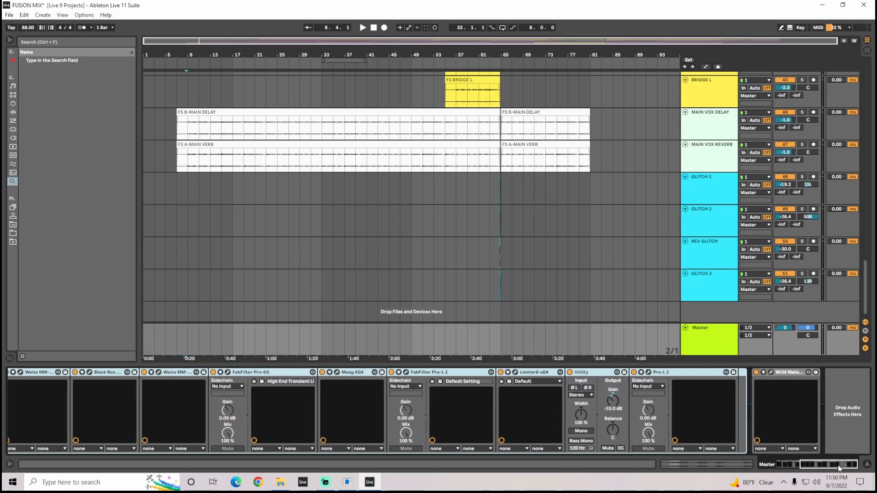
{"action": "left_click_drag", "start_coordinate": [839, 467], "coordinate": [789, 467]}
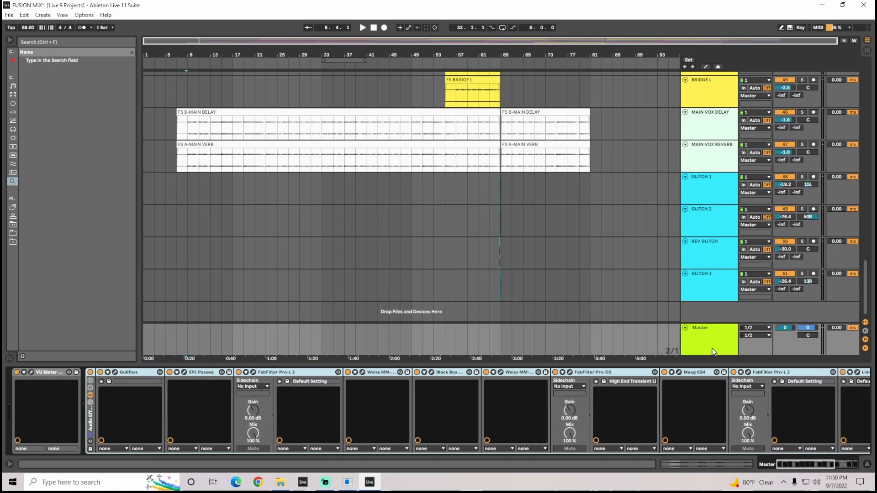
Step: Select the FabFilter Pro-L 2 after Maag EQ4 and review the beginning of the Master chain
{"action": "left_click", "coordinate": [776, 374]}
{"action": "mouse_move", "coordinate": [816, 465]}
{"action": "left_mouse_down"}
{"action": "mouse_move", "coordinate": [843, 463]}
{"action": "mouse_move", "coordinate": [807, 465]}
{"action": "left_mouse_up"}
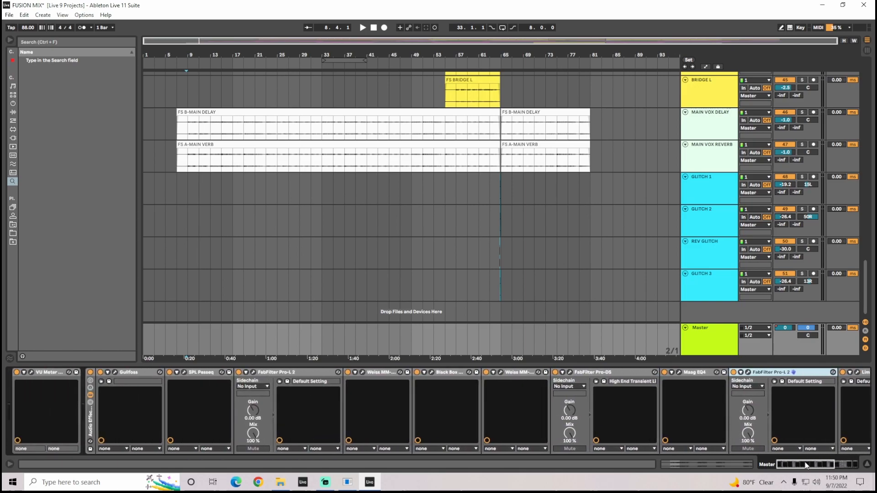
{"action": "mouse_move", "coordinate": [808, 465]}
{"action": "left_mouse_down"}
{"action": "mouse_move", "coordinate": [816, 466]}
{"action": "mouse_move", "coordinate": [791, 465]}
{"action": "left_mouse_up"}
{"action": "mouse_move", "coordinate": [791, 464]}
{"action": "left_mouse_down"}
{"action": "mouse_move", "coordinate": [813, 466]}
{"action": "mouse_move", "coordinate": [782, 464]}
{"action": "left_mouse_up"}
{"action": "left_click", "coordinate": [721, 338]}
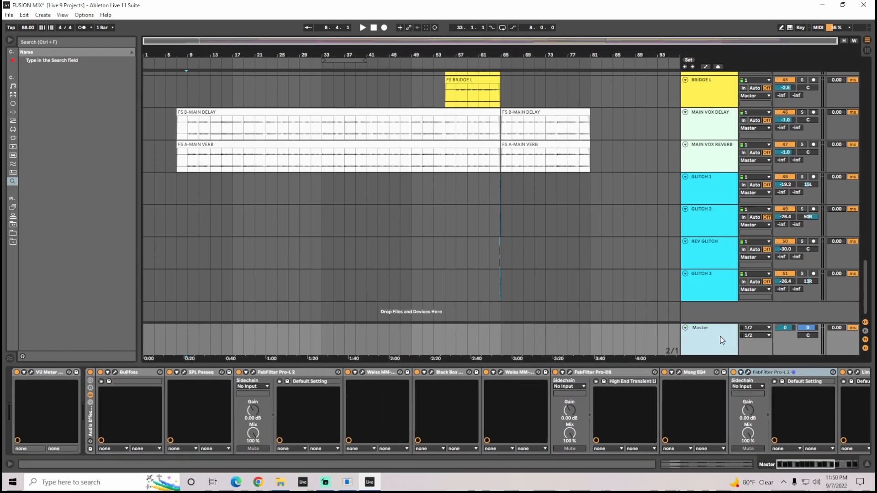
{"action": "left_click_drag", "start_coordinate": [809, 463], "coordinate": [766, 454]}
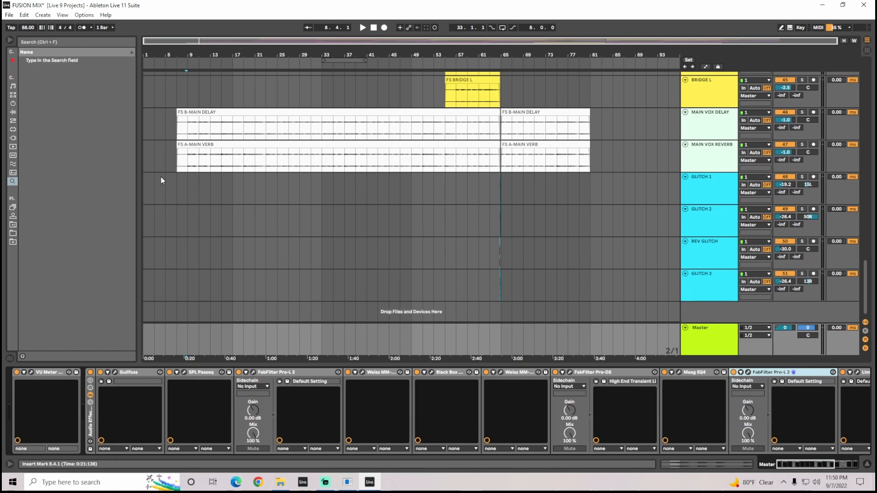
{"action": "left_click", "coordinate": [10, 15]}
{"action": "left_click", "coordinate": [227, 21]}
{"action": "left_click_drag", "start_coordinate": [663, 45], "coordinate": [594, 43]}
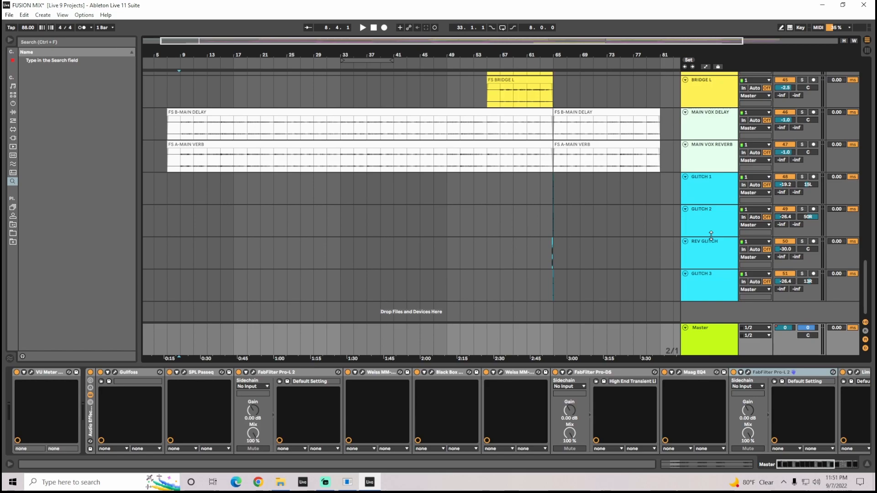
Step: Inspect the gain and level meters of the first FabFilter Pro-L 2 in the Master chain, closing its window when done
{"action": "left_click", "coordinate": [254, 374]}
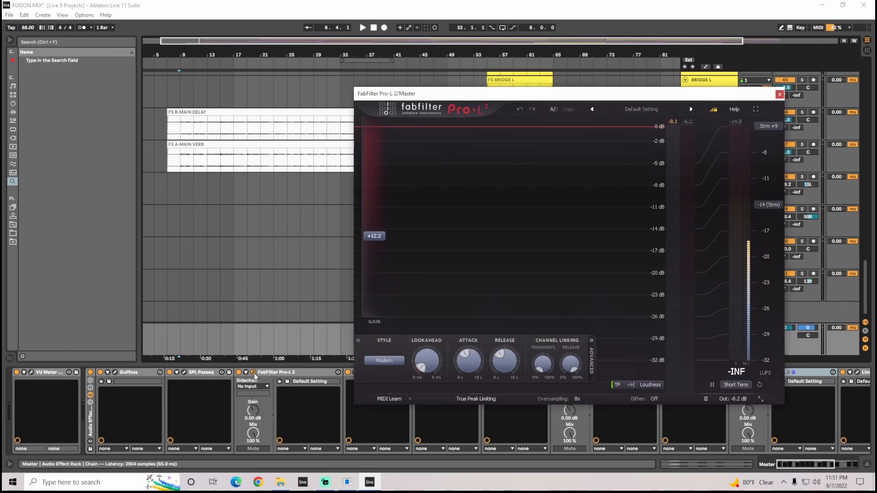
{"action": "left_click", "coordinate": [780, 94]}
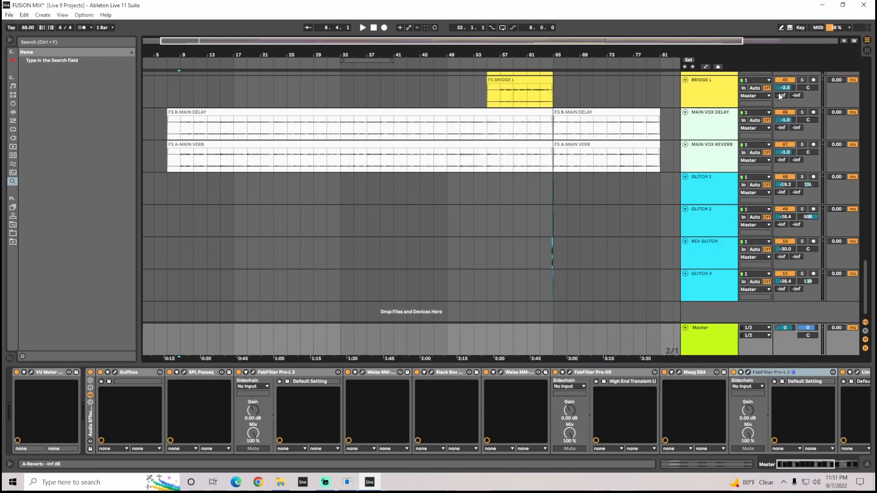
{"action": "left_click", "coordinate": [253, 373]}
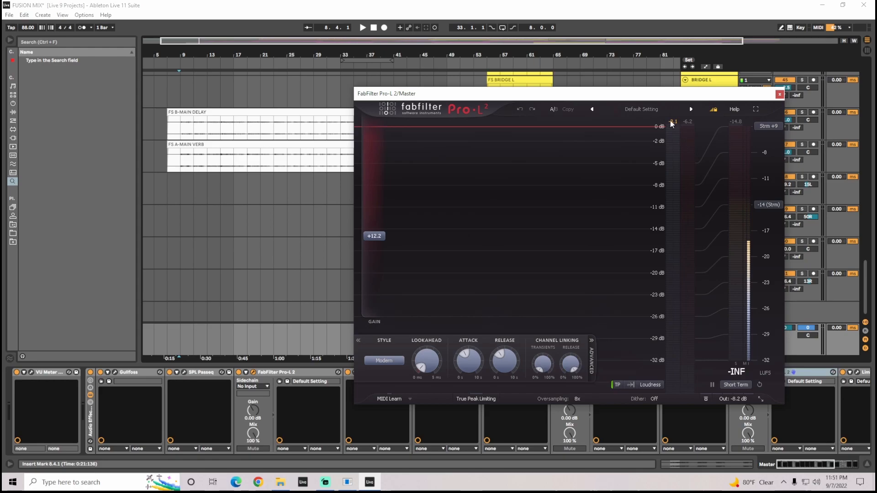
{"action": "left_click", "coordinate": [780, 95]}
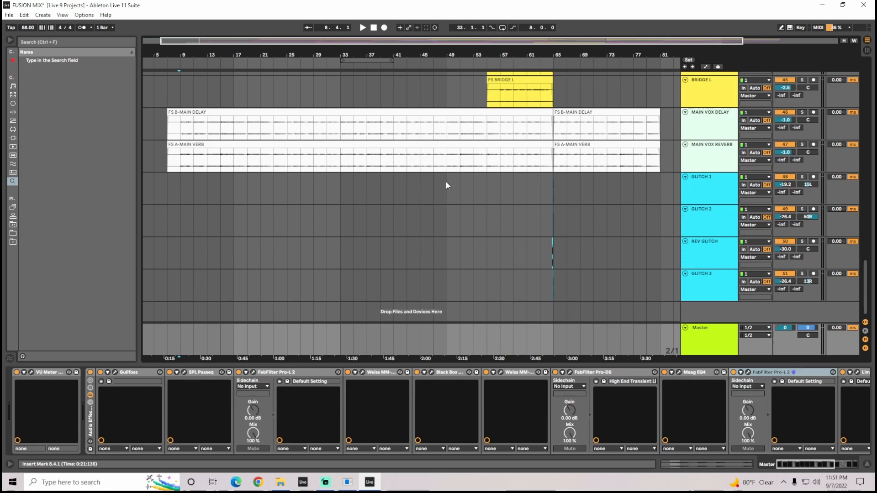
Step: Take a brief look at the Gullfoss plugin window in the Master chain and close it
{"action": "left_click_drag", "start_coordinate": [865, 282], "coordinate": [868, 303]}
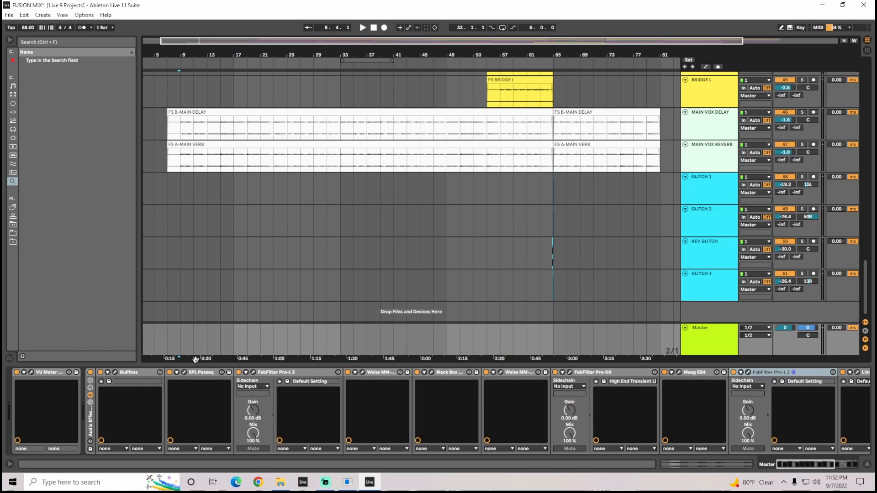
{"action": "left_click", "coordinate": [115, 373]}
{"action": "left_click", "coordinate": [621, 90]}
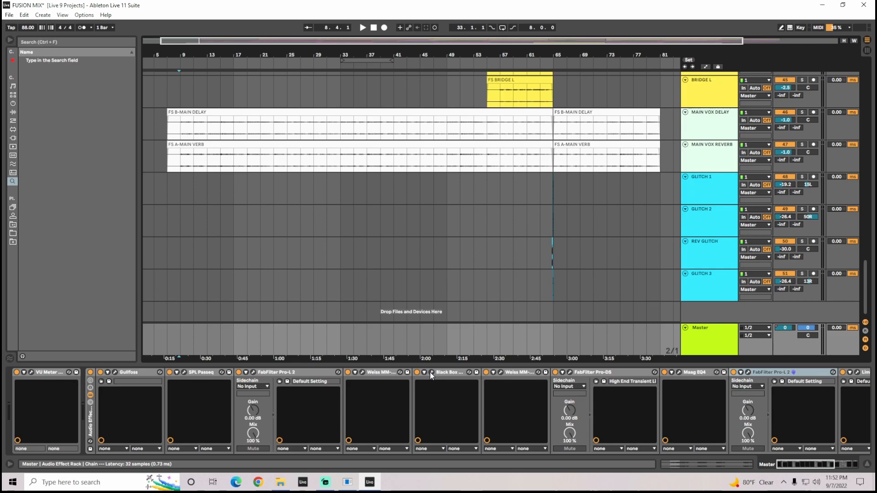
Step: Check the loudness readings in the WLM Meter at the end of the Master chain and close its window
{"action": "left_click_drag", "start_coordinate": [808, 465], "coordinate": [842, 463]}
{"action": "left_click", "coordinate": [772, 373]}
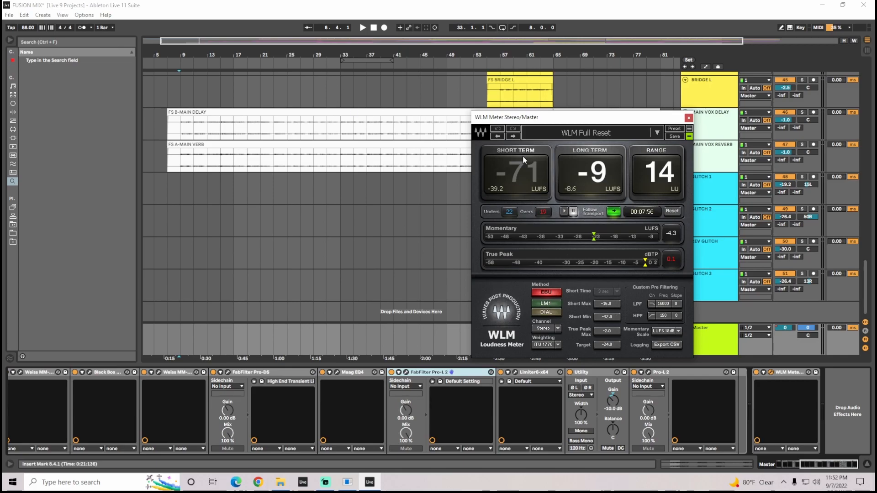
{"action": "left_click", "coordinate": [689, 118]}
{"action": "scroll", "coordinate": [284, 178], "scroll_direction": "left", "scroll_amount": 2}
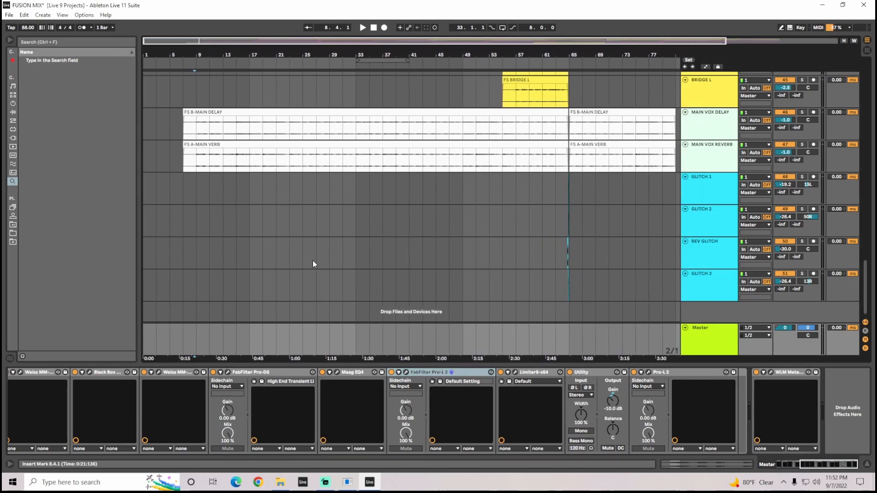
Step: Return to the start of the Master chain and examine the Gullfoss settings, placing its window clear of the timeline ruler
{"action": "left_click", "coordinate": [789, 465]}
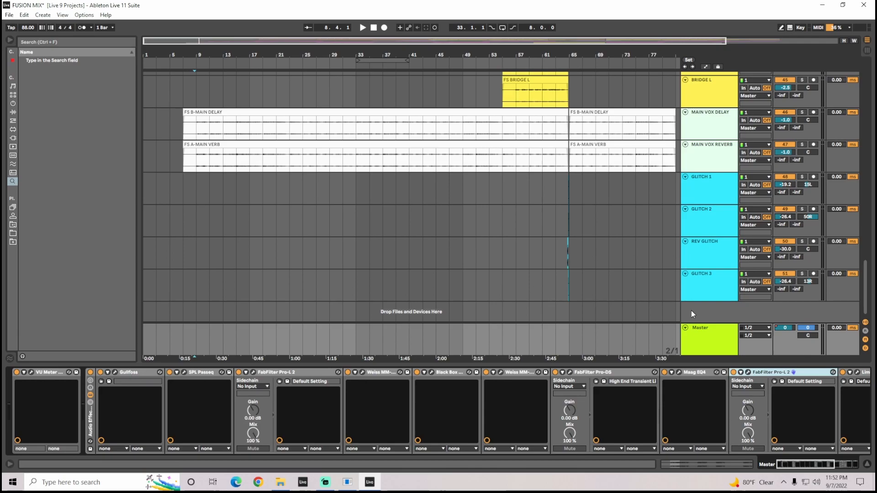
{"action": "left_click", "coordinate": [701, 335]}
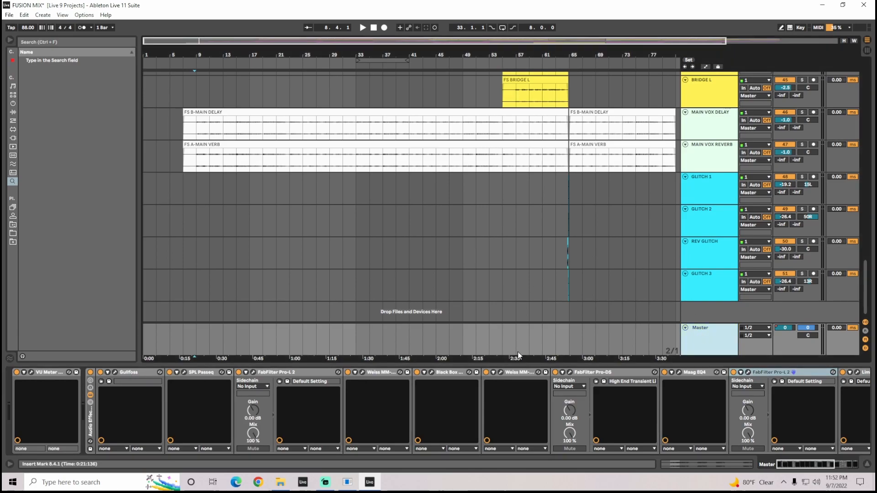
{"action": "left_click", "coordinate": [115, 373]}
{"action": "left_click_drag", "start_coordinate": [512, 89], "coordinate": [510, 196]}
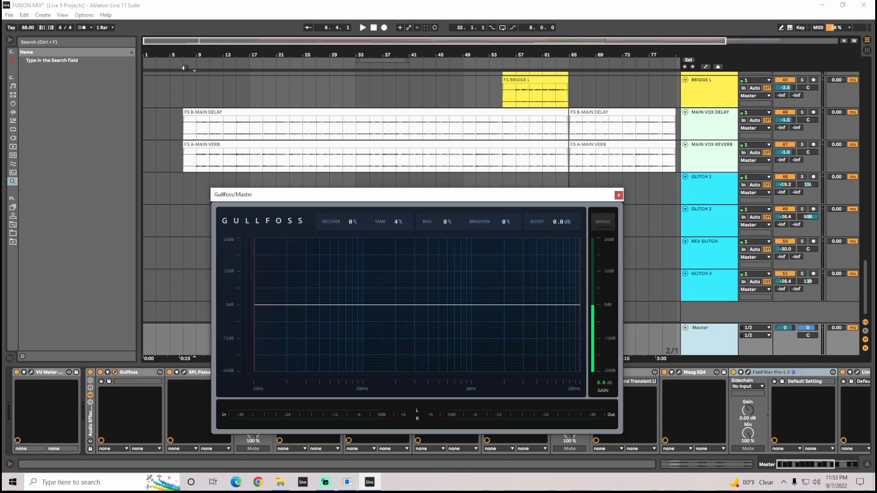
{"action": "left_click_drag", "start_coordinate": [269, 196], "coordinate": [283, 172]}
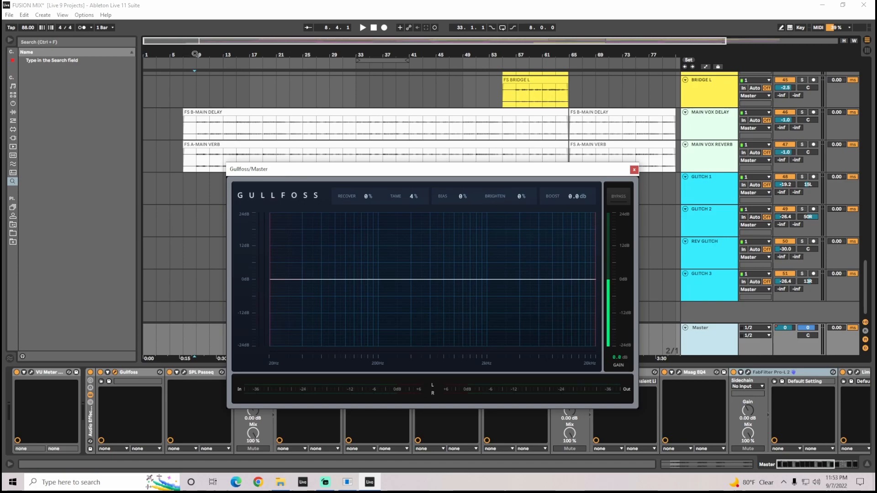
{"action": "left_click_drag", "start_coordinate": [270, 174], "coordinate": [238, 133]}
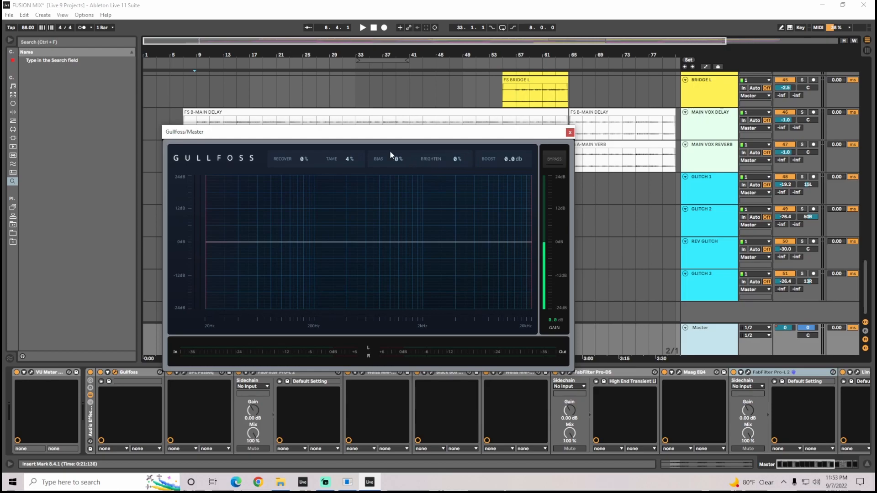
{"action": "left_click_drag", "start_coordinate": [340, 133], "coordinate": [335, 173]}
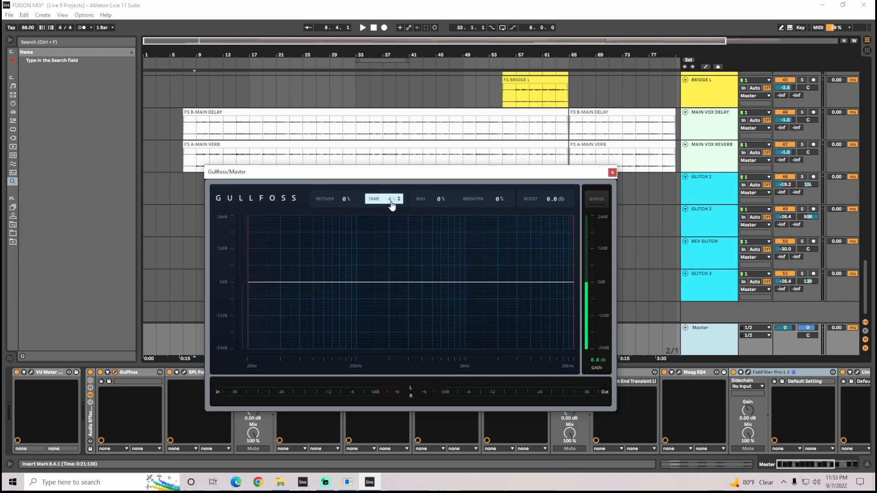
Step: Play the song from about bar 17 while watching Gullfoss's response curve, stop playback and close the plugin window
{"action": "left_click", "coordinate": [256, 64]}
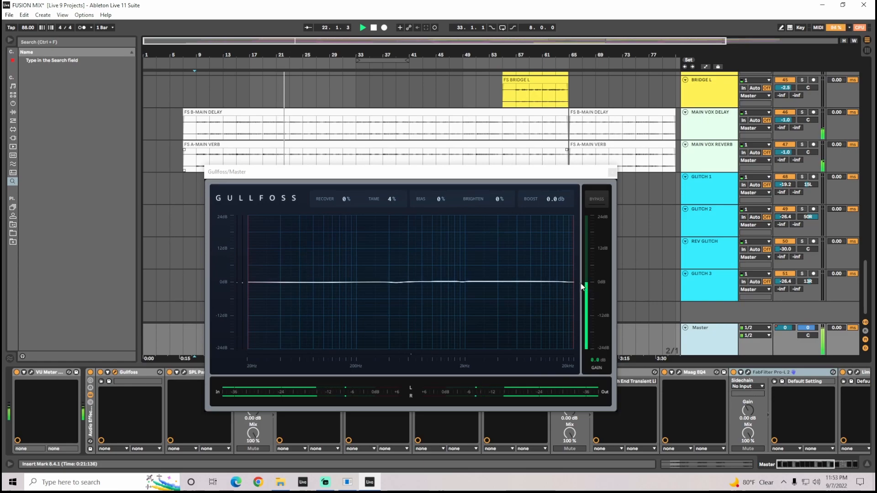
{"action": "left_click", "coordinate": [373, 27]}
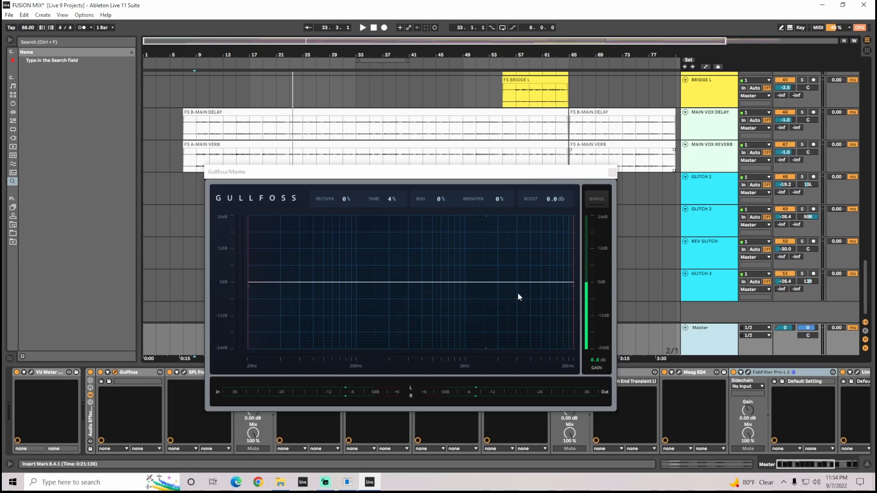
{"action": "left_click", "coordinate": [612, 173]}
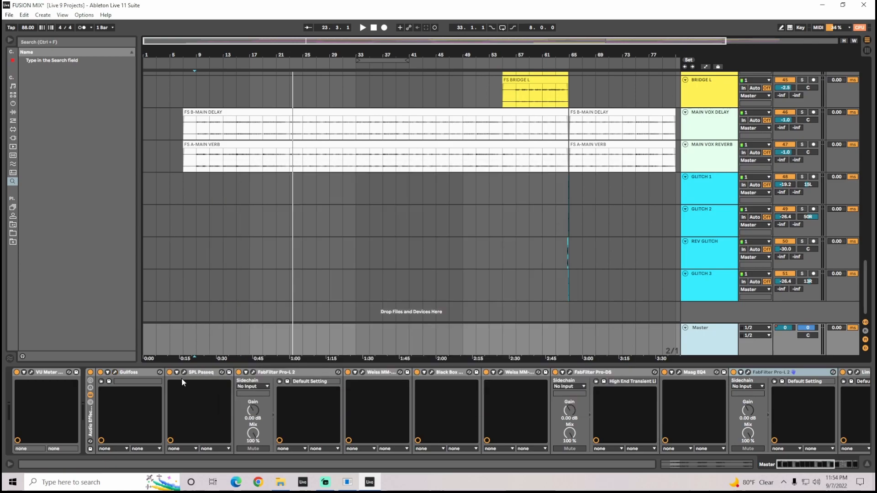
Step: Re-examine the Gullfoss settings on the Master track, moving its window slightly and widening the timeline view, and leave the plugin closed
{"action": "left_click", "coordinate": [117, 373]}
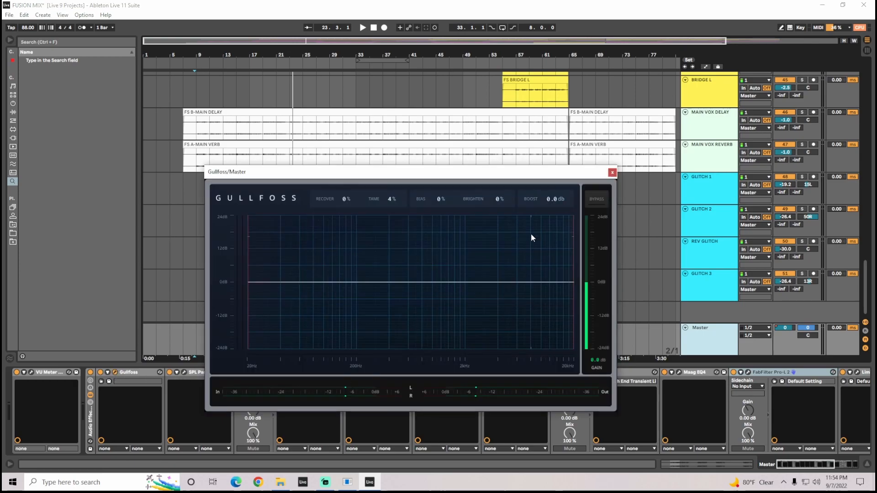
{"action": "left_click_drag", "start_coordinate": [393, 173], "coordinate": [362, 148]}
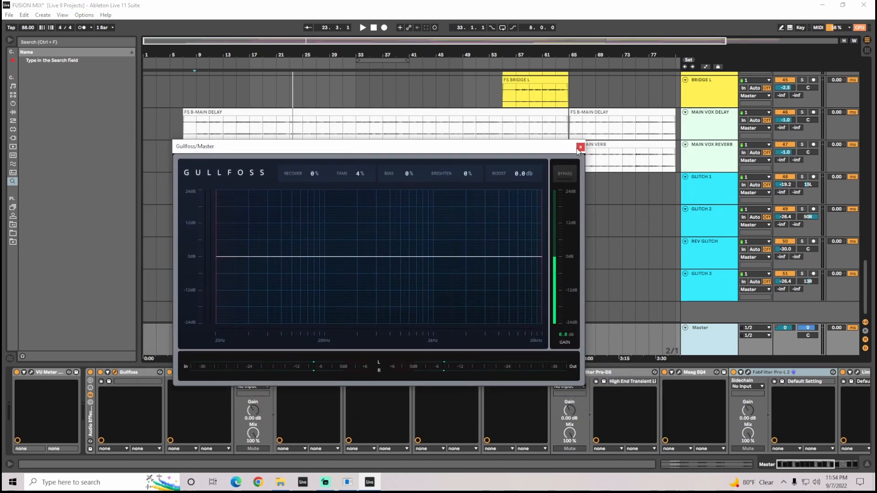
{"action": "left_click", "coordinate": [580, 148]}
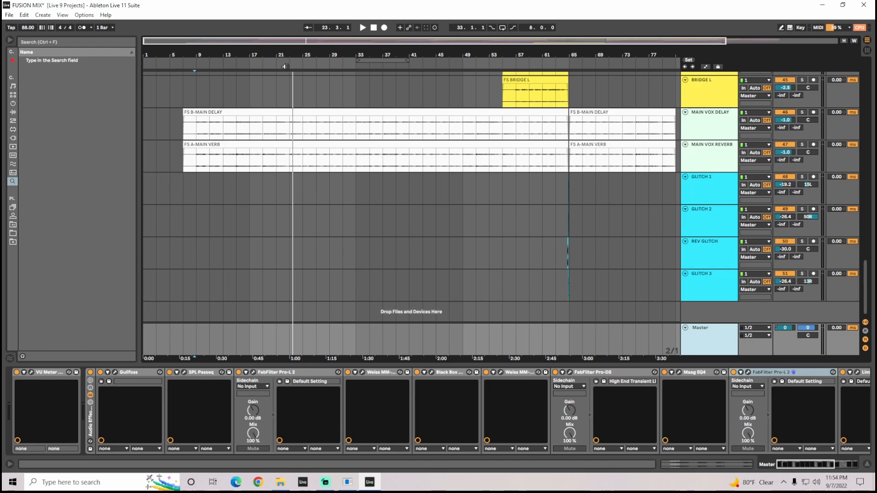
{"action": "left_click_drag", "start_coordinate": [265, 42], "coordinate": [287, 42]}
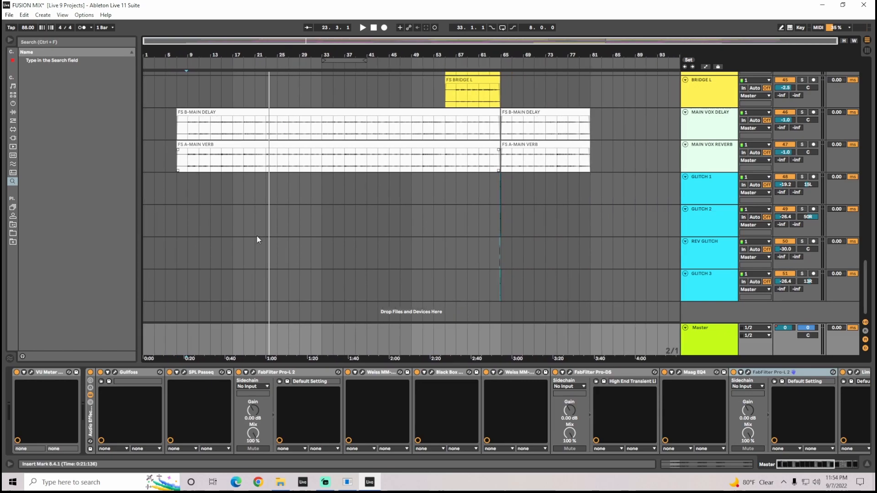
{"action": "left_click", "coordinate": [116, 372]}
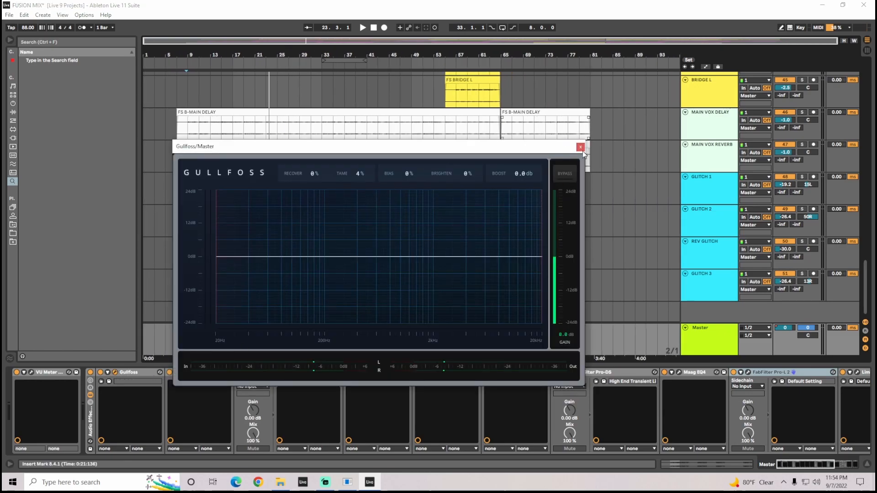
{"action": "left_click", "coordinate": [580, 147]}
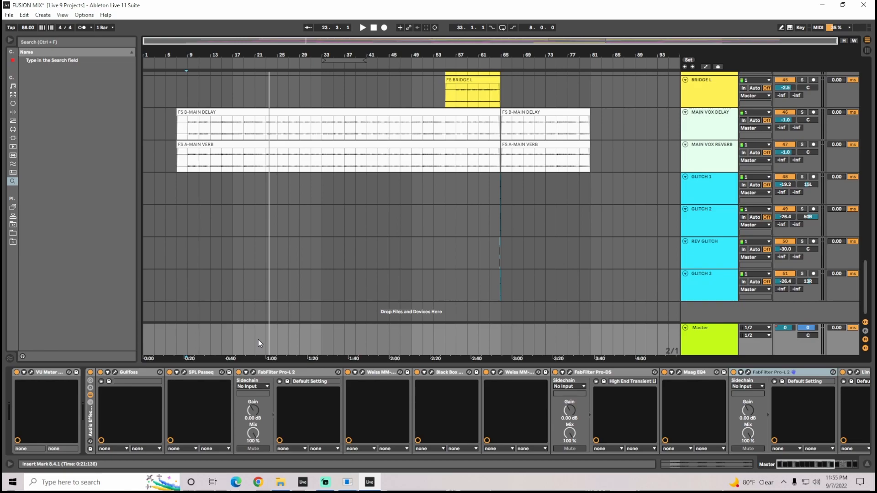
{"action": "left_click", "coordinate": [116, 374]}
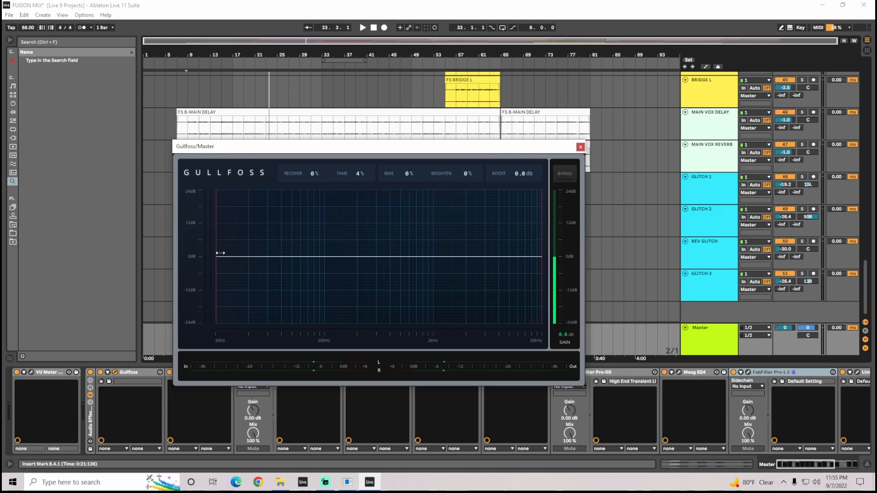
{"action": "left_click", "coordinate": [580, 147]}
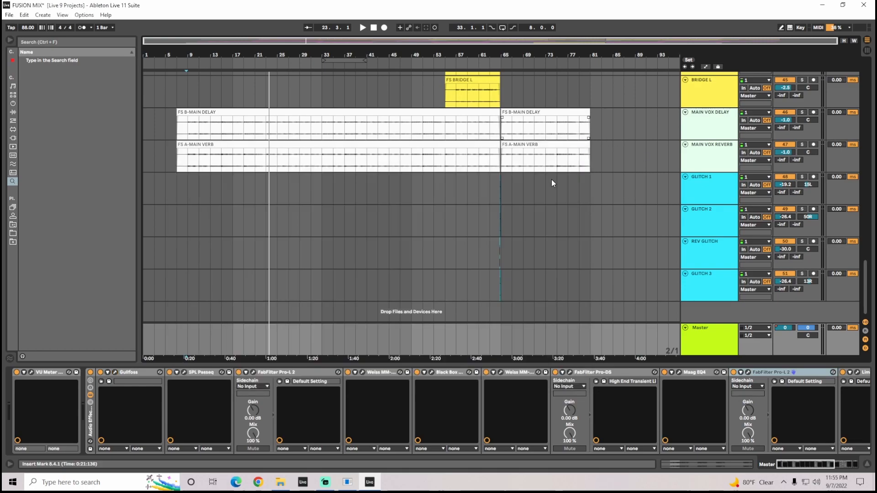
Step: Examine the SPL Passeq equalizer's cut and boost knobs in the Master chain, repositioning its window as needed and closing it when done
{"action": "left_click", "coordinate": [185, 372]}
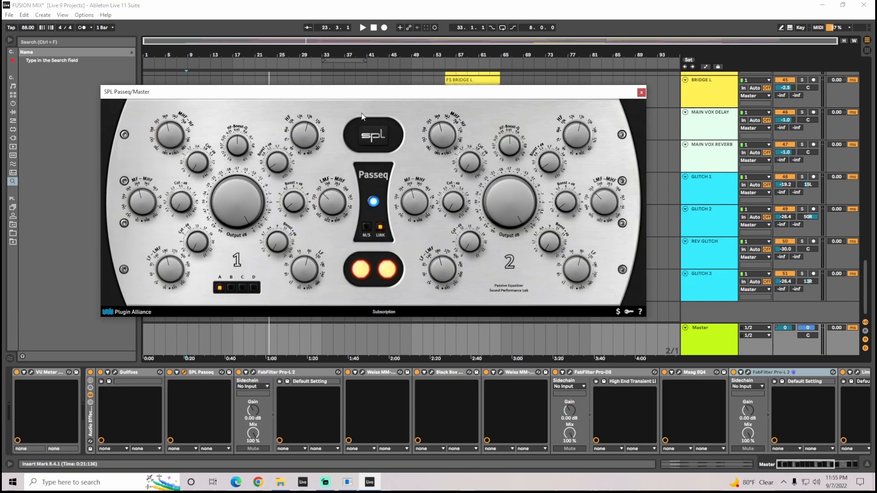
{"action": "left_click_drag", "start_coordinate": [341, 92], "coordinate": [341, 166]}
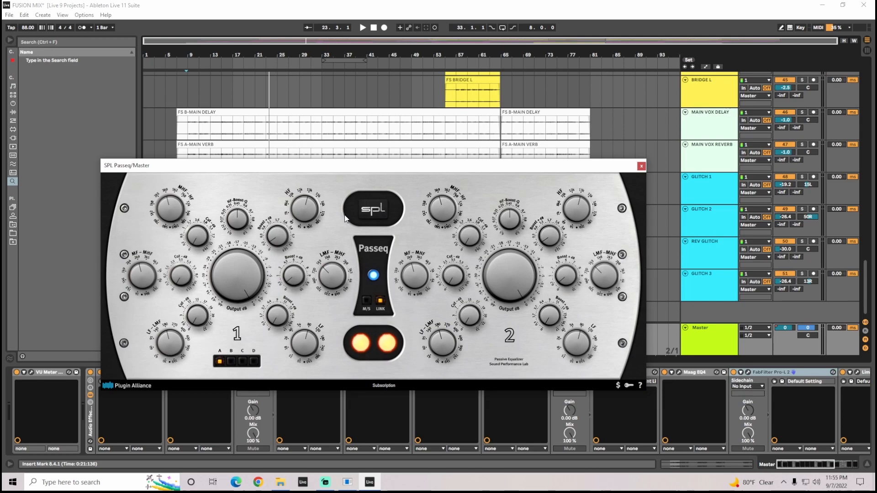
{"action": "left_click_drag", "start_coordinate": [232, 167], "coordinate": [283, 101]}
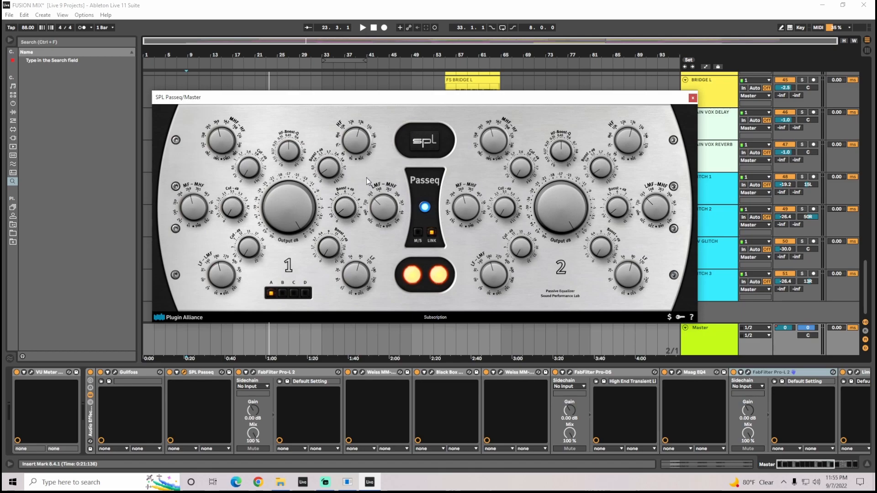
{"action": "left_click_drag", "start_coordinate": [288, 104], "coordinate": [286, 122]}
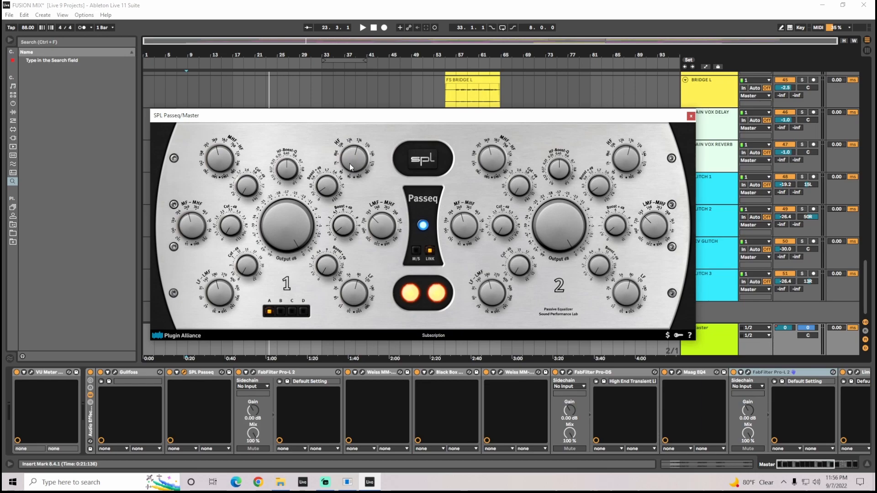
{"action": "left_click", "coordinate": [691, 117]}
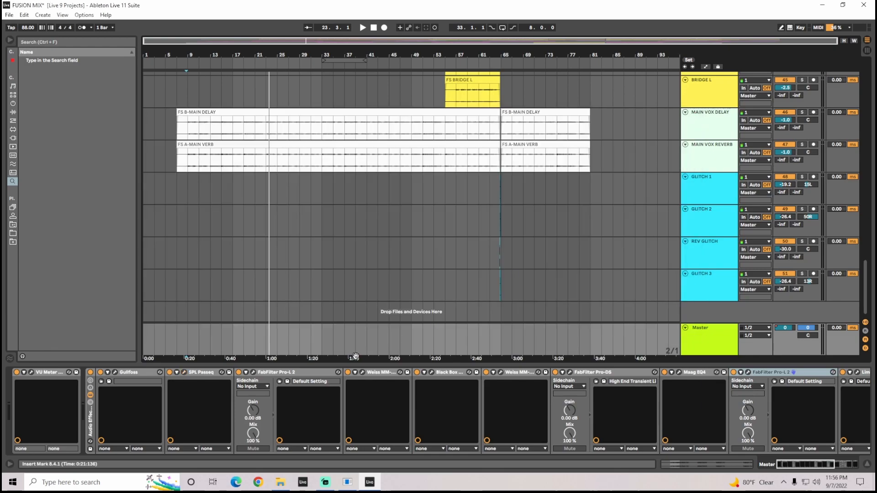
Step: Examine the gain, style, attack and release settings of the first FabFilter Pro-L 2 in the Master chain
{"action": "left_click", "coordinate": [254, 374]}
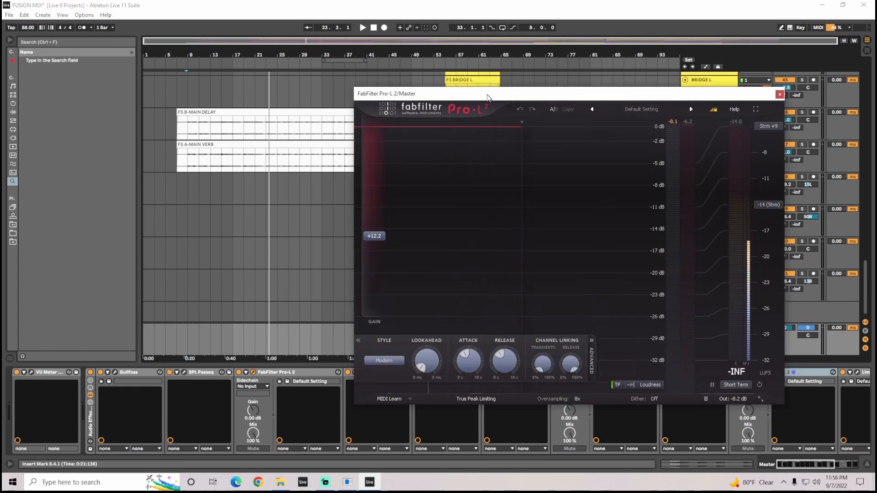
{"action": "left_click_drag", "start_coordinate": [488, 98], "coordinate": [463, 92]}
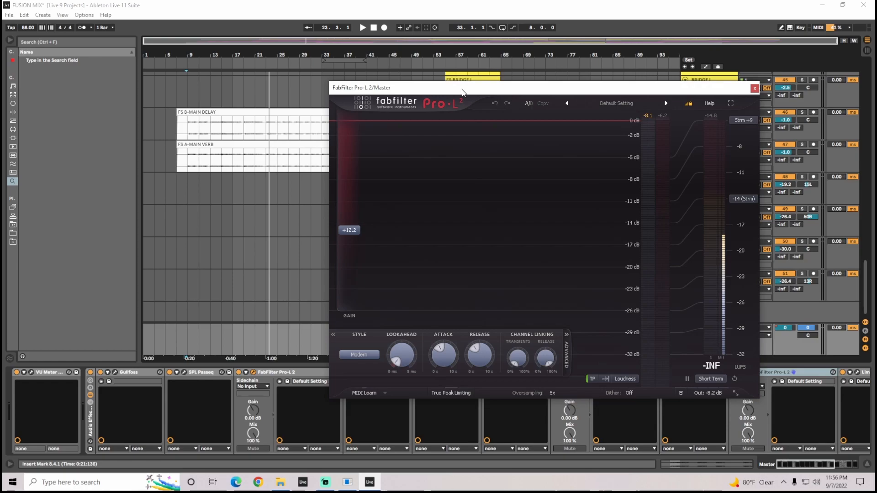
{"action": "left_click_drag", "start_coordinate": [558, 90], "coordinate": [498, 81]}
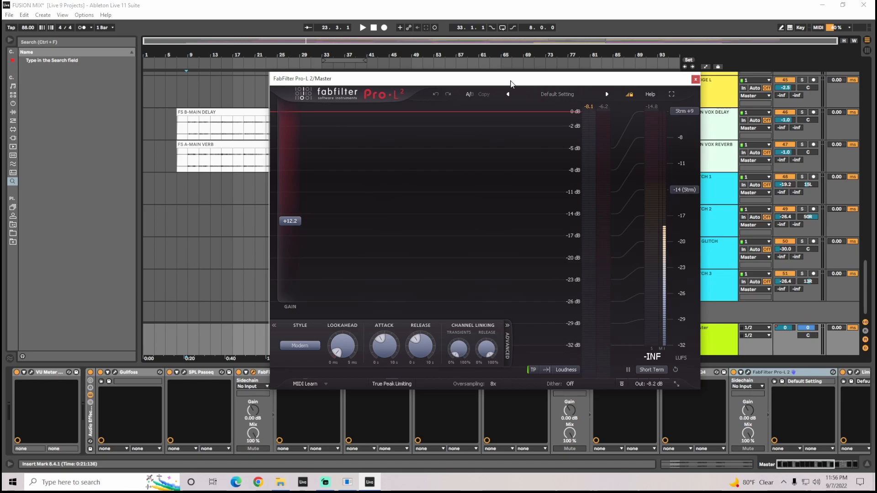
{"action": "left_click_drag", "start_coordinate": [511, 83], "coordinate": [475, 82]}
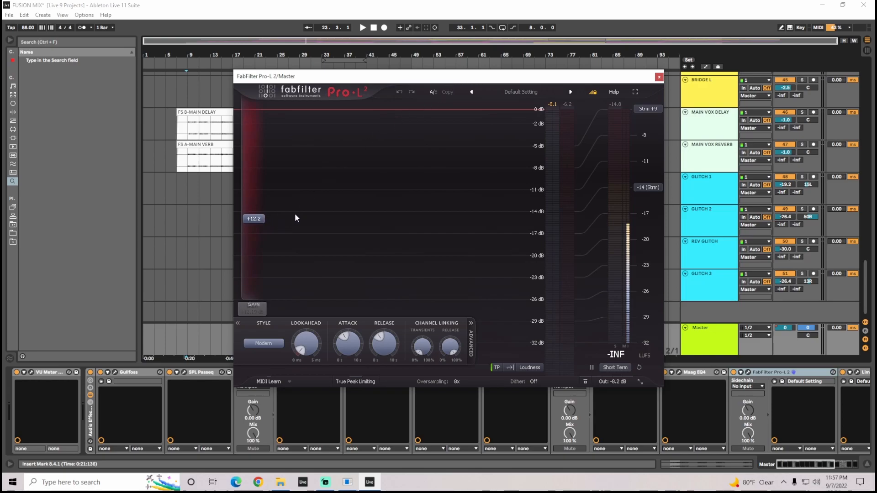
{"action": "left_click_drag", "start_coordinate": [301, 78], "coordinate": [319, 88]}
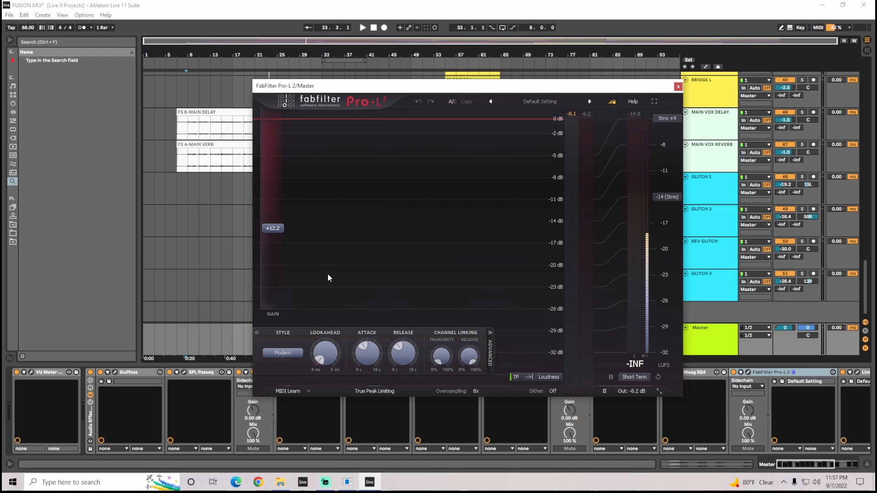
Step: Play the song from about bar 17 to watch the Pro-L 2's gain reduction, close its window and stop playback
{"action": "left_click_drag", "start_coordinate": [305, 86], "coordinate": [406, 87]}
{"action": "left_click", "coordinate": [234, 64]}
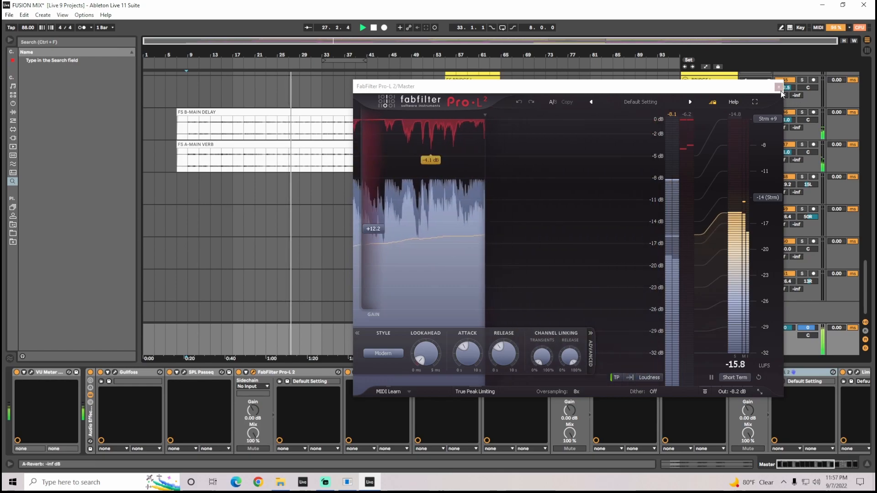
{"action": "left_click", "coordinate": [779, 87]}
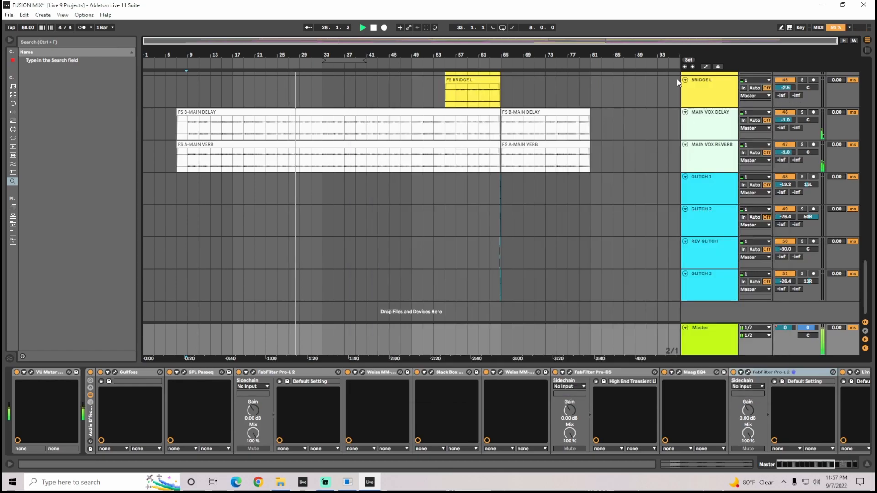
{"action": "left_click", "coordinate": [374, 28]}
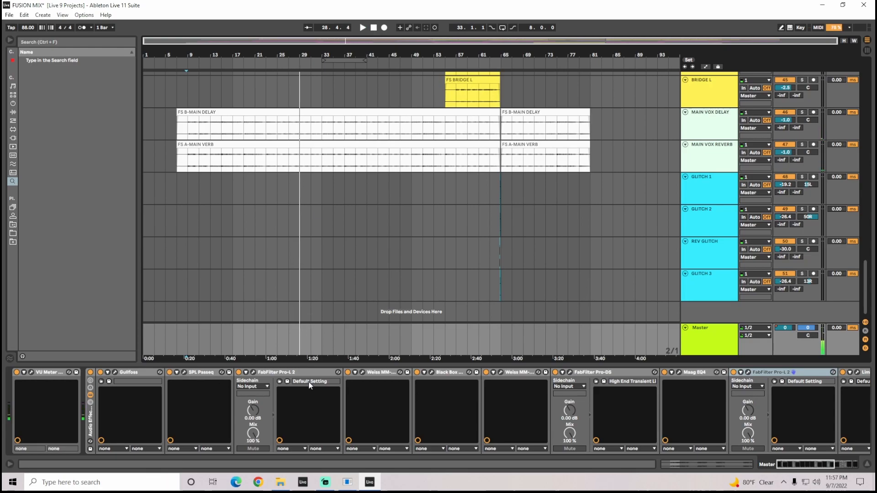
Step: Examine the amount, parallel mix and limiter gain of the first Weiss MM-1 in the Master chain and close its window
{"action": "left_click", "coordinate": [364, 372]}
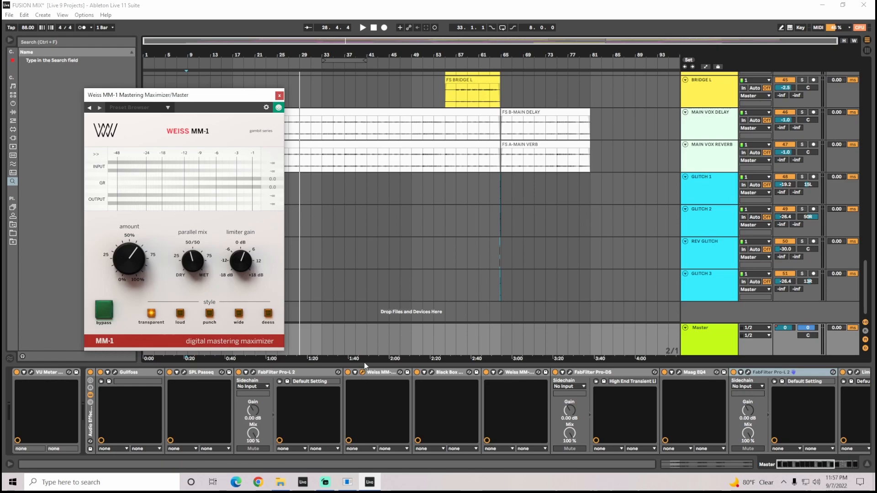
{"action": "left_click_drag", "start_coordinate": [187, 96], "coordinate": [463, 89]}
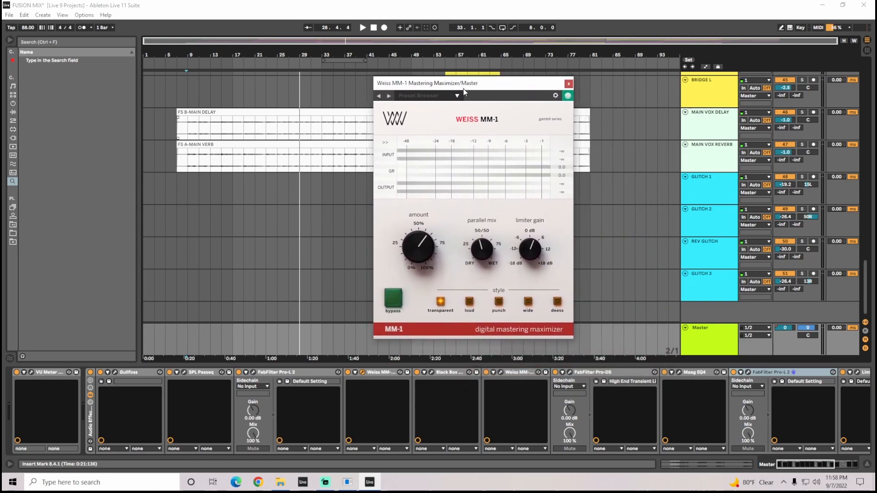
{"action": "mouse_move", "coordinate": [479, 225]}
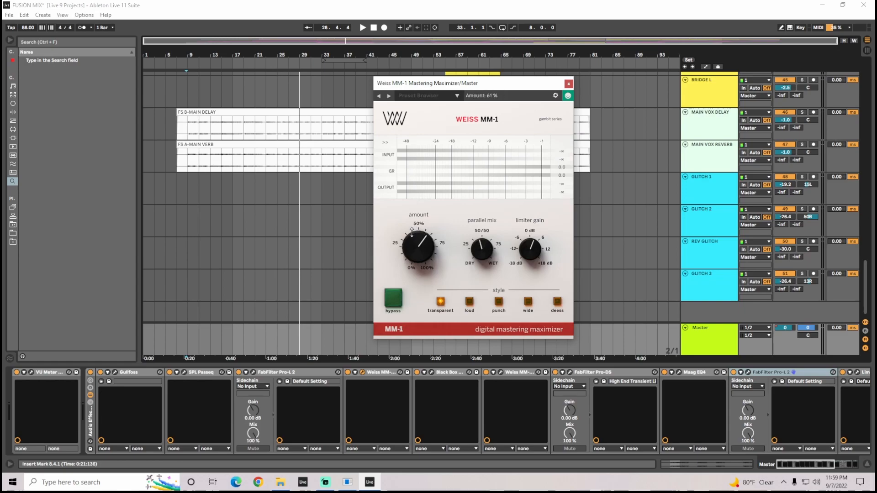
{"action": "mouse_move", "coordinate": [416, 258]}
{"action": "left_click", "coordinate": [569, 84]}
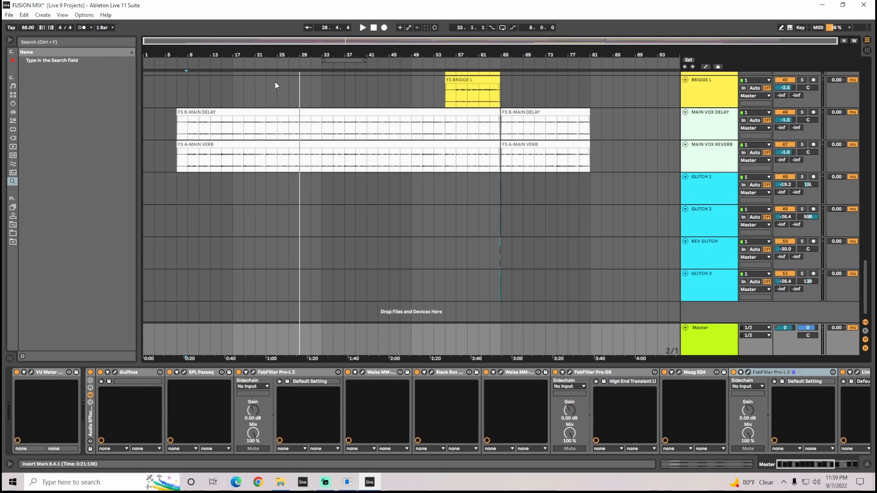
Step: Play from about bar 27, audition the first Weiss MM-1 with its amount raised to 100%, and stop playback
{"action": "left_click", "coordinate": [288, 63]}
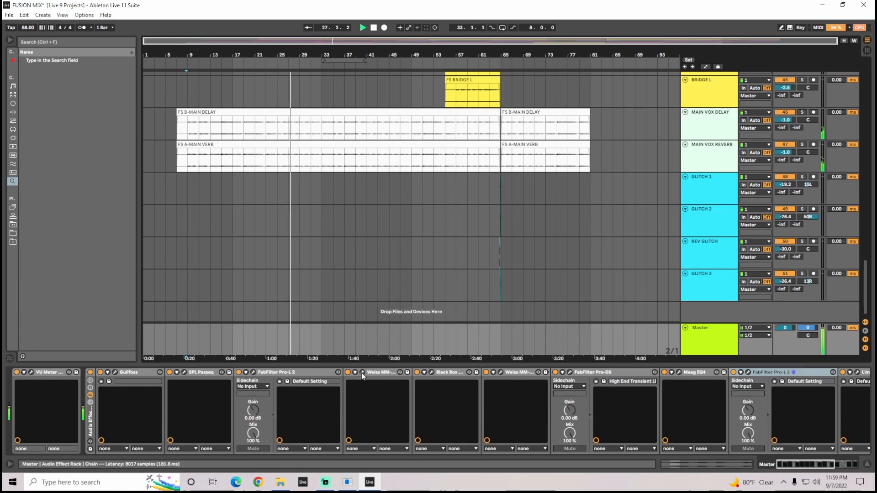
{"action": "left_click", "coordinate": [361, 372]}
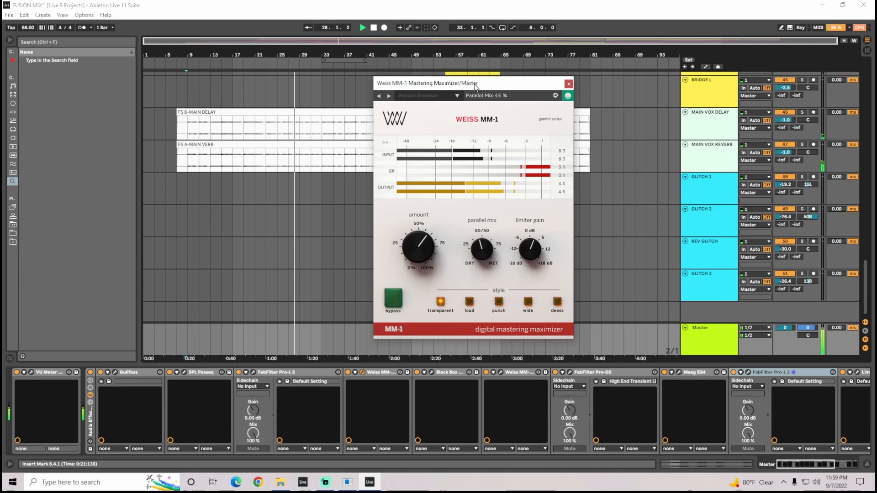
{"action": "left_click", "coordinate": [423, 255]}
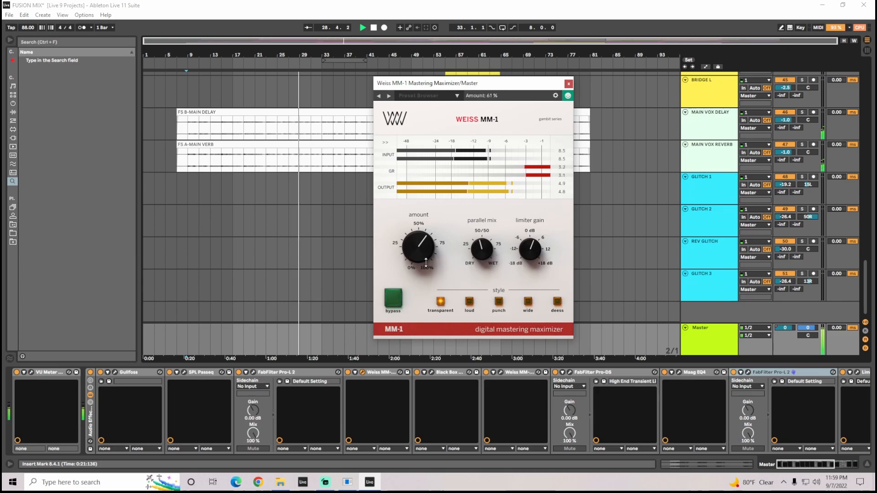
{"action": "left_click_drag", "start_coordinate": [422, 257], "coordinate": [450, 190]}
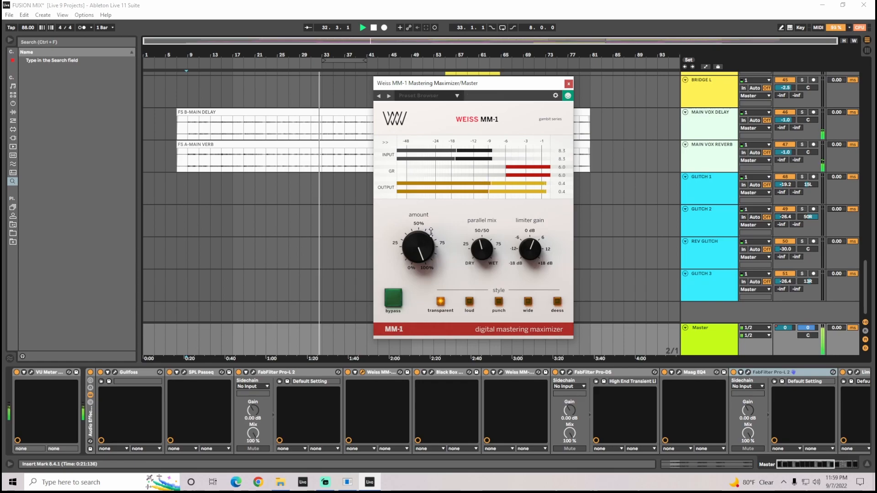
{"action": "left_click", "coordinate": [374, 28]}
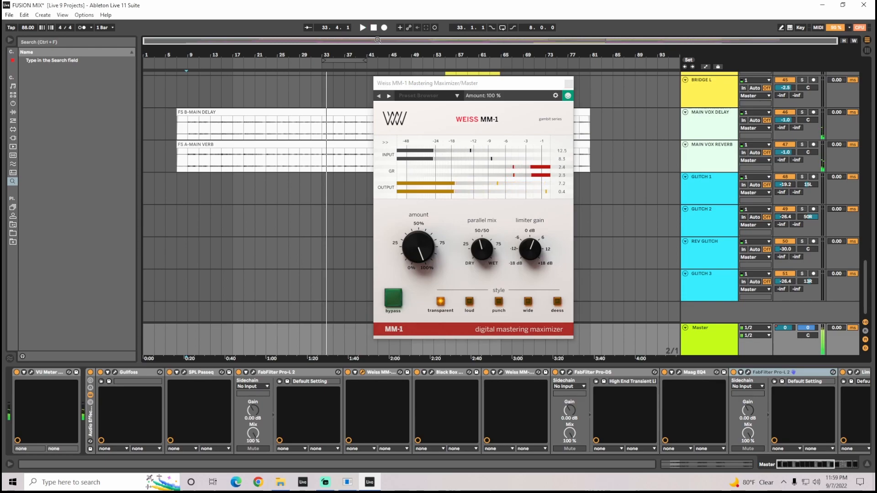
Step: Bring the first Weiss MM-1's amount back down to 50% and close its window
{"action": "key", "text": "ctrl+z"}
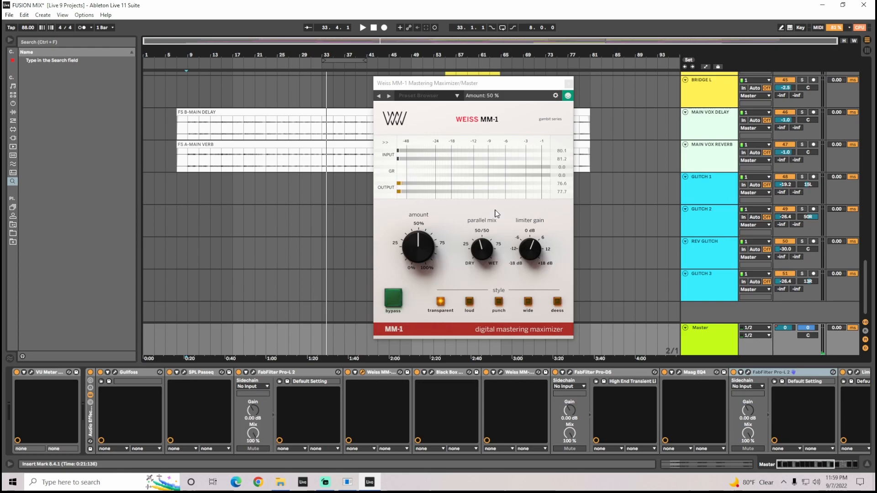
{"action": "left_click", "coordinate": [569, 86]}
Step: Examine the Black Box HG-2's saturation, pentode, triode and air controls in the Master chain and close its window
{"action": "left_click", "coordinate": [432, 372]}
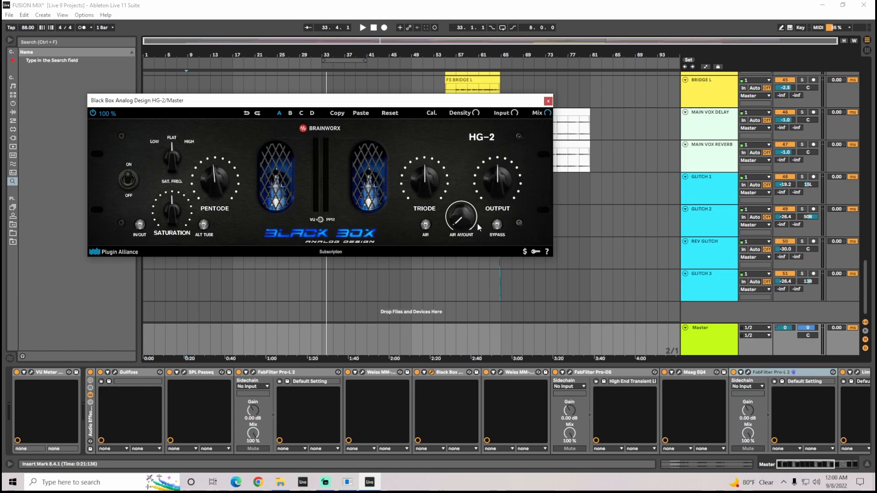
{"action": "left_click_drag", "start_coordinate": [381, 106], "coordinate": [434, 148]}
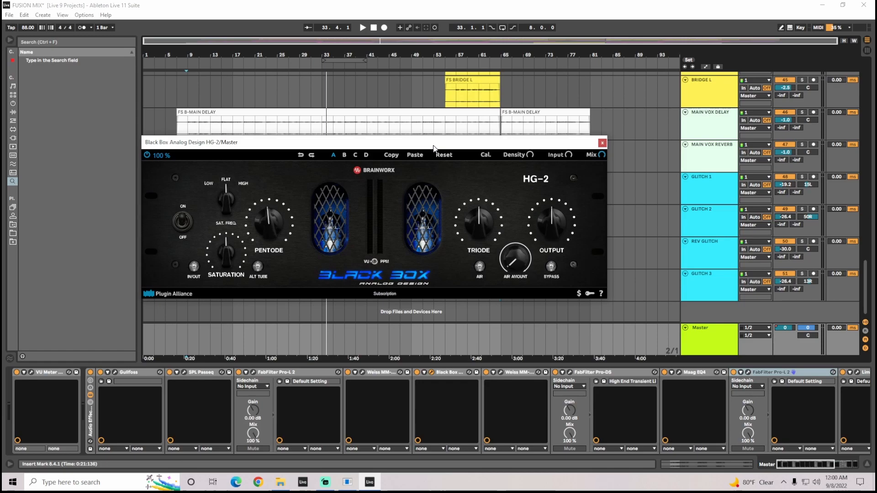
{"action": "left_click", "coordinate": [602, 143]}
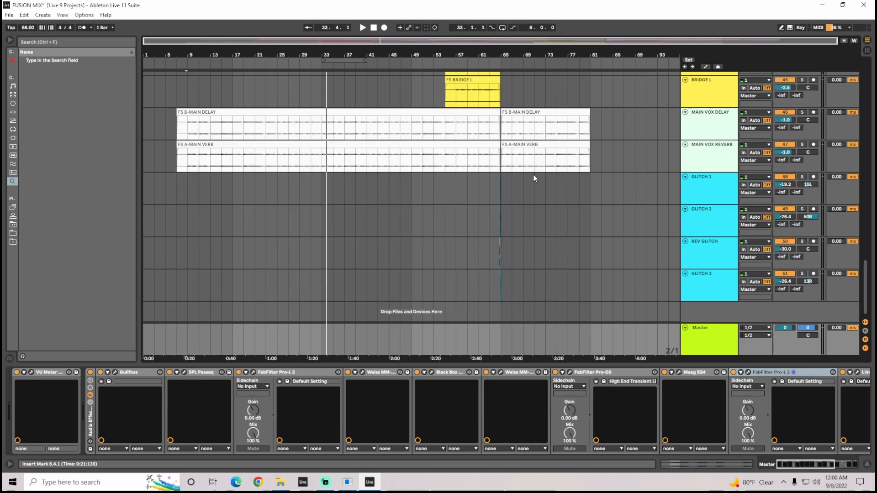
Step: Examine the SPL Passeq's EQ curve settings and the Maag EQ4's air gain on the Master, closing each window
{"action": "left_click", "coordinate": [314, 374]}
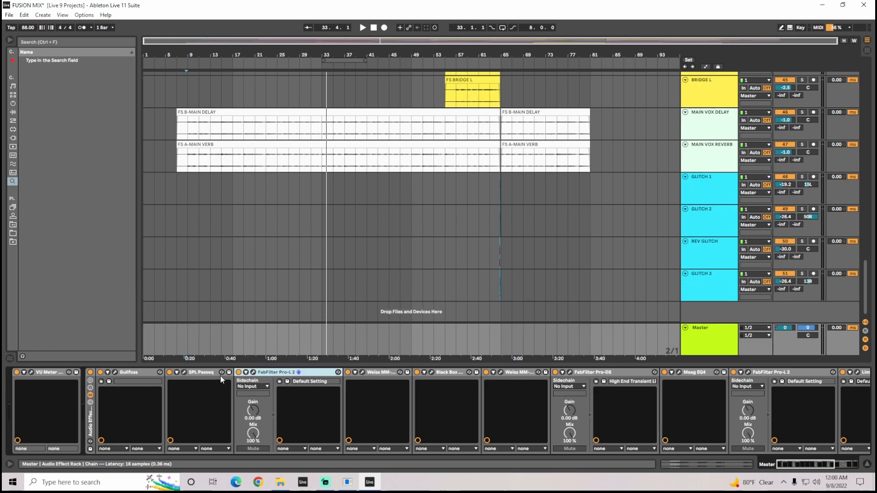
{"action": "left_click", "coordinate": [184, 373]}
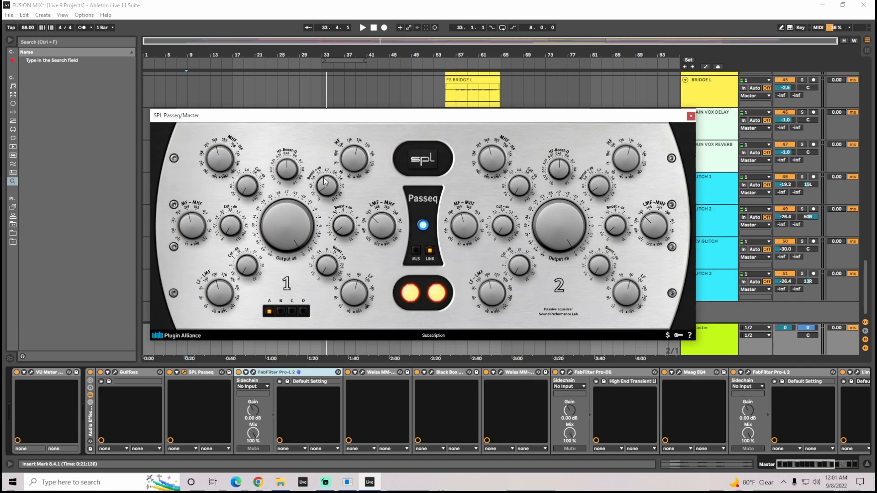
{"action": "left_click", "coordinate": [692, 116]}
{"action": "left_click", "coordinate": [679, 372]}
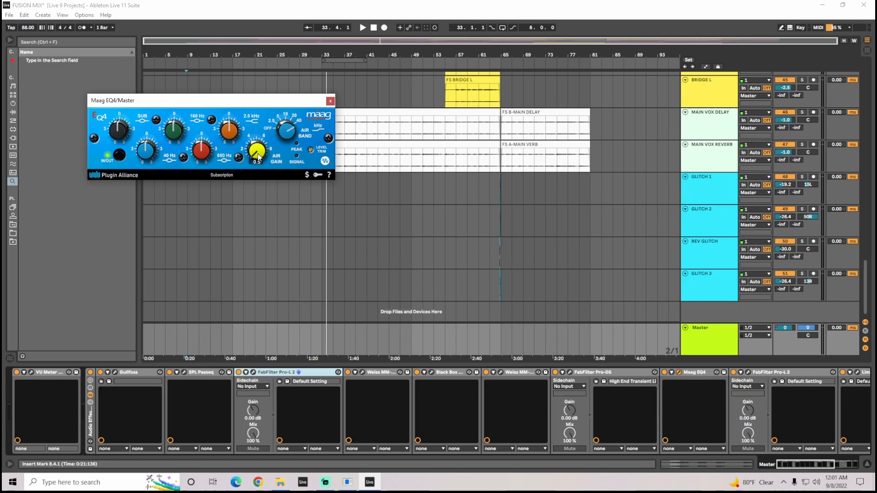
{"action": "left_click", "coordinate": [331, 101]}
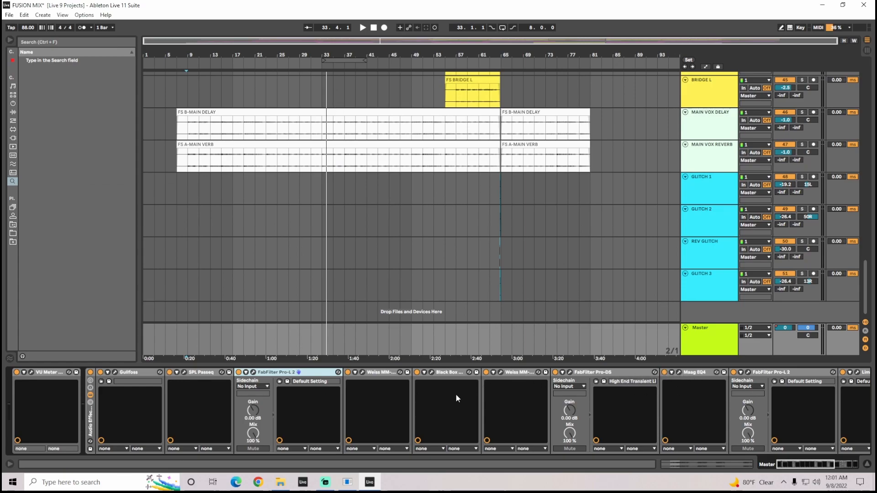
Step: Re-examine the Black Box HG-2 and the second Weiss MM-1's amount and style on the Master, closing both windows
{"action": "left_click", "coordinate": [374, 373]}
{"action": "left_click", "coordinate": [449, 373]}
{"action": "left_click", "coordinate": [516, 372]}
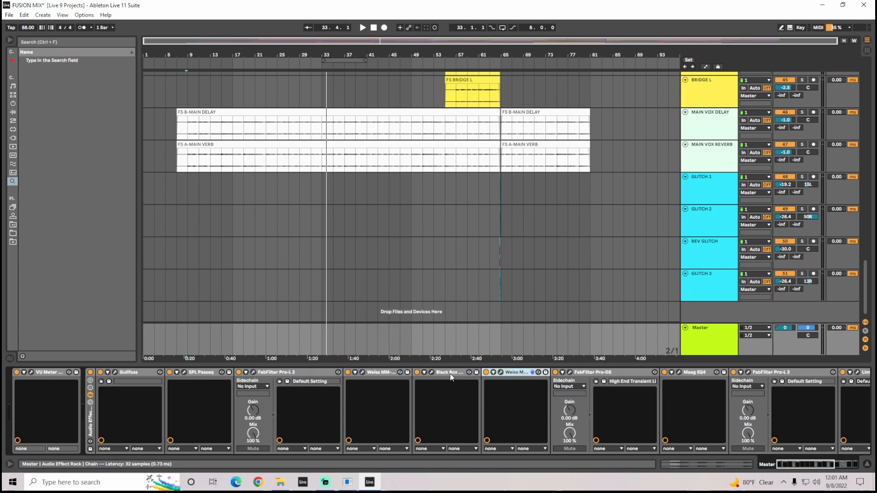
{"action": "left_click", "coordinate": [432, 373]}
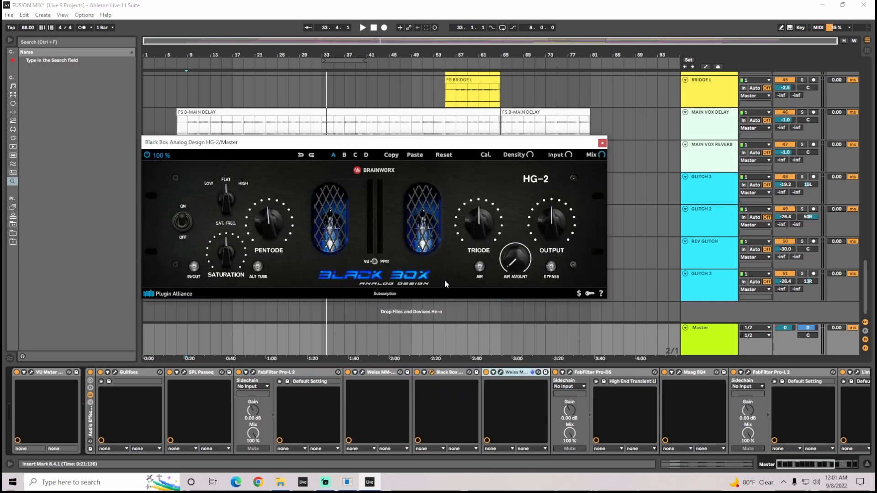
{"action": "left_click", "coordinate": [602, 143]}
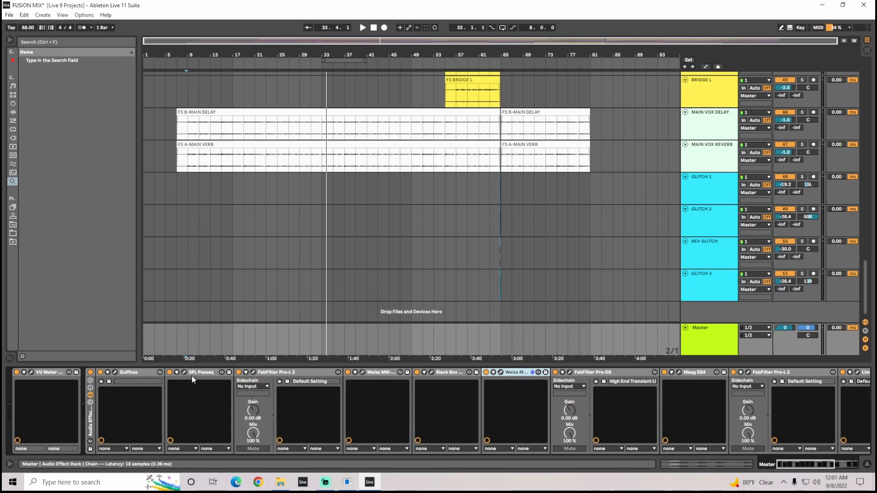
{"action": "left_click", "coordinate": [430, 372]}
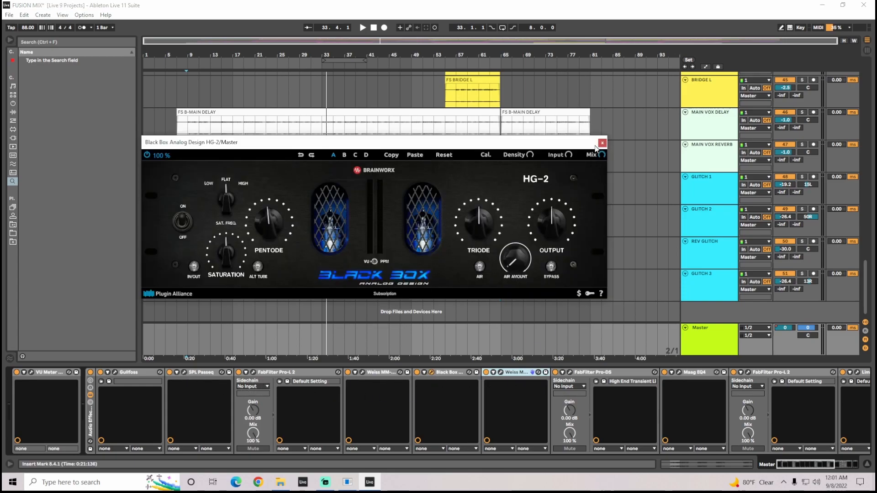
{"action": "left_click", "coordinate": [603, 143]}
{"action": "left_click", "coordinate": [501, 373]}
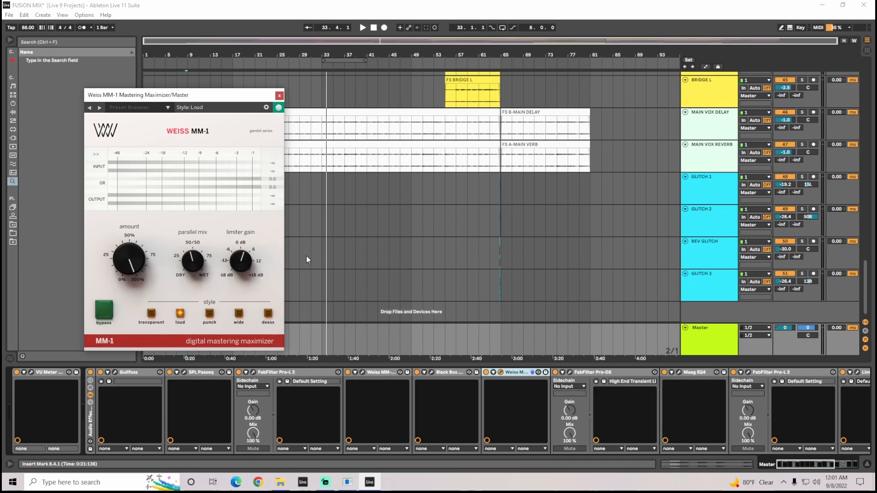
{"action": "left_click", "coordinate": [280, 95]}
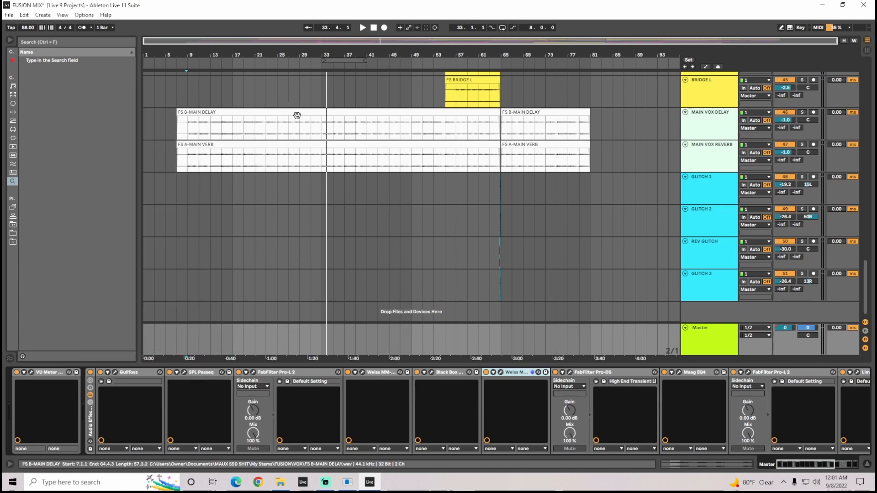
Step: Play from about bar 39 to watch the Pro-DS tame high-end transients, stop playback and close its window
{"action": "left_click", "coordinate": [571, 373]}
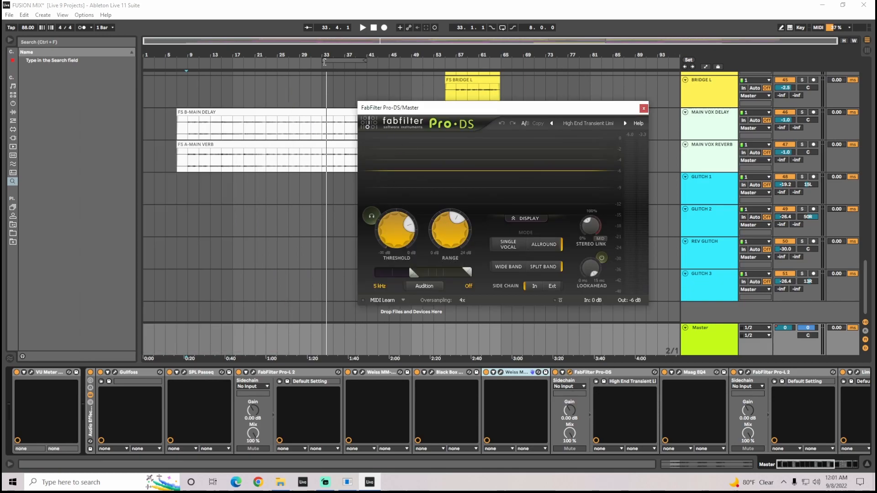
{"action": "left_click", "coordinate": [360, 64]}
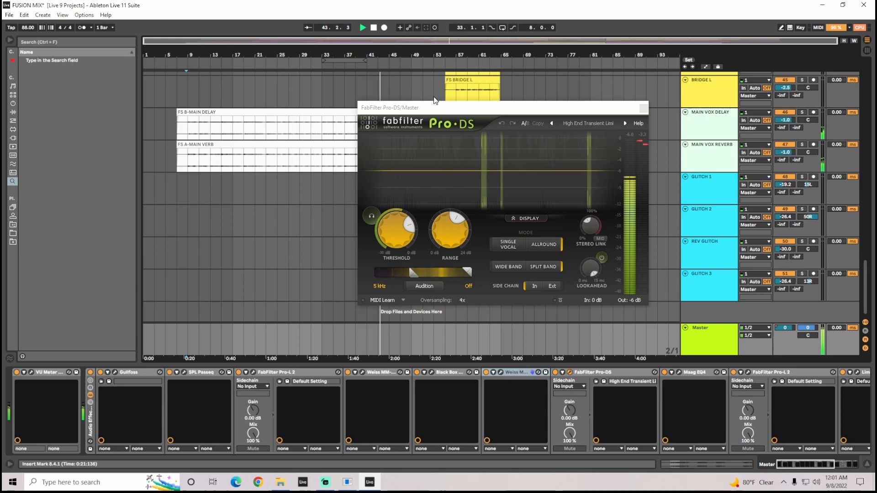
{"action": "left_click", "coordinate": [374, 28]}
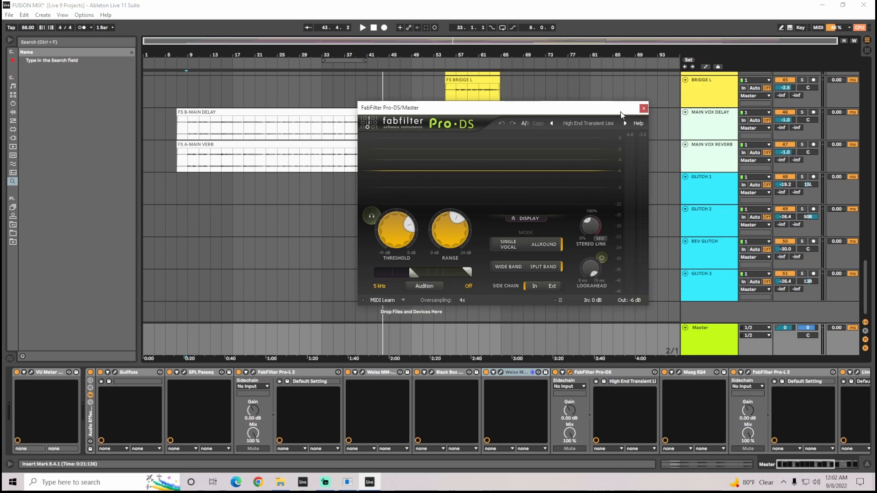
{"action": "left_click_drag", "start_coordinate": [645, 112], "coordinate": [646, 99]}
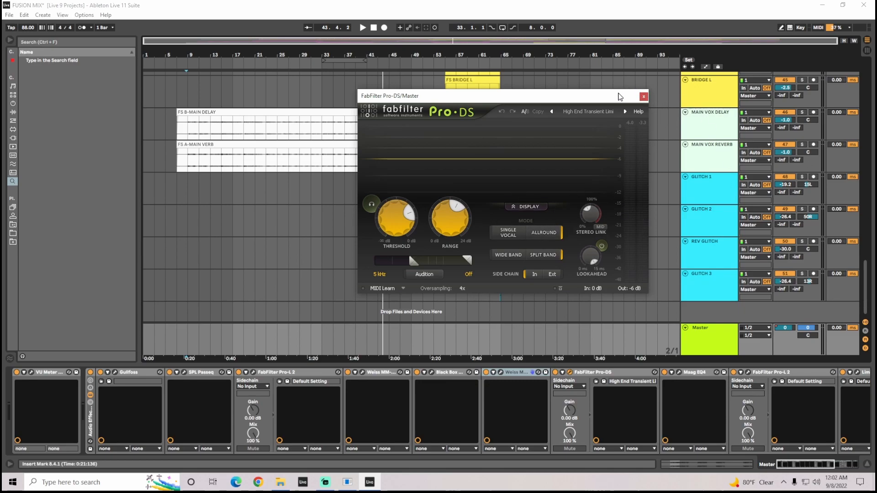
{"action": "left_click", "coordinate": [643, 97]}
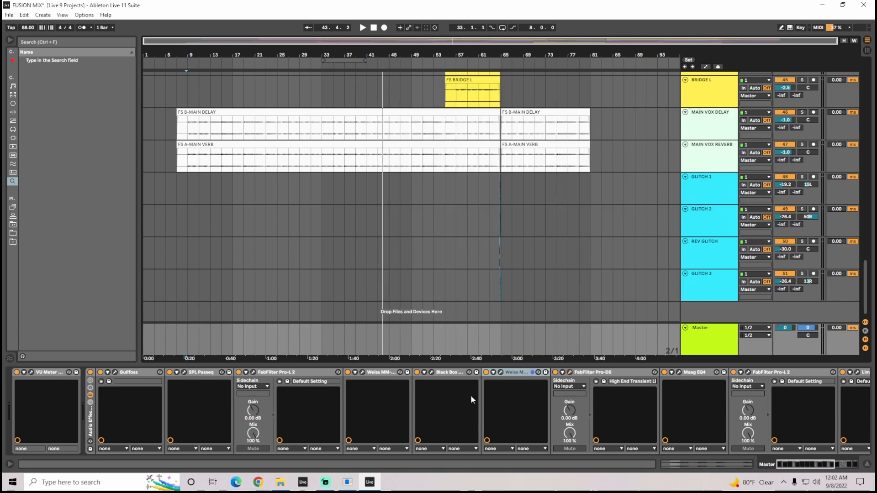
Step: Search the plug-ins for "Lim" and insert Limiter6-x64 after the Pro-DS in the Master chain
{"action": "left_click", "coordinate": [102, 40]}
{"action": "type", "text": "Lim"}
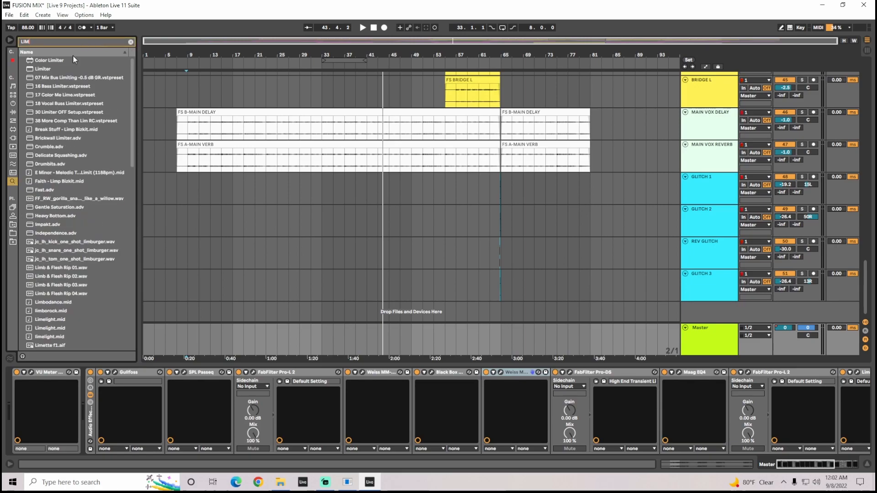
{"action": "left_click", "coordinate": [13, 139]}
{"action": "left_click_drag", "start_coordinate": [34, 69], "coordinate": [646, 376]}
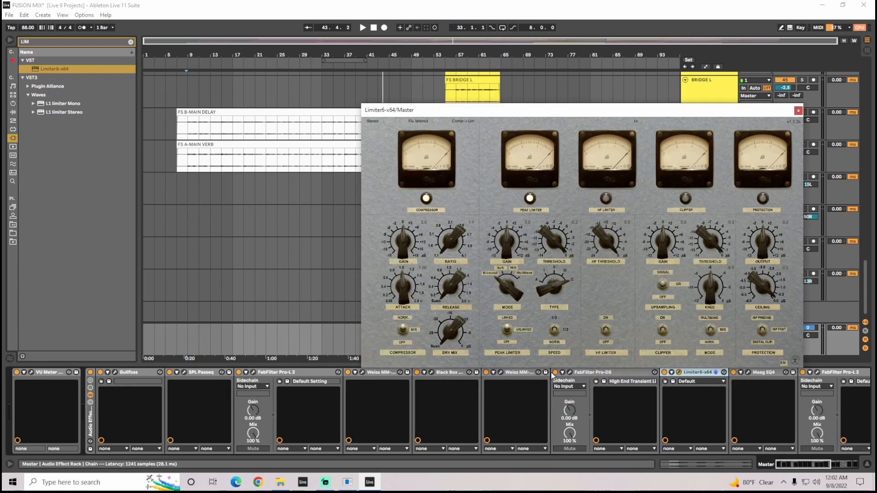
{"action": "left_click_drag", "start_coordinate": [457, 110], "coordinate": [329, 66]}
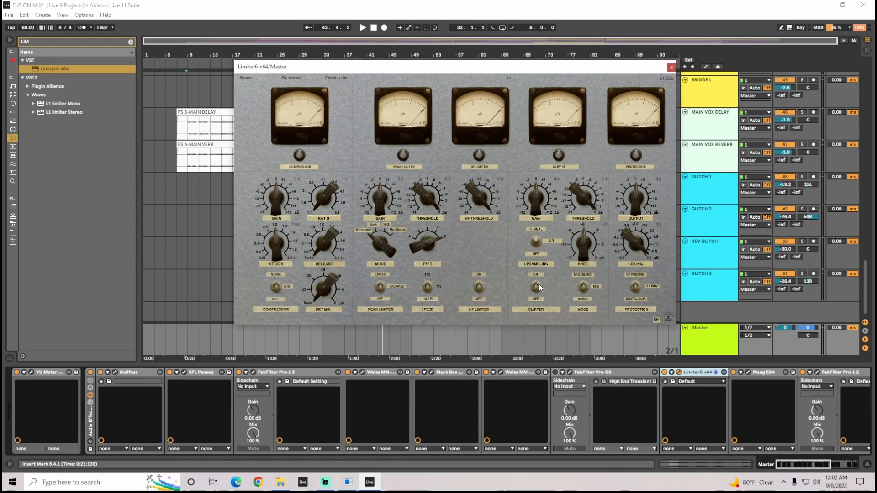
Step: Switch on the Limiter6's HF limiter, lower its HF threshold and close its window
{"action": "left_click", "coordinate": [478, 288]}
{"action": "left_click_drag", "start_coordinate": [480, 194], "coordinate": [479, 205]}
{"action": "left_click_drag", "start_coordinate": [479, 209], "coordinate": [489, 221]}
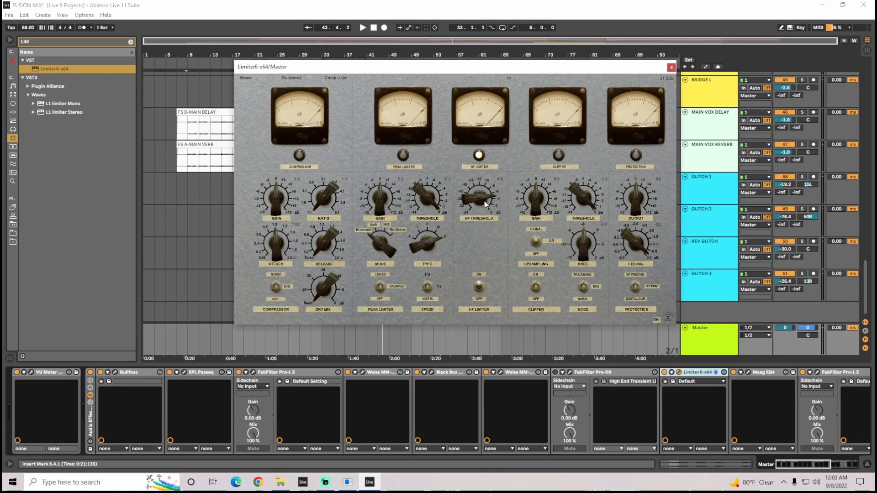
{"action": "left_click", "coordinate": [671, 67]}
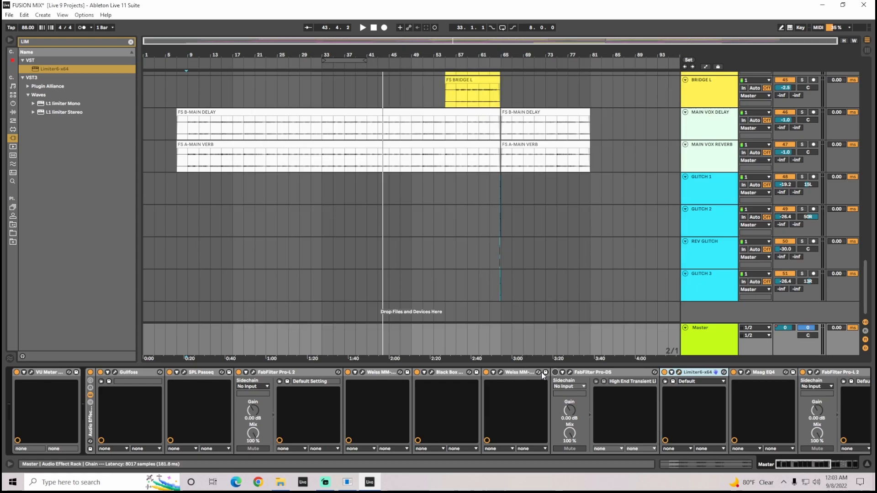
Step: Check the Limiter6's HF threshold once more, delete the added Limiter6-x64 and switch the Pro-DS back on
{"action": "left_click", "coordinate": [680, 373]}
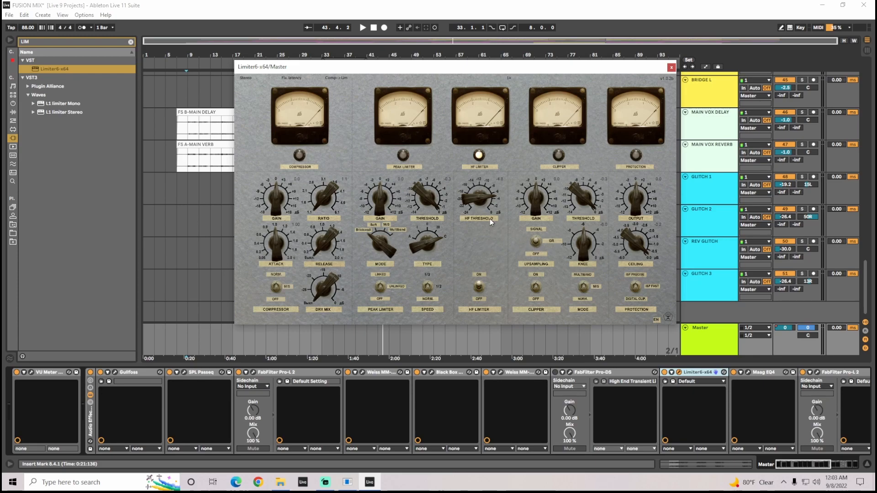
{"action": "left_click", "coordinate": [672, 68]}
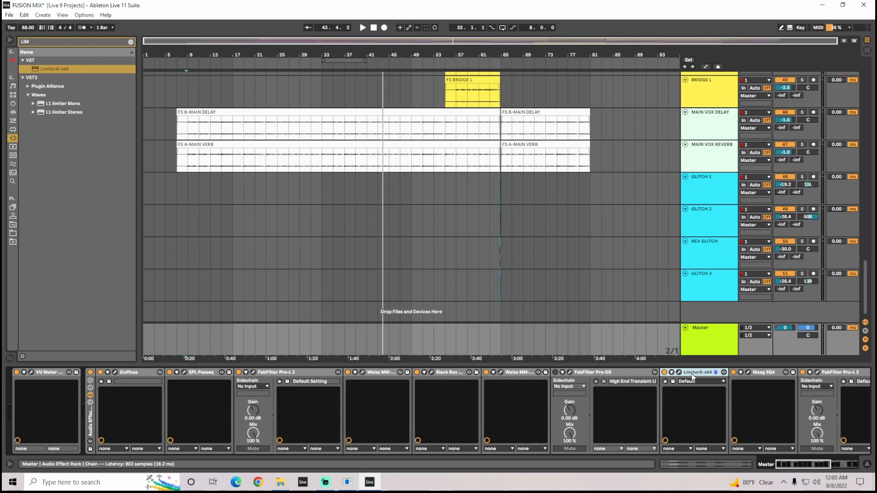
{"action": "key", "text": "Delete"}
{"action": "left_click", "coordinate": [555, 372]}
{"action": "left_click", "coordinate": [570, 372]}
{"action": "left_click", "coordinate": [646, 94]}
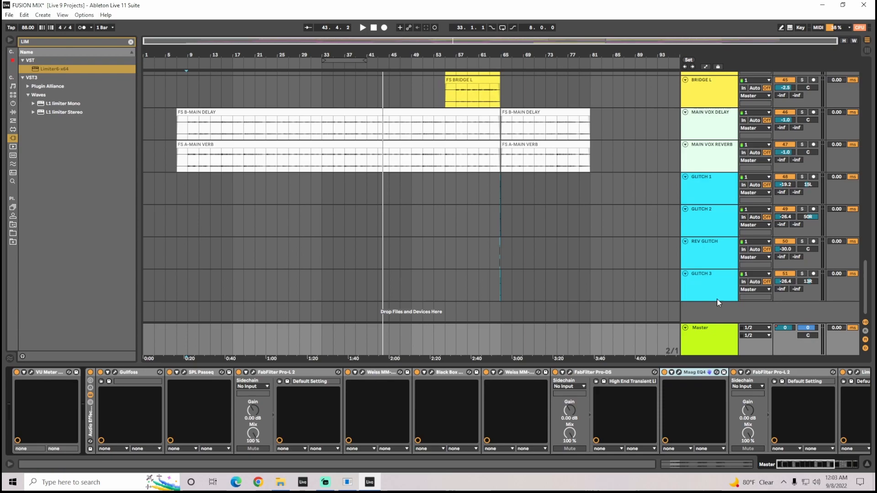
Step: Open the Pro-DS and the Maag EQ4 side by side to examine how de-essing and air boost work together
{"action": "left_click_drag", "start_coordinate": [802, 463], "coordinate": [816, 465]}
{"action": "left_click", "coordinate": [363, 373]}
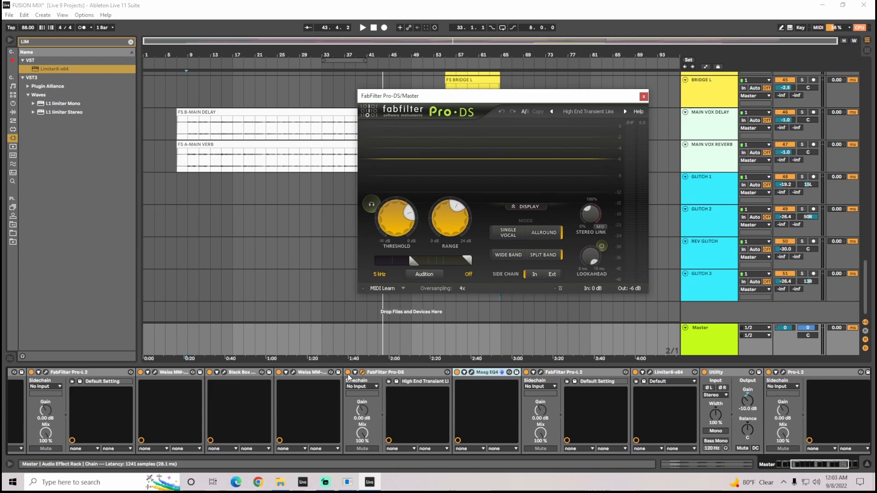
{"action": "left_click", "coordinate": [471, 373]}
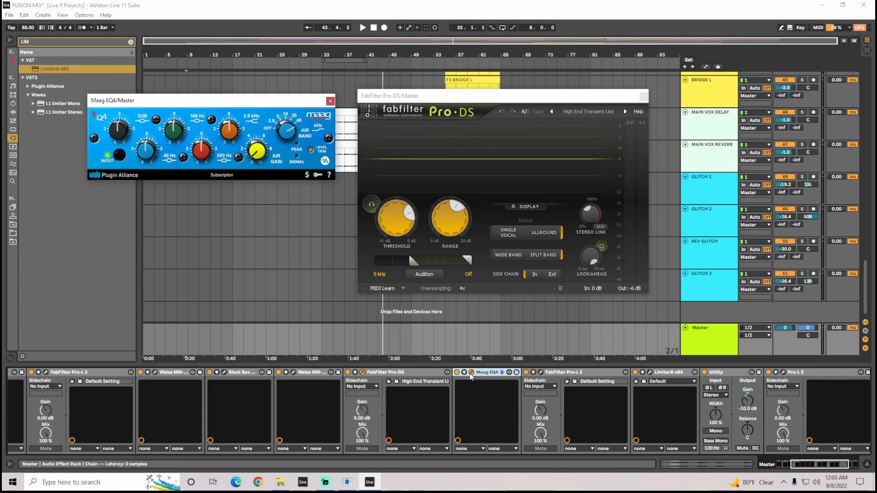
{"action": "left_click_drag", "start_coordinate": [279, 102], "coordinate": [365, 142]}
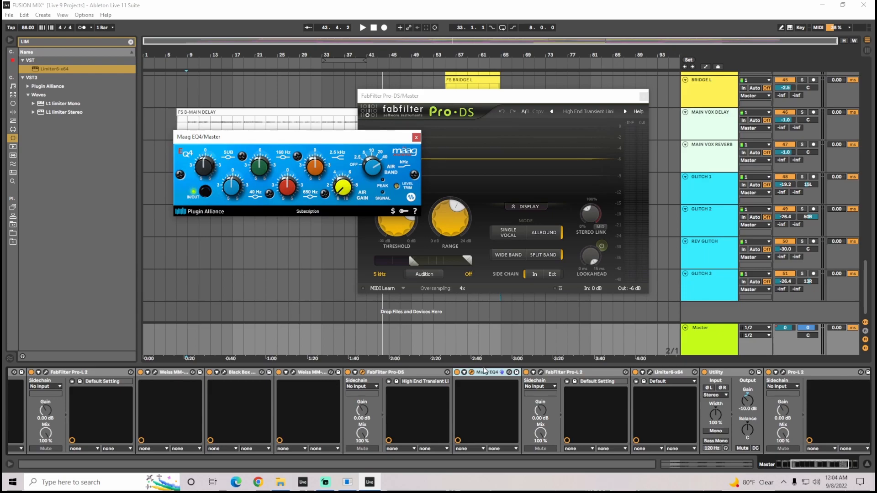
Step: Examine the Pro-L 2 following the Maag EQ4, close it, and check the Maag EQ4 again before closing it
{"action": "left_click", "coordinate": [818, 466]}
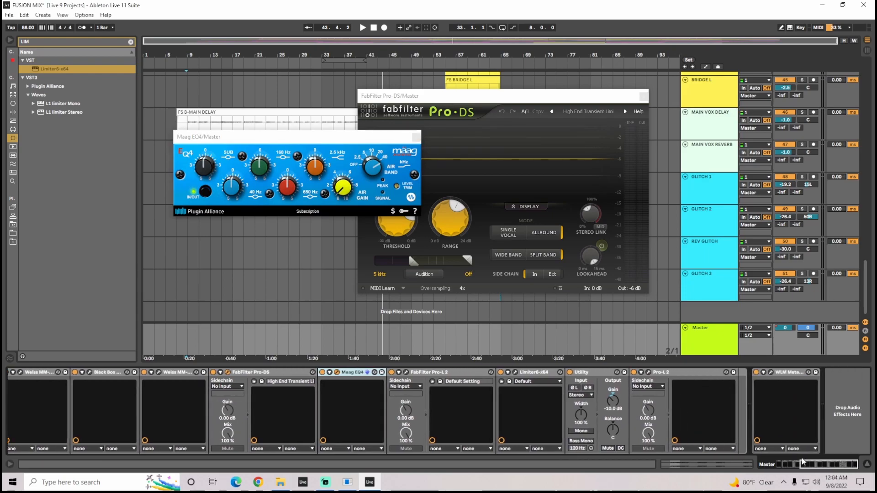
{"action": "left_click", "coordinate": [406, 373]}
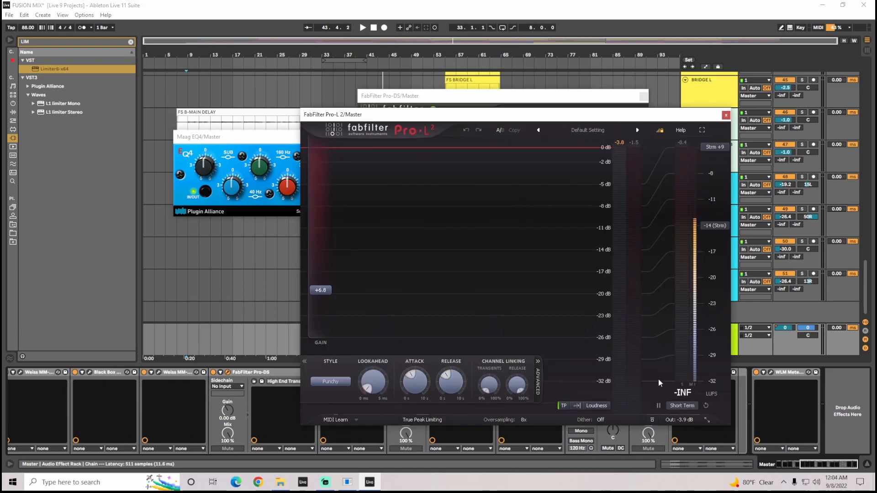
{"action": "left_click", "coordinate": [726, 117]}
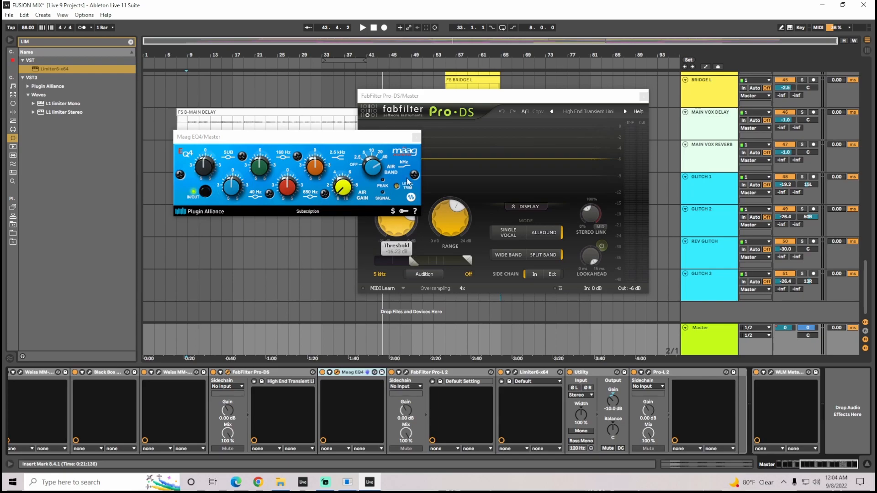
{"action": "left_click", "coordinate": [337, 372]}
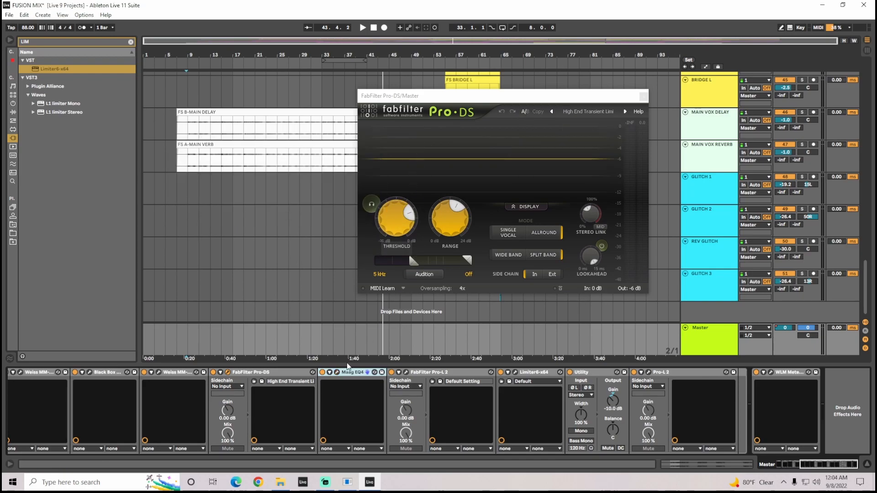
{"action": "left_click", "coordinate": [337, 372]}
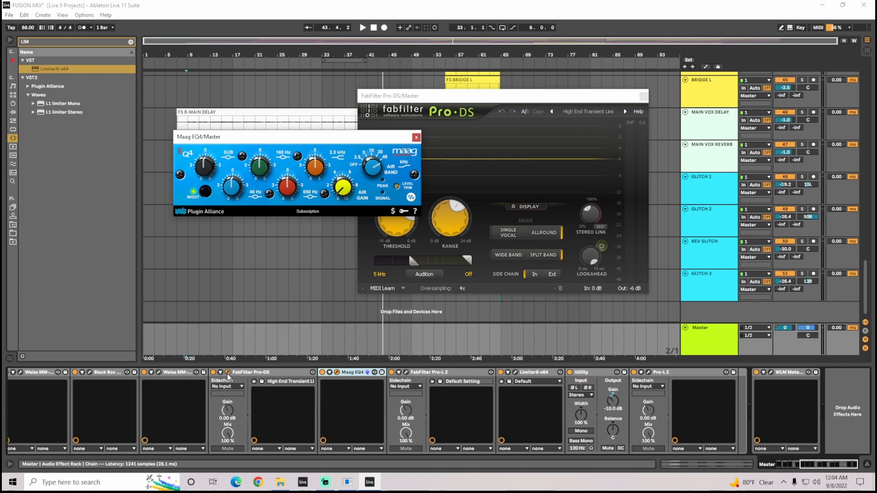
{"action": "left_click", "coordinate": [416, 138]}
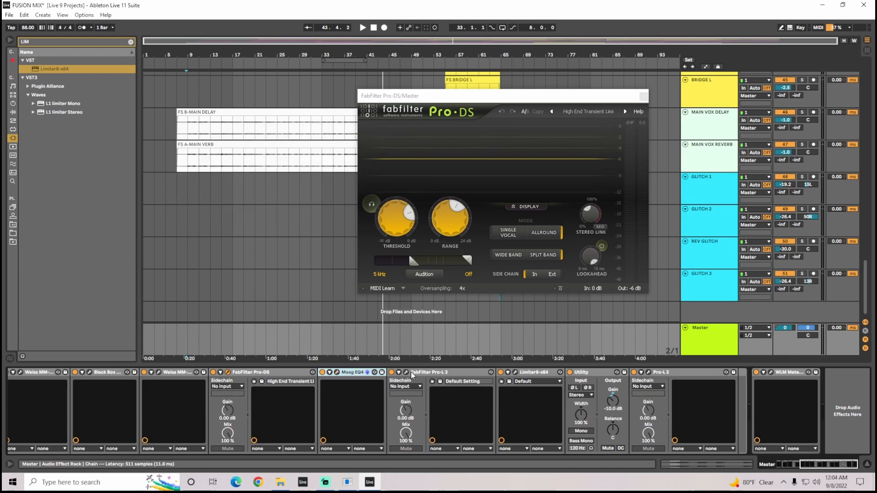
Step: Play the mix with the Maag EQ4 open beside the Pro-DS, examine its air band and air gain, and close it
{"action": "left_click", "coordinate": [337, 373]}
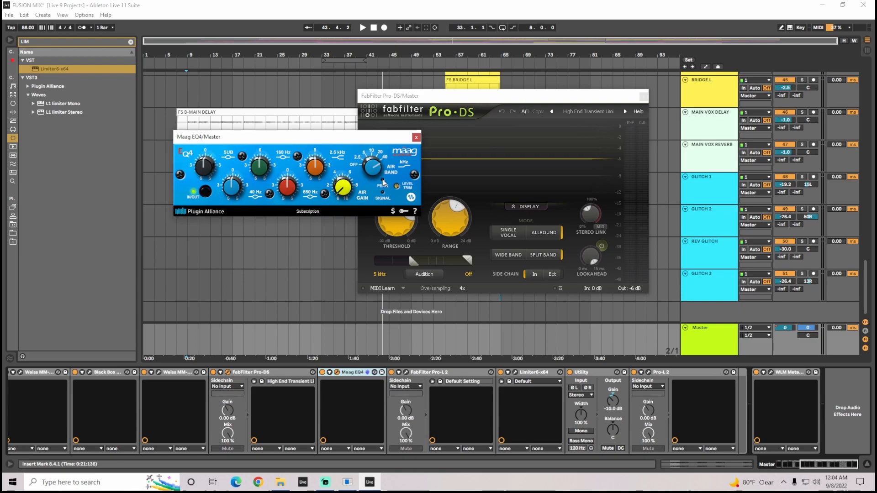
{"action": "scroll", "coordinate": [349, 192], "scroll_direction": "down", "scroll_amount": 3}
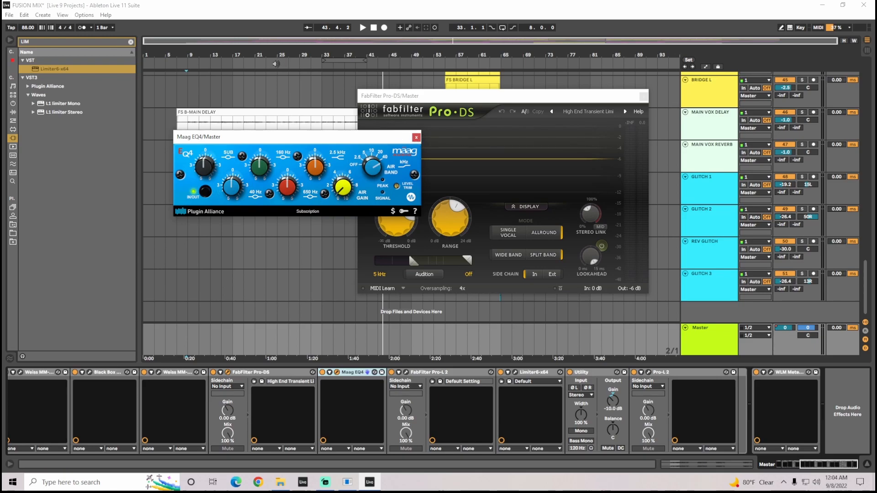
{"action": "key", "text": "space"}
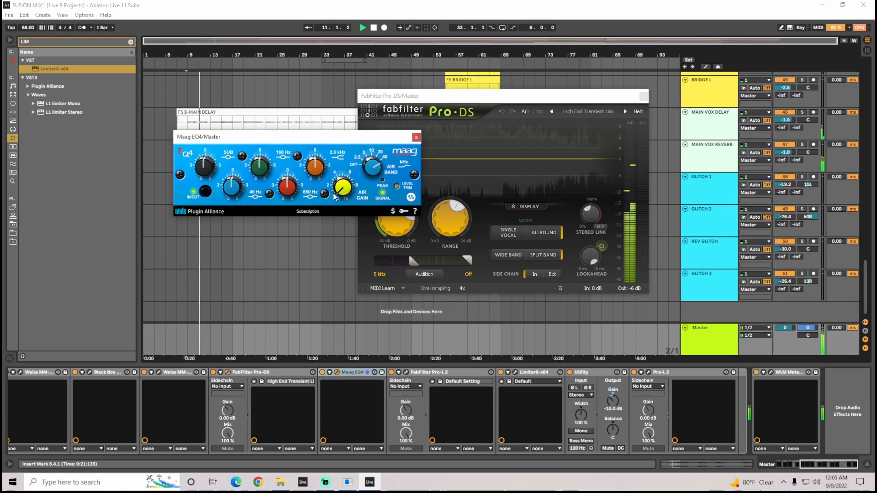
{"action": "left_click_drag", "start_coordinate": [345, 189], "coordinate": [363, 147]}
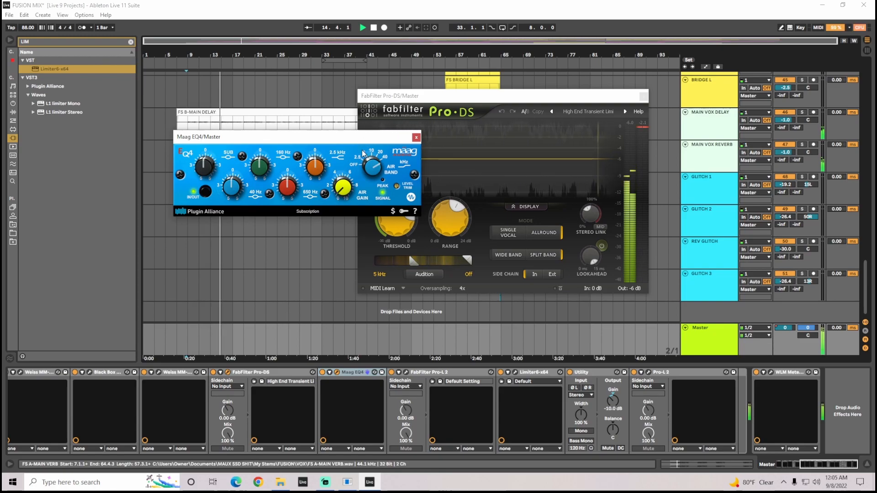
{"action": "key", "text": "space"}
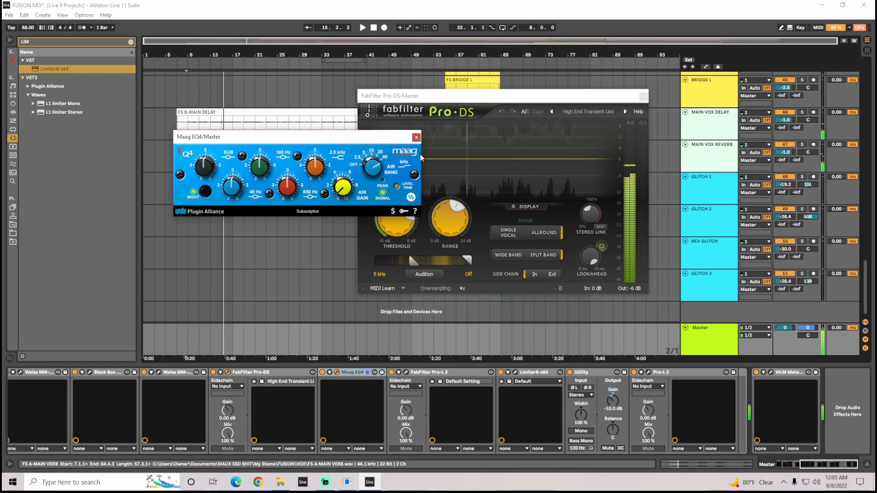
{"action": "left_click", "coordinate": [416, 137]}
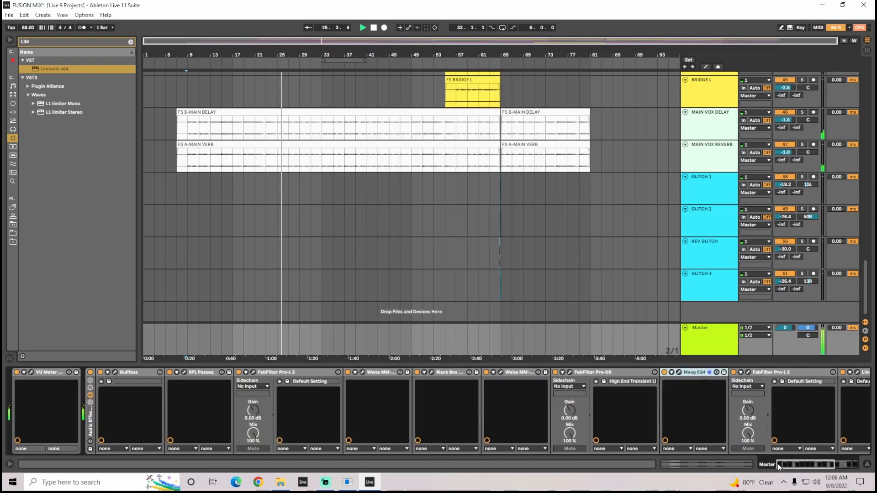
Step: Open the Limiter6-x64 on the Master chain and examine its clipper gain, threshold, knee and mode settings
{"action": "left_click_drag", "start_coordinate": [778, 464], "coordinate": [814, 463]}
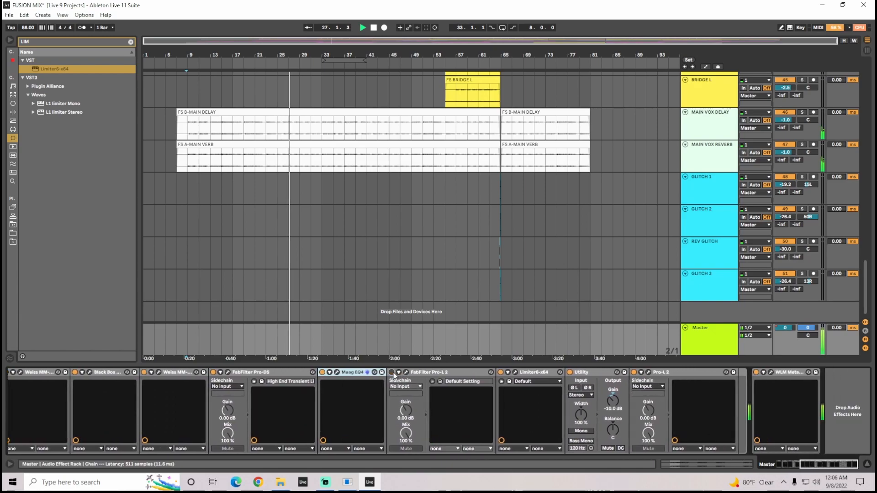
{"action": "left_click", "coordinate": [515, 373]}
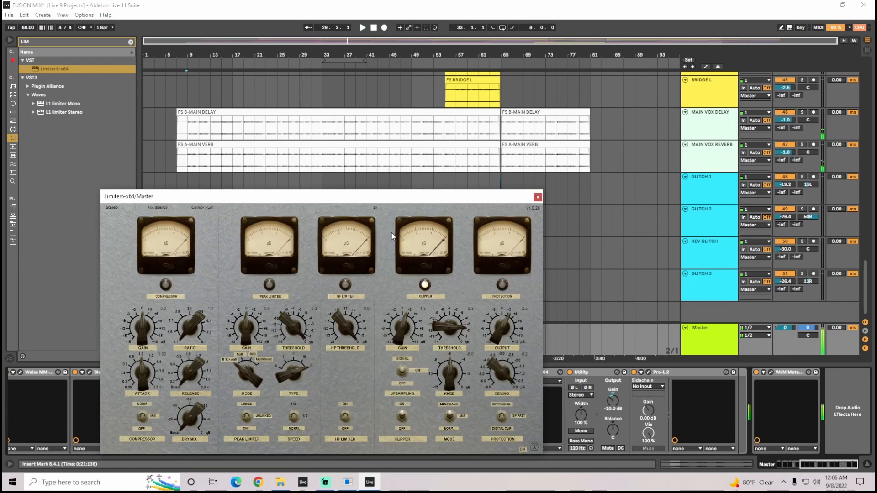
{"action": "left_click_drag", "start_coordinate": [353, 204], "coordinate": [421, 141]}
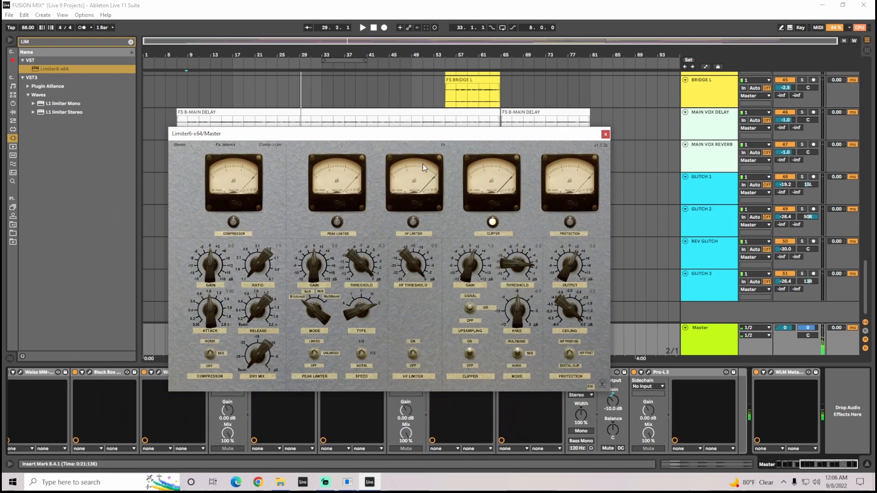
{"action": "left_click_drag", "start_coordinate": [267, 135], "coordinate": [267, 104]}
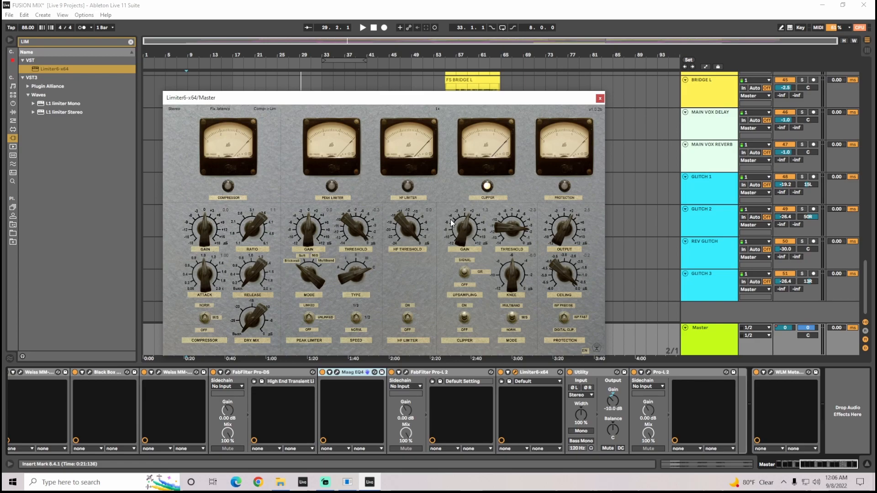
{"action": "left_click_drag", "start_coordinate": [461, 103], "coordinate": [397, 97]}
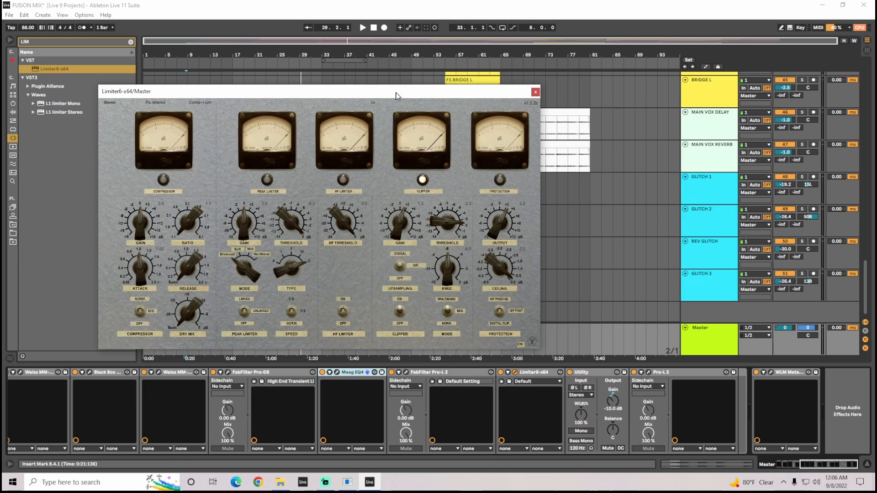
{"action": "left_click_drag", "start_coordinate": [397, 96], "coordinate": [424, 65]}
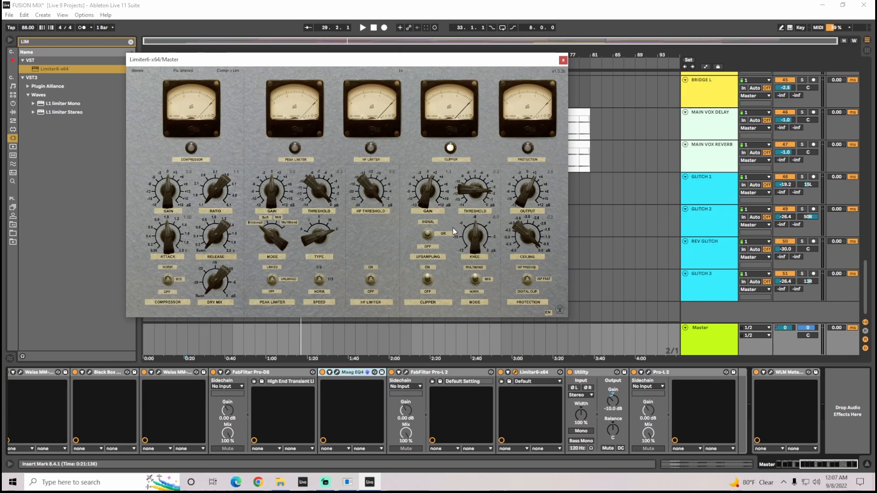
{"action": "left_click_drag", "start_coordinate": [399, 63], "coordinate": [394, 124]}
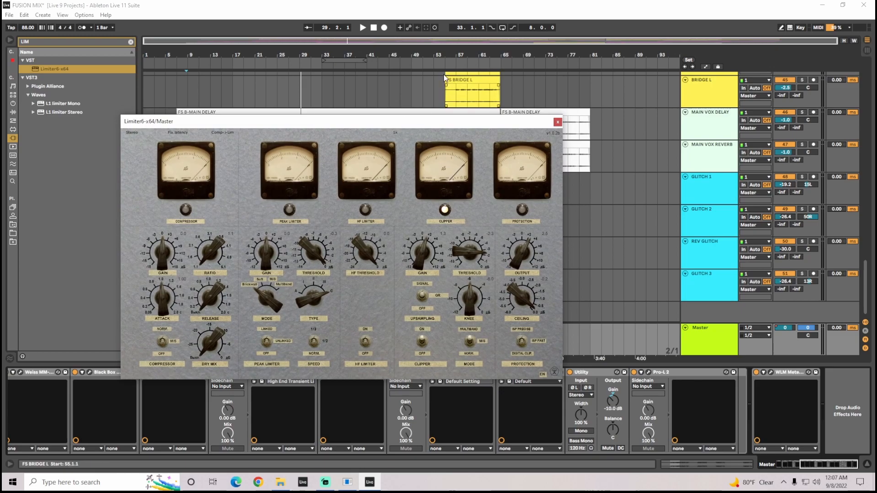
Step: Audition the mix around bar 45 while watching the Limiter6's clipper meter, stop playback and close the plugin
{"action": "key", "text": "space"}
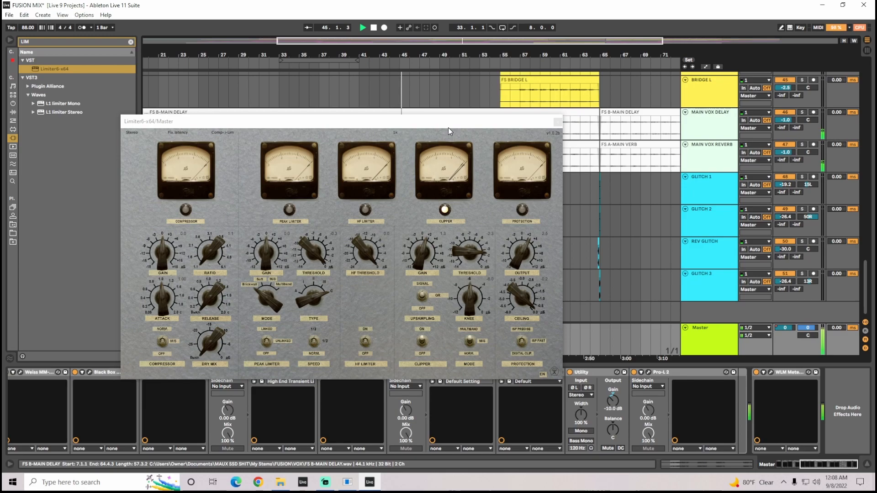
{"action": "key", "text": "space"}
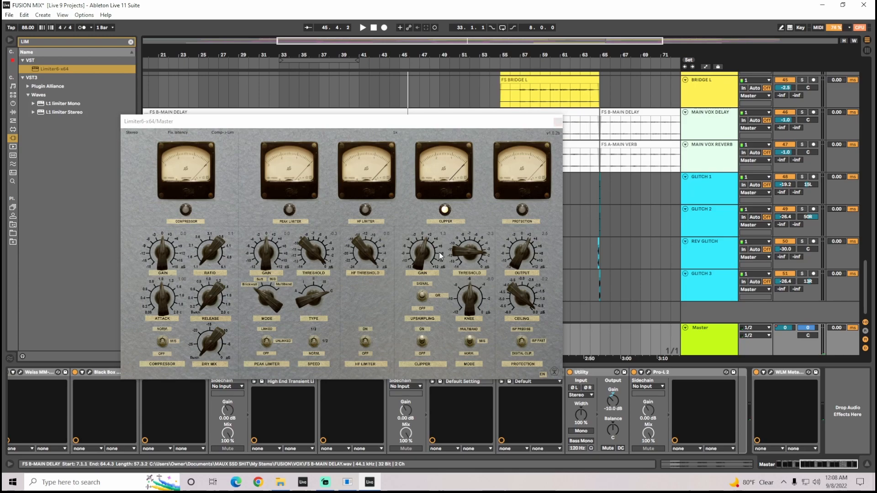
{"action": "left_click", "coordinate": [557, 122]}
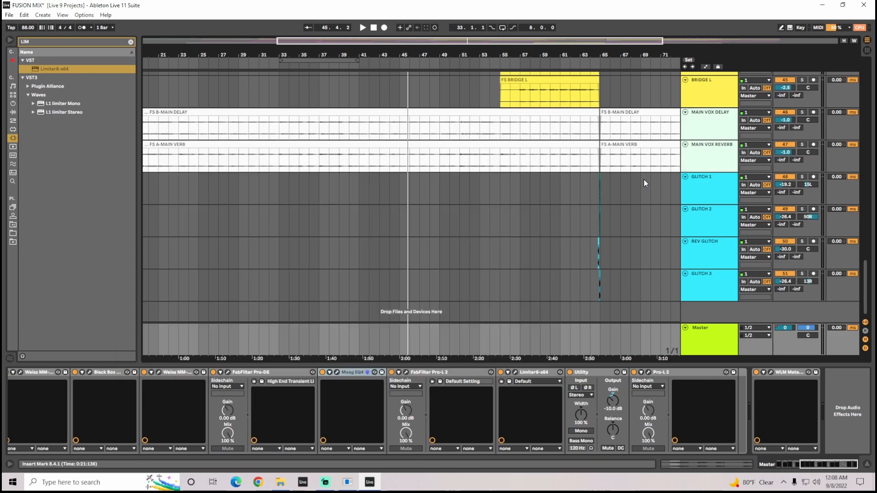
Step: Reopen the Limiter6-x64 for another brief look at its clipper settings and close it again
{"action": "mouse_move", "coordinate": [865, 292]}
{"action": "left_mouse_down"}
{"action": "mouse_move", "coordinate": [865, 152]}
{"action": "mouse_move", "coordinate": [865, 290]}
{"action": "left_mouse_up"}
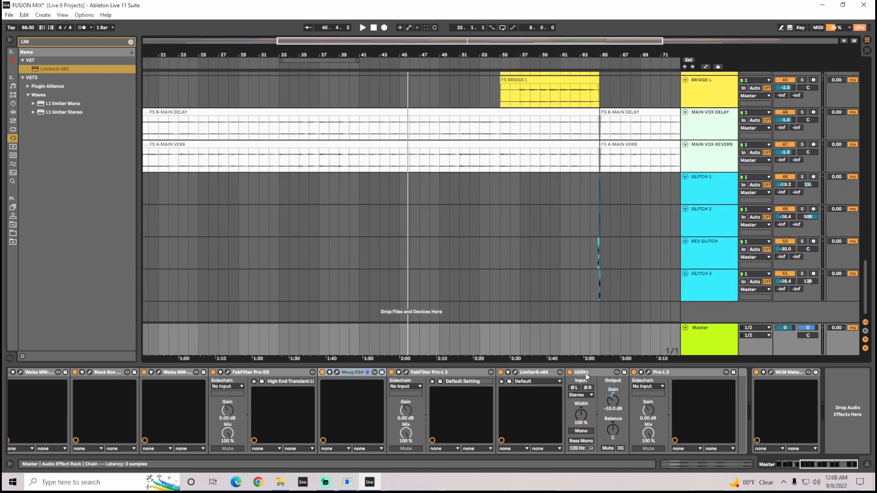
{"action": "left_click", "coordinate": [534, 372]}
{"action": "left_click", "coordinate": [515, 373]}
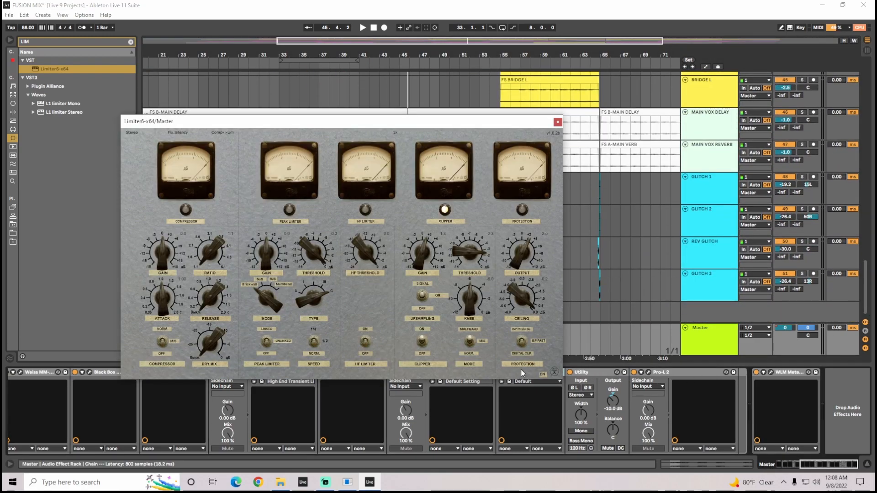
{"action": "left_click", "coordinate": [558, 122]}
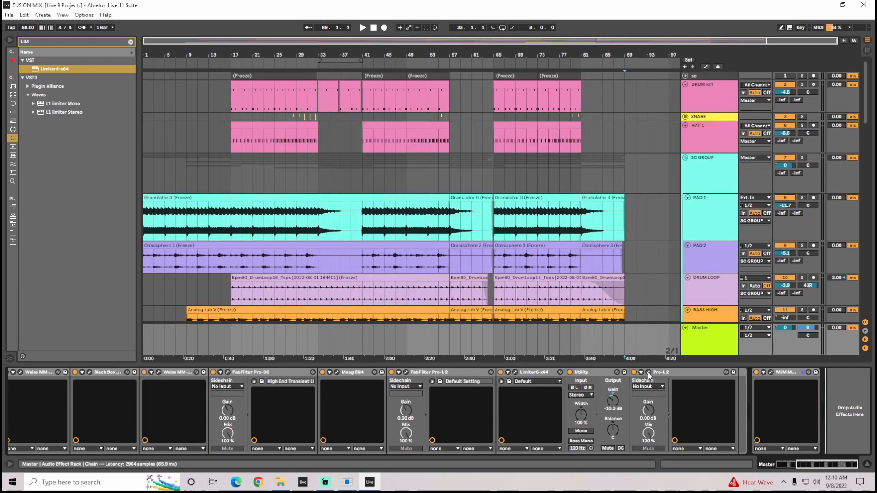
Step: Open the Pro-L 2 after the Utility, examine its advanced limiting settings, including transient channel linking and dithering, and close it
{"action": "left_click", "coordinate": [649, 373]}
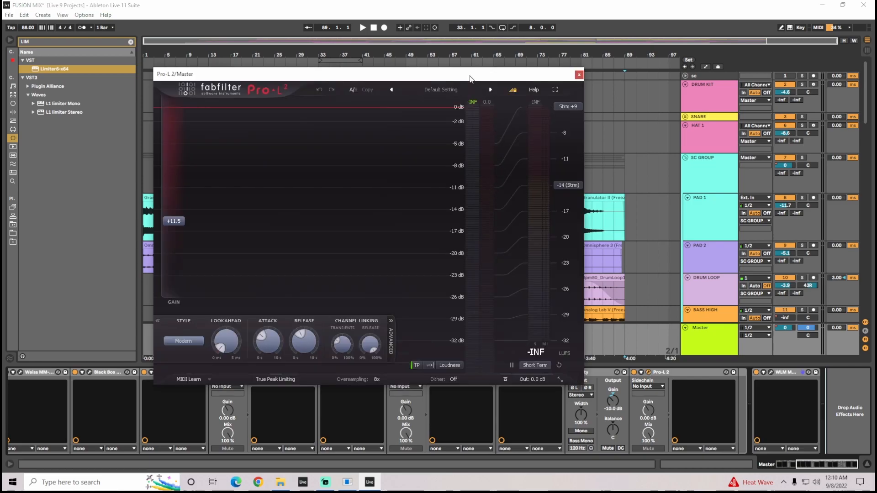
{"action": "left_click_drag", "start_coordinate": [470, 78], "coordinate": [497, 66]}
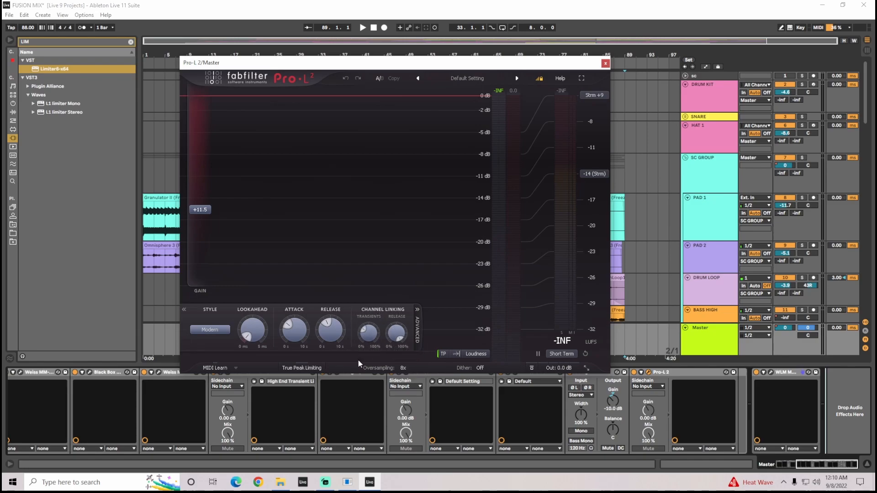
{"action": "mouse_move", "coordinate": [369, 333]}
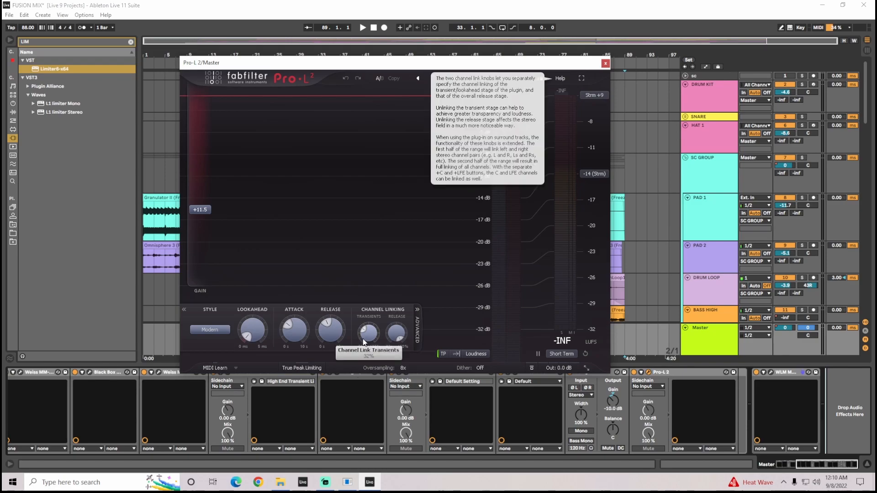
{"action": "left_click_drag", "start_coordinate": [808, 467], "coordinate": [827, 464]}
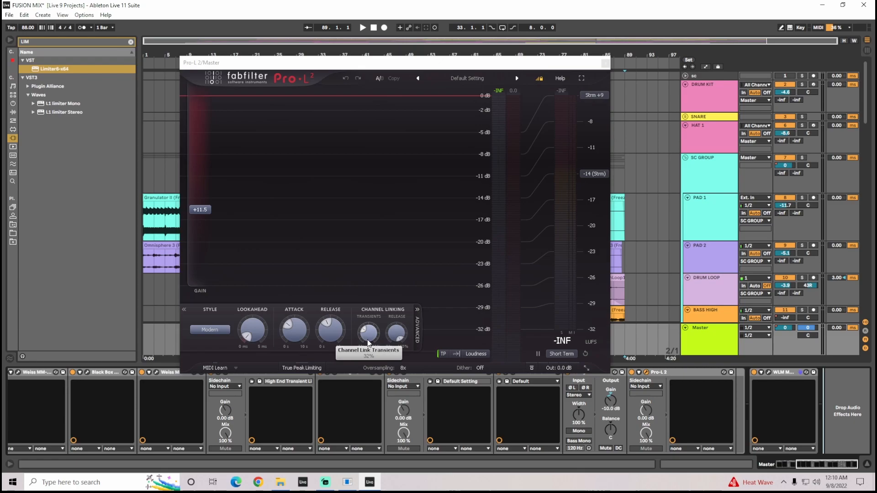
{"action": "left_click", "coordinate": [477, 368]}
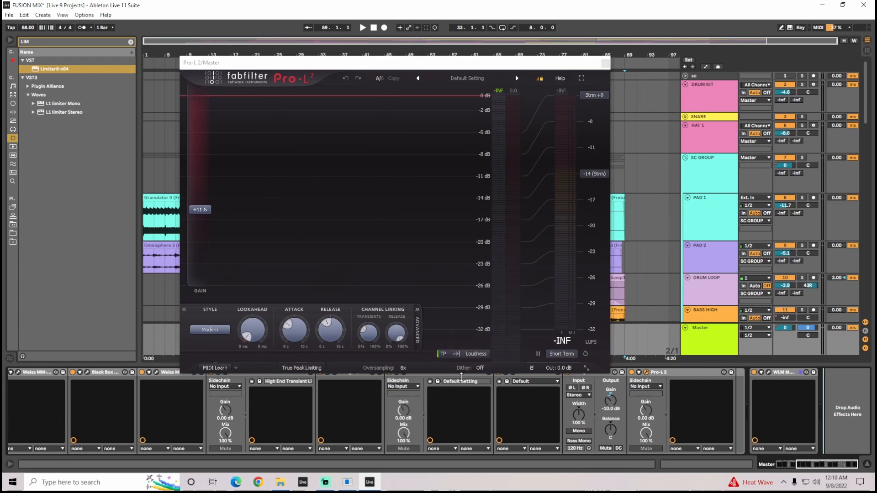
{"action": "left_click", "coordinate": [606, 63]}
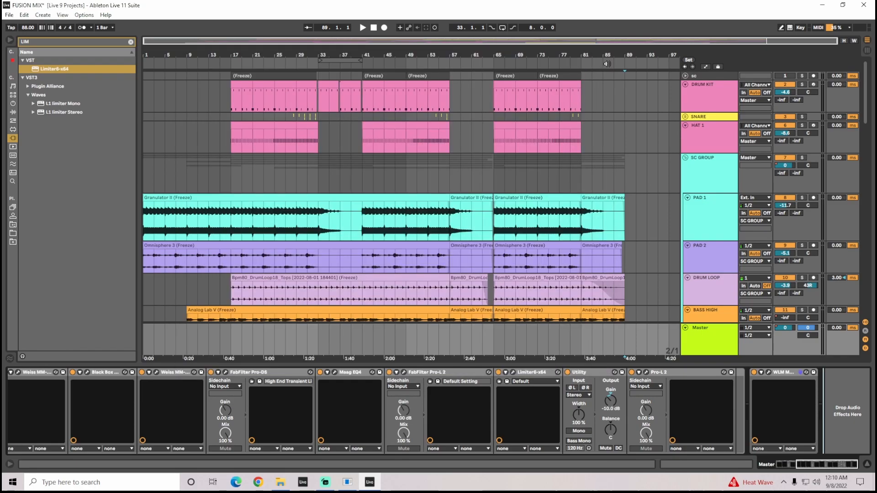
Step: Reopen the Pro-L 2 after the Utility to check its output level and close it
{"action": "mouse_move", "coordinate": [561, 41]}
{"action": "left_mouse_down"}
{"action": "mouse_move", "coordinate": [561, 51]}
{"action": "mouse_move", "coordinate": [561, 43]}
{"action": "left_mouse_up"}
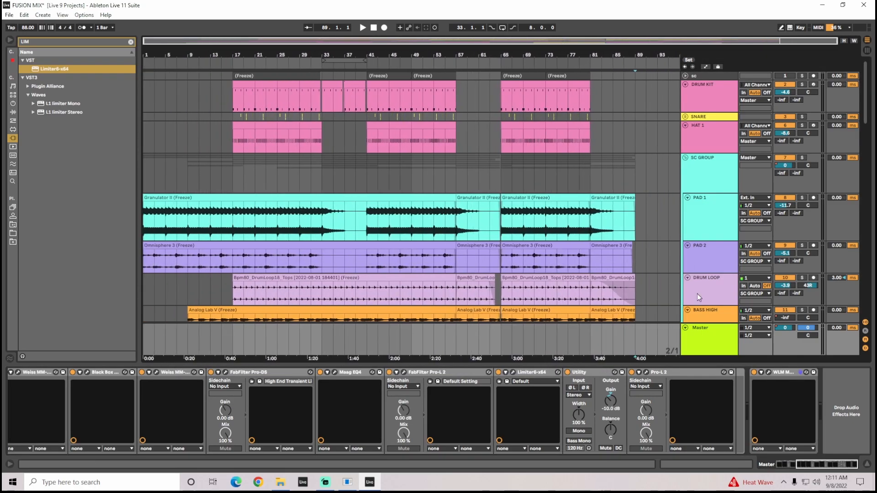
{"action": "left_click", "coordinate": [647, 373]}
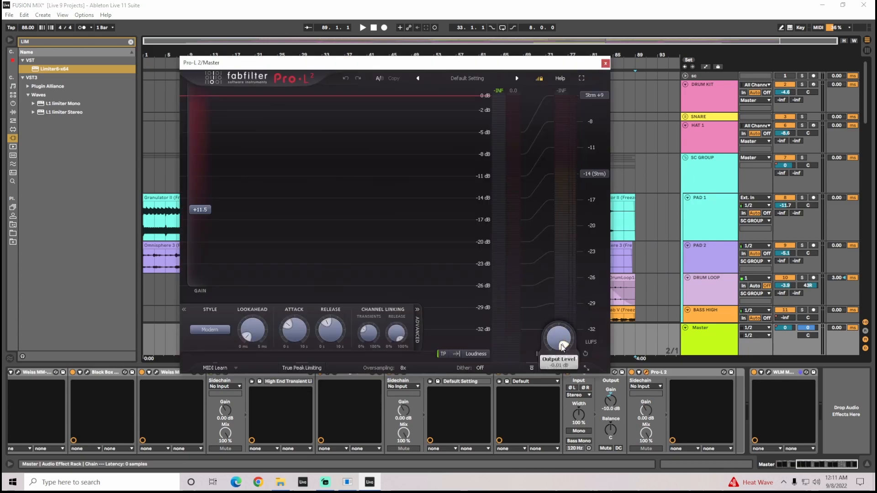
{"action": "mouse_move", "coordinate": [562, 347]}
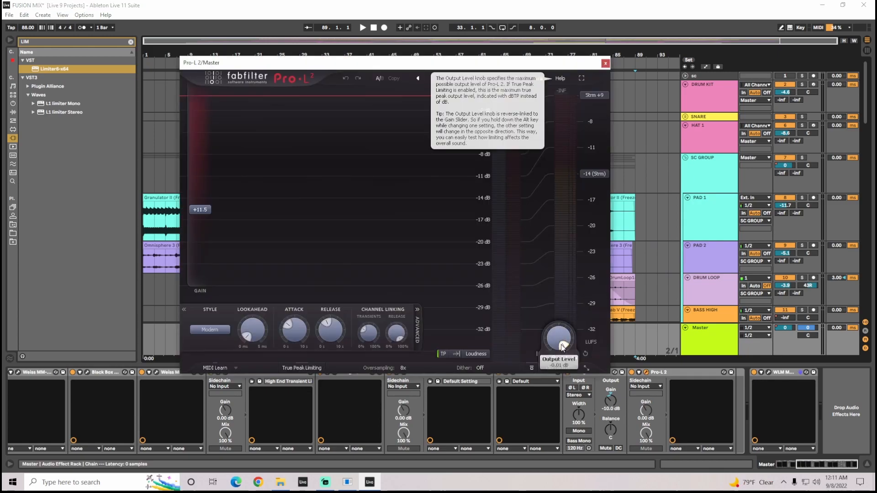
{"action": "left_click", "coordinate": [606, 64]}
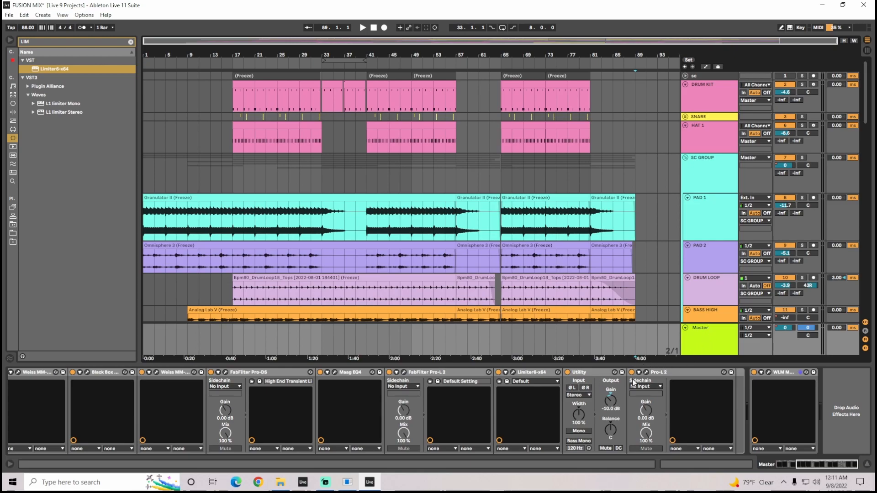
Step: Open the WLM Meter at the end of the Master chain, measure the mix's loudness from around bar 16 and stop playback
{"action": "left_click", "coordinate": [768, 373]}
{"action": "left_click_drag", "start_coordinate": [541, 117], "coordinate": [340, 77]}
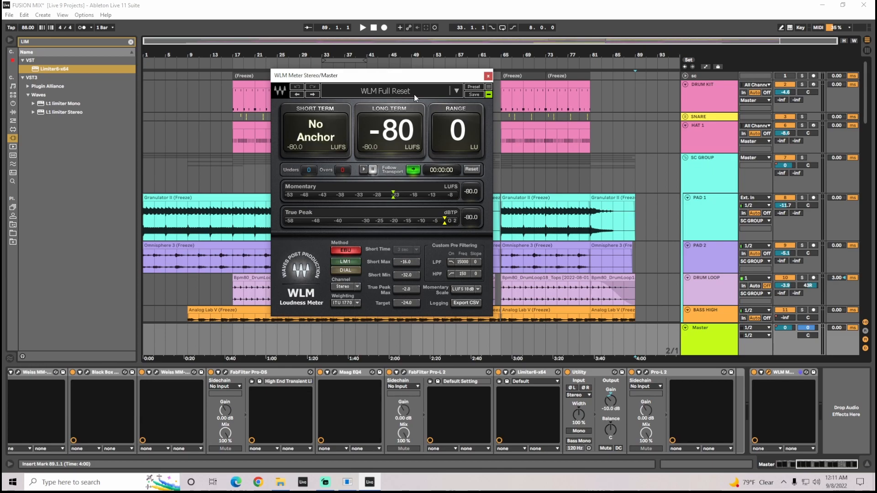
{"action": "left_click_drag", "start_coordinate": [370, 77], "coordinate": [357, 103]}
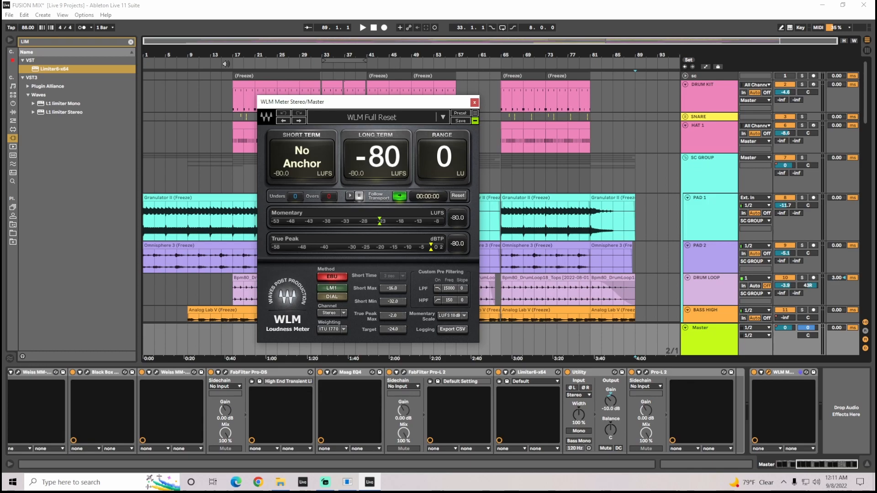
{"action": "left_click", "coordinate": [227, 63]}
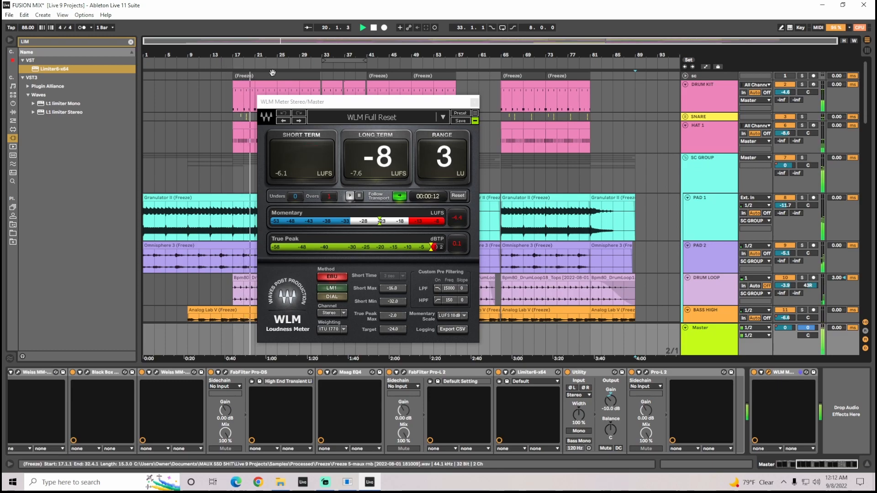
{"action": "left_click", "coordinate": [373, 28]}
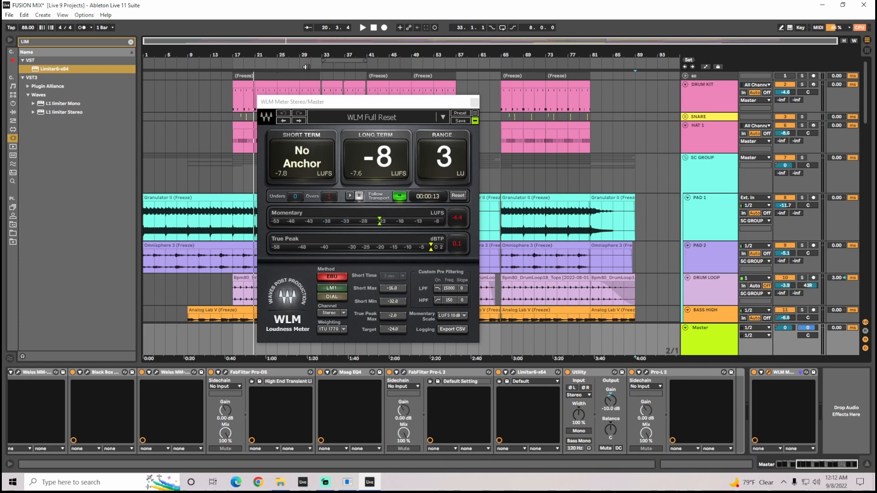
Step: Move the WLM Meter aside, reveal the bass and lead tracks, and continue measuring loudness from around bar 23
{"action": "left_click_drag", "start_coordinate": [320, 101], "coordinate": [436, 102]}
{"action": "scroll", "coordinate": [292, 174], "scroll_direction": "down", "scroll_amount": 3}
{"action": "scroll", "coordinate": [291, 174], "scroll_direction": "down", "scroll_amount": 3}
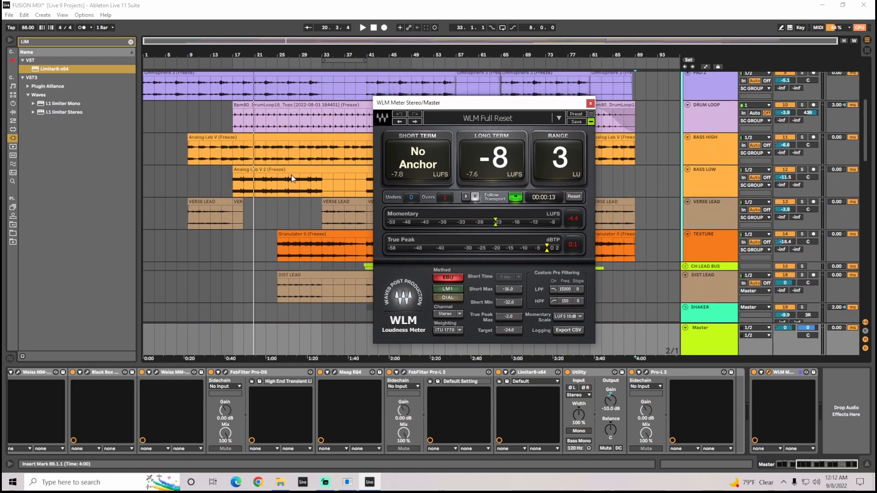
{"action": "left_click", "coordinate": [269, 62]}
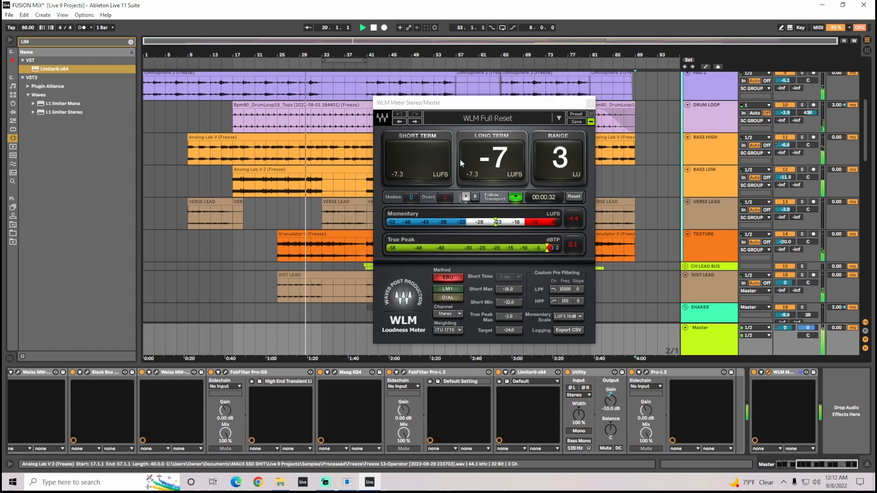
Step: Stop playback, examine the loudness and true peak readings in the WLM Meter and close it
{"action": "left_click", "coordinate": [373, 28]}
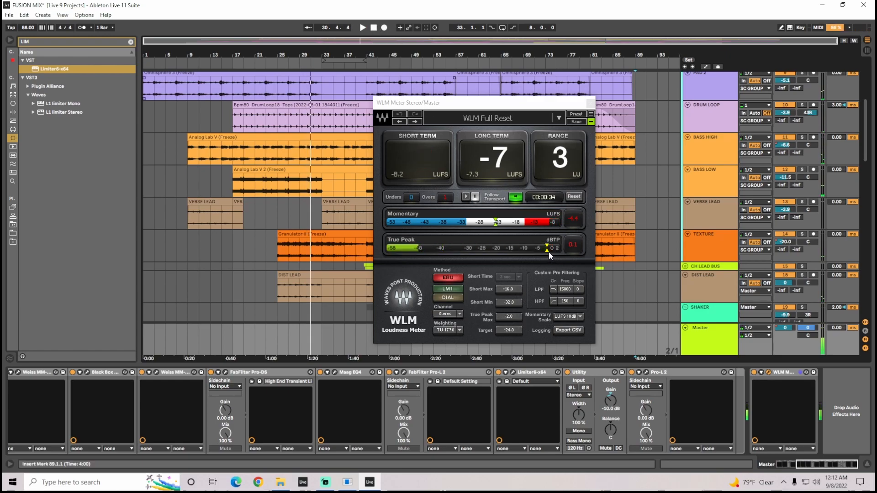
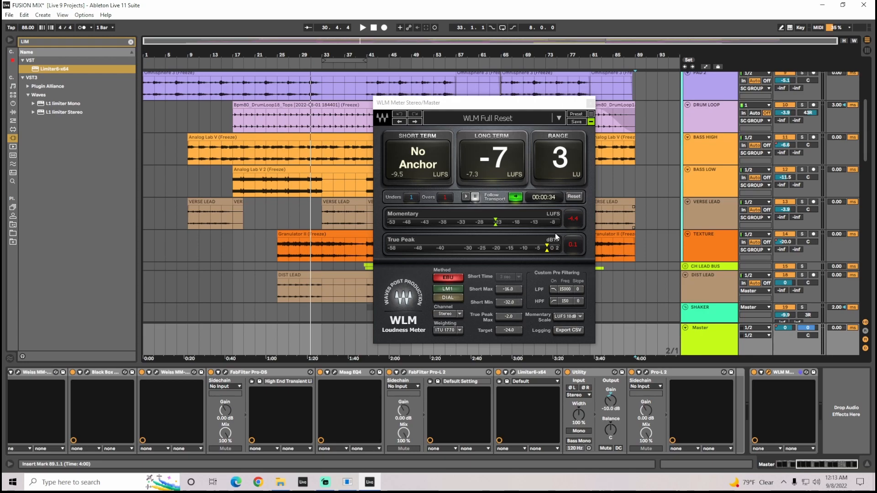
{"action": "left_click_drag", "start_coordinate": [576, 103], "coordinate": [640, 95]}
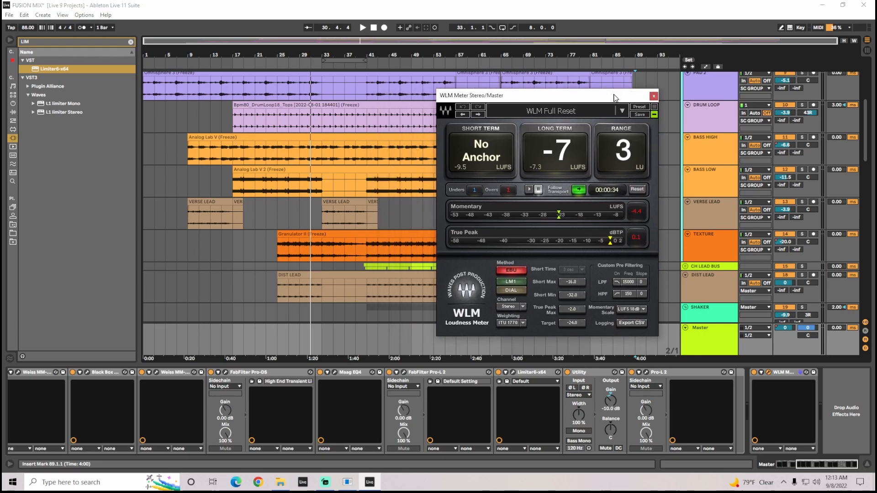
{"action": "left_click", "coordinate": [654, 97]}
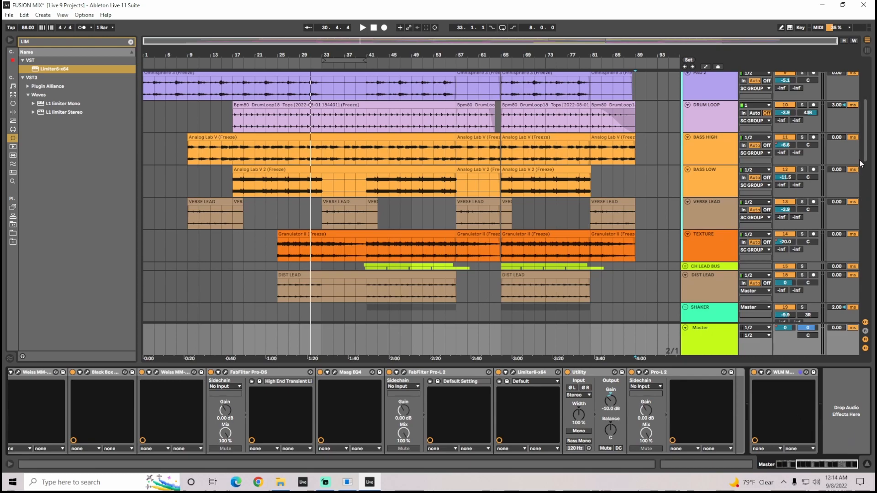
{"action": "left_click_drag", "start_coordinate": [861, 165], "coordinate": [868, 191]}
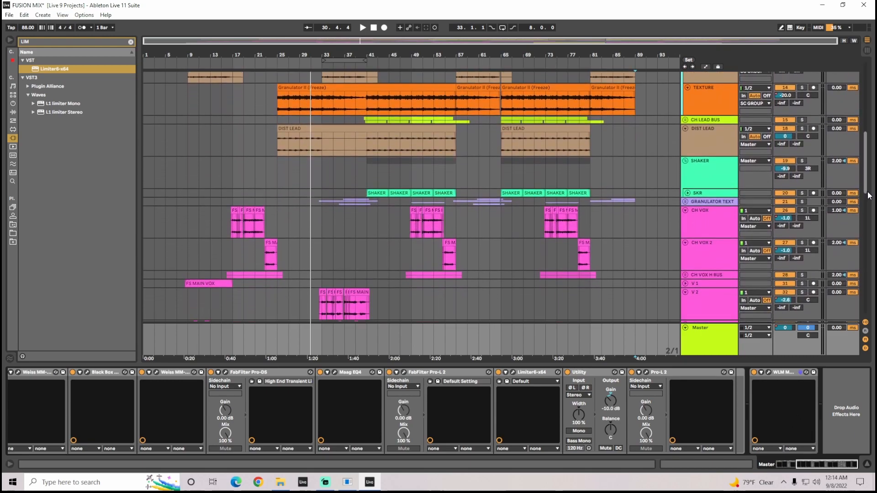
Step: Recheck the Pro-L 2 after the Utility and the WLM Meter, closing each plugin window again
{"action": "left_click", "coordinate": [647, 373]}
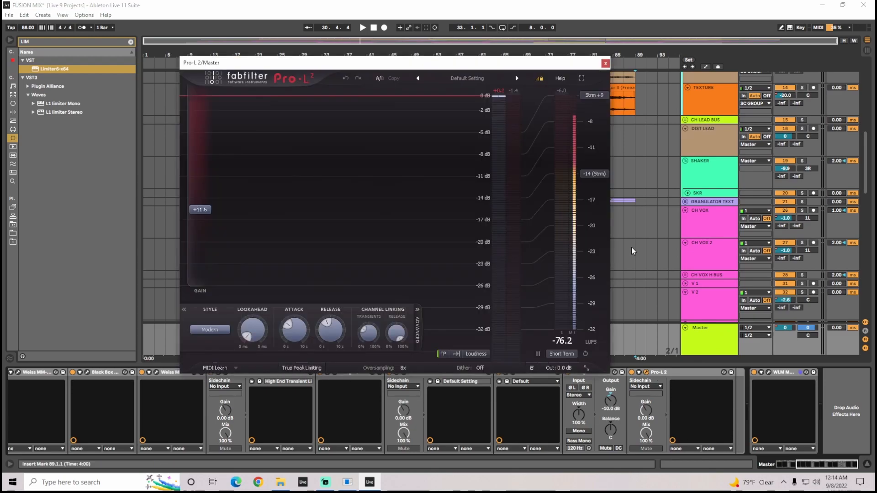
{"action": "left_click", "coordinate": [606, 63]}
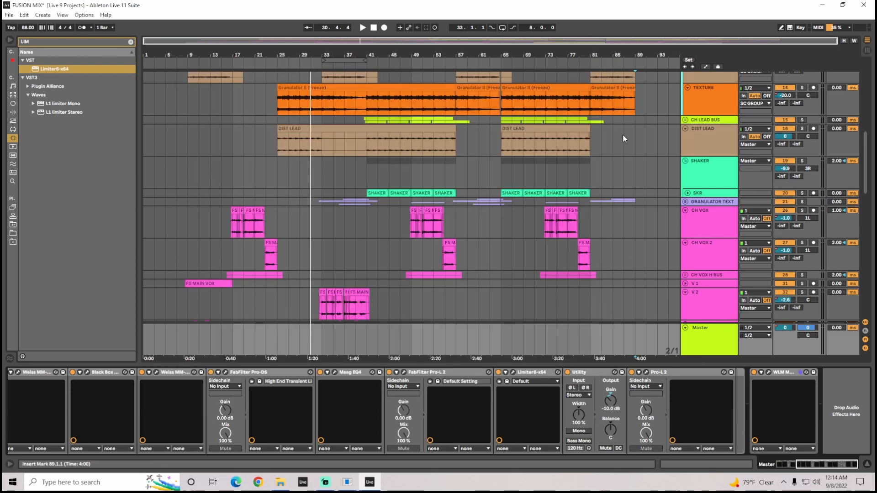
{"action": "left_click", "coordinate": [646, 373]}
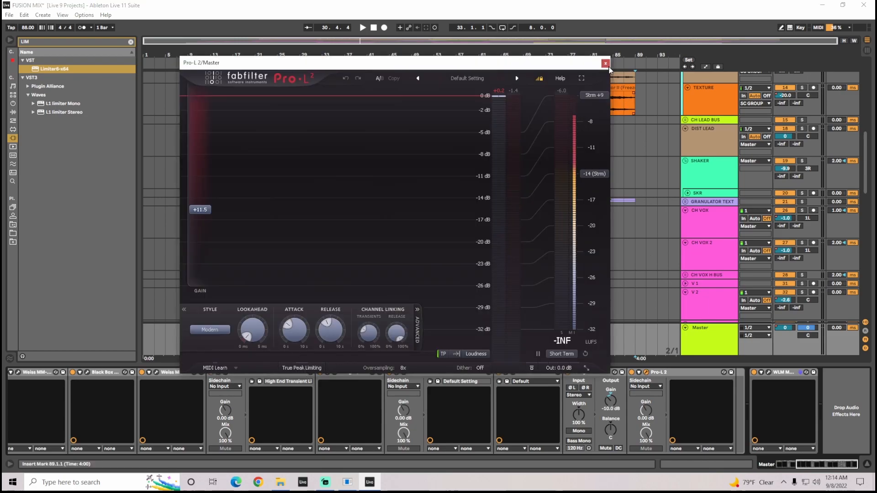
{"action": "left_click", "coordinate": [606, 64]}
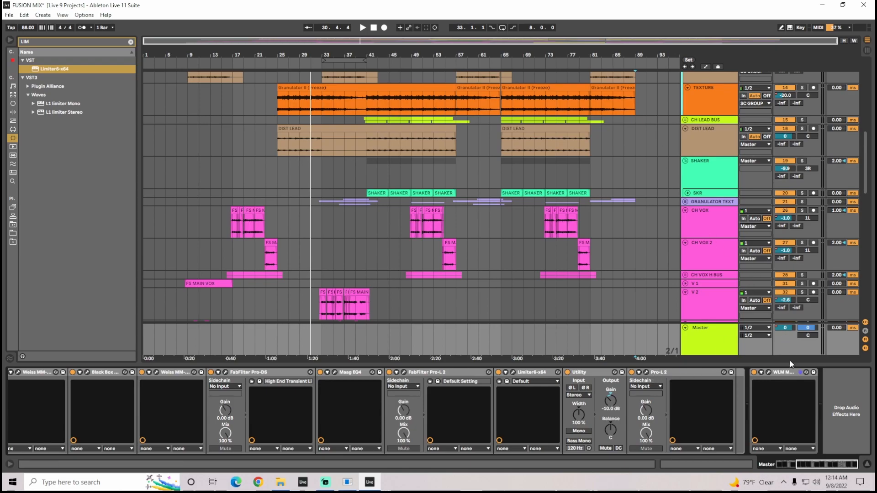
{"action": "left_click", "coordinate": [768, 373]}
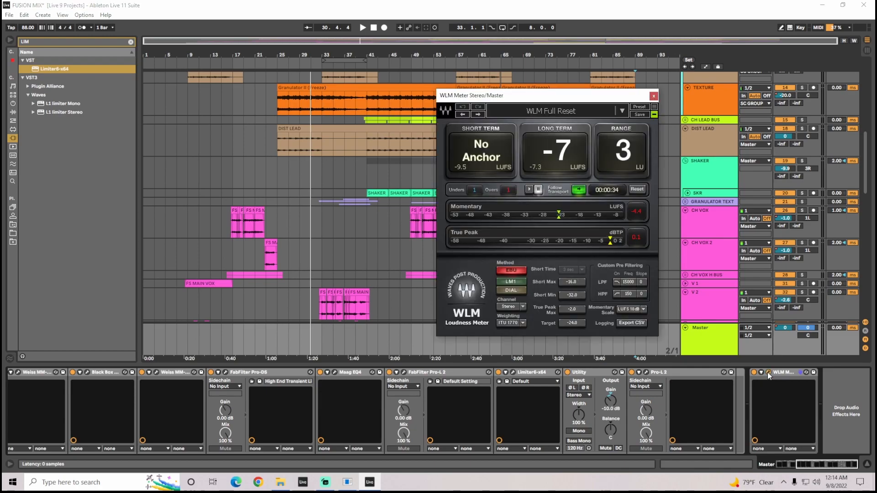
{"action": "left_click", "coordinate": [653, 96]}
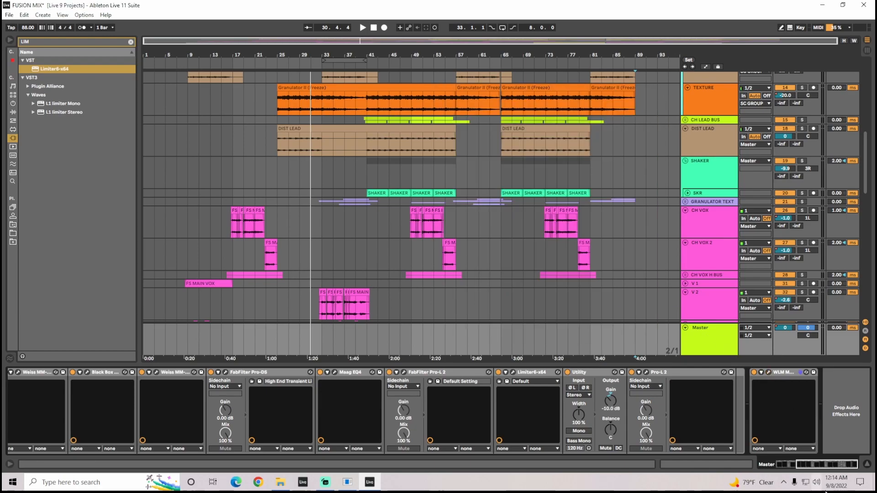
Step: Review the Master chain from its start and the uppermost tracks, briefly opening and closing Gullfoss
{"action": "left_click_drag", "start_coordinate": [826, 465], "coordinate": [796, 462]}
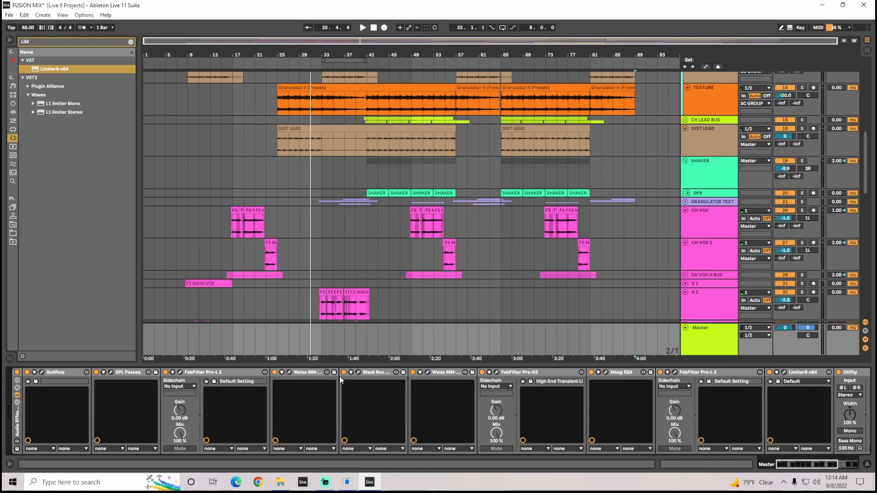
{"action": "mouse_move", "coordinate": [788, 462]}
{"action": "left_mouse_down"}
{"action": "mouse_move", "coordinate": [817, 464]}
{"action": "mouse_move", "coordinate": [776, 464]}
{"action": "left_mouse_up"}
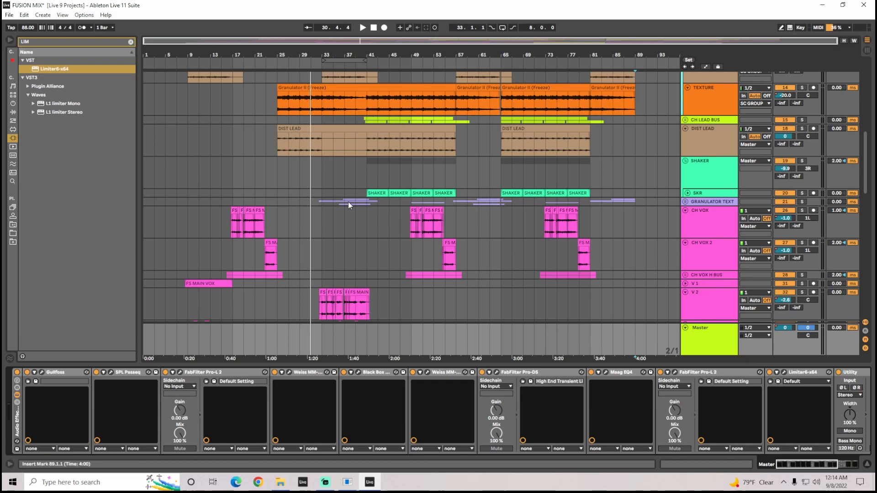
{"action": "left_click_drag", "start_coordinate": [866, 182], "coordinate": [872, 106]}
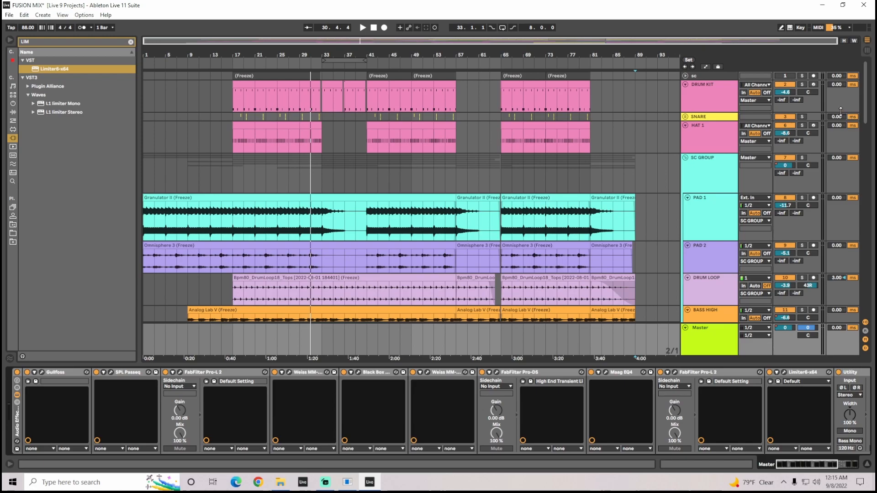
{"action": "left_click_drag", "start_coordinate": [866, 105], "coordinate": [868, 92]}
{"action": "mouse_move", "coordinate": [806, 465]}
{"action": "left_mouse_down"}
{"action": "mouse_move", "coordinate": [823, 465]}
{"action": "mouse_move", "coordinate": [794, 464]}
{"action": "mouse_move", "coordinate": [823, 464]}
{"action": "mouse_move", "coordinate": [795, 464]}
{"action": "left_mouse_up"}
{"action": "left_click", "coordinate": [42, 372]}
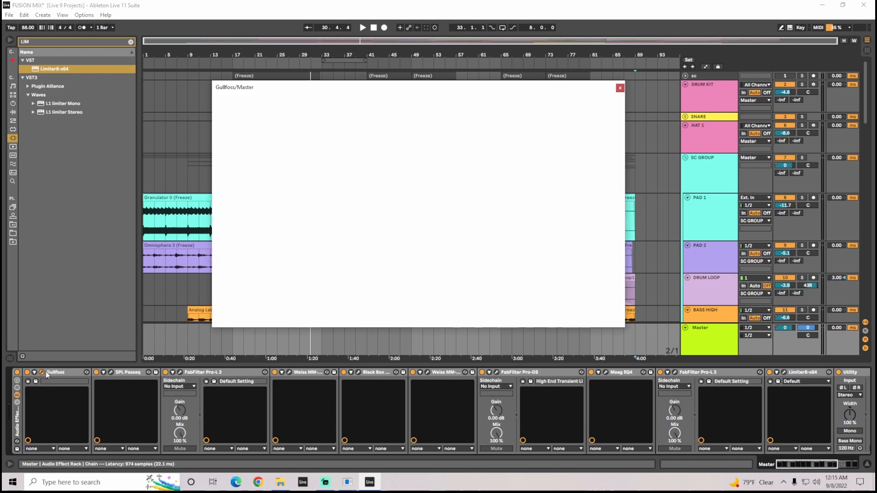
{"action": "left_click", "coordinate": [620, 88]}
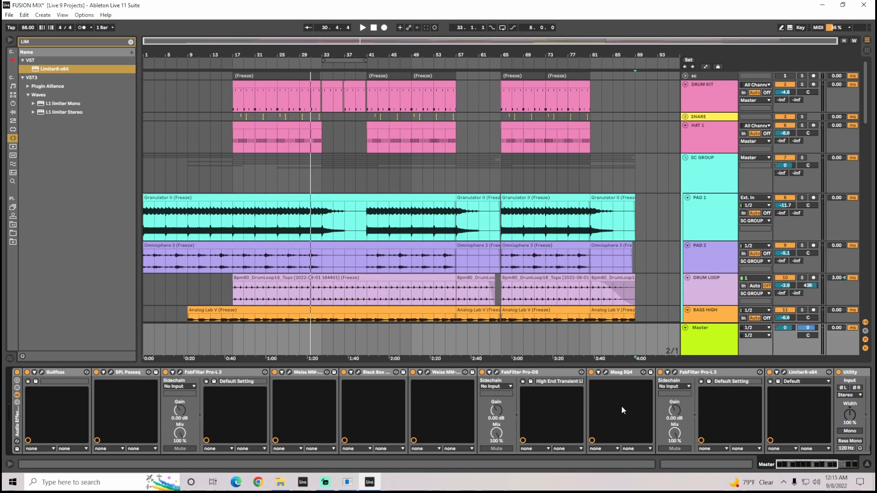
Step: Search the plugins for BX and insert Plugin Alliance's VST3 bx_meter before the WLM Meter on the Master track
{"action": "left_click_drag", "start_coordinate": [817, 466], "coordinate": [836, 466]}
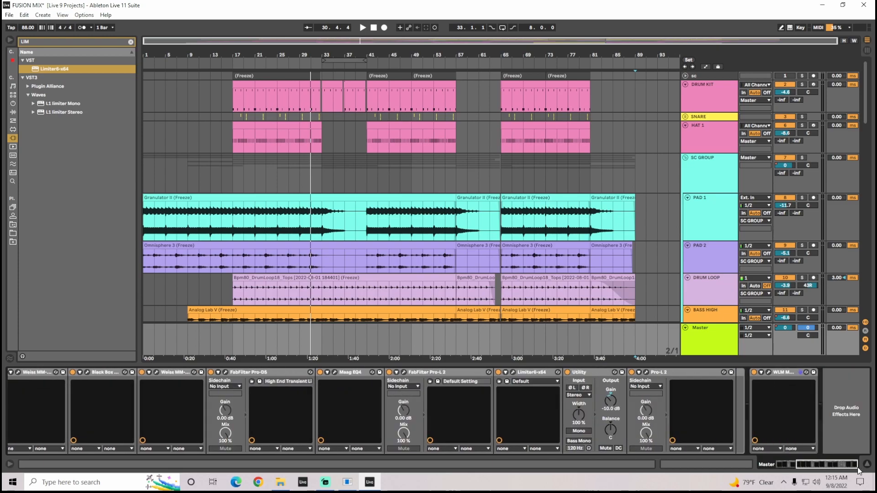
{"action": "left_click", "coordinate": [131, 43]}
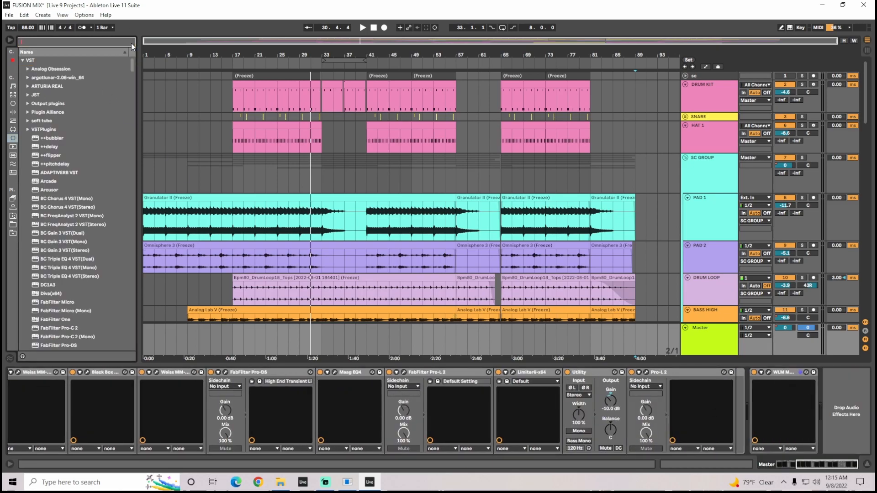
{"action": "type", "text": "BX"}
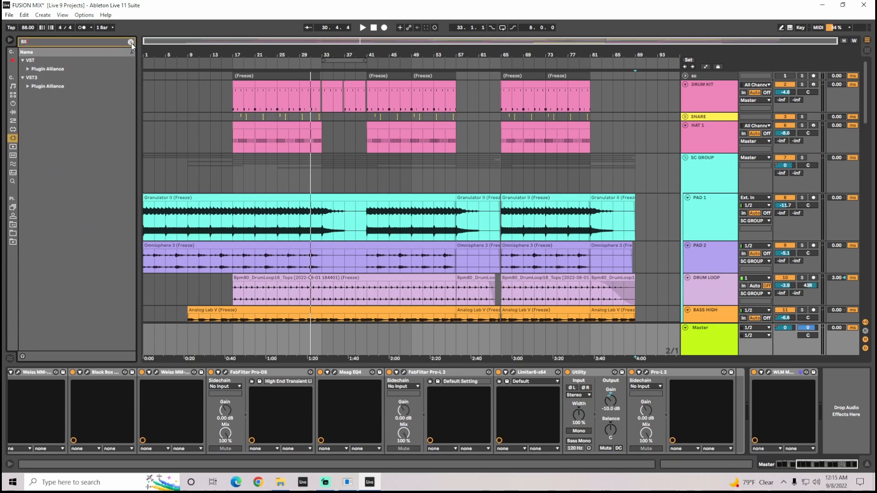
{"action": "left_click", "coordinate": [29, 89]}
{"action": "scroll", "coordinate": [59, 149], "scroll_direction": "down", "scroll_amount": 5}
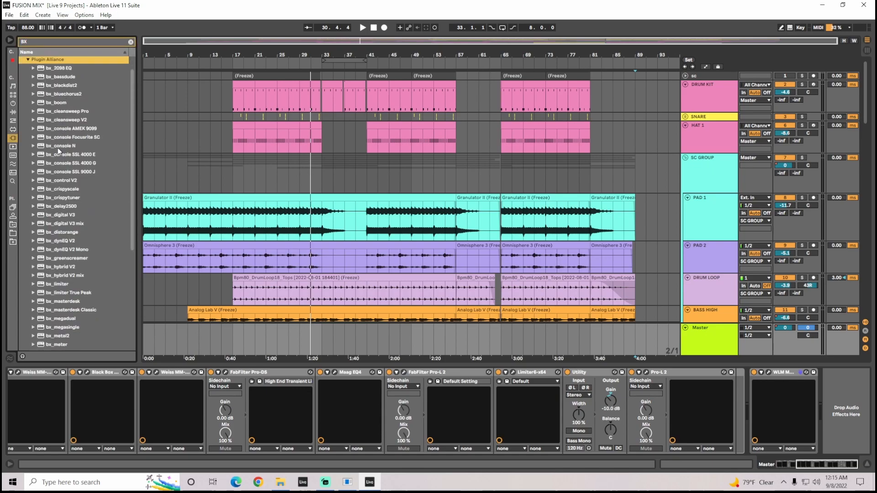
{"action": "scroll", "coordinate": [68, 274], "scroll_direction": "down", "scroll_amount": 2}
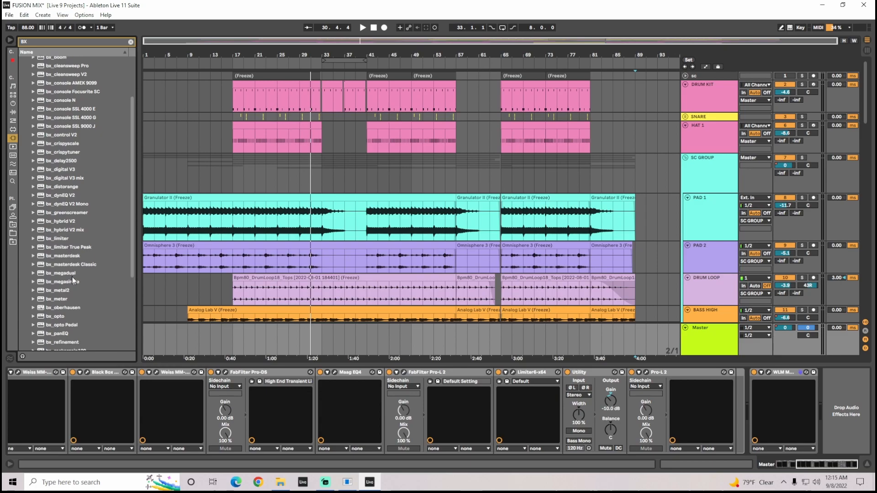
{"action": "left_click_drag", "start_coordinate": [58, 281], "coordinate": [751, 387]}
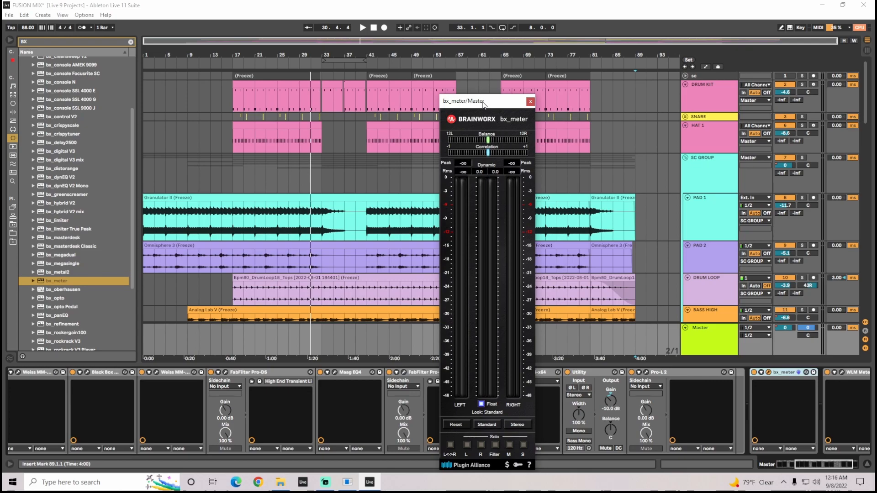
Step: Play the mix from around bar 16 to check its levels, dynamics and stereo correlation in bx_meter, stop and close it
{"action": "left_click_drag", "start_coordinate": [485, 103], "coordinate": [399, 83]}
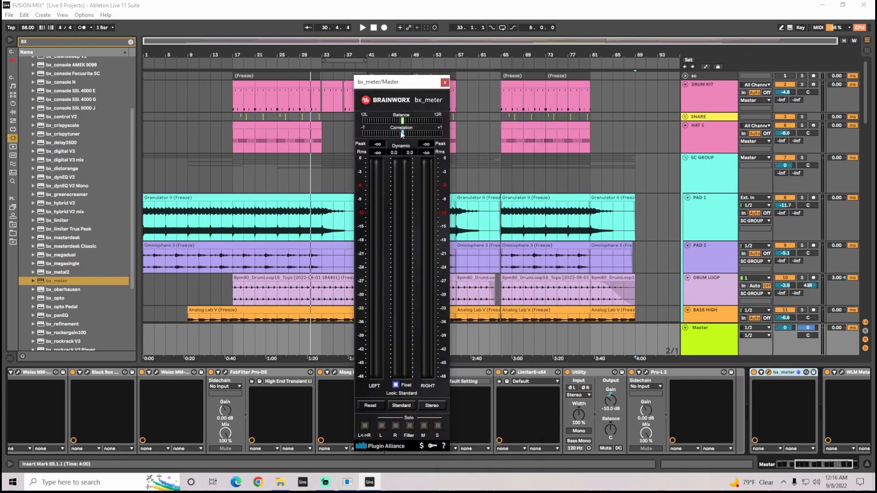
{"action": "left_click", "coordinate": [229, 61]}
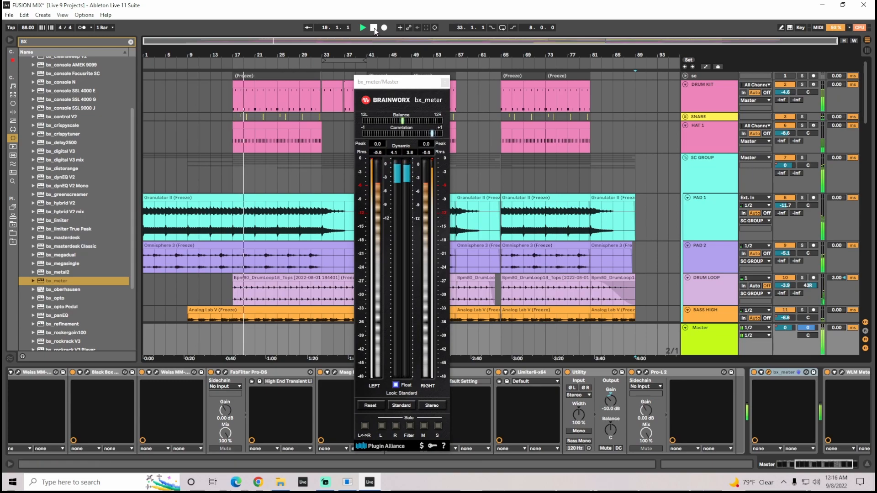
{"action": "key", "text": "space"}
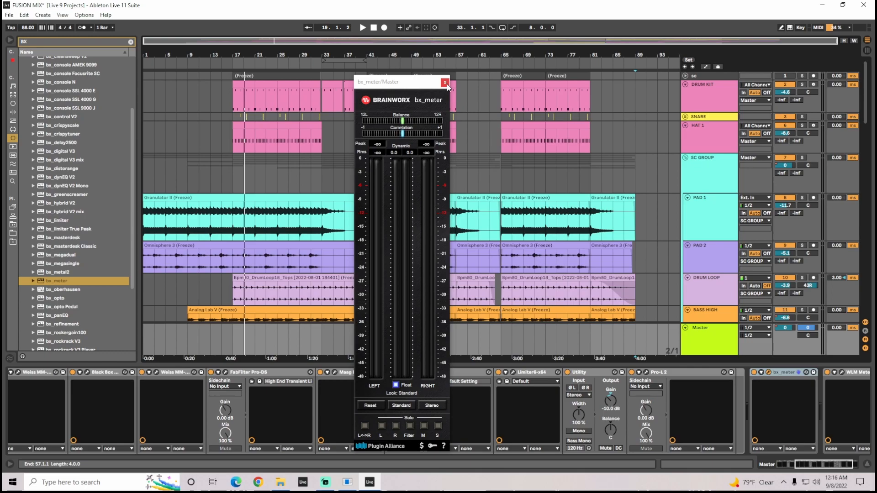
{"action": "left_click_drag", "start_coordinate": [402, 82], "coordinate": [489, 71]}
{"action": "left_click", "coordinate": [532, 71]}
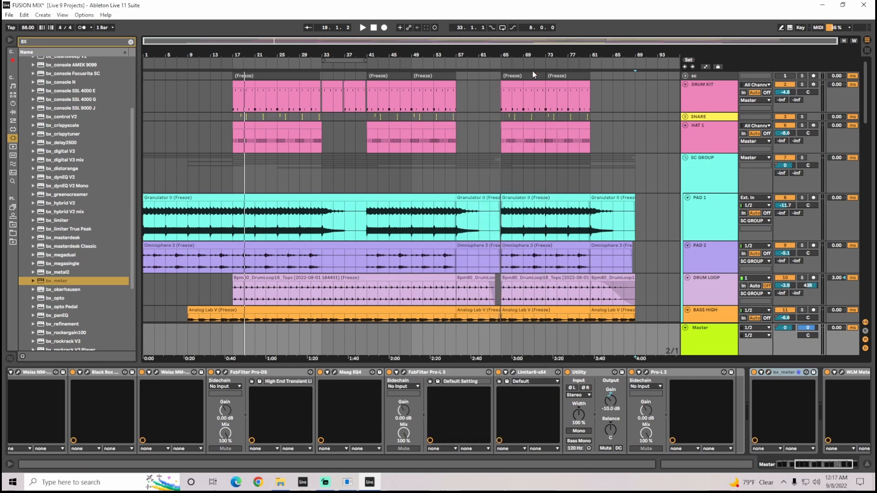
Step: Check the devices on PAD 1 and BASS HIGH, and audition BASS HIGH in solo from around bar 17
{"action": "left_click", "coordinate": [711, 222]}
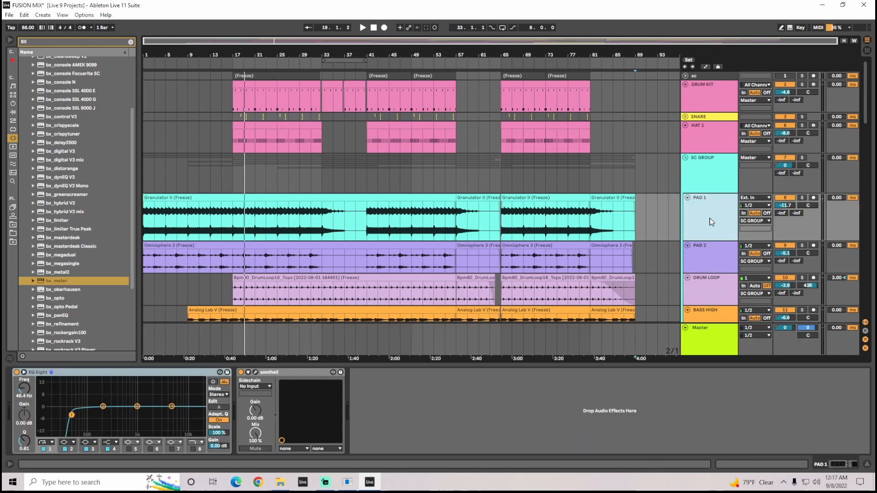
{"action": "scroll", "coordinate": [705, 274], "scroll_direction": "down", "scroll_amount": 3}
{"action": "left_click", "coordinate": [706, 248]}
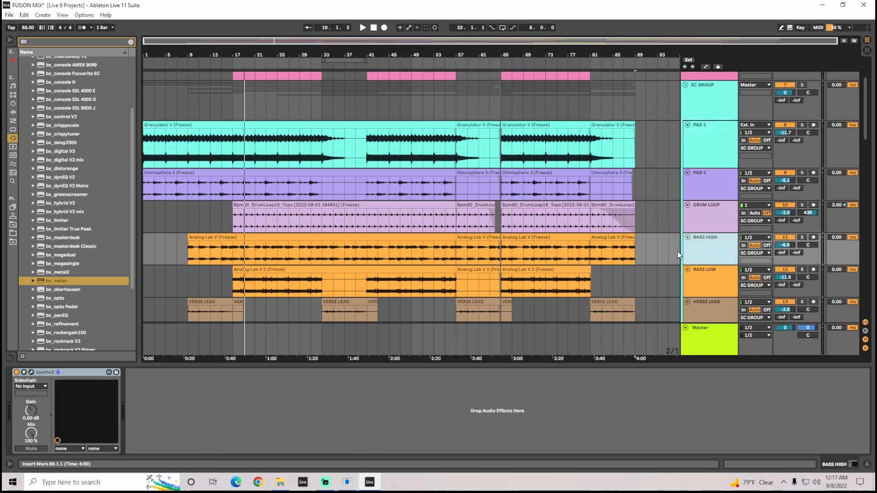
{"action": "left_click", "coordinate": [802, 237]}
{"action": "left_click", "coordinate": [234, 60]}
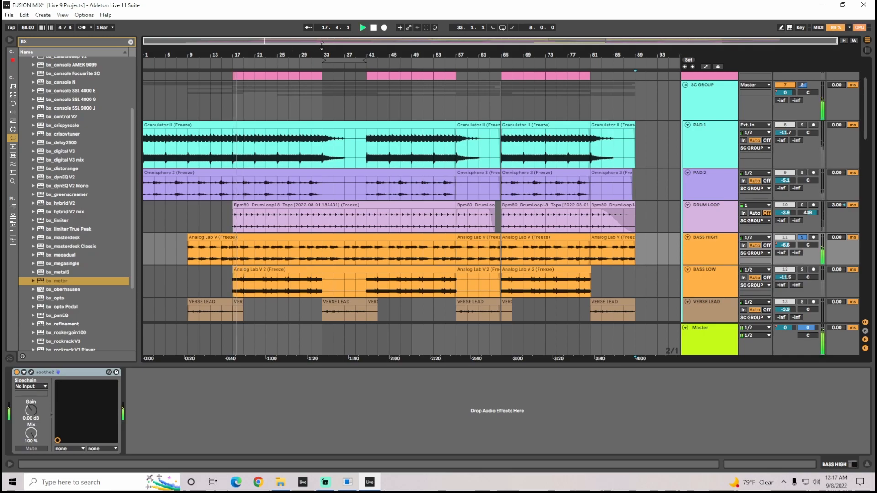
{"action": "left_click", "coordinate": [375, 28]}
Step: Audition BASS LOW in solo from bar 17, adding BASS HIGH to the solo to hear both bass layers together
{"action": "left_click", "coordinate": [802, 270]}
{"action": "left_click", "coordinate": [243, 276]}
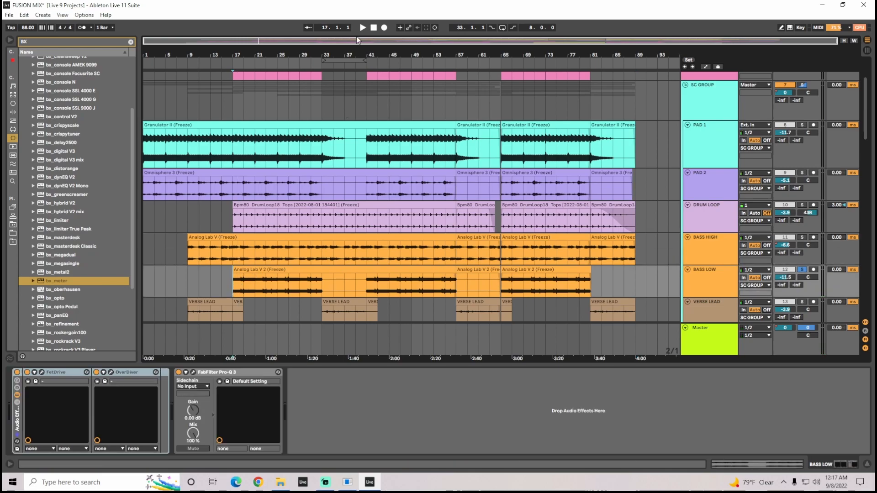
{"action": "left_click", "coordinate": [364, 28]}
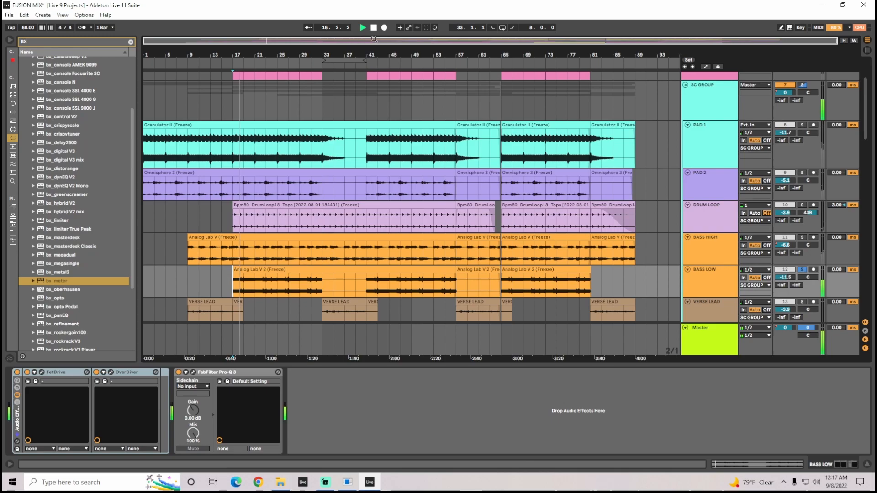
{"action": "left_click", "coordinate": [803, 238]}
{"action": "left_click", "coordinate": [805, 271], "text": "ctrl"}
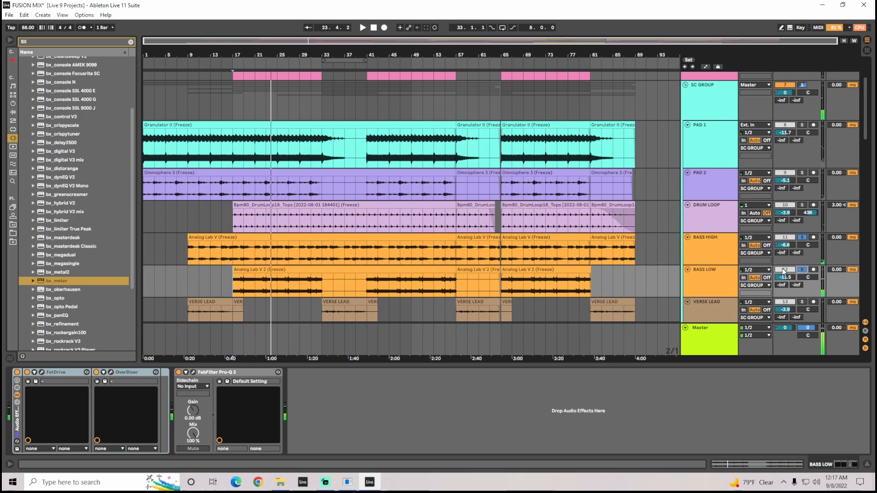
Step: Clear the solo on both bass tracks, compare their device chains and return to the Master track's chain
{"action": "left_click", "coordinate": [723, 287]}
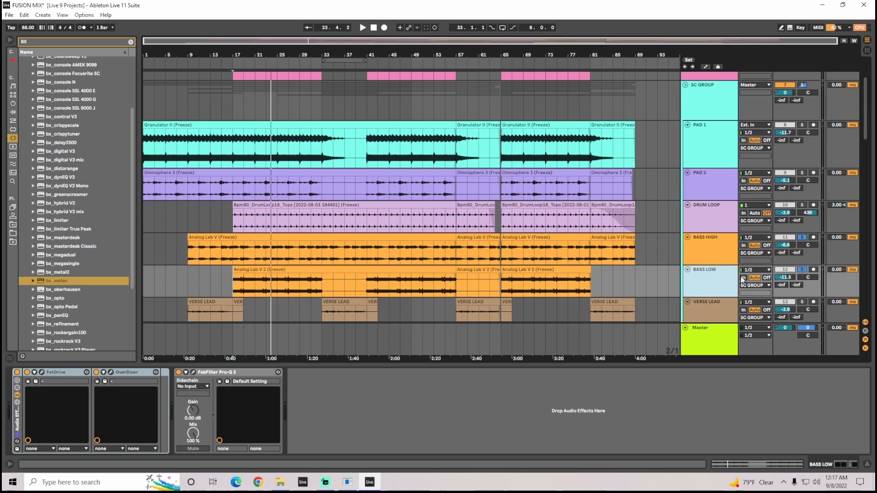
{"action": "left_click", "coordinate": [803, 270]}
{"action": "left_click", "coordinate": [706, 250]}
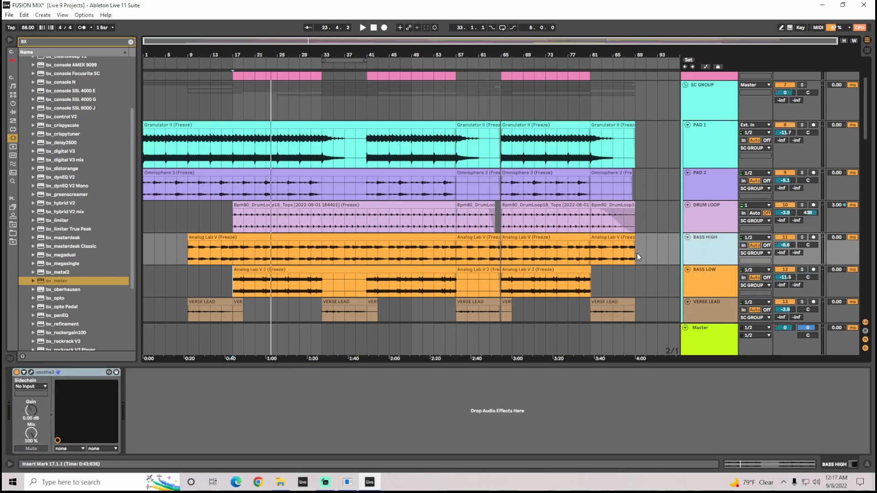
{"action": "left_click", "coordinate": [718, 285]}
{"action": "left_click", "coordinate": [713, 259]}
{"action": "left_click", "coordinate": [720, 343]}
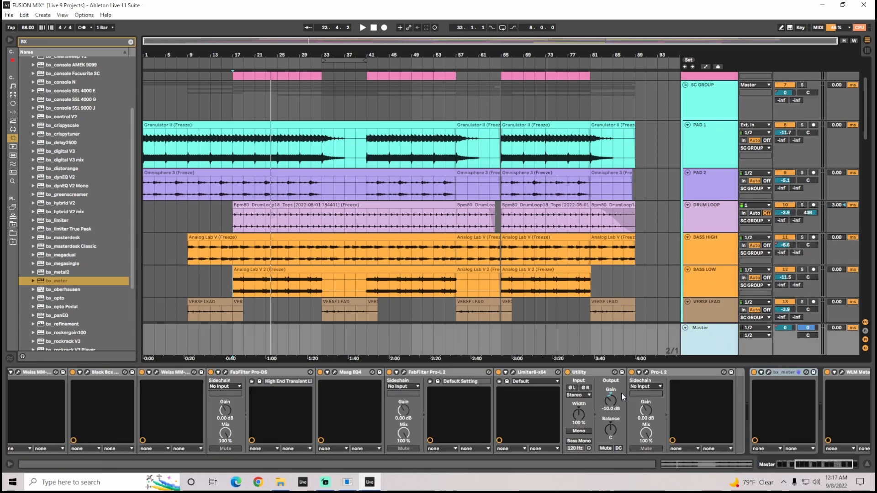
Step: Reopen bx_meter near the end of the Master chain for another look and close it again
{"action": "left_click_drag", "start_coordinate": [783, 464], "coordinate": [813, 466]}
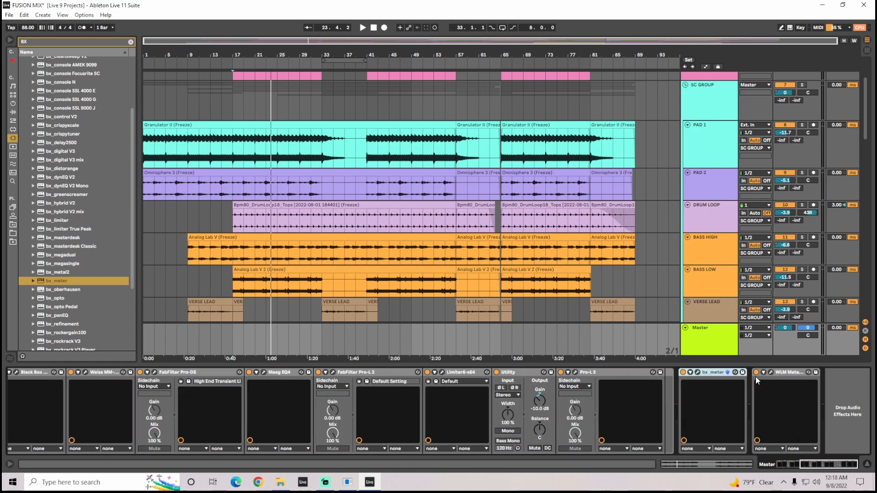
{"action": "left_click", "coordinate": [698, 372]}
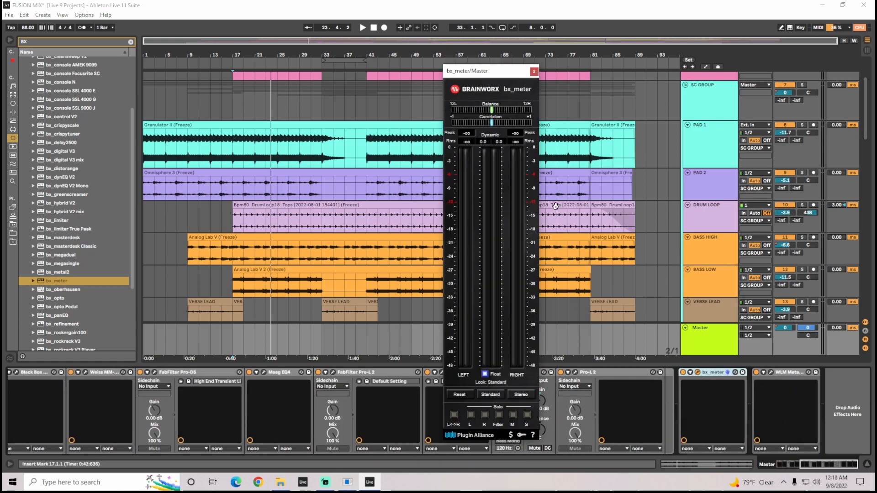
{"action": "left_click_drag", "start_coordinate": [481, 74], "coordinate": [552, 80]}
{"action": "left_click", "coordinate": [583, 78]}
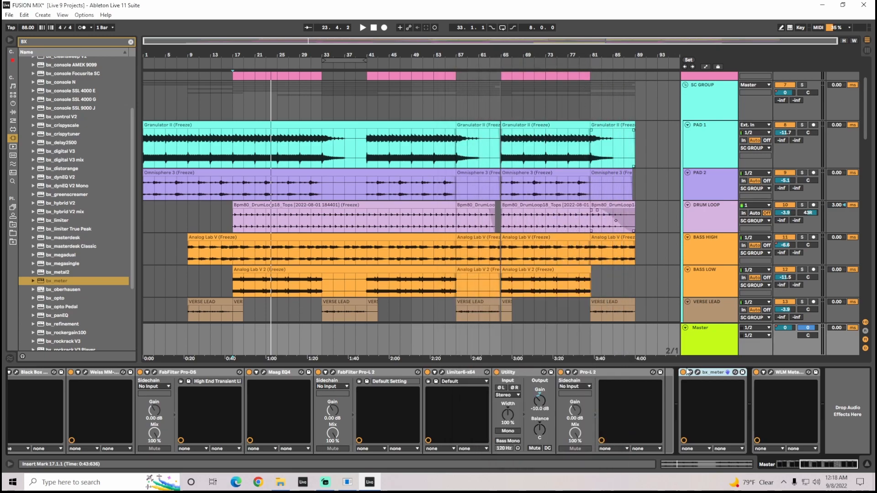
{"action": "left_click_drag", "start_coordinate": [842, 468], "coordinate": [853, 467]}
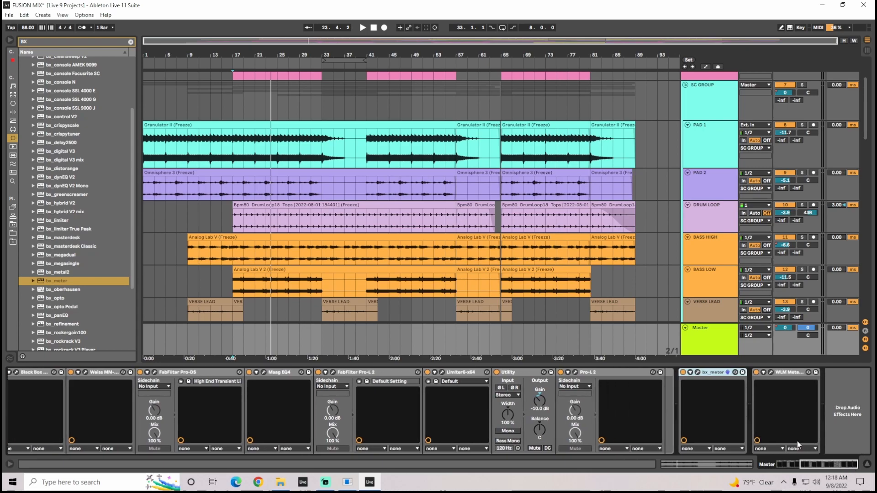
Step: Audition the mix in mono from bar 17 using the Master chain's Utility, stop playback and switch mono back off
{"action": "left_click", "coordinate": [521, 374]}
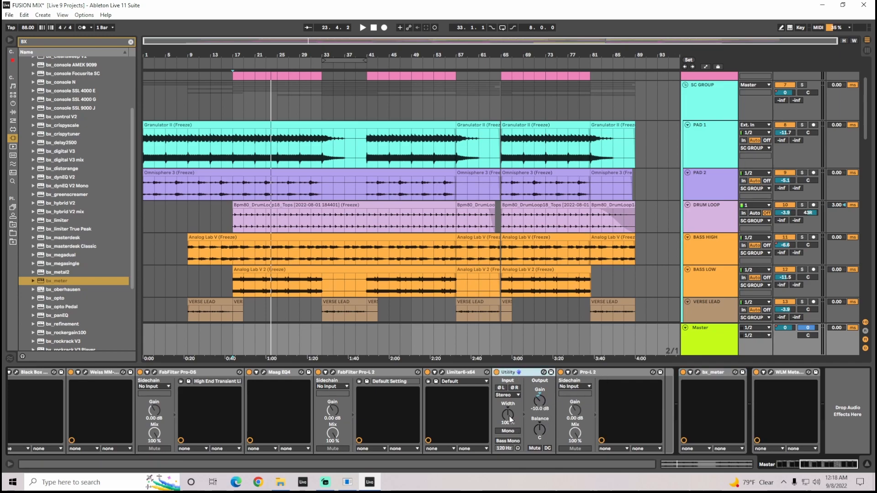
{"action": "left_click", "coordinate": [514, 431]}
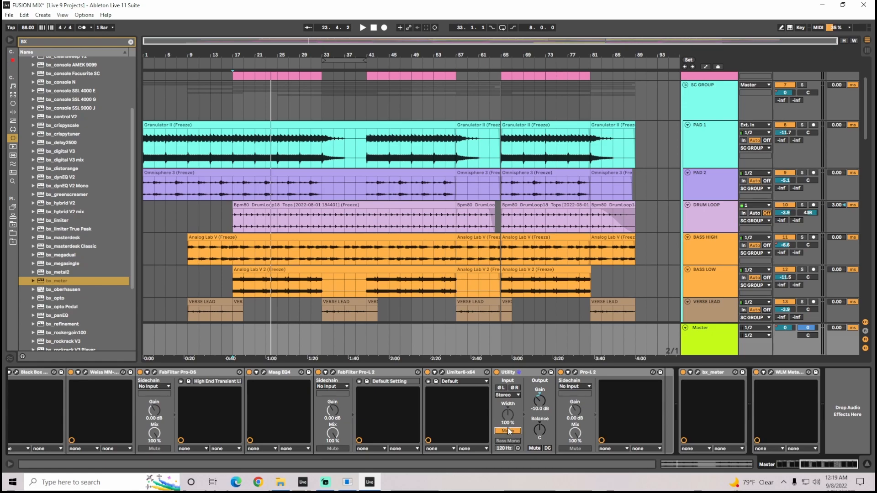
{"action": "left_click", "coordinate": [232, 62]}
{"action": "left_click", "coordinate": [334, 259]}
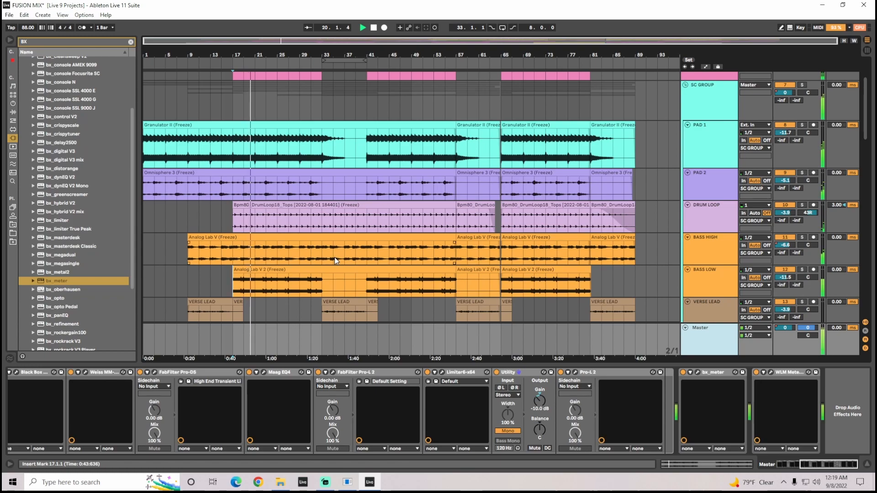
{"action": "left_click", "coordinate": [373, 28]}
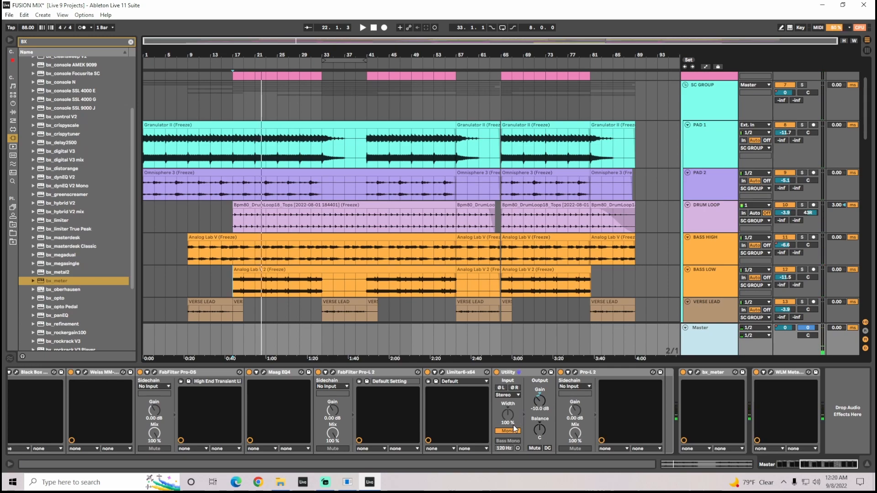
{"action": "left_click", "coordinate": [508, 431]}
Step: Search the plugins for DR and insert the VST plugin DrMS at the start of the Master chain
{"action": "scroll", "coordinate": [750, 455], "scroll_direction": "left", "scroll_amount": 5}
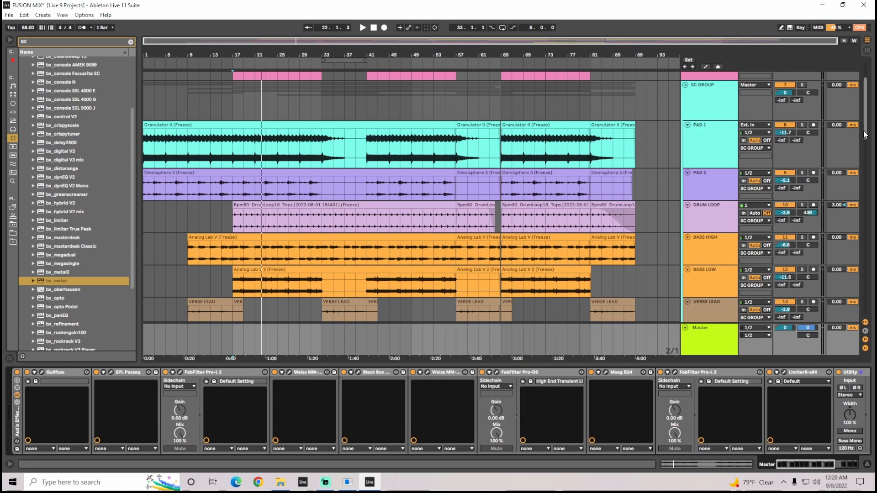
{"action": "left_click_drag", "start_coordinate": [866, 133], "coordinate": [870, 320]}
{"action": "left_click_drag", "start_coordinate": [838, 41], "coordinate": [348, 41]}
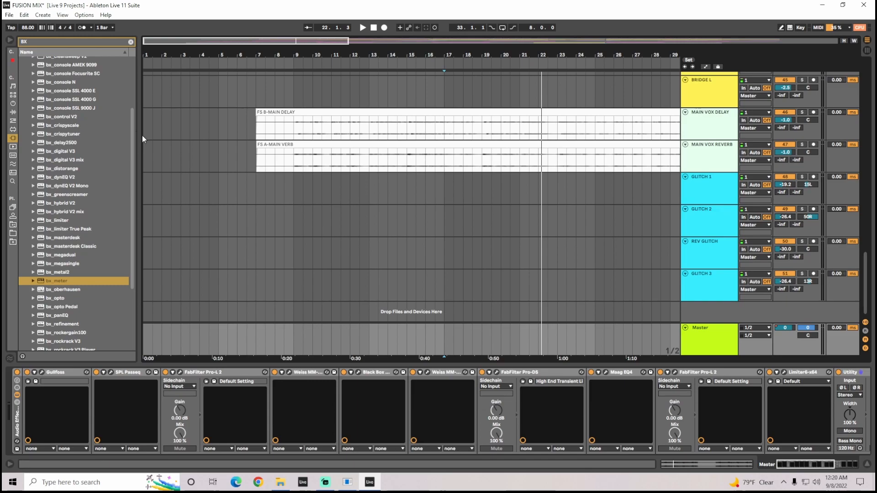
{"action": "left_click", "coordinate": [131, 41]}
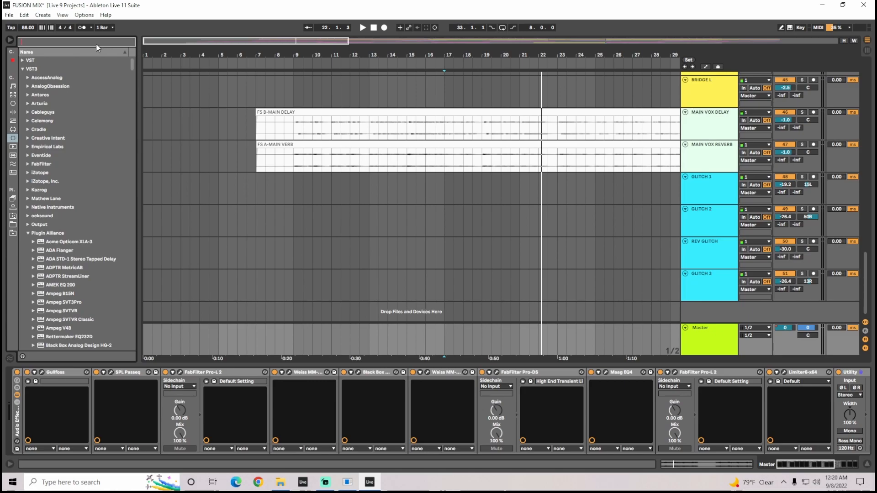
{"action": "type", "text": "DR"}
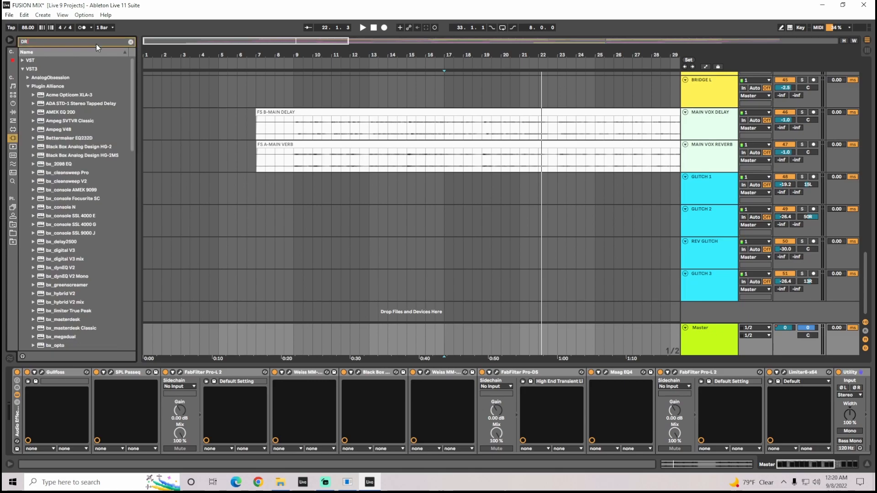
{"action": "left_click", "coordinate": [22, 60]}
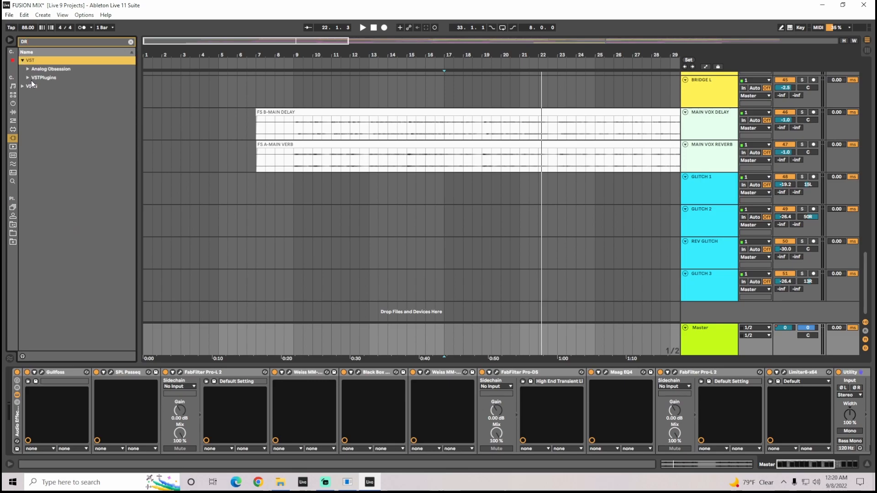
{"action": "left_click", "coordinate": [30, 79]}
{"action": "left_click_drag", "start_coordinate": [51, 88], "coordinate": [18, 380]}
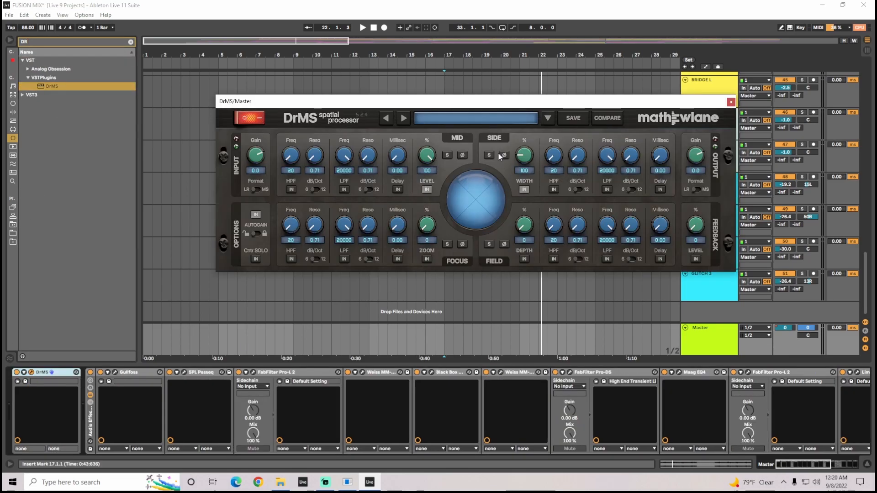
Step: Vary the DrMS side width while the mix plays around bar 60, set it to 107% and stop playback
{"action": "left_click_drag", "start_coordinate": [450, 105], "coordinate": [388, 109]}
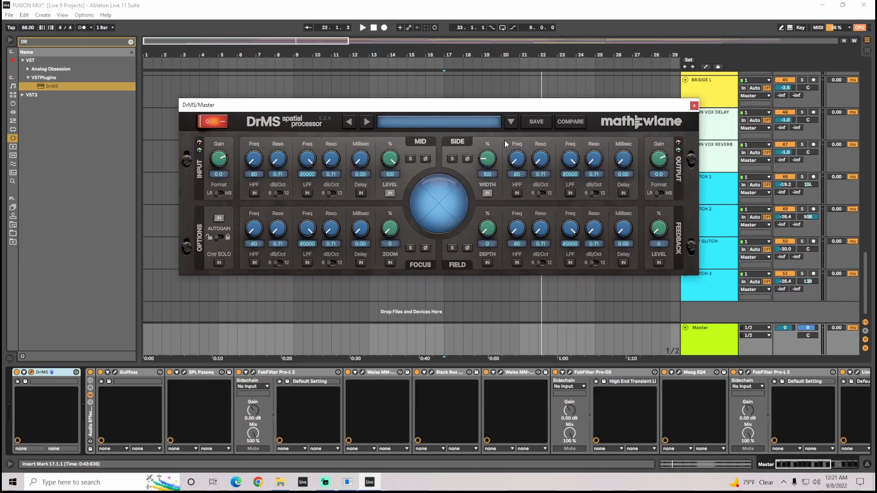
{"action": "left_click_drag", "start_coordinate": [452, 111], "coordinate": [454, 158]}
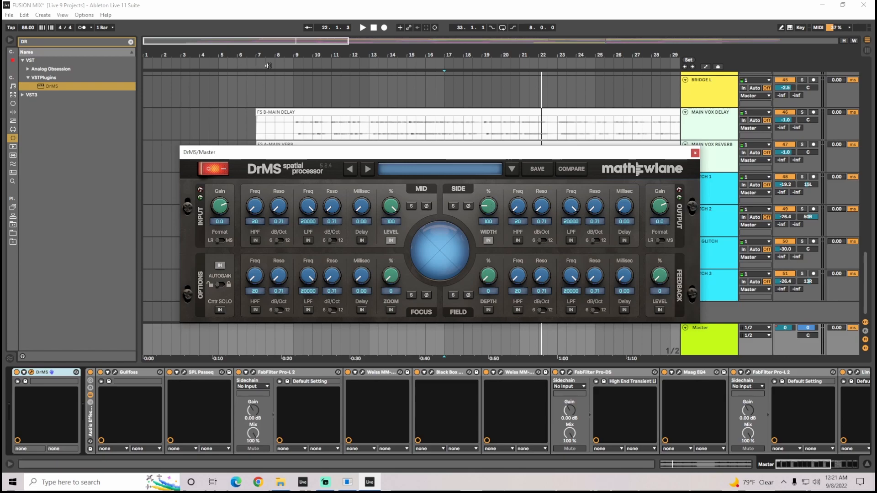
{"action": "left_click_drag", "start_coordinate": [304, 44], "coordinate": [307, 10]}
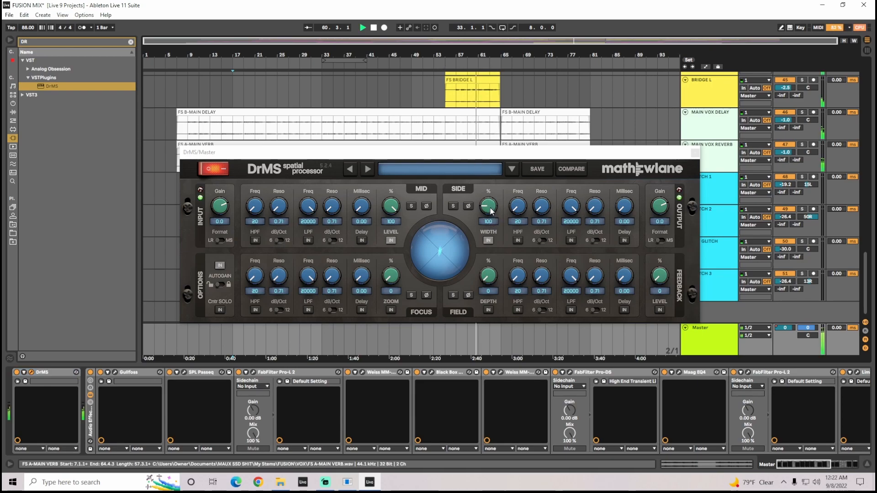
{"action": "left_click", "coordinate": [492, 206]}
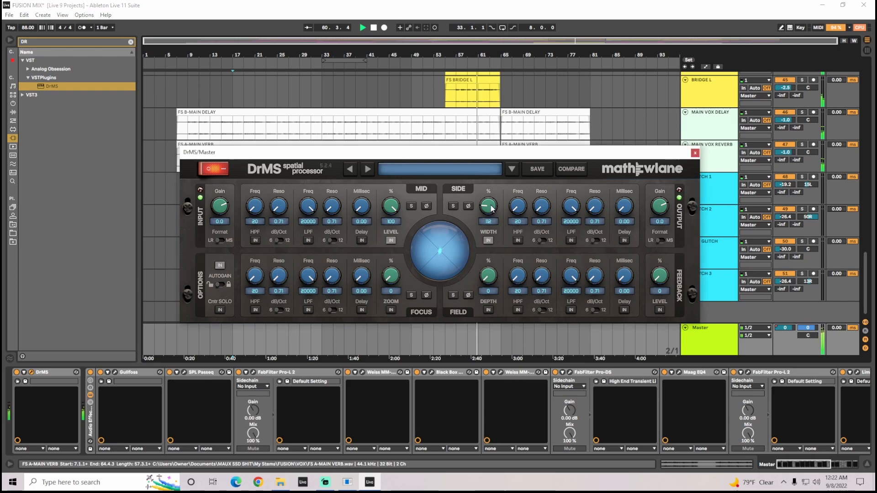
{"action": "left_click_drag", "start_coordinate": [493, 207], "coordinate": [494, 210]}
{"action": "left_click", "coordinate": [373, 28]}
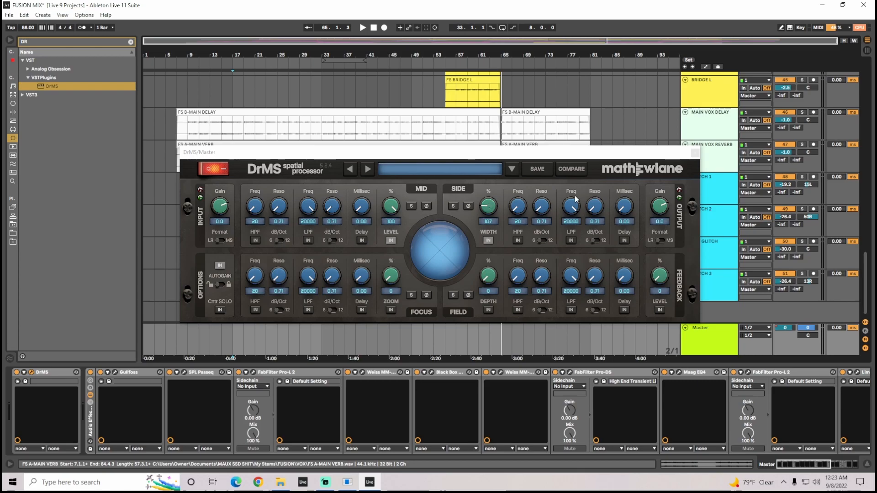
Step: Close the DrMS window and delete DrMS from the Master chain
{"action": "left_click", "coordinate": [695, 153]}
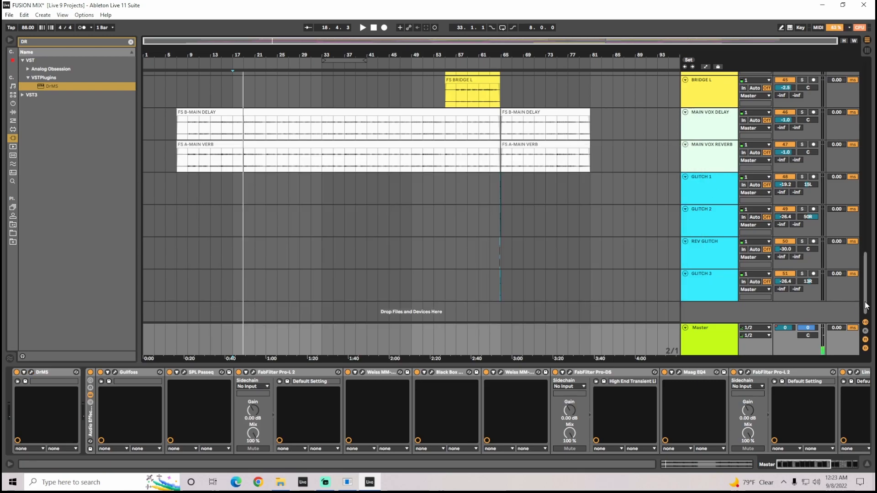
{"action": "right_click", "coordinate": [53, 372]}
{"action": "left_click", "coordinate": [78, 311]}
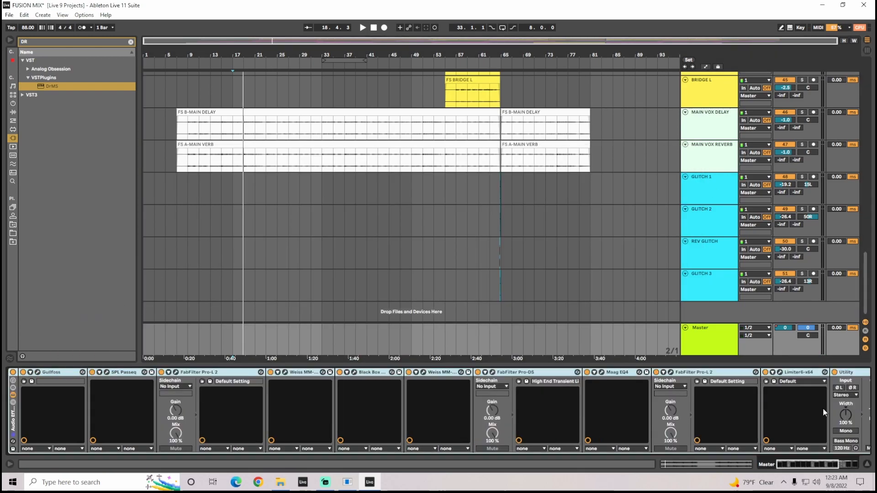
Step: Check the device chain on the V 2 vocal track and review the arrangement from the vocals back up to DRUM KIT
{"action": "left_click_drag", "start_coordinate": [868, 306], "coordinate": [871, 223]}
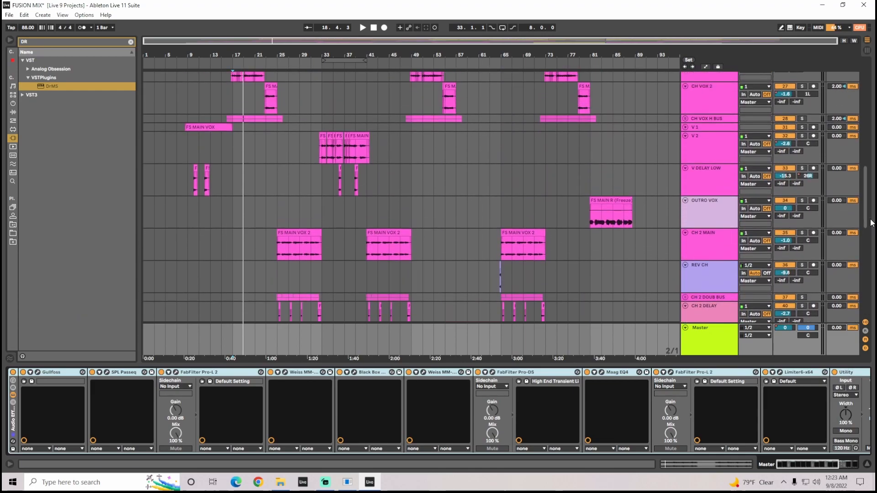
{"action": "left_click", "coordinate": [700, 149]}
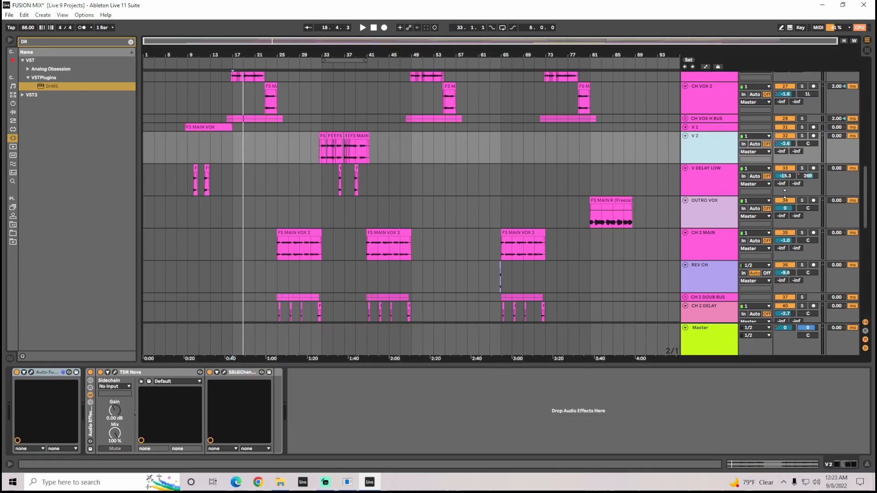
{"action": "mouse_move", "coordinate": [869, 201]}
{"action": "left_mouse_down"}
{"action": "mouse_move", "coordinate": [869, 177]}
{"action": "mouse_move", "coordinate": [875, 203]}
{"action": "mouse_move", "coordinate": [875, 188]}
{"action": "left_mouse_up"}
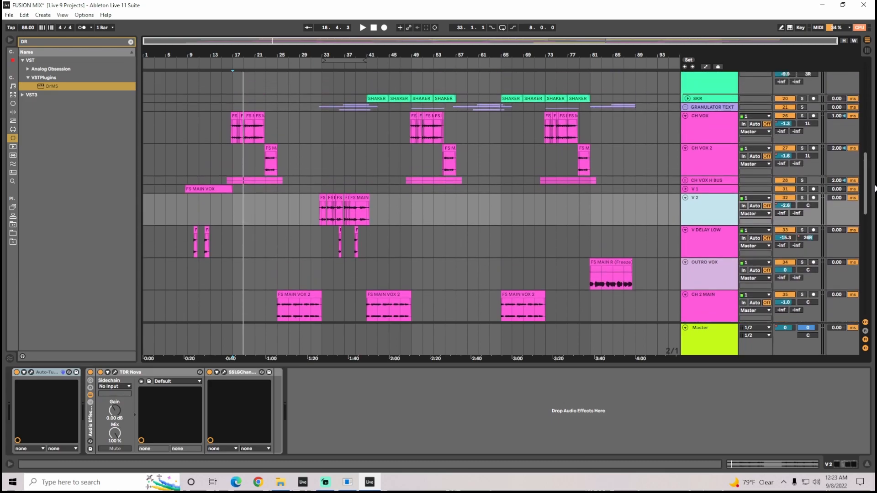
{"action": "scroll", "coordinate": [875, 188], "scroll_direction": "down", "scroll_amount": 1}
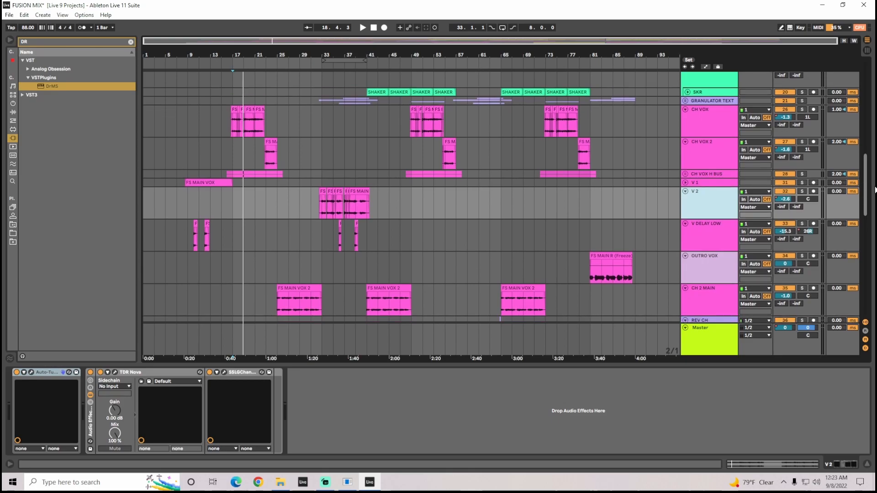
{"action": "left_click_drag", "start_coordinate": [875, 188], "coordinate": [868, 164]}
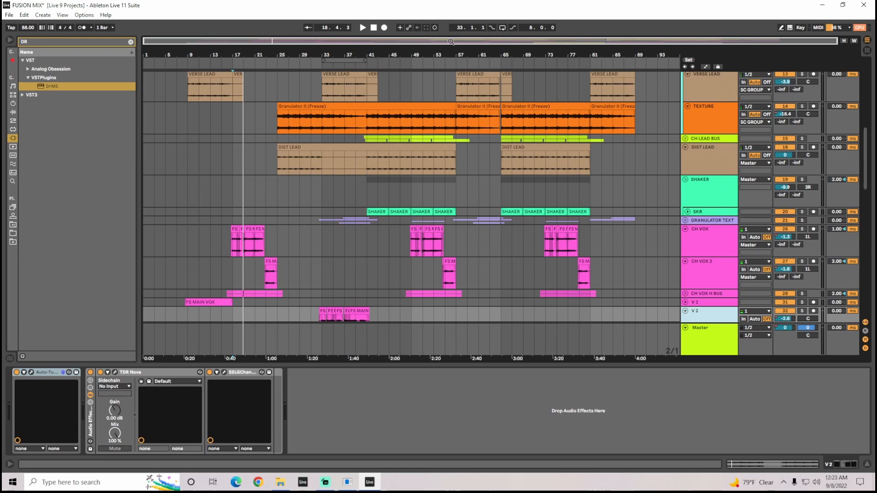
{"action": "left_click_drag", "start_coordinate": [867, 180], "coordinate": [865, 86]}
{"action": "left_click_drag", "start_coordinate": [837, 41], "coordinate": [786, 43]}
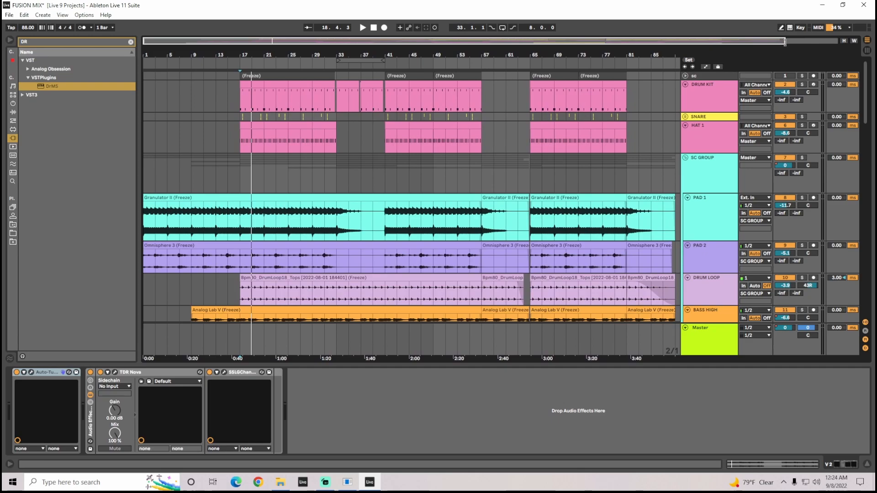